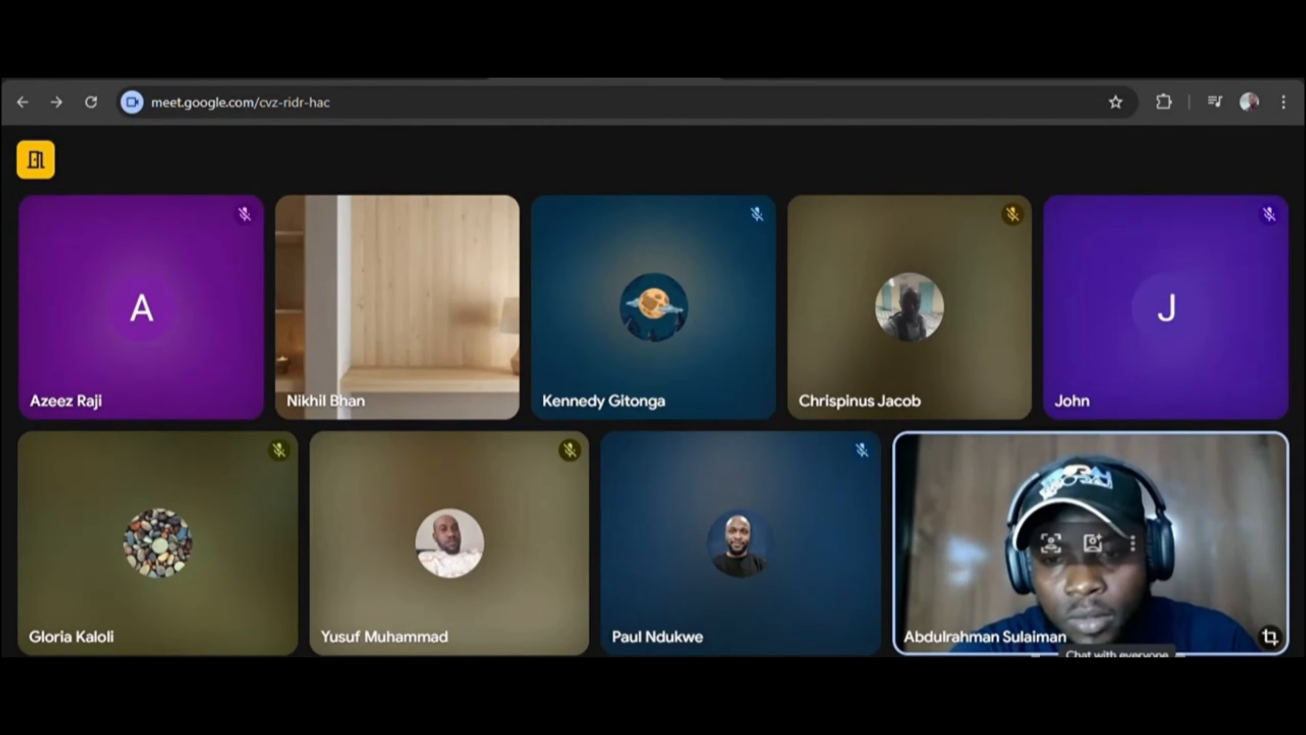
# Check the in-call messages of the meeting and close the chat
pyautogui.click(1117, 664)
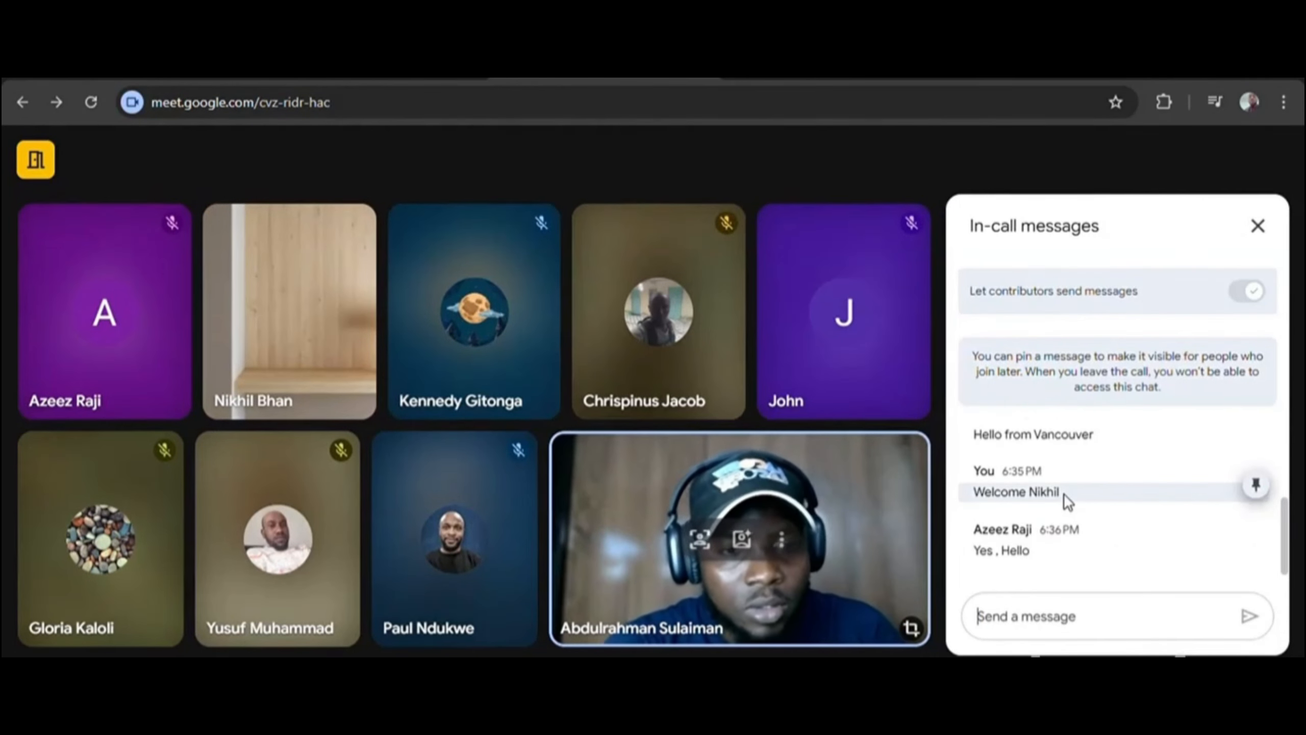
pyautogui.click(1260, 228)
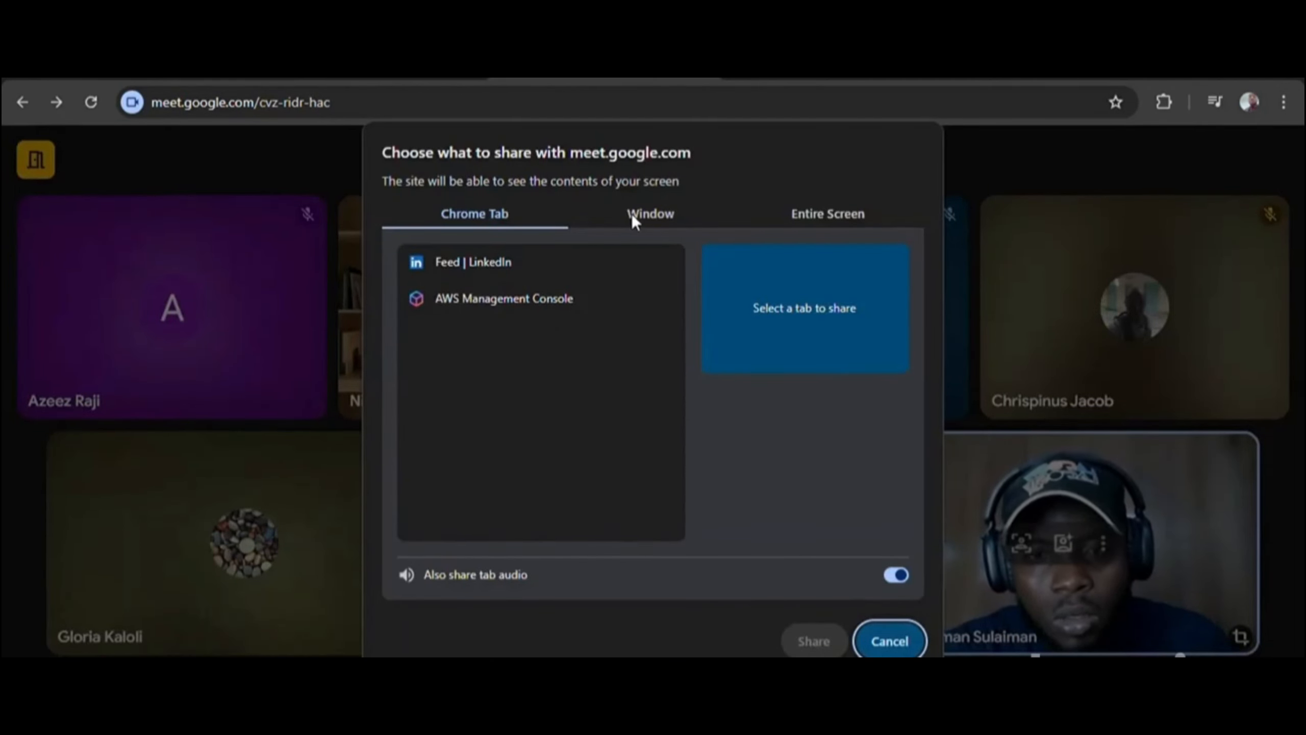
# Share the entire screen with the meeting participants
pyautogui.click(783, 211)
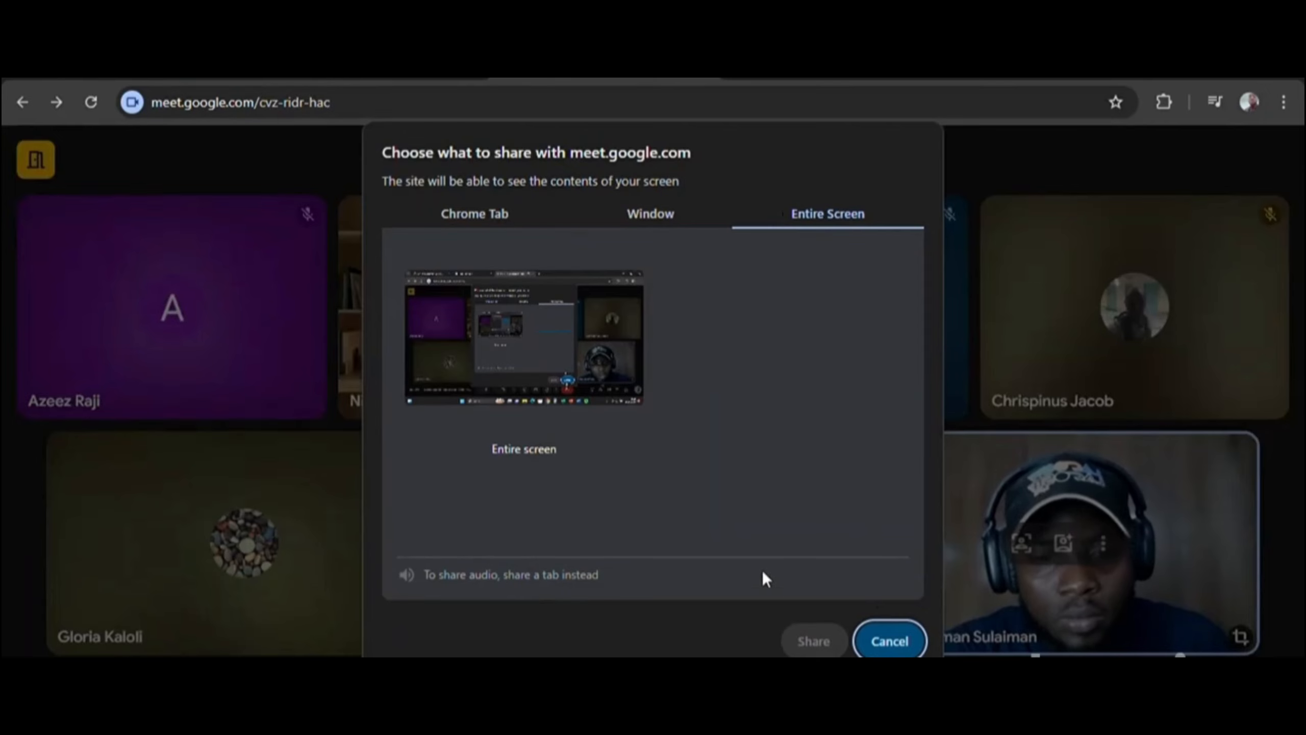
pyautogui.click(544, 375)
pyautogui.click(809, 654)
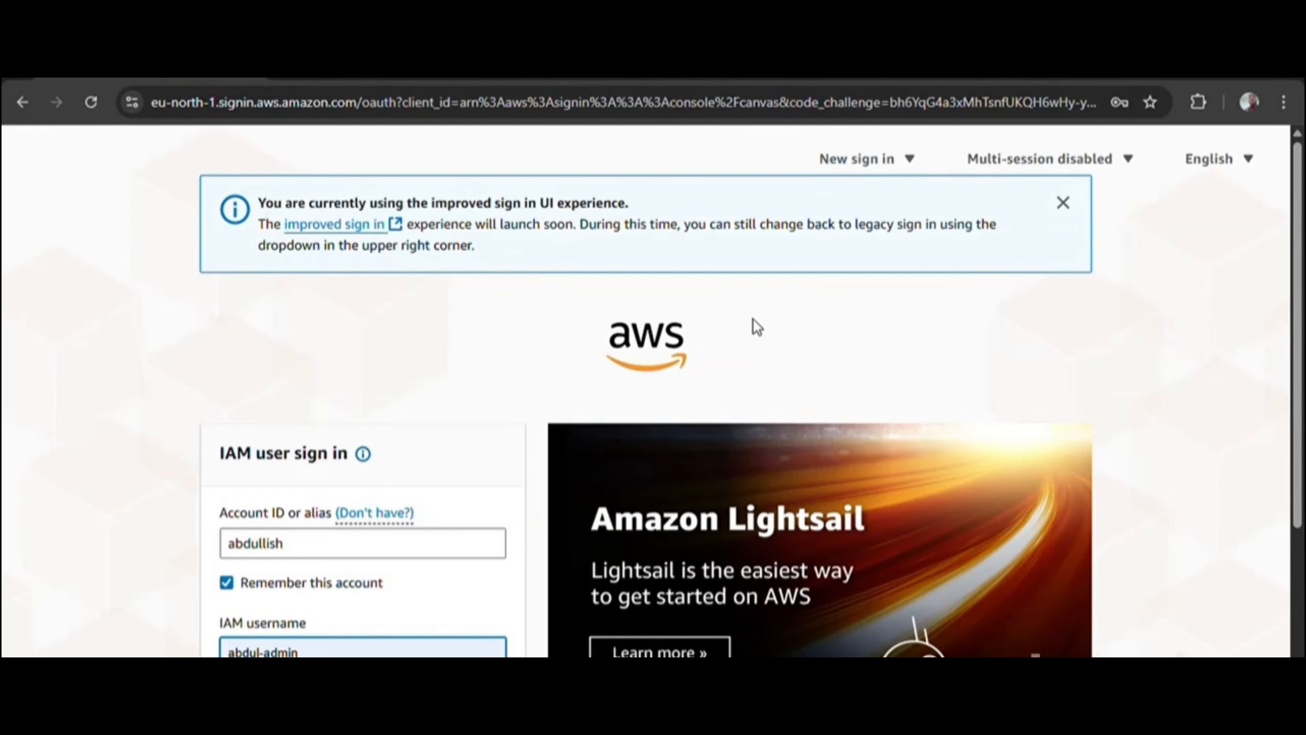
# Switch to the AWS sign-in page and sign in with the IAM user account
pyautogui.scroll(-3, 514, 395)
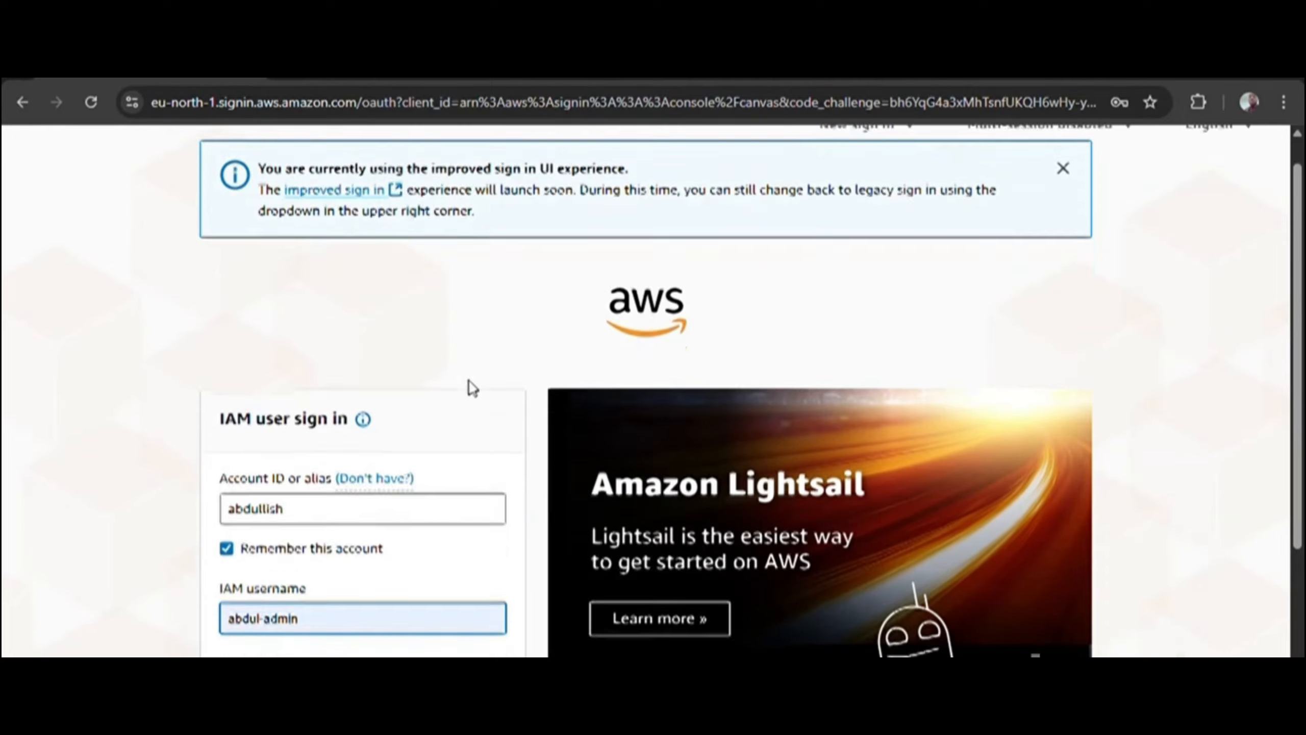
pyautogui.click(378, 623)
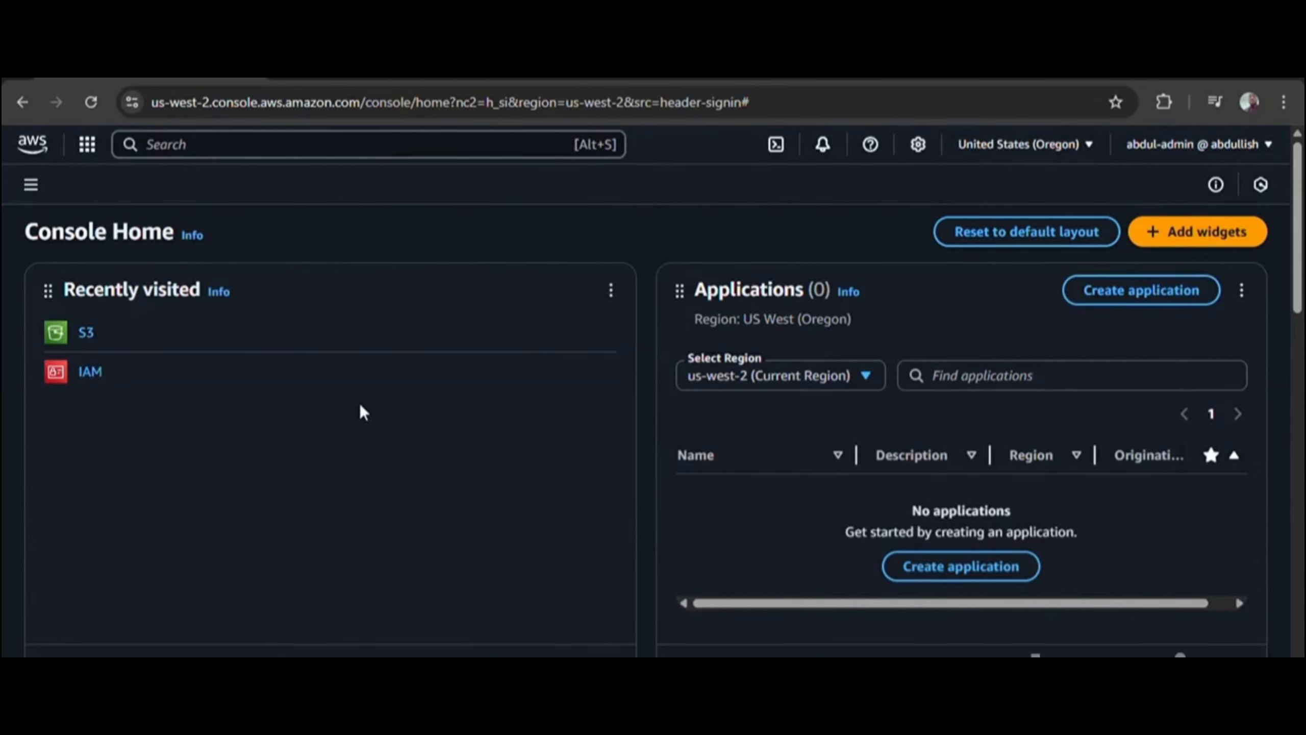
# Search the AWS services for s3 and open the S3 service
pyautogui.click(226, 146)
pyautogui.write('s3')
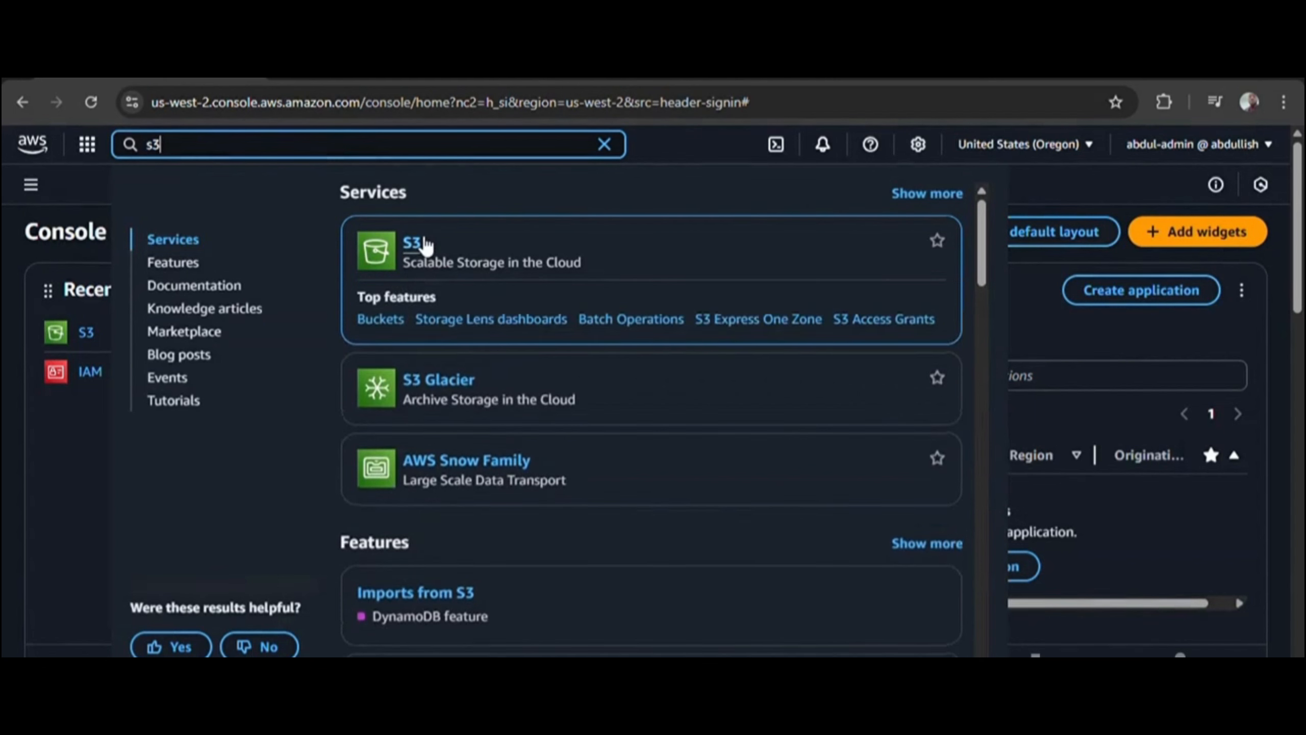
pyautogui.moveTo(413, 271); pyautogui.dragTo(588, 270)
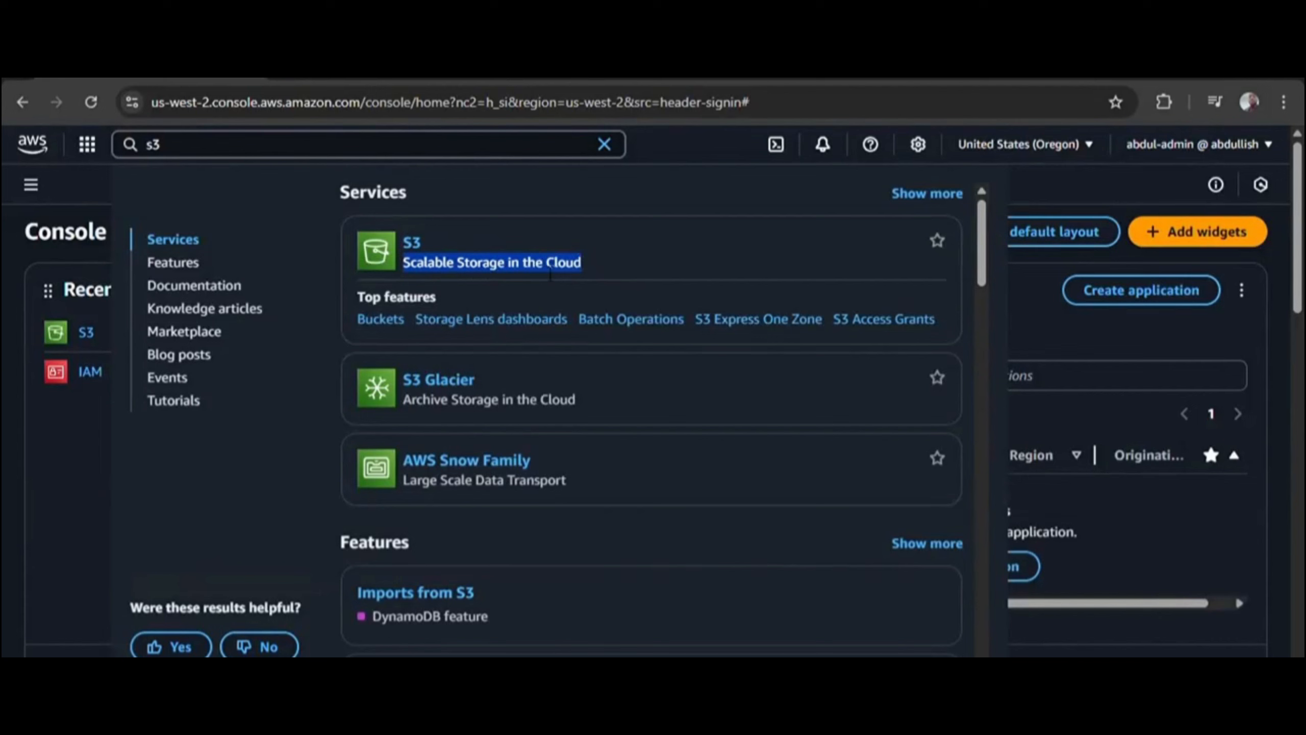
pyautogui.click(517, 239)
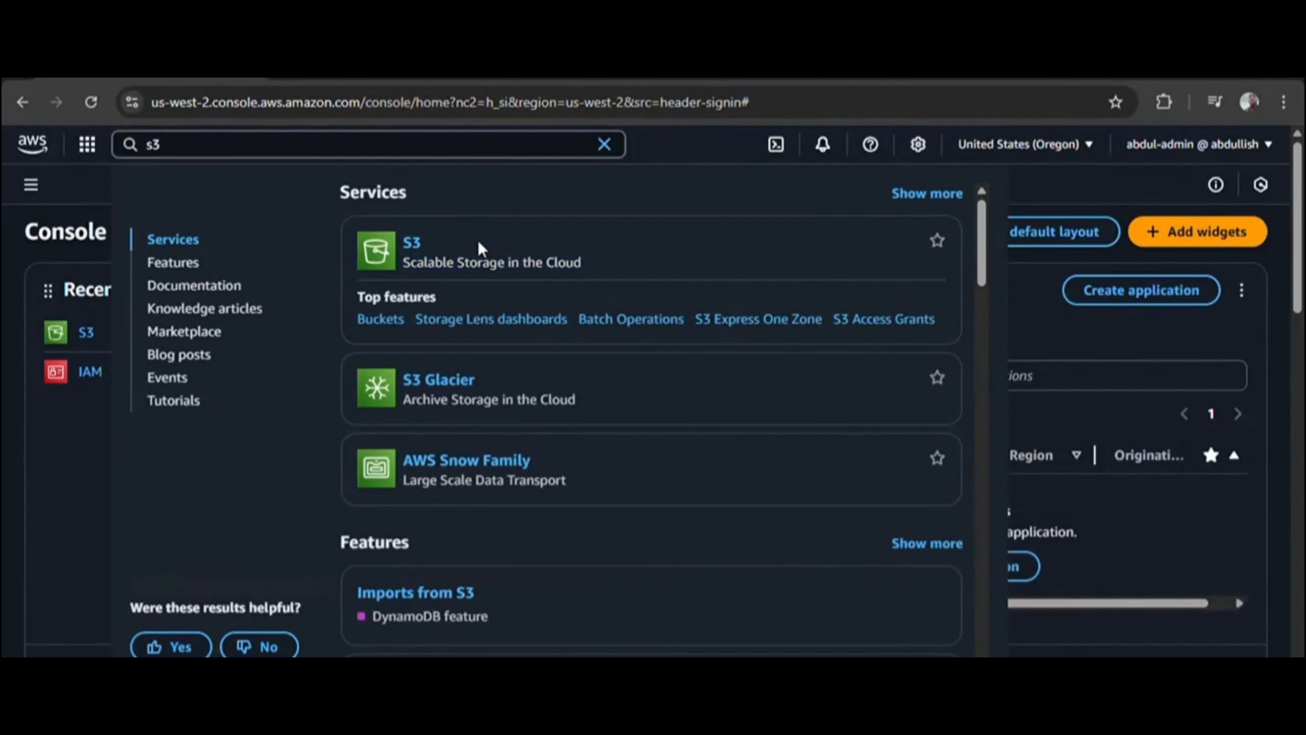
pyautogui.click(414, 245)
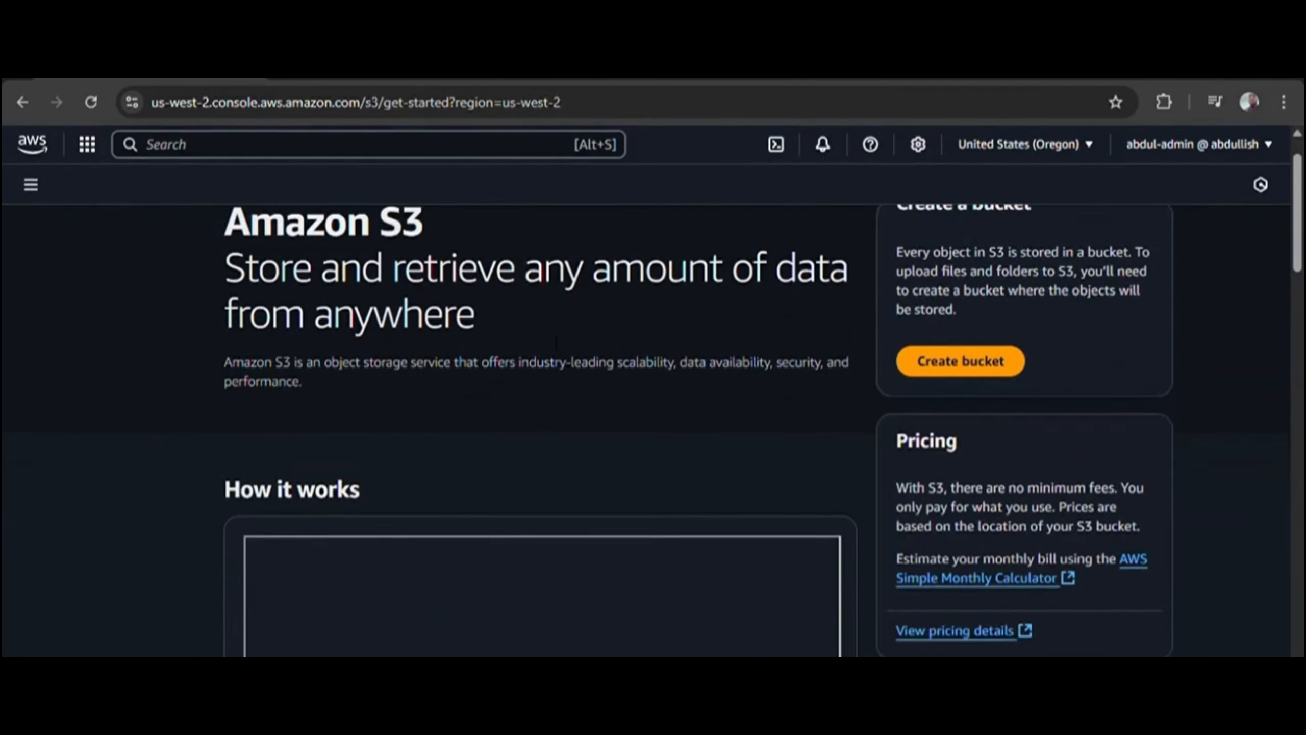
# Look over the Amazon S3 introduction and start creating a bucket
pyautogui.scroll(-3, 547, 329)
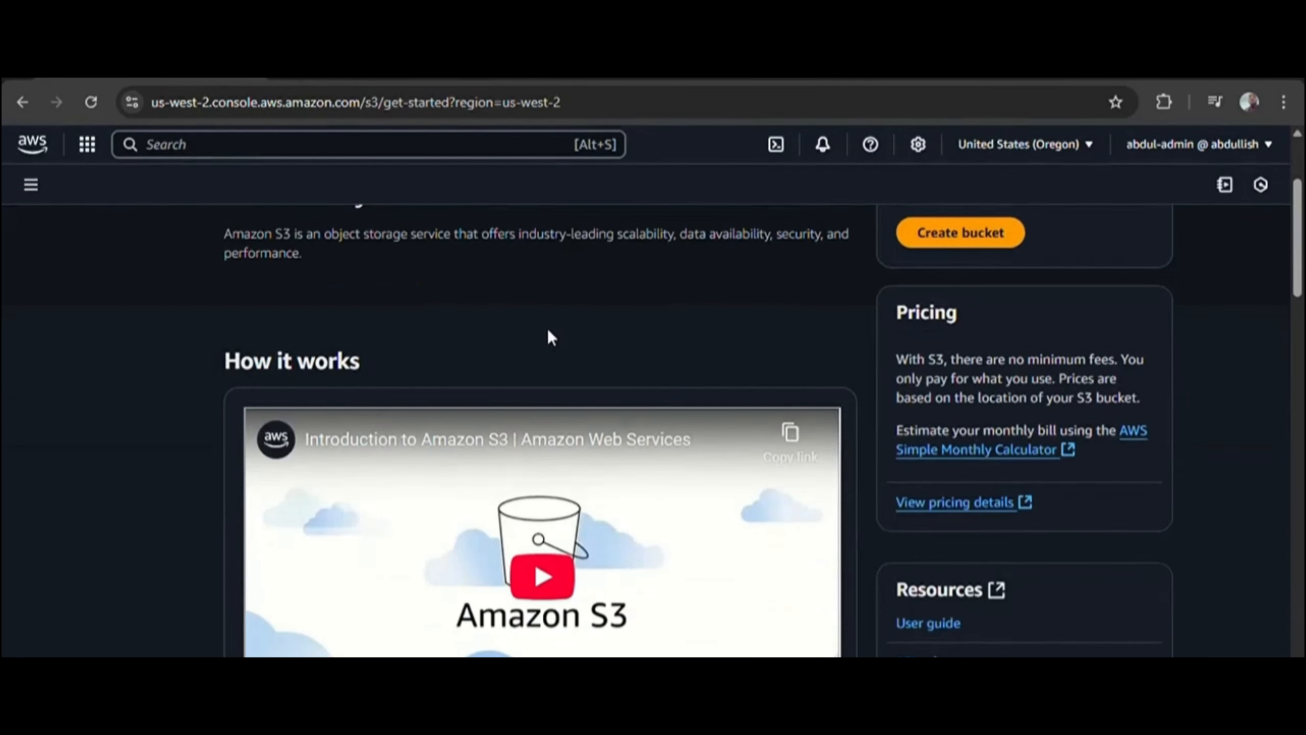
pyautogui.moveTo(1298, 240); pyautogui.dragTo(1297, 203)
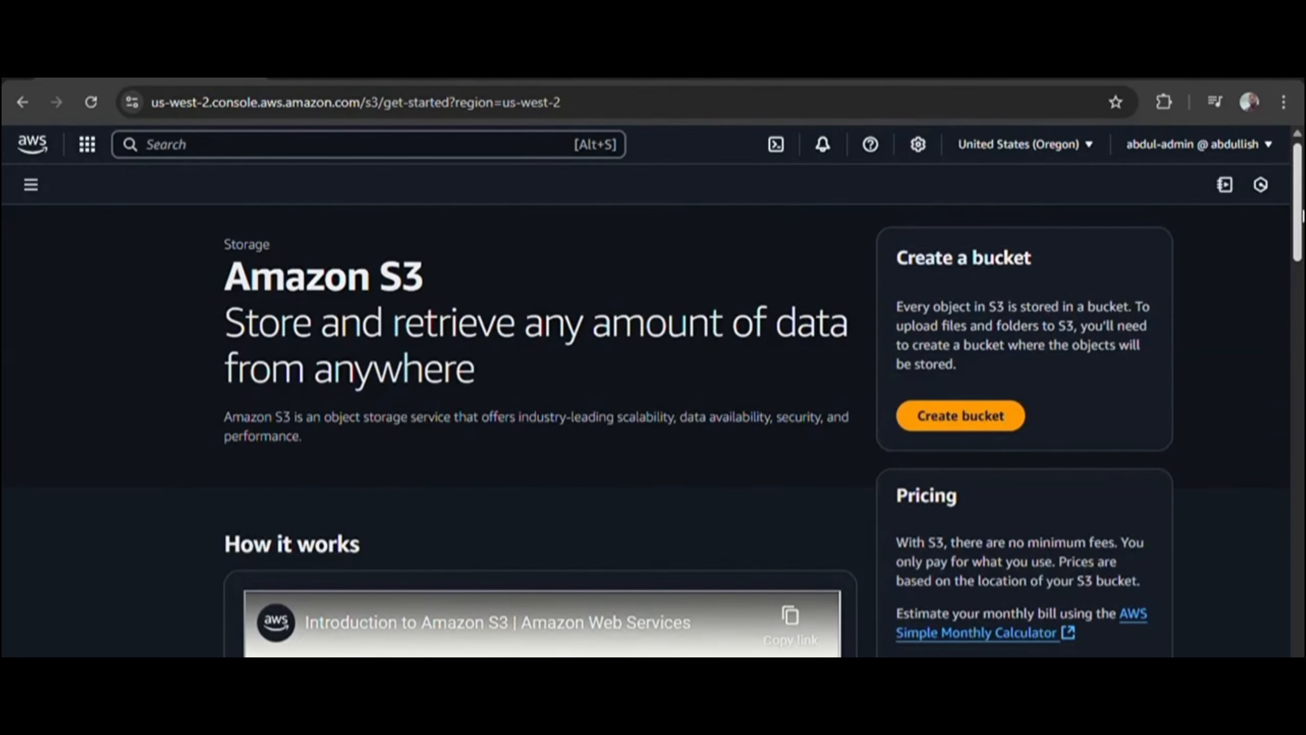
pyautogui.scroll(-2, 341, 348)
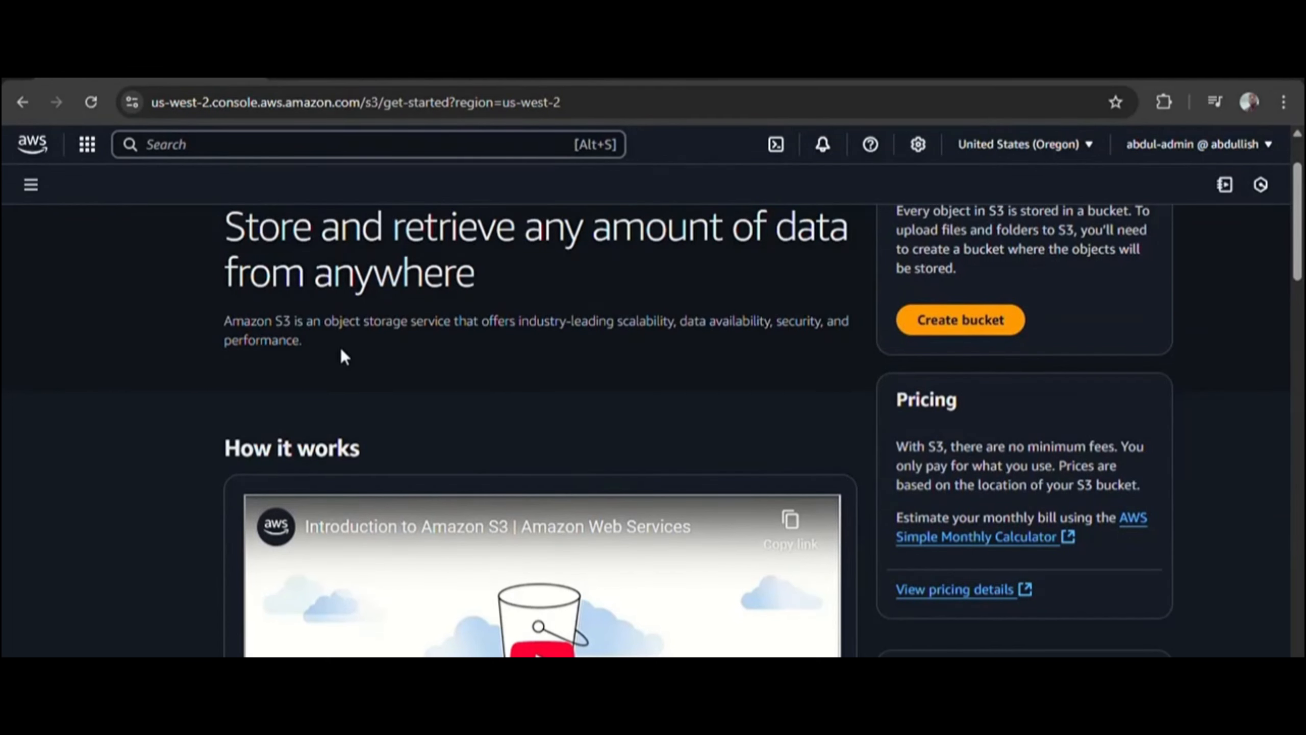
pyautogui.scroll(2, 343, 351)
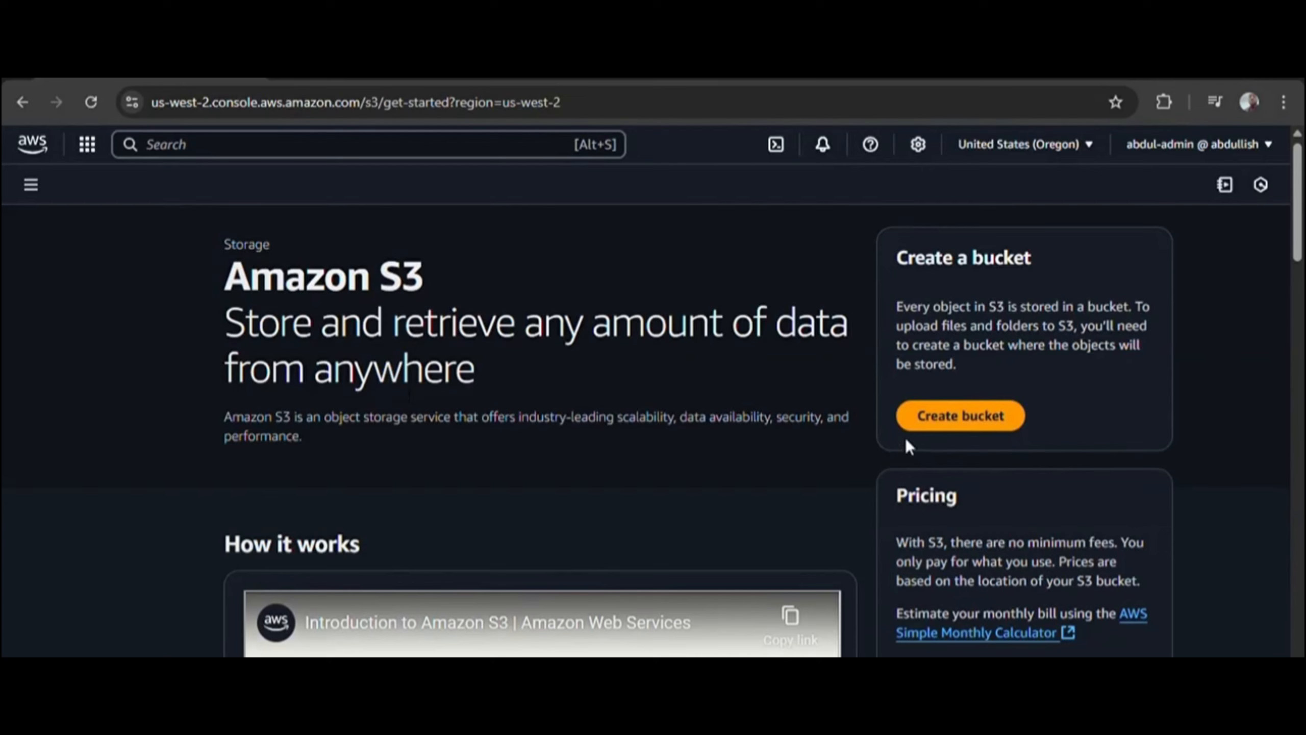
pyautogui.click(954, 416)
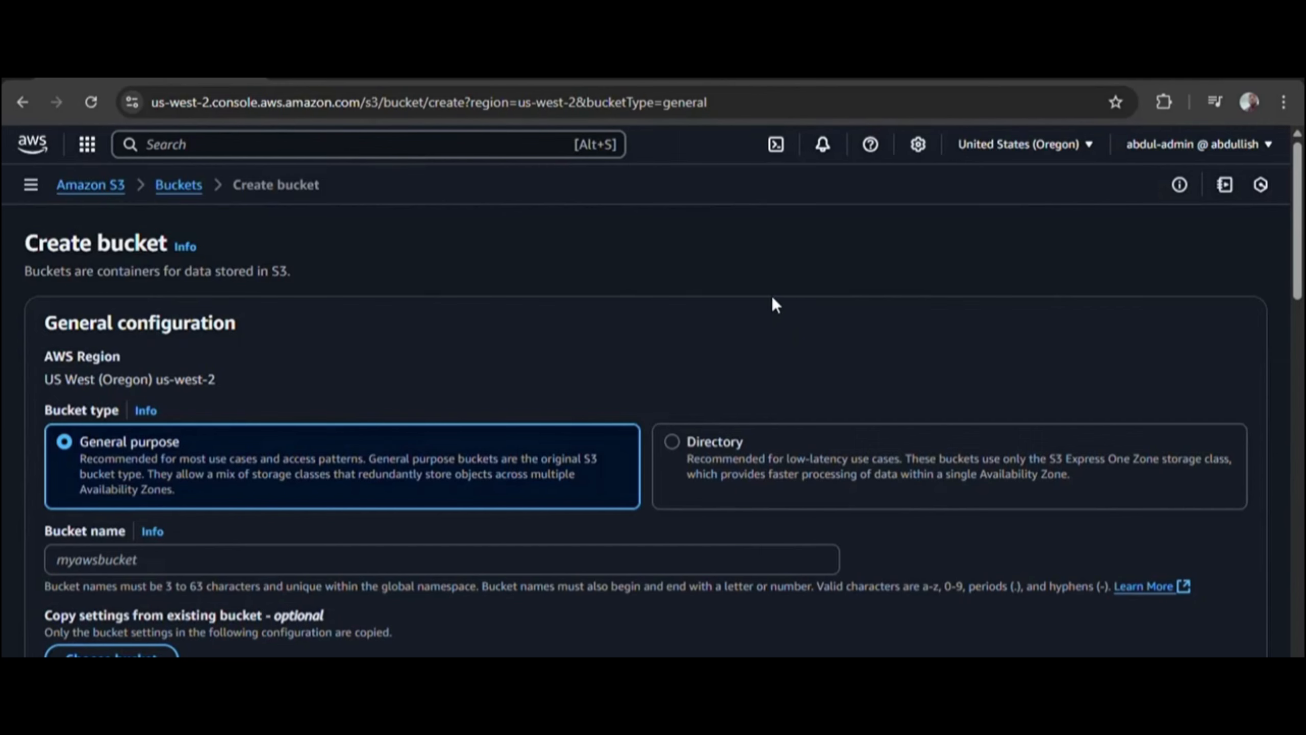
# Change the AWS Region for the new bucket to Africa (Cape Town) af-south-1
pyautogui.scroll(-2, 587, 302)
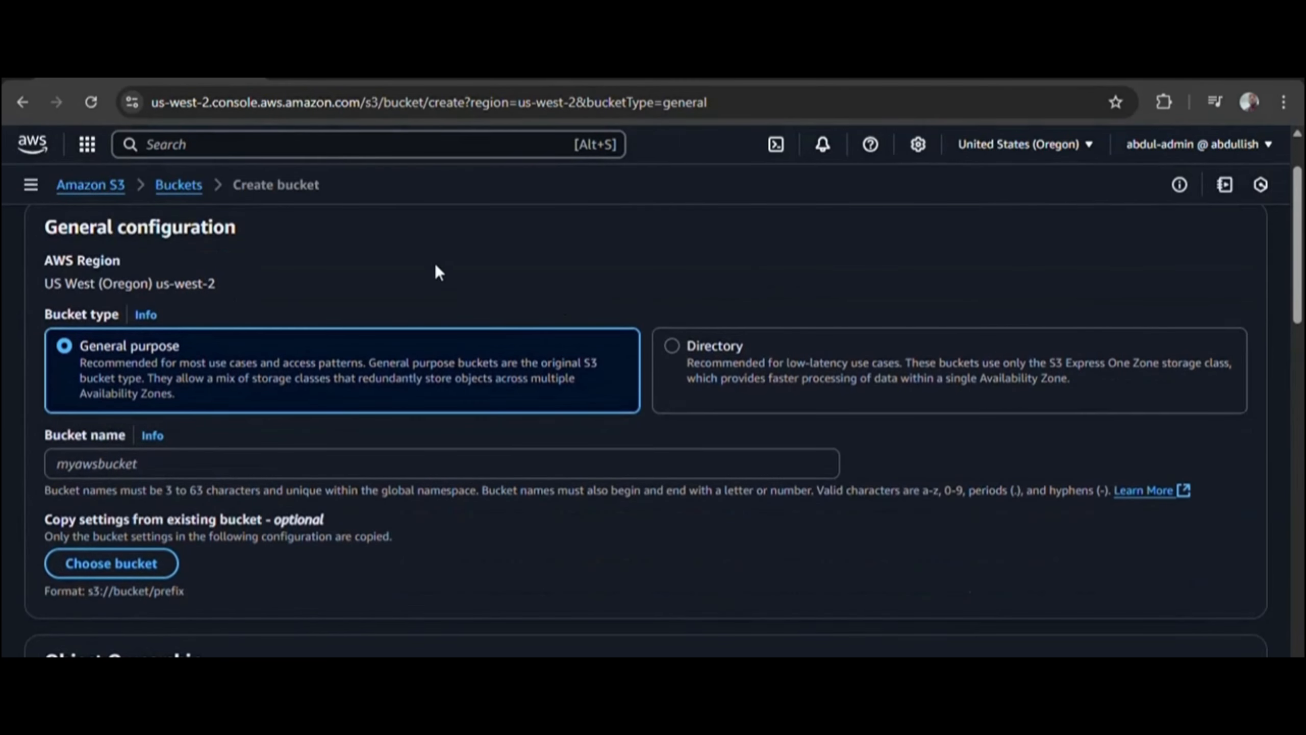
pyautogui.scroll(2, 378, 286)
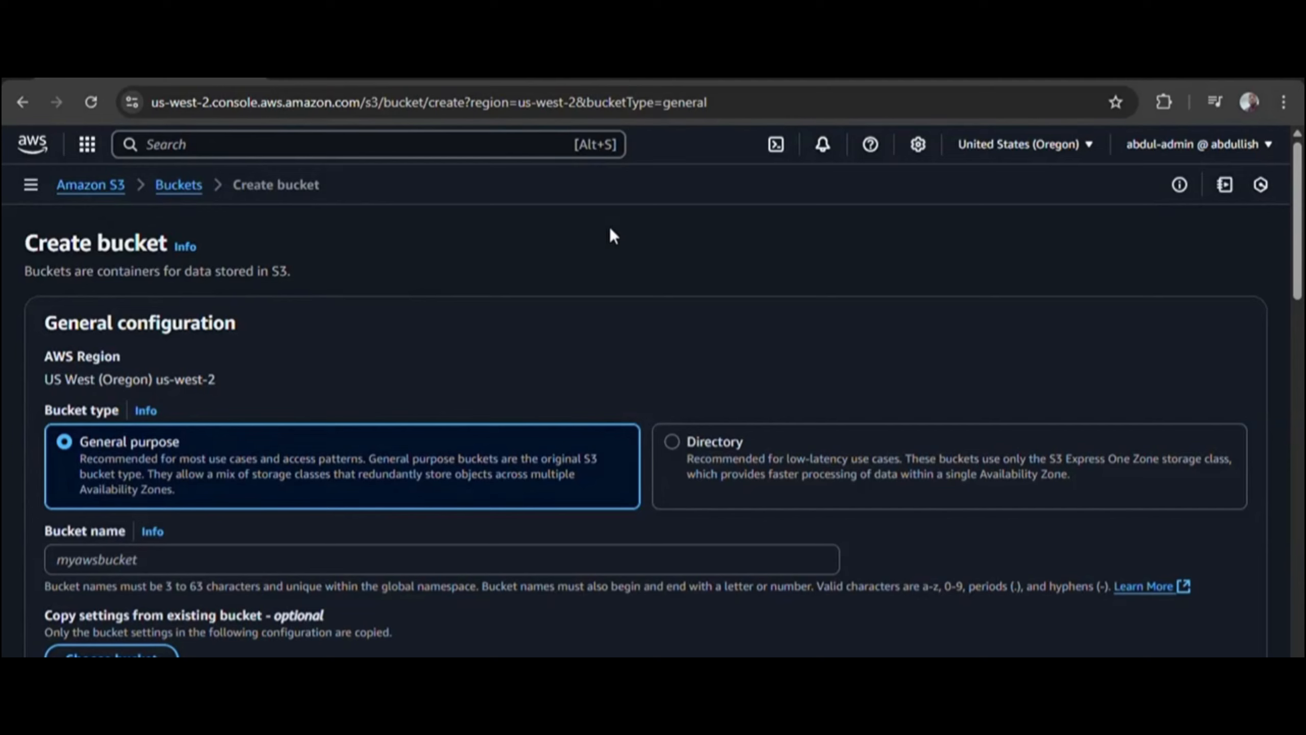
pyautogui.click(1013, 149)
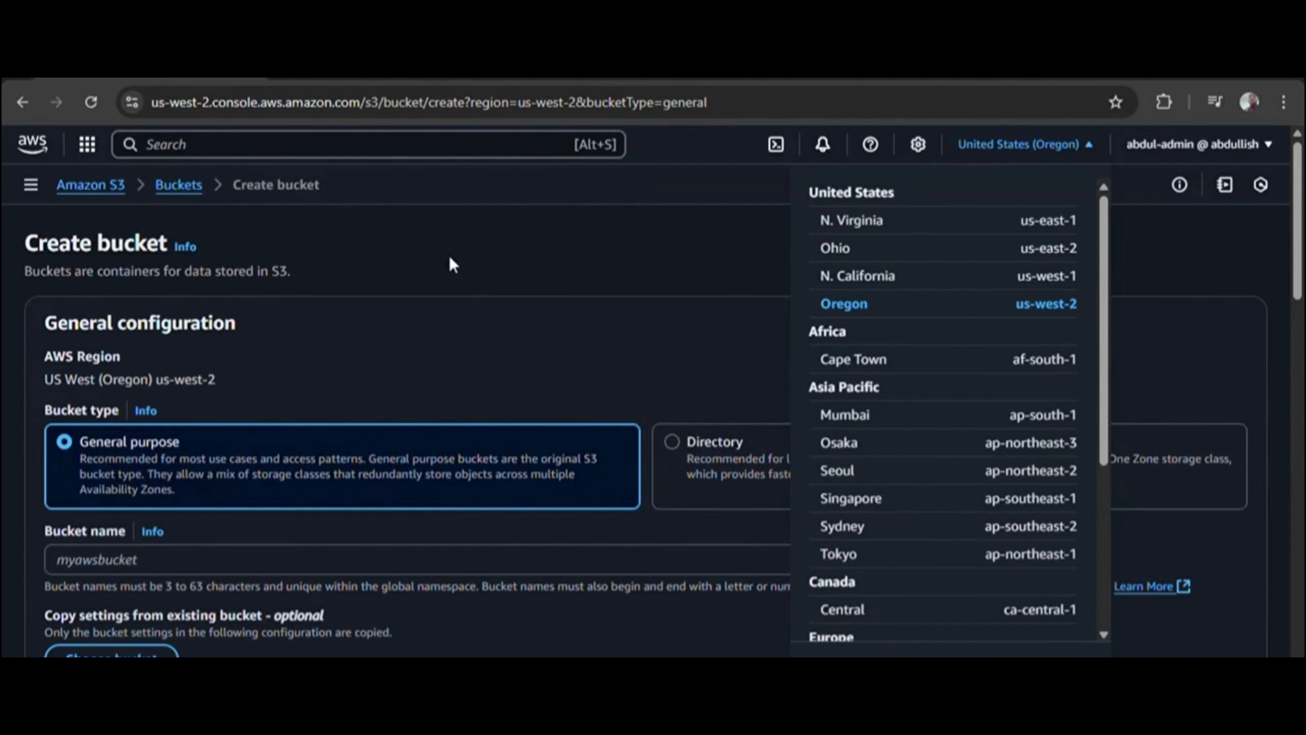
pyautogui.click(853, 360)
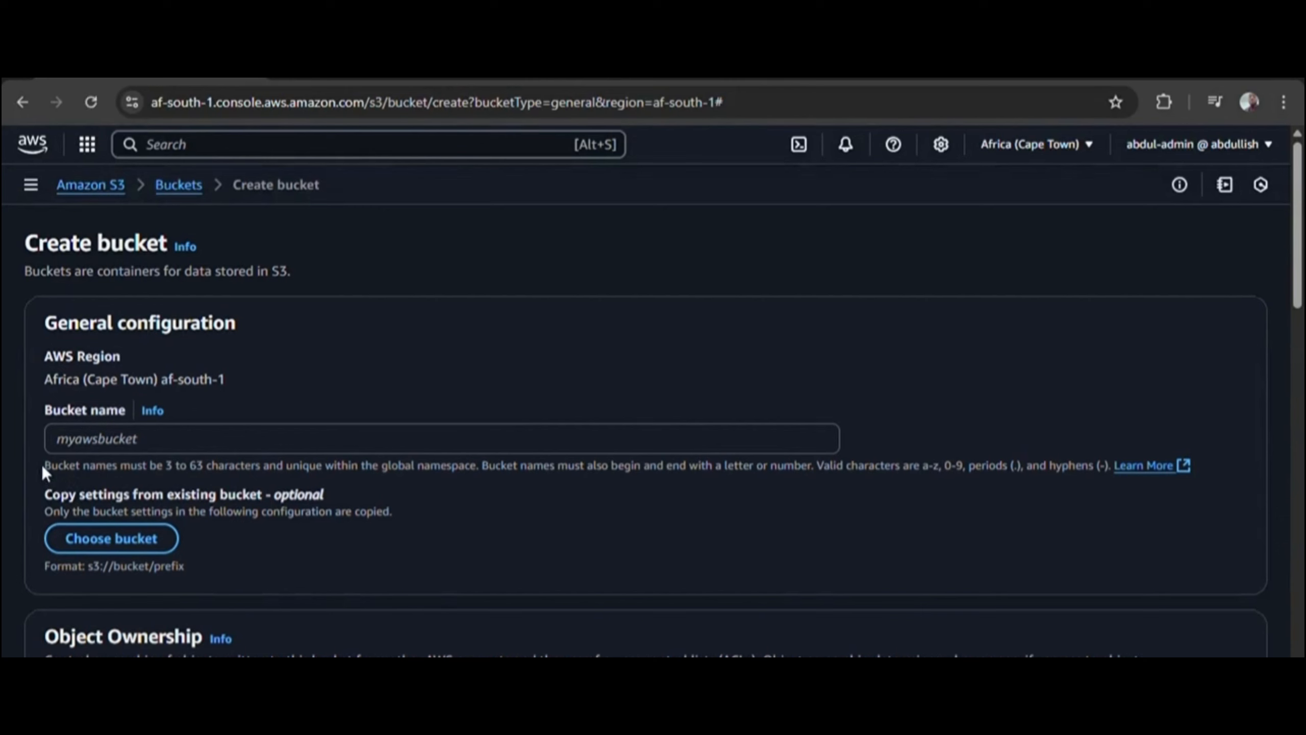
# Check the bucket naming rules and name the bucket aws-source1-bucket
pyautogui.moveTo(46, 466); pyautogui.dragTo(1114, 479)
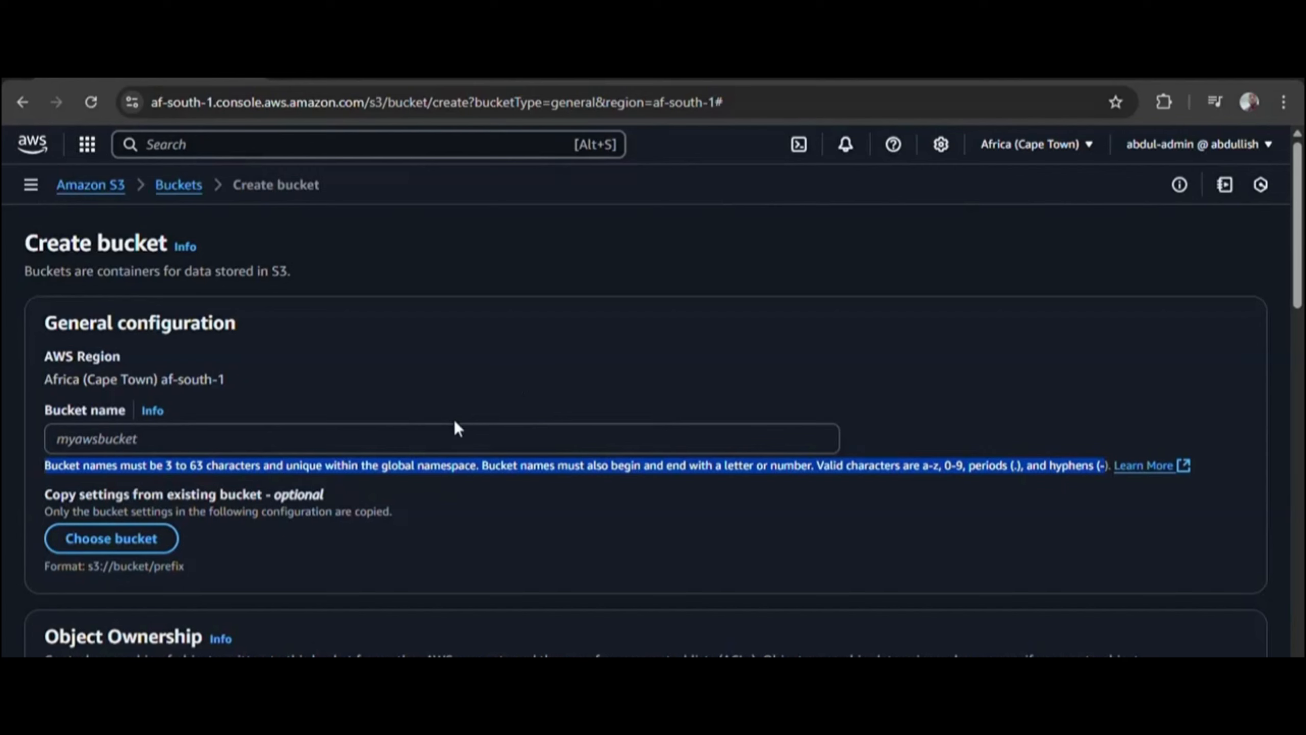
pyautogui.click(300, 437)
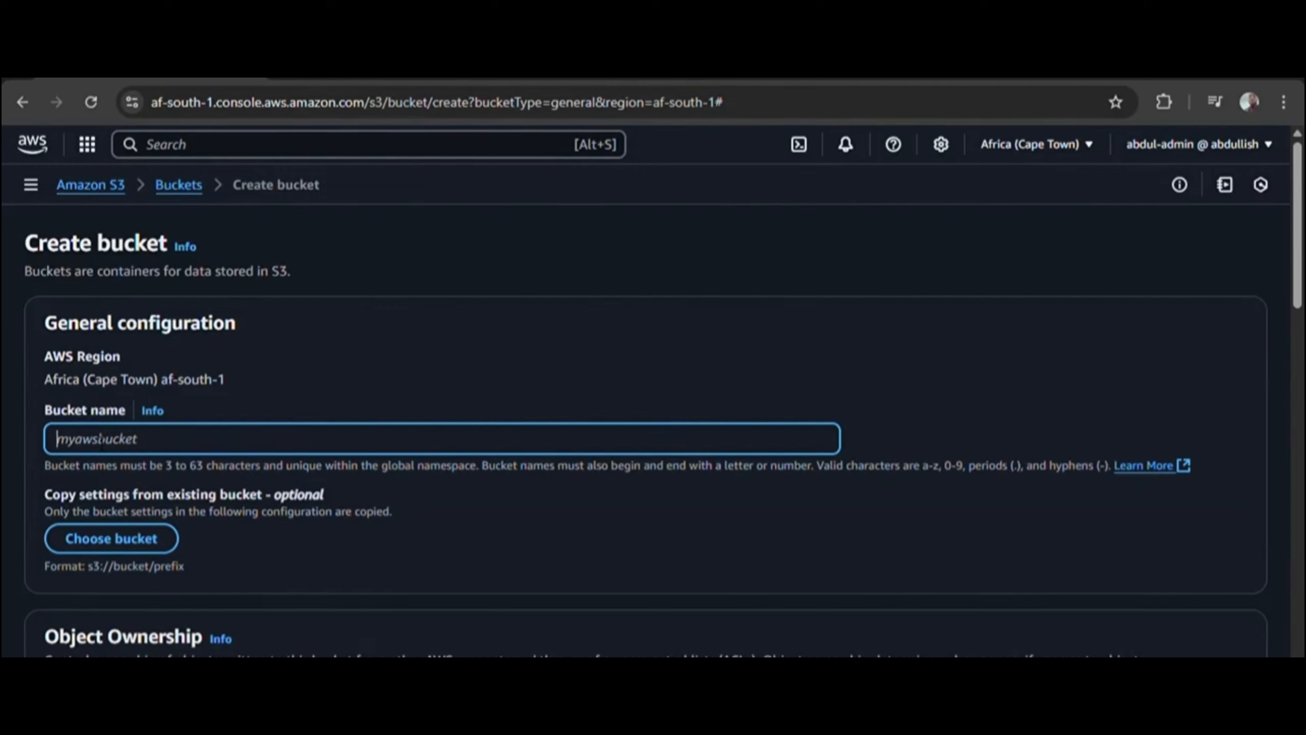
pyautogui.write('aws-source1-bucket')
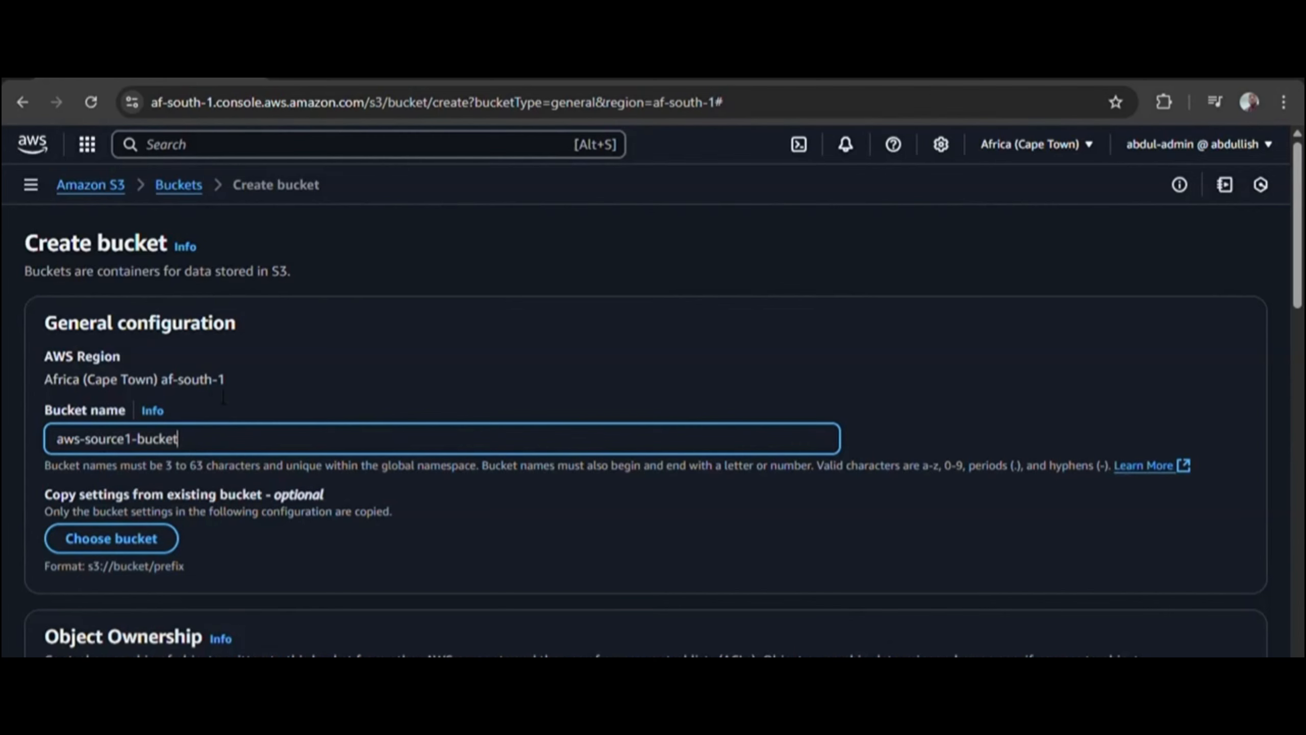
# Review the source bucket's name, Object Ownership and Block Public Access settings
pyautogui.scroll(-2, 564, 361)
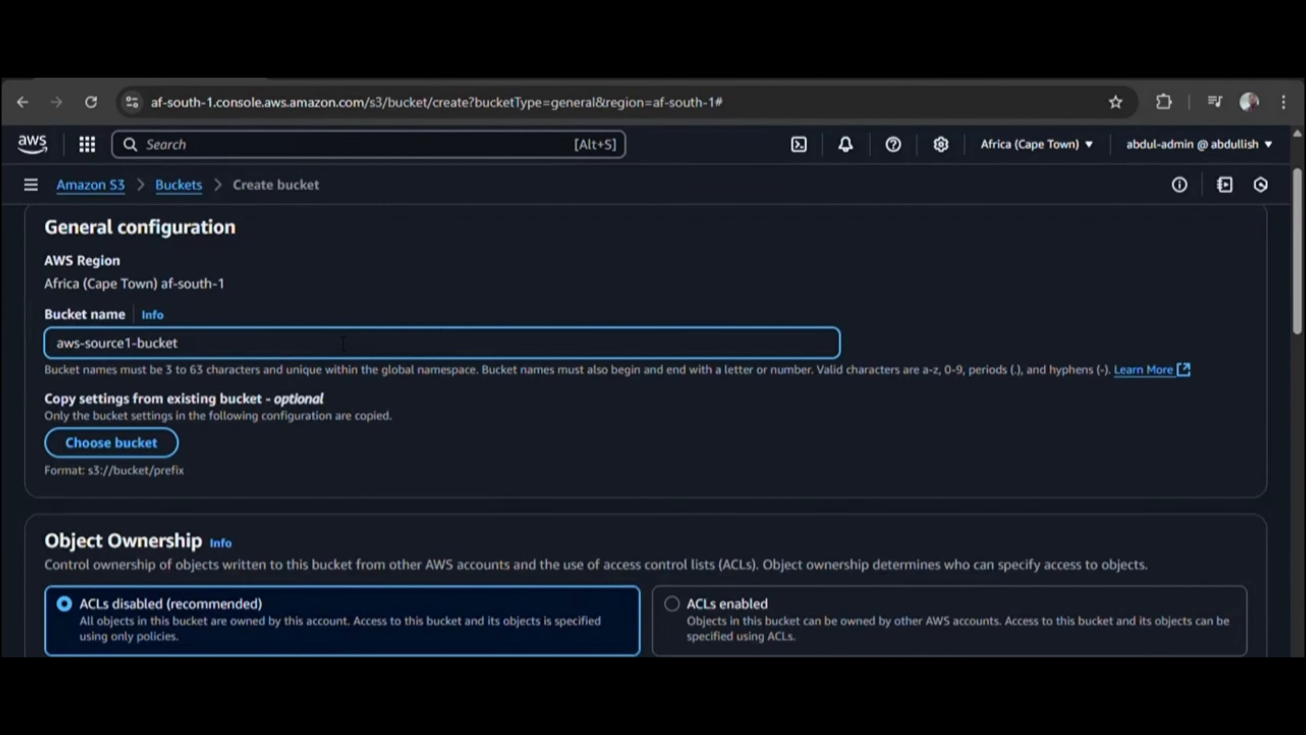
pyautogui.scroll(-2, 79, 306)
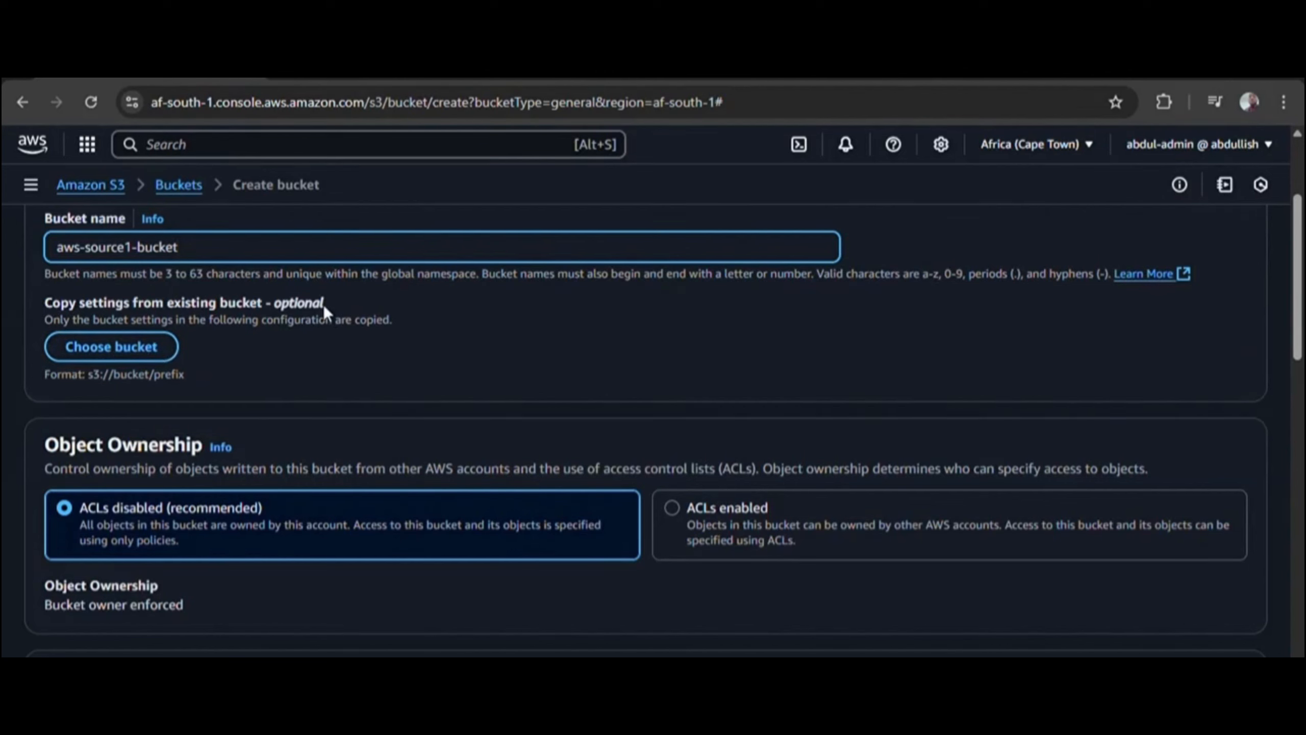
pyautogui.scroll(-1, 298, 291)
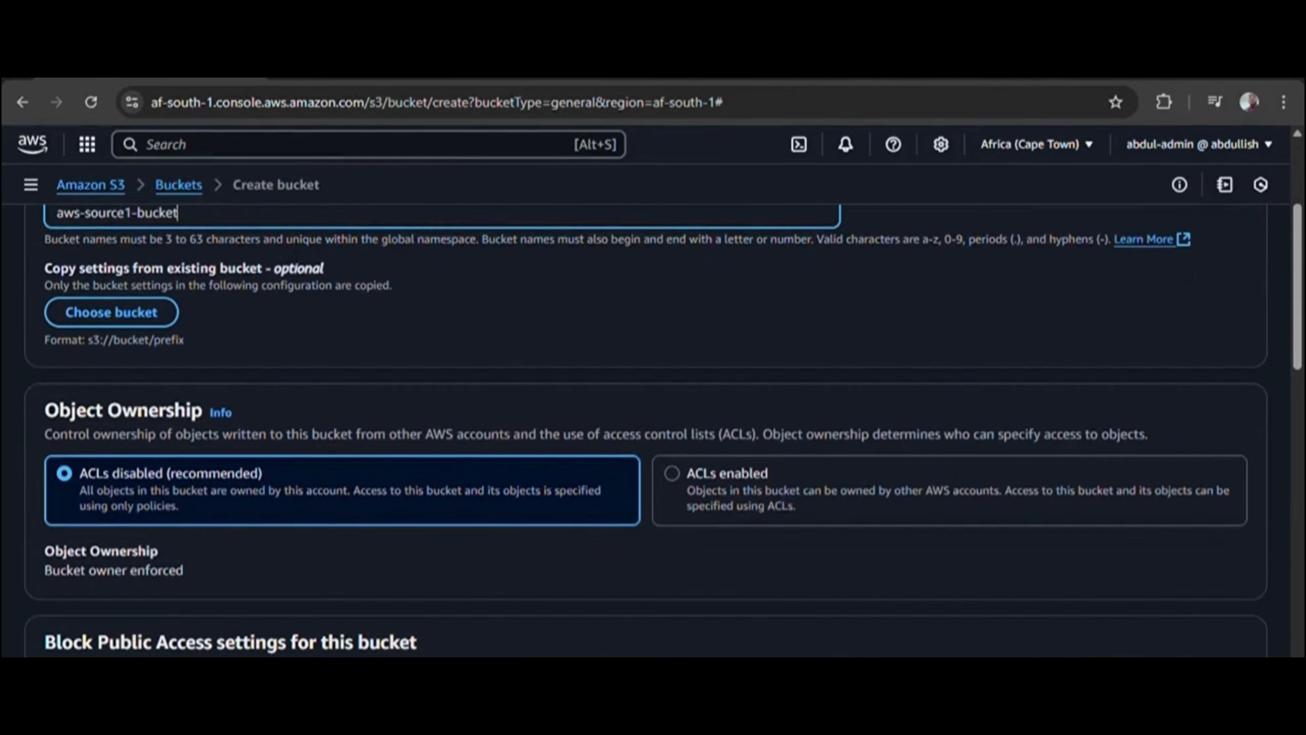
pyautogui.scroll(-2, 286, 253)
pyautogui.scroll(3, 285, 253)
pyautogui.moveTo(178, 247); pyautogui.dragTo(35, 249)
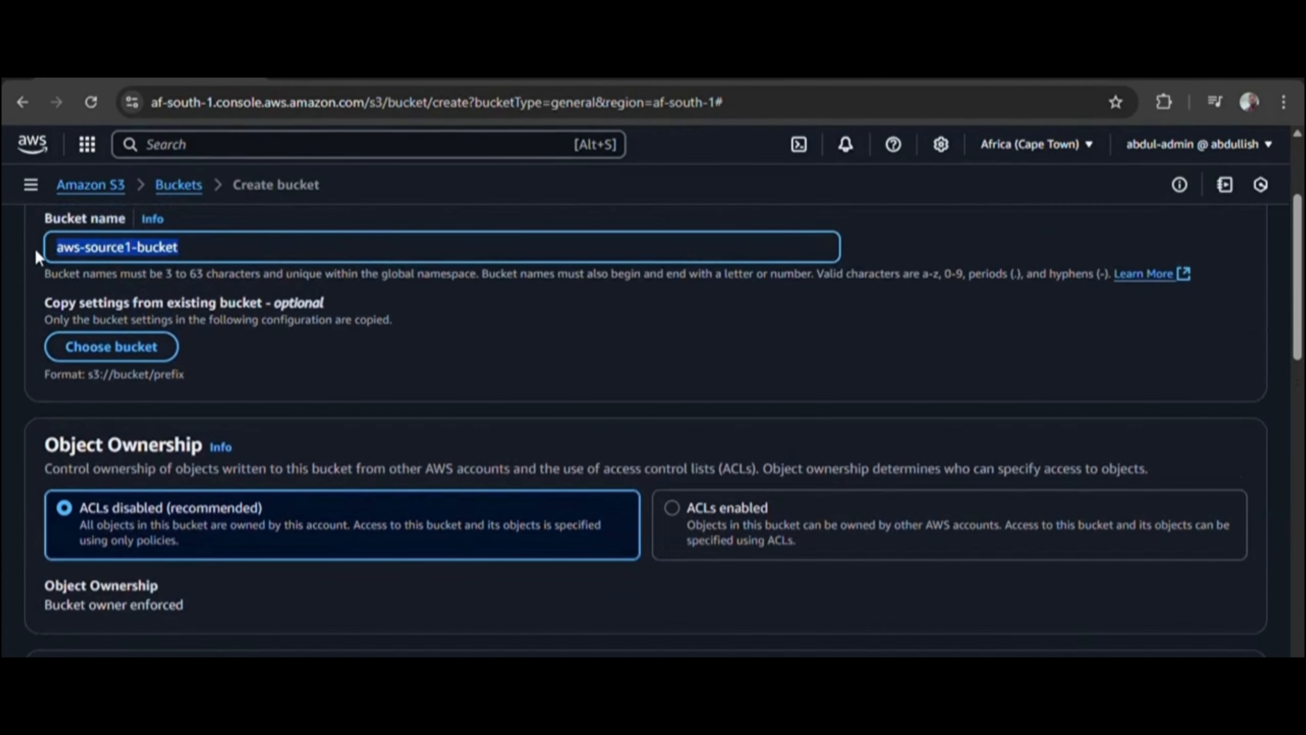
pyautogui.click(274, 284)
pyautogui.scroll(-4, 275, 285)
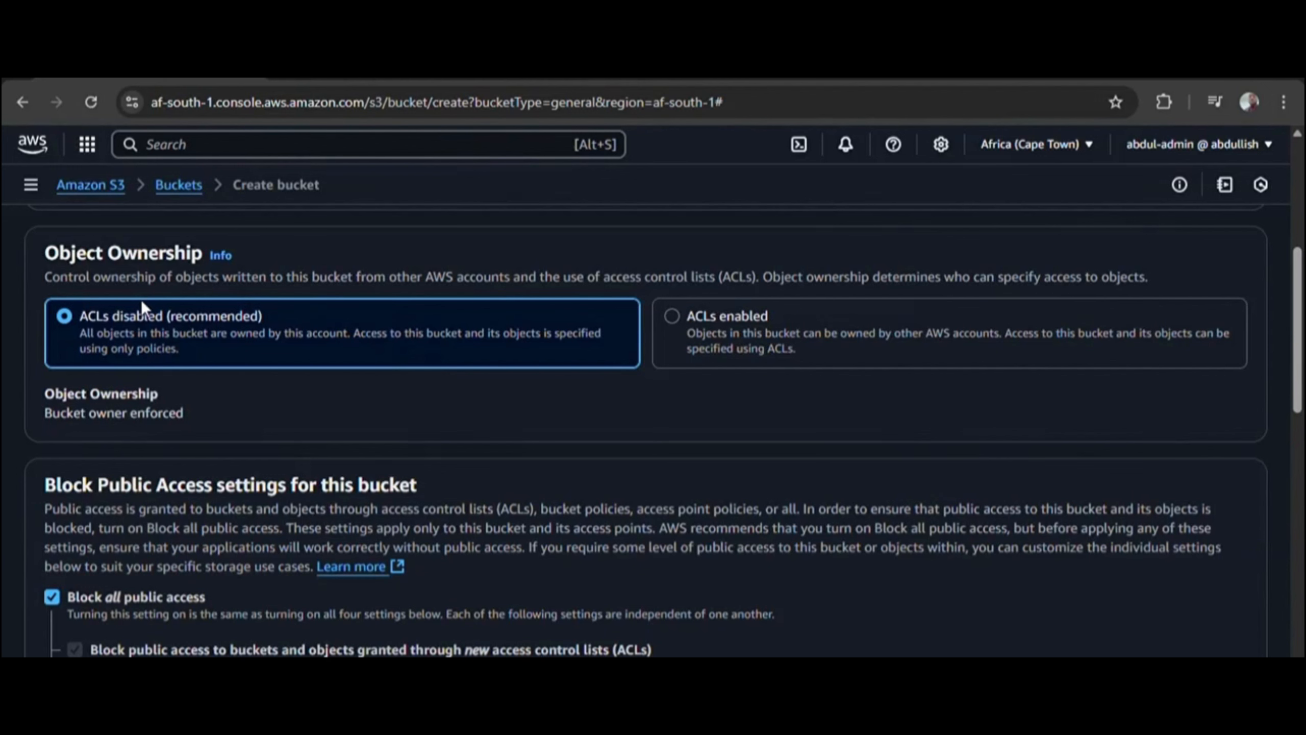
pyautogui.scroll(-4, 326, 333)
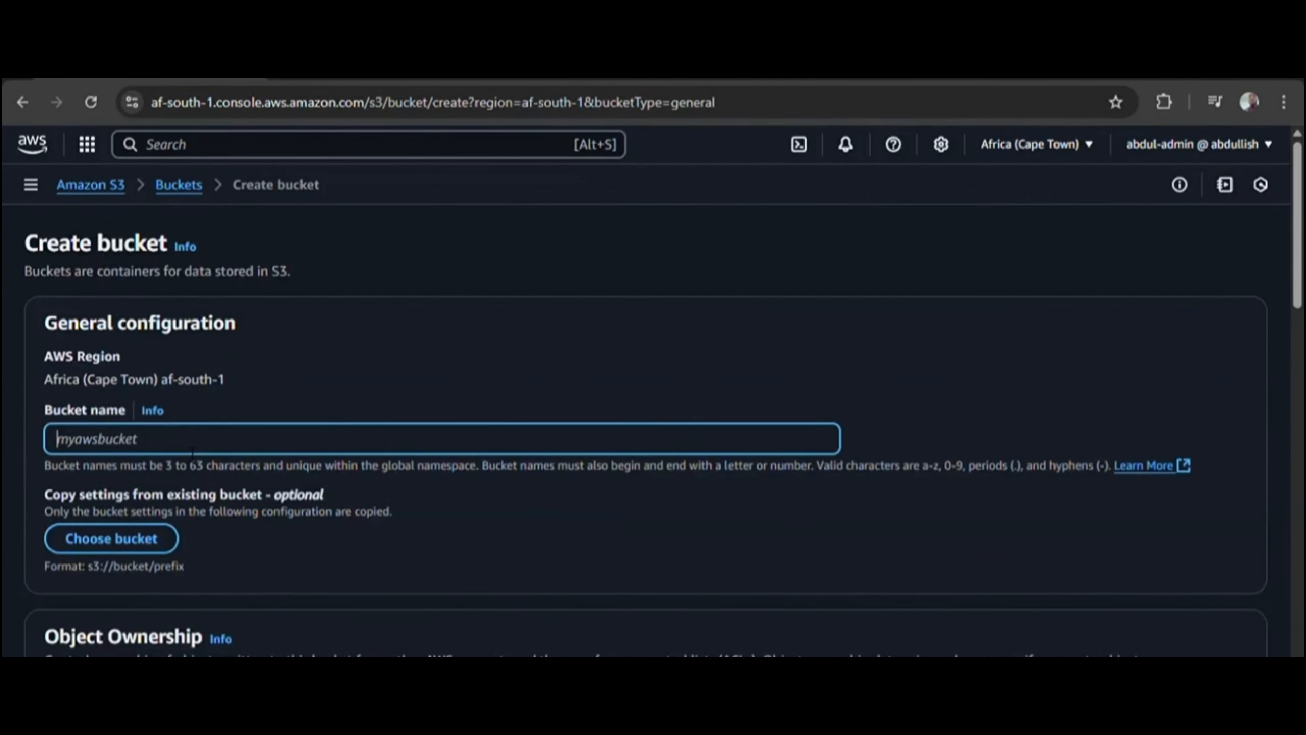
# Name the second new bucket aws-destination1-bucket
pyautogui.write('a')
pyautogui.write('ws-destination1')
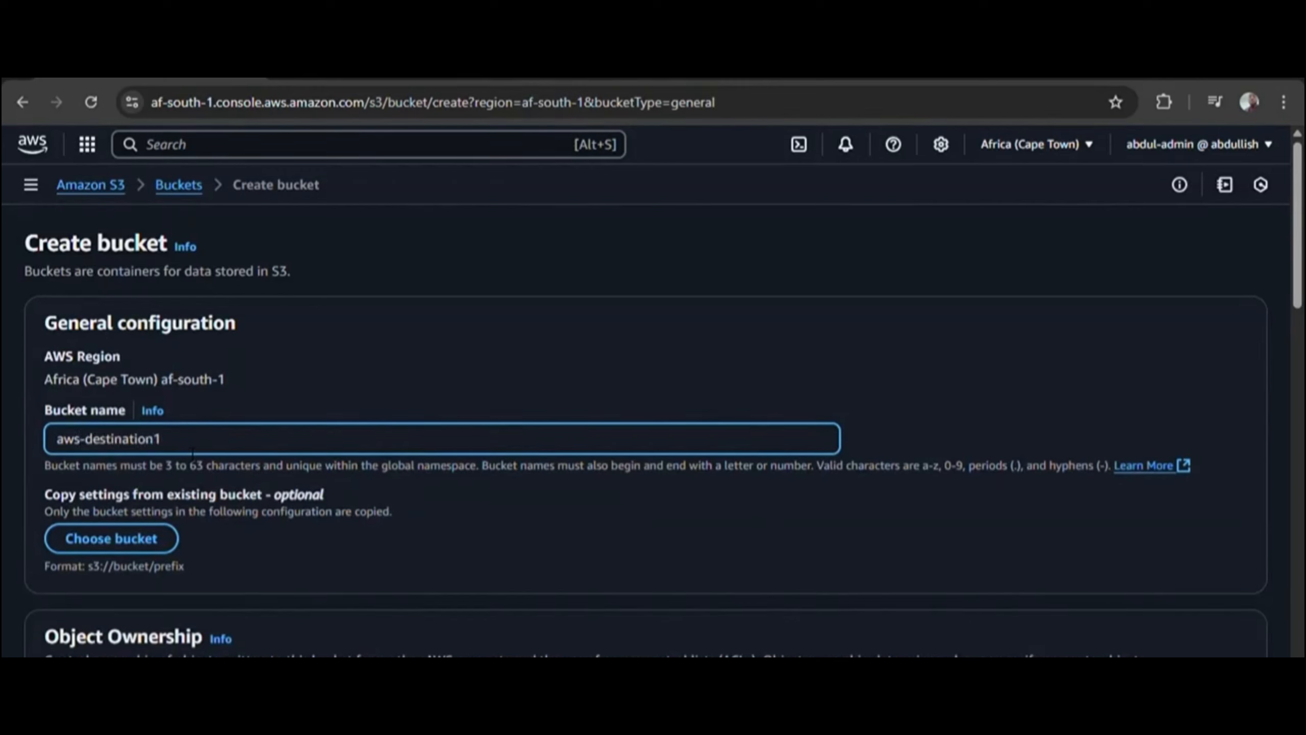
pyautogui.write('-bucket')
# Enable Bucket Versioning for the destination bucket, keeping ACLs disabled and all public access blocked
pyautogui.scroll(-5, 365, 421)
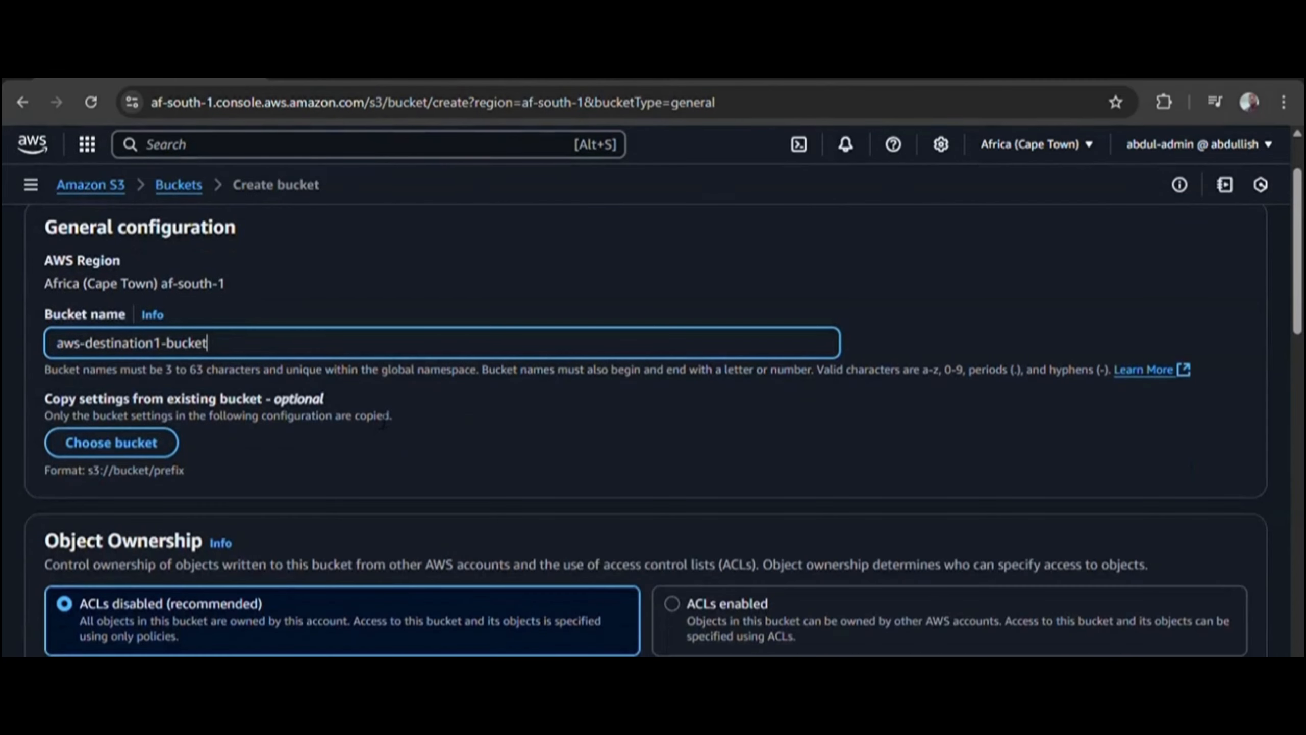
pyautogui.scroll(-5, 157, 407)
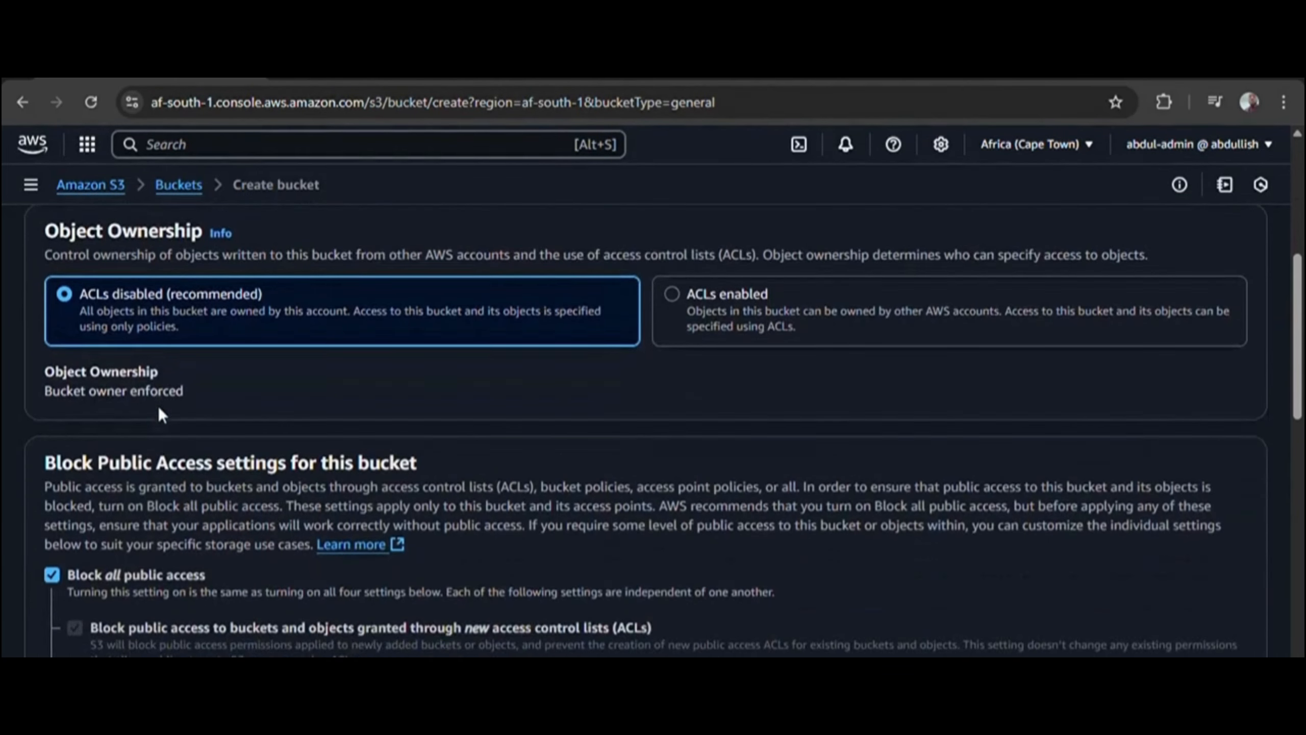
pyautogui.scroll(-5, 170, 345)
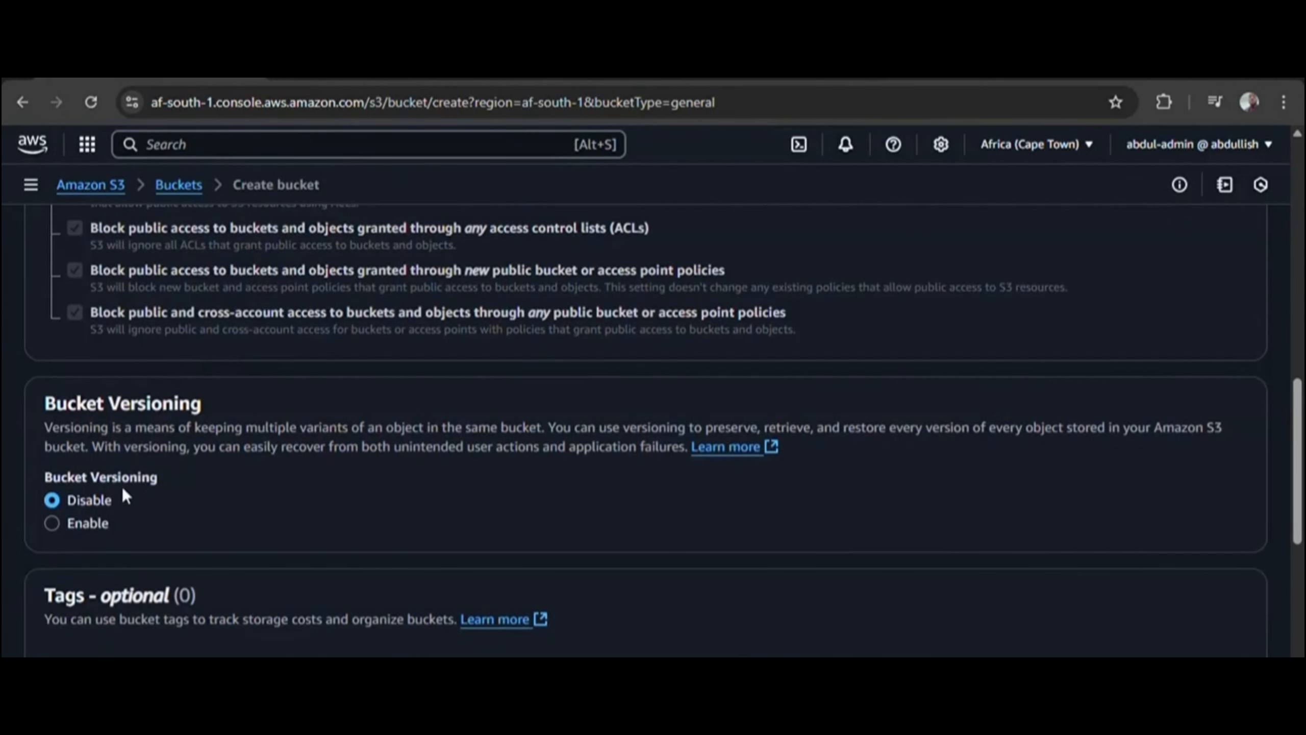
pyautogui.click(82, 525)
# Try to create the destination bucket with no tags, SSE-S3 default encryption and the Bucket Key enabled
pyautogui.scroll(-5, 197, 322)
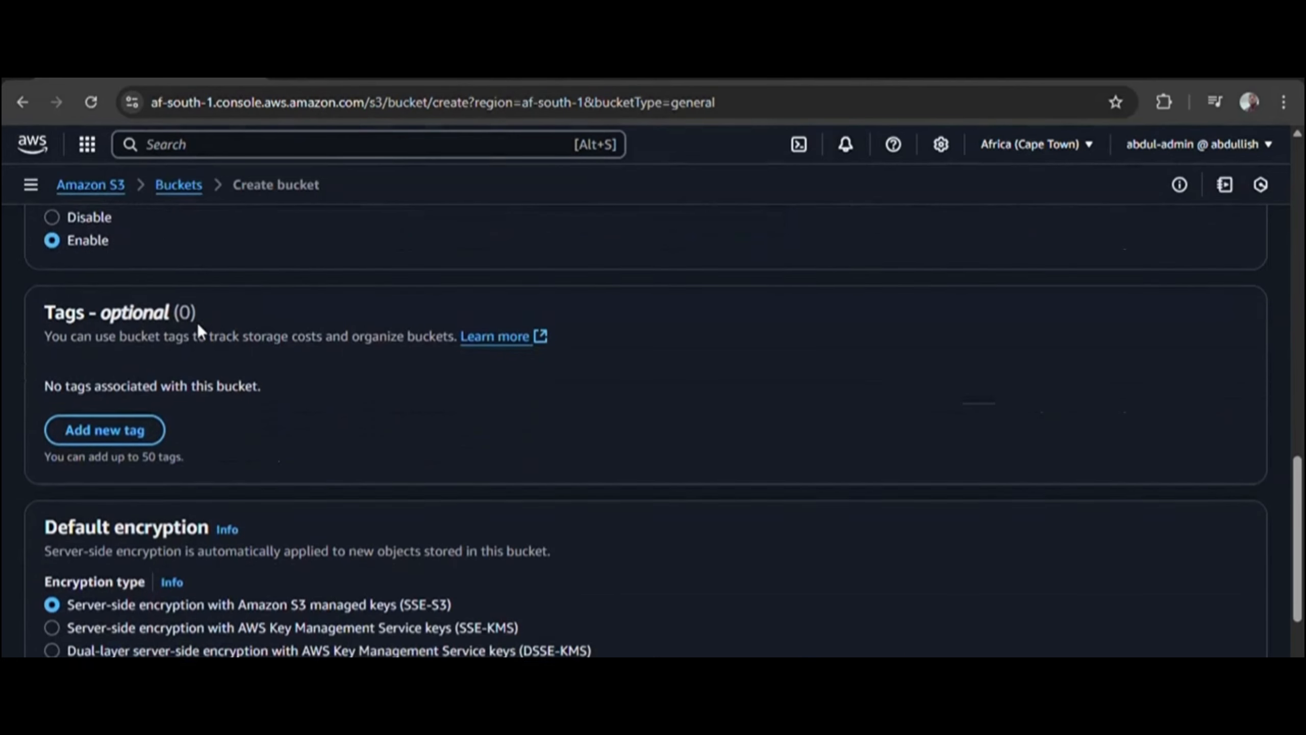
pyautogui.scroll(-4, 175, 359)
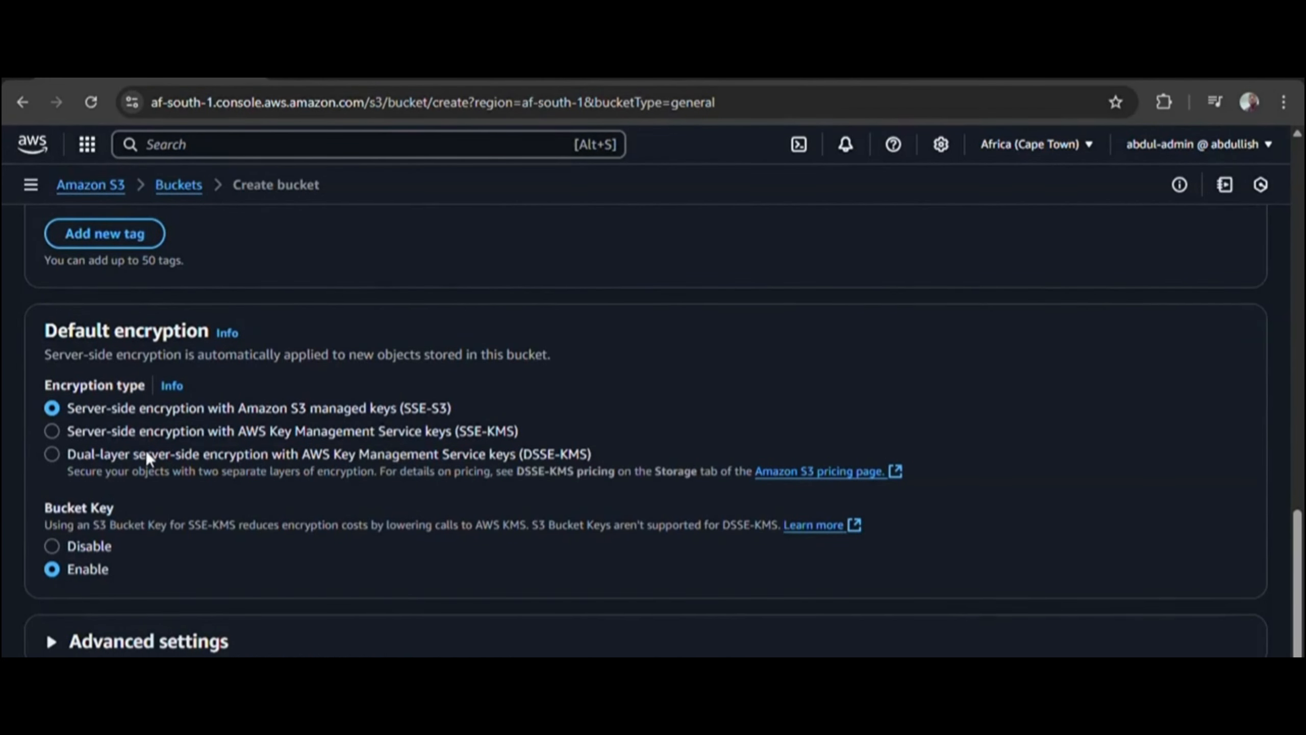
pyautogui.scroll(-2, 175, 427)
pyautogui.scroll(-1, 206, 411)
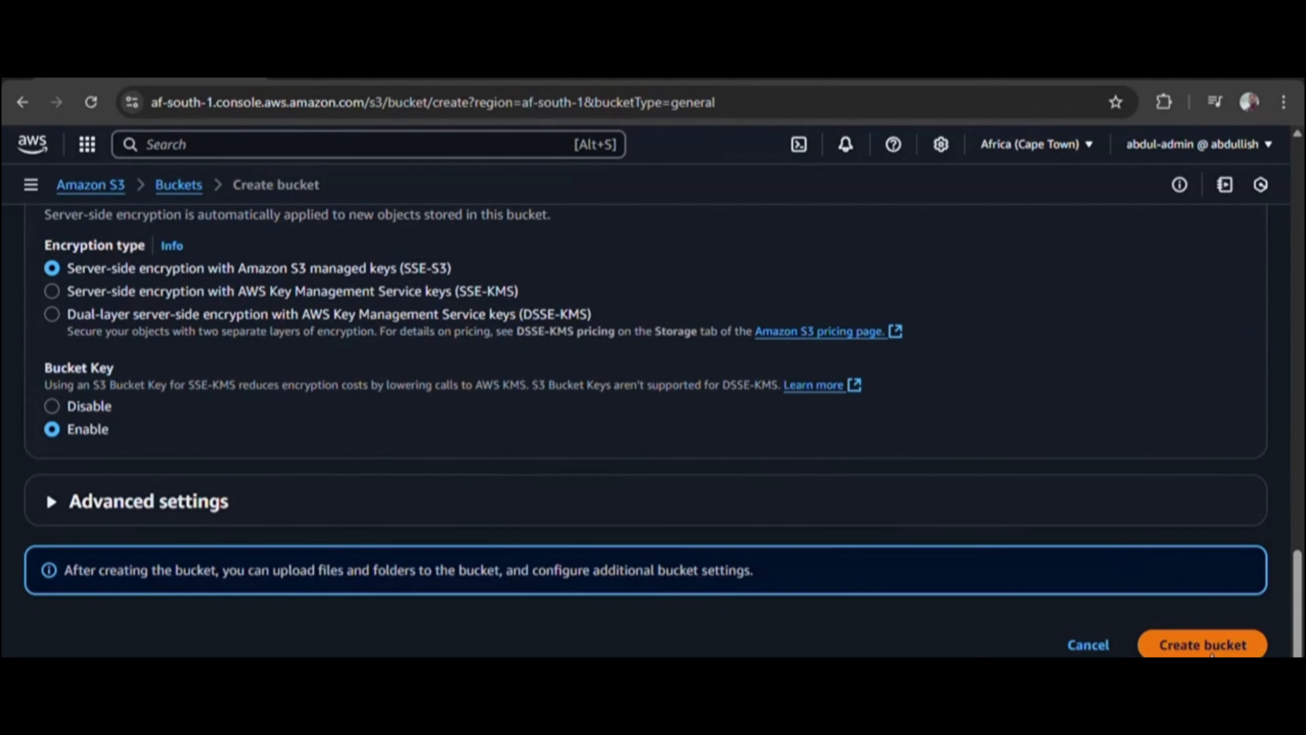
# Rename the destination bucket as aws-destination1-bucket001
pyautogui.scroll(8, 1102, 522)
pyautogui.scroll(10, 1101, 516)
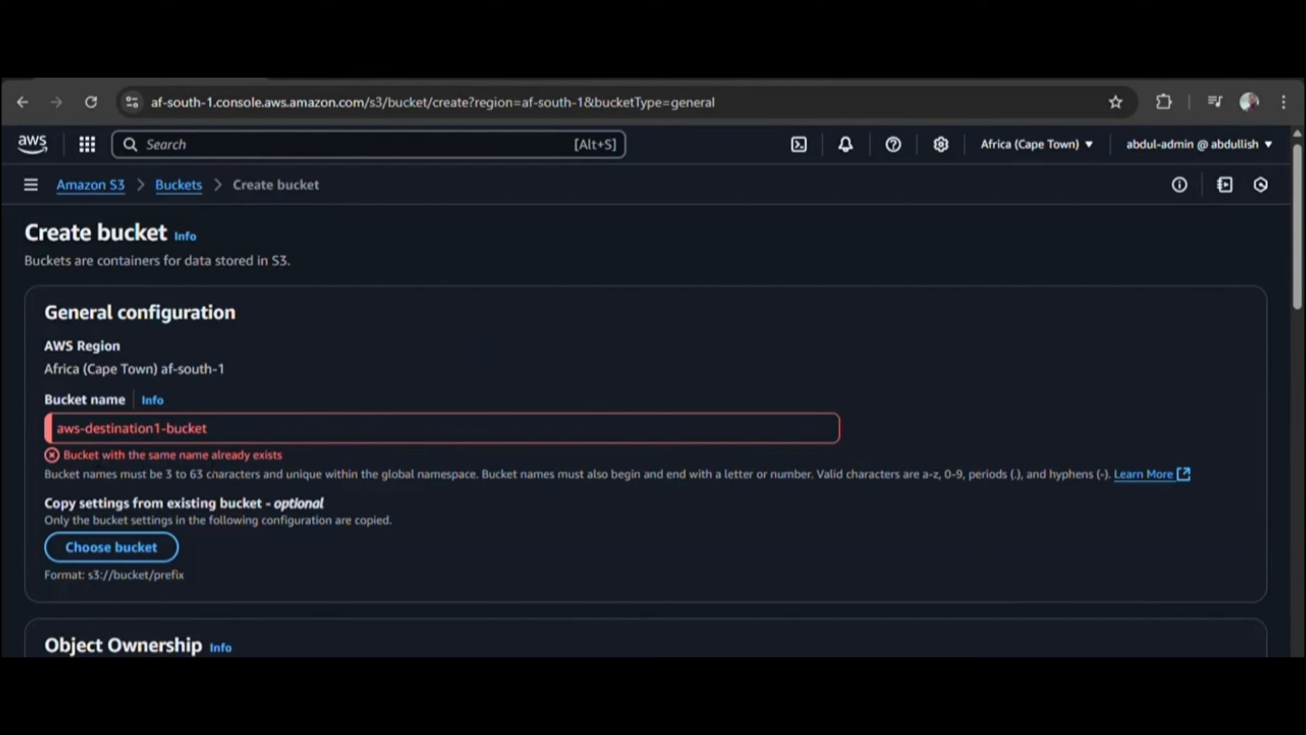
pyautogui.click(244, 434)
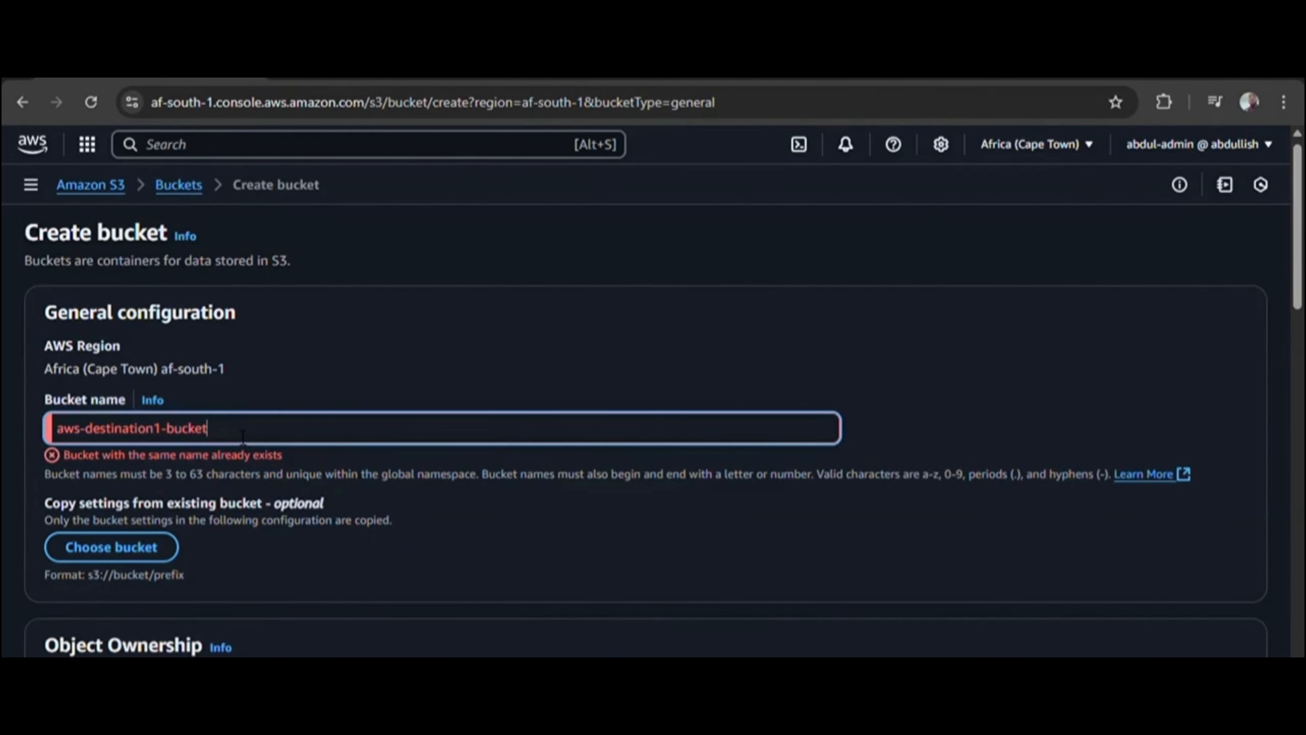
pyautogui.write('001')
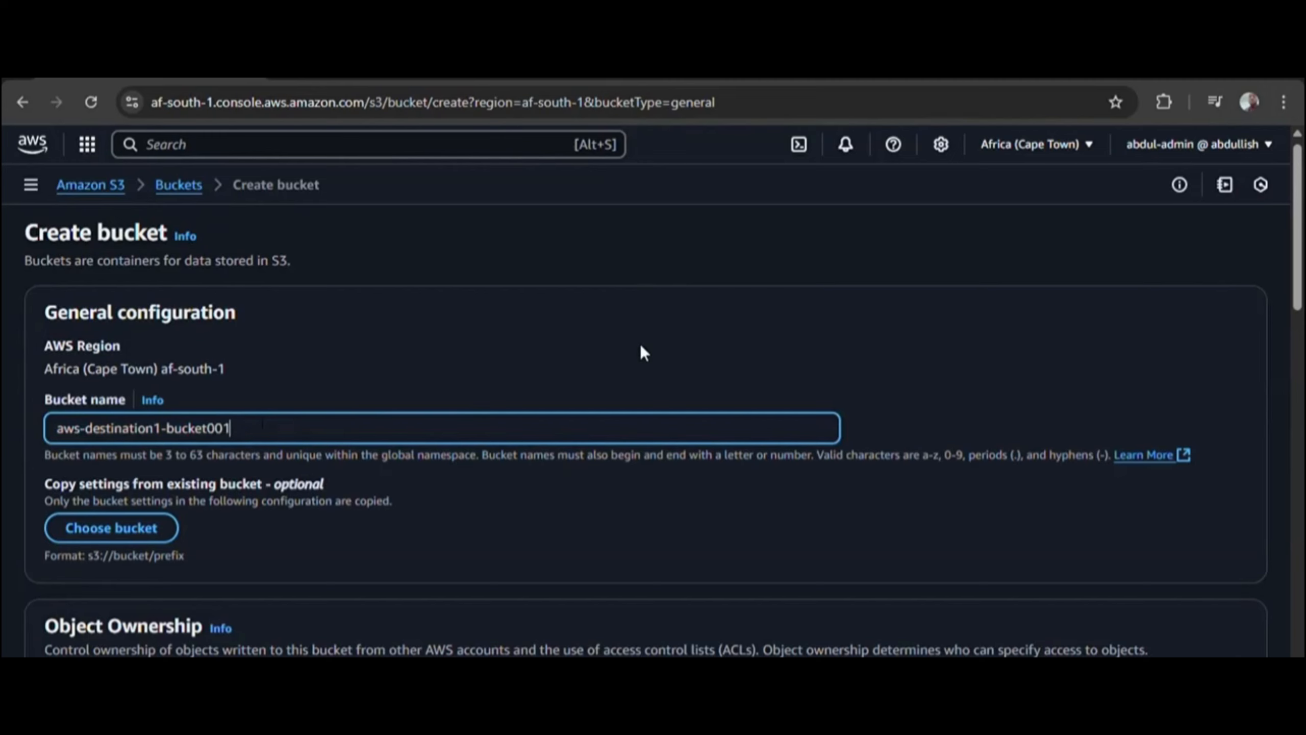
# Create the versioned destination bucket, retrying the submission if needed, and dismiss the resulting notification
pyautogui.scroll(-3, 644, 353)
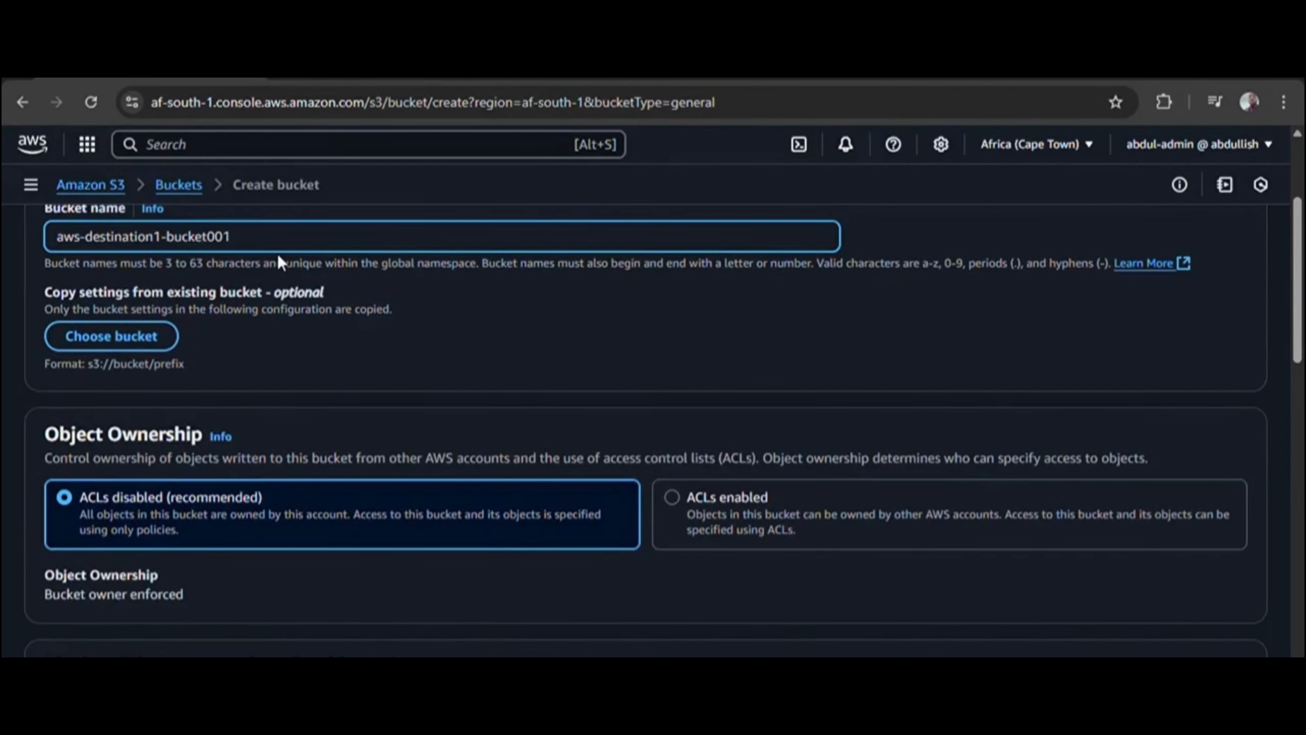
pyautogui.scroll(-3, 748, 279)
pyautogui.scroll(-15, 747, 273)
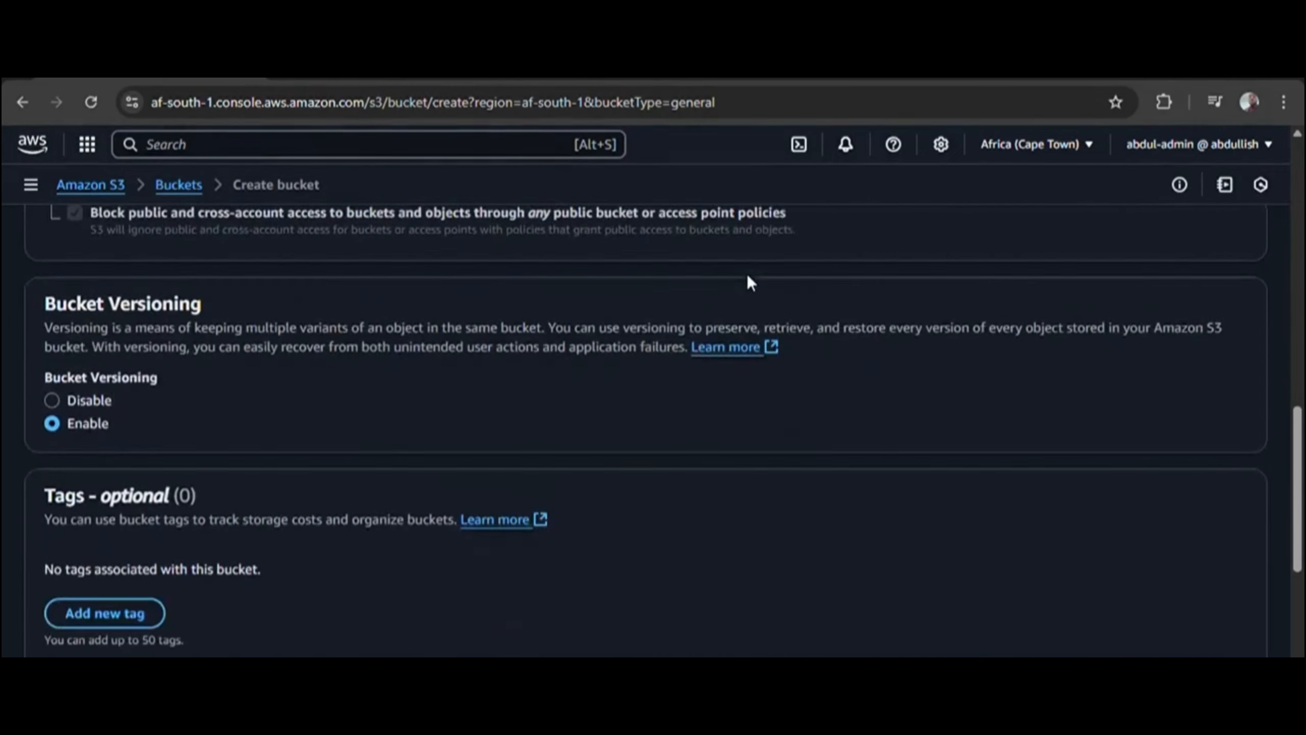
pyautogui.click(1173, 638)
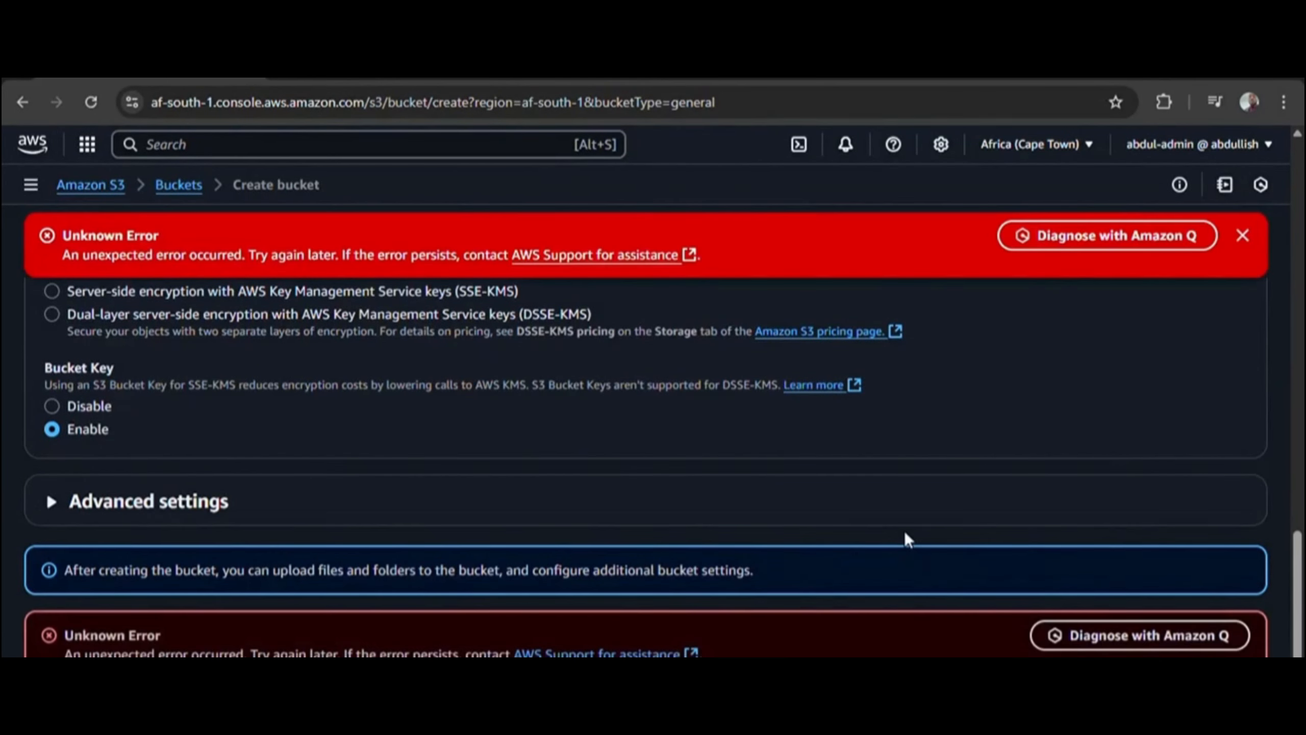
pyautogui.scroll(-2, 1010, 435)
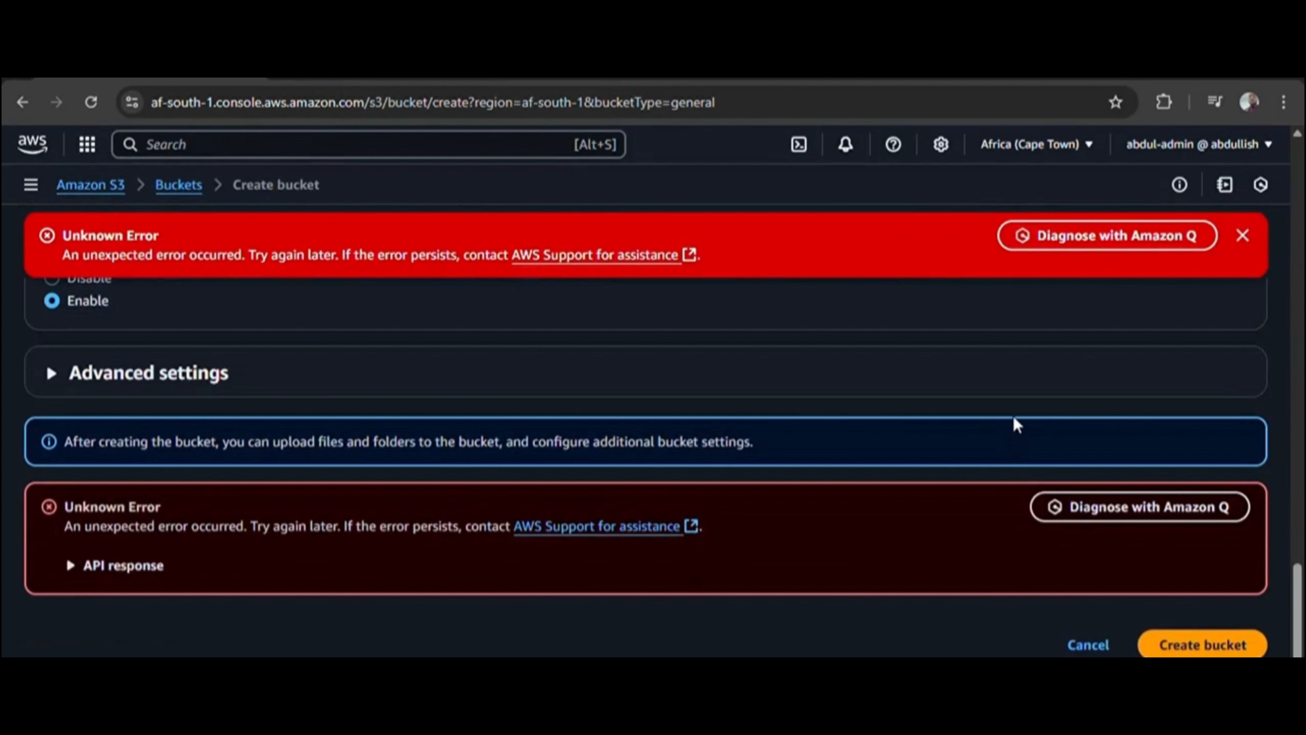
pyautogui.click(1183, 641)
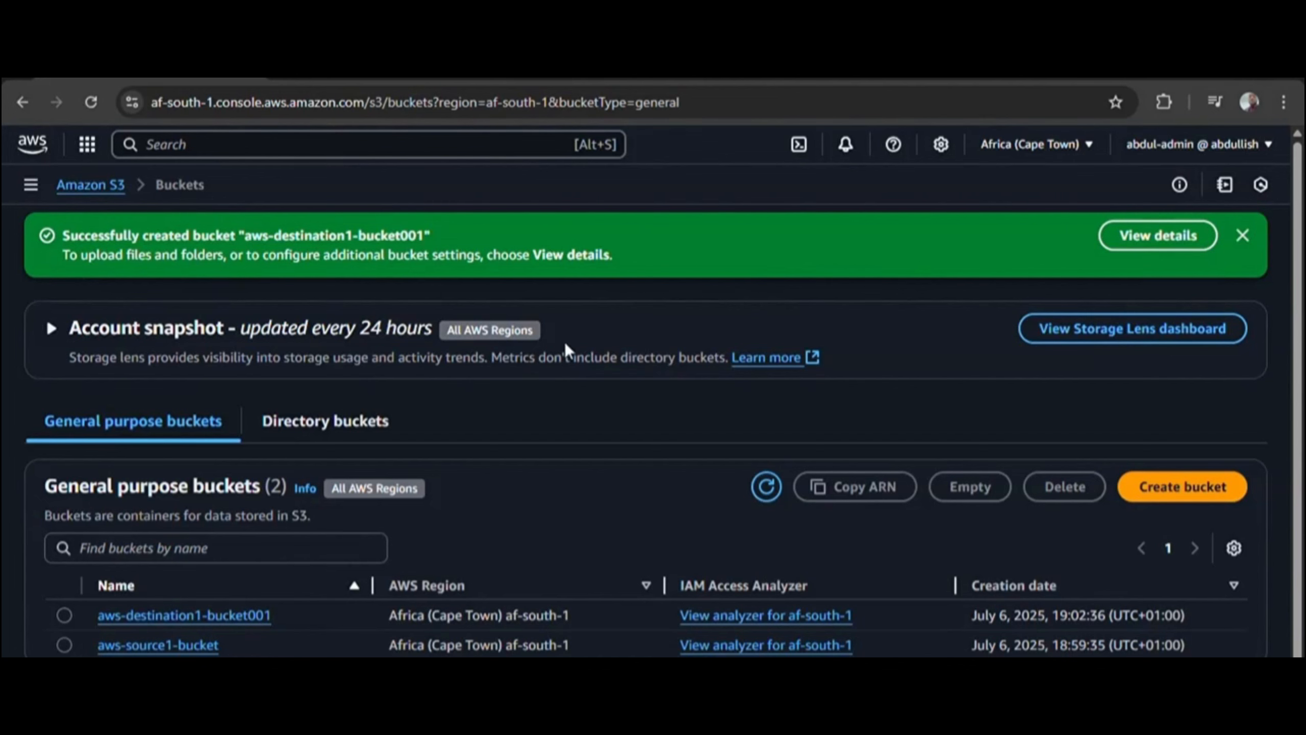
pyautogui.click(1244, 237)
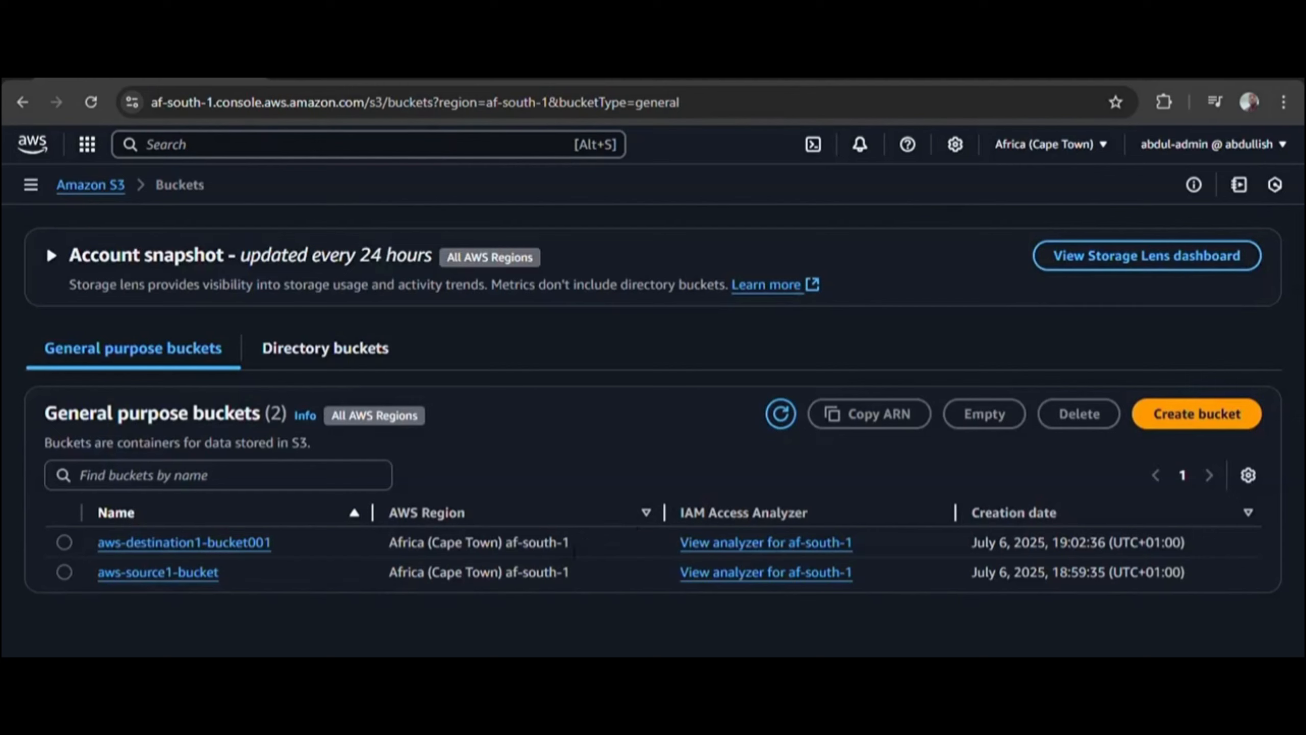
# Compare the names and AWS Regions of the source and destination buckets in the bucket list
pyautogui.moveTo(575, 552); pyautogui.dragTo(400, 558)
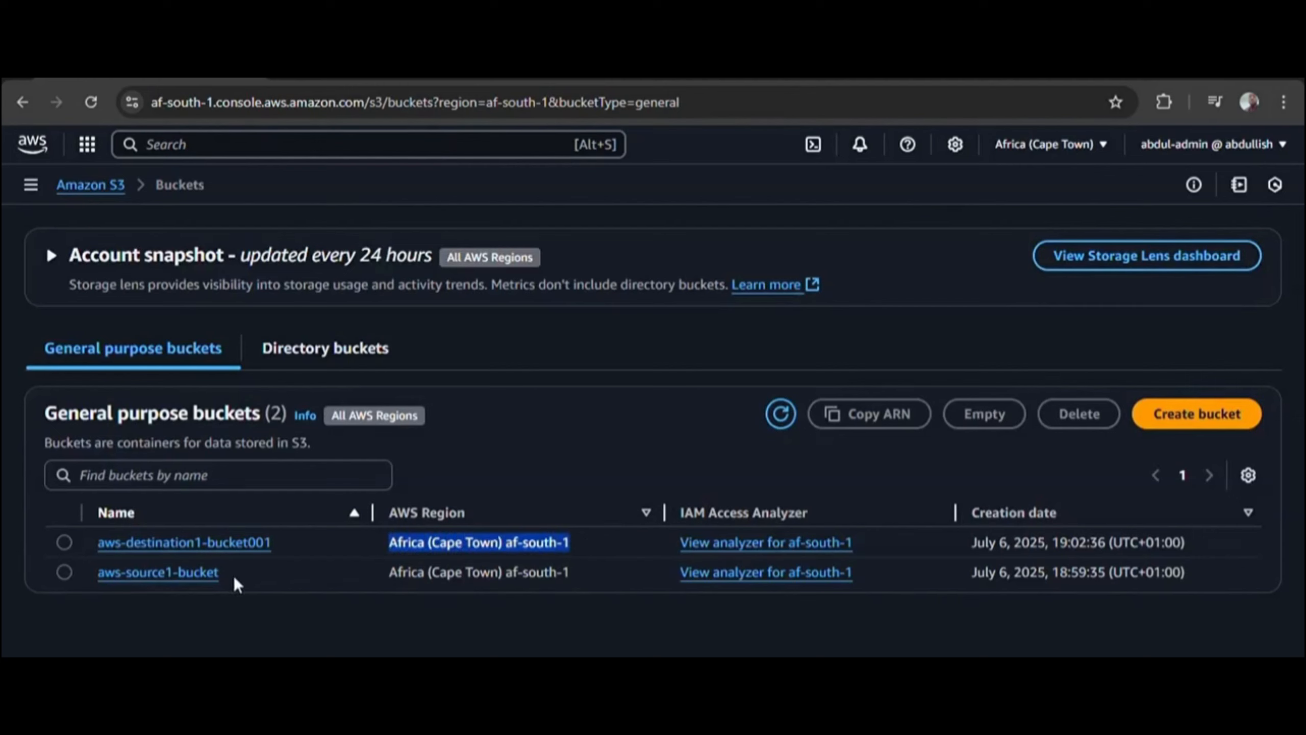
pyautogui.moveTo(233, 576); pyautogui.dragTo(97, 573)
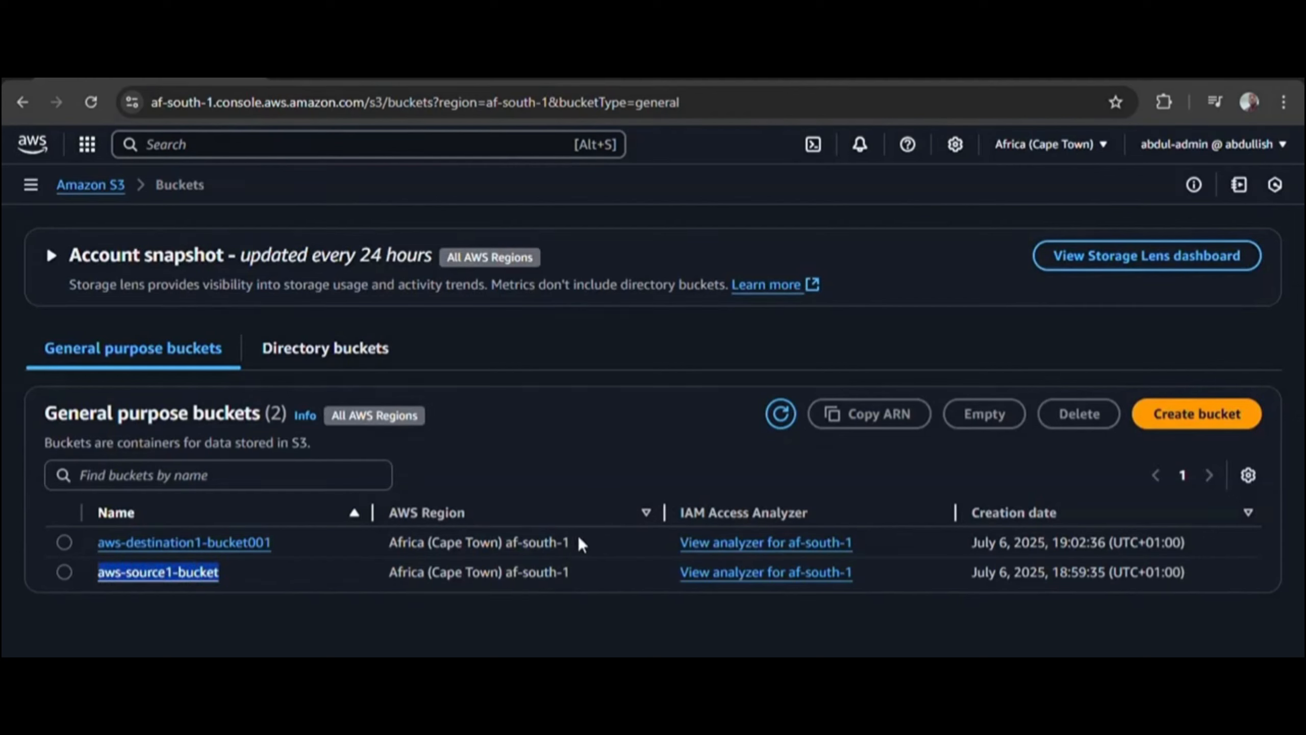
pyautogui.moveTo(585, 580); pyautogui.dragTo(386, 582)
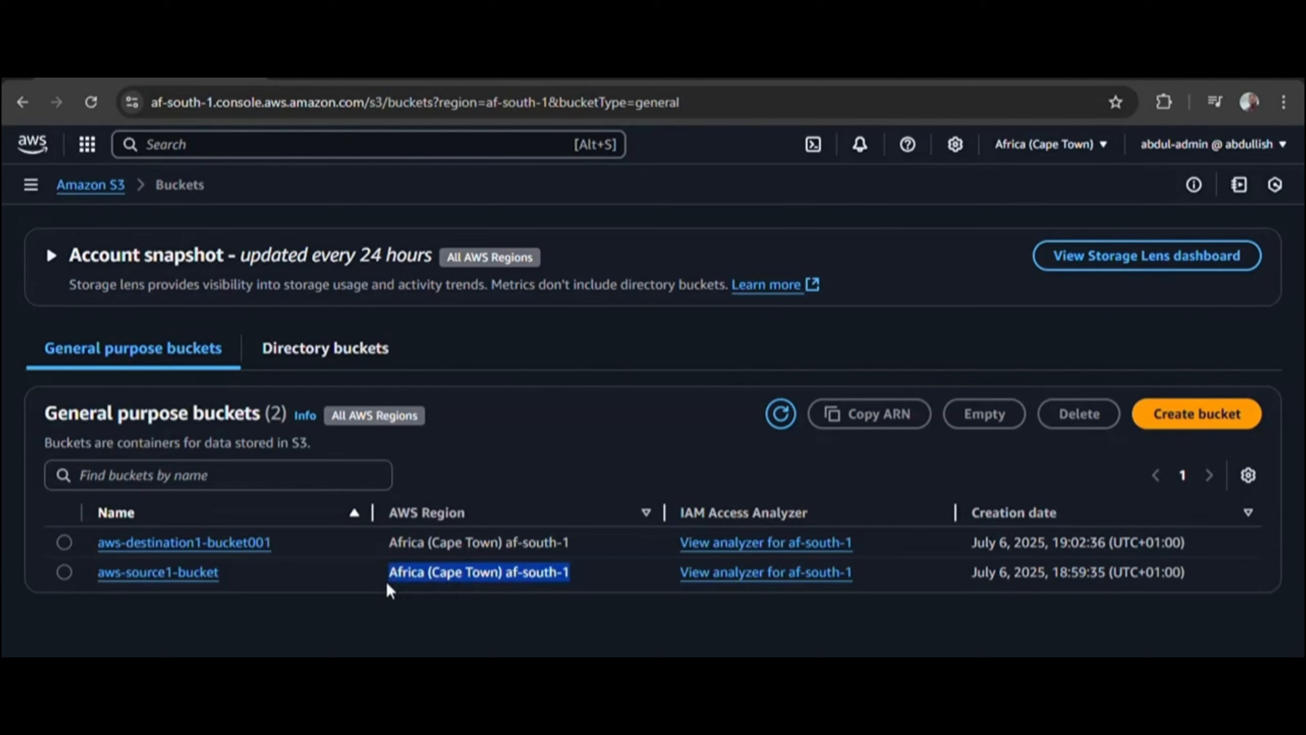
pyautogui.moveTo(290, 542); pyautogui.dragTo(106, 545)
pyautogui.moveTo(573, 544); pyautogui.dragTo(388, 544)
pyautogui.click(468, 573)
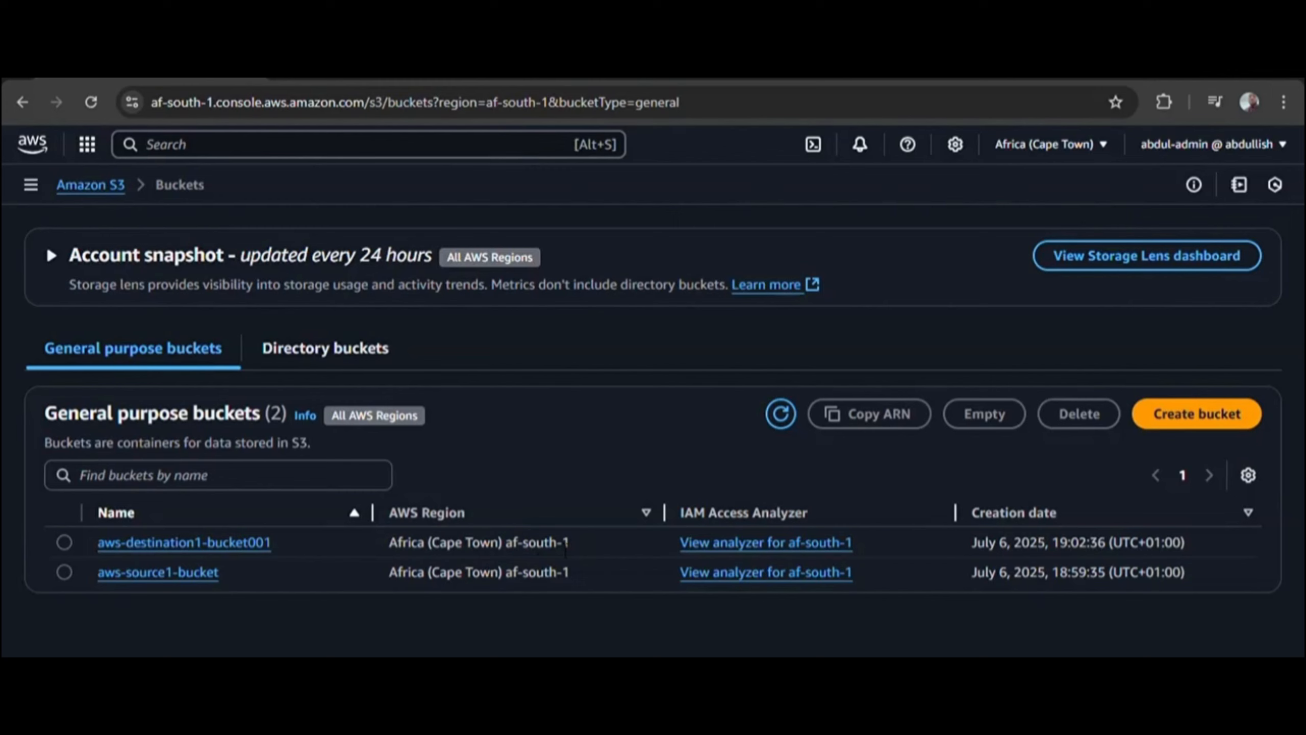
pyautogui.moveTo(581, 546); pyautogui.dragTo(402, 544)
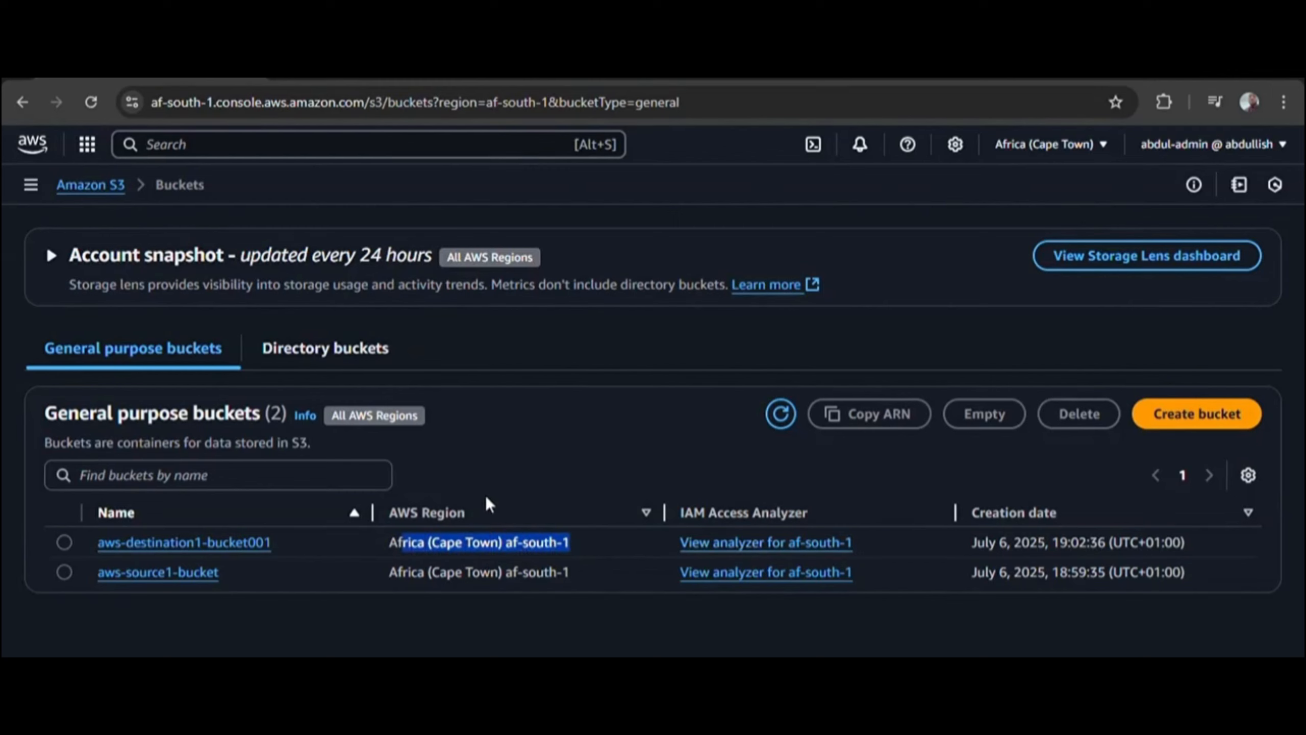
pyautogui.click(499, 596)
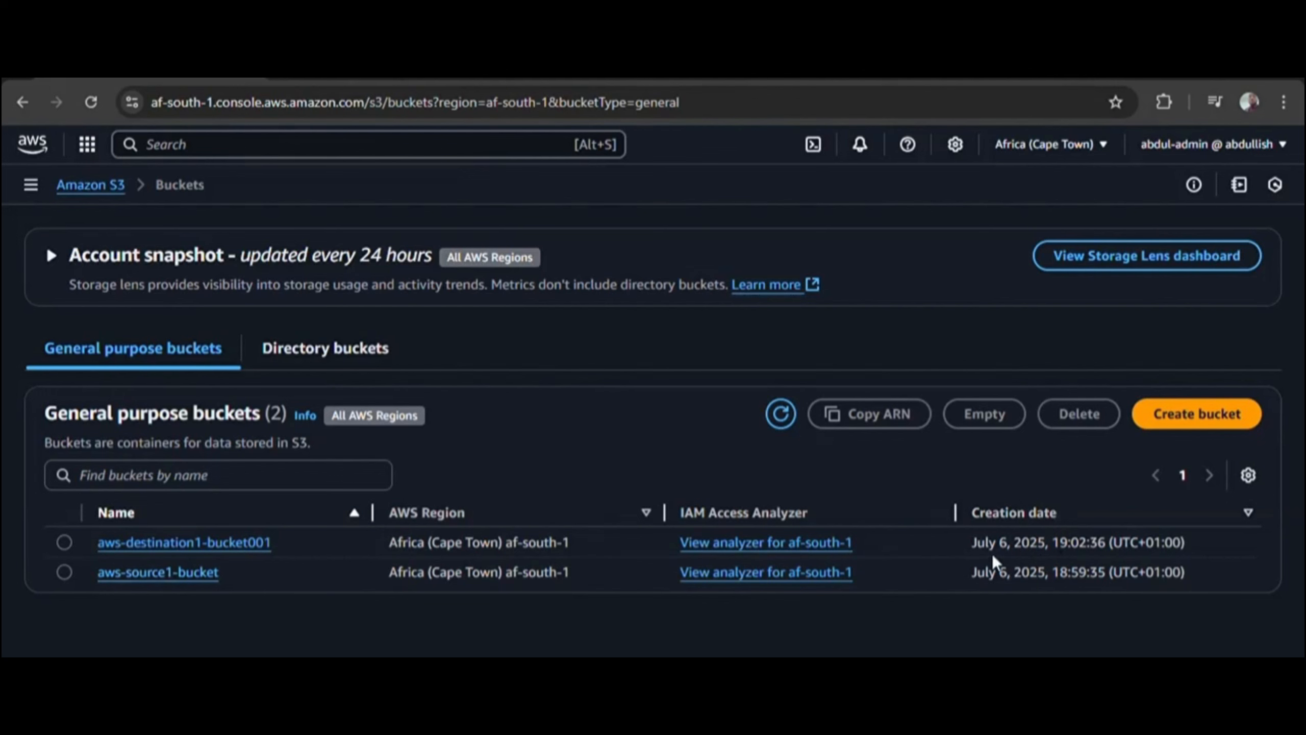
# Inspect the objects of aws-source1-bucket and aws-destination1-bucket001 in turn, and return to the bucket list
pyautogui.click(164, 573)
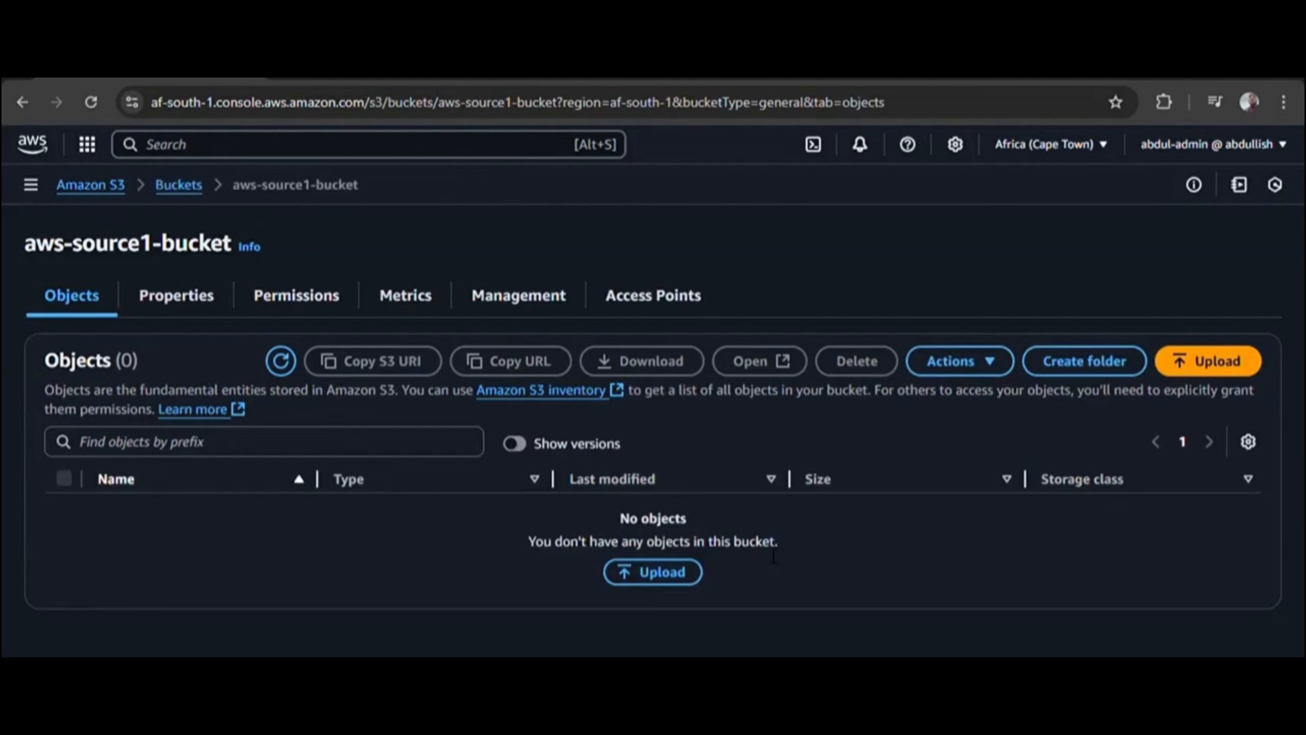
pyautogui.click(186, 191)
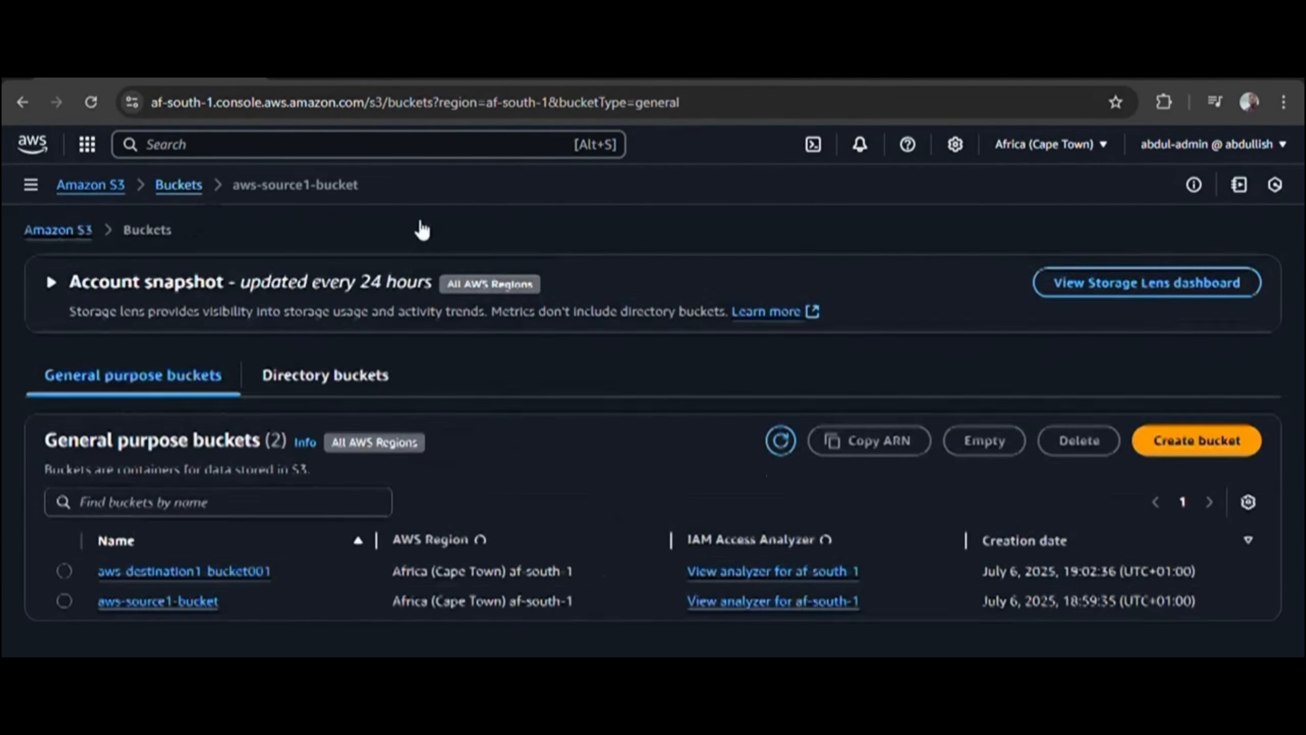
pyautogui.click(236, 543)
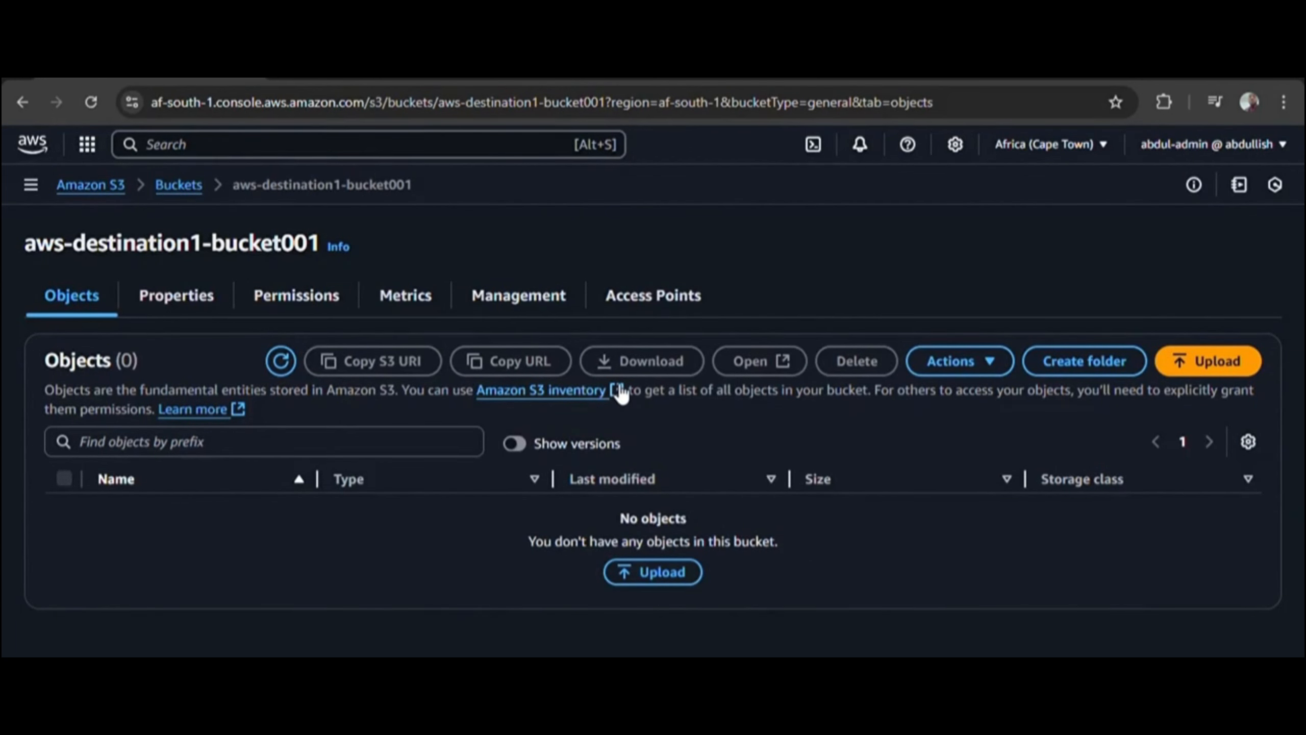
pyautogui.click(180, 186)
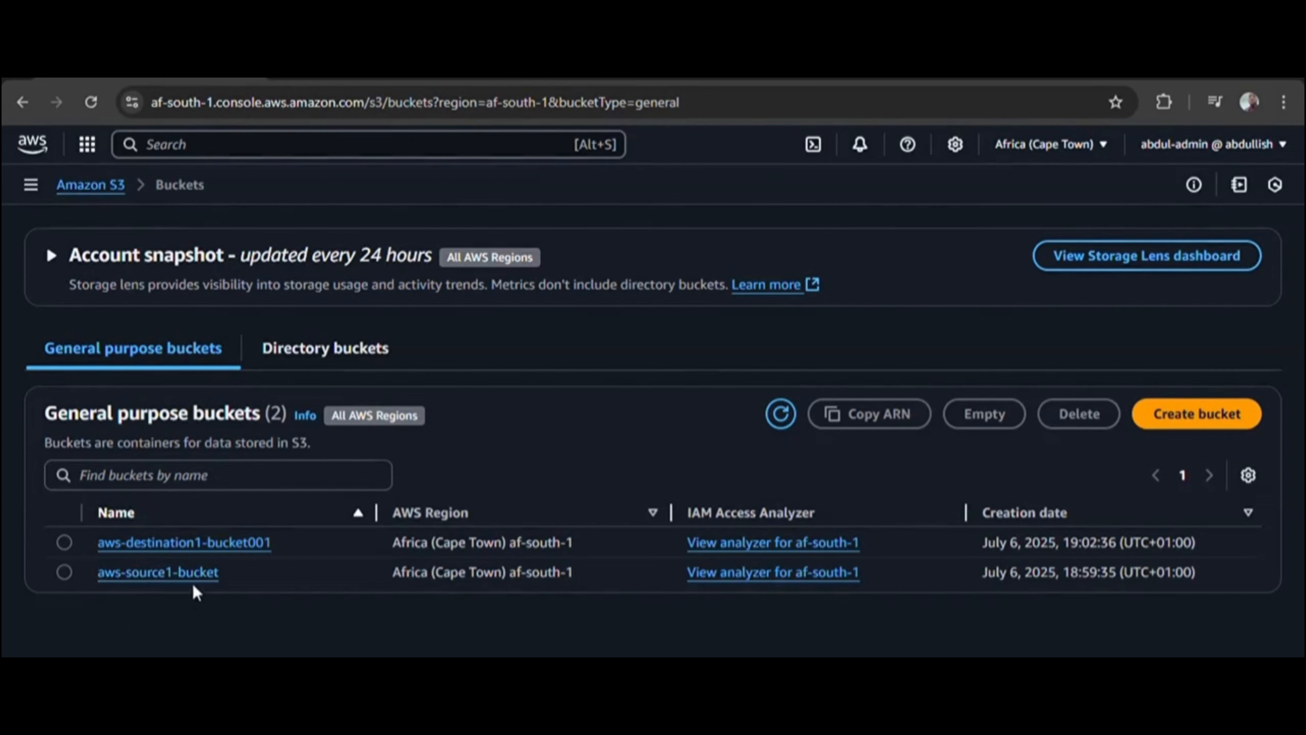
# Open the management settings of aws-source1-bucket and review its lifecycle and replication rules
pyautogui.click(170, 573)
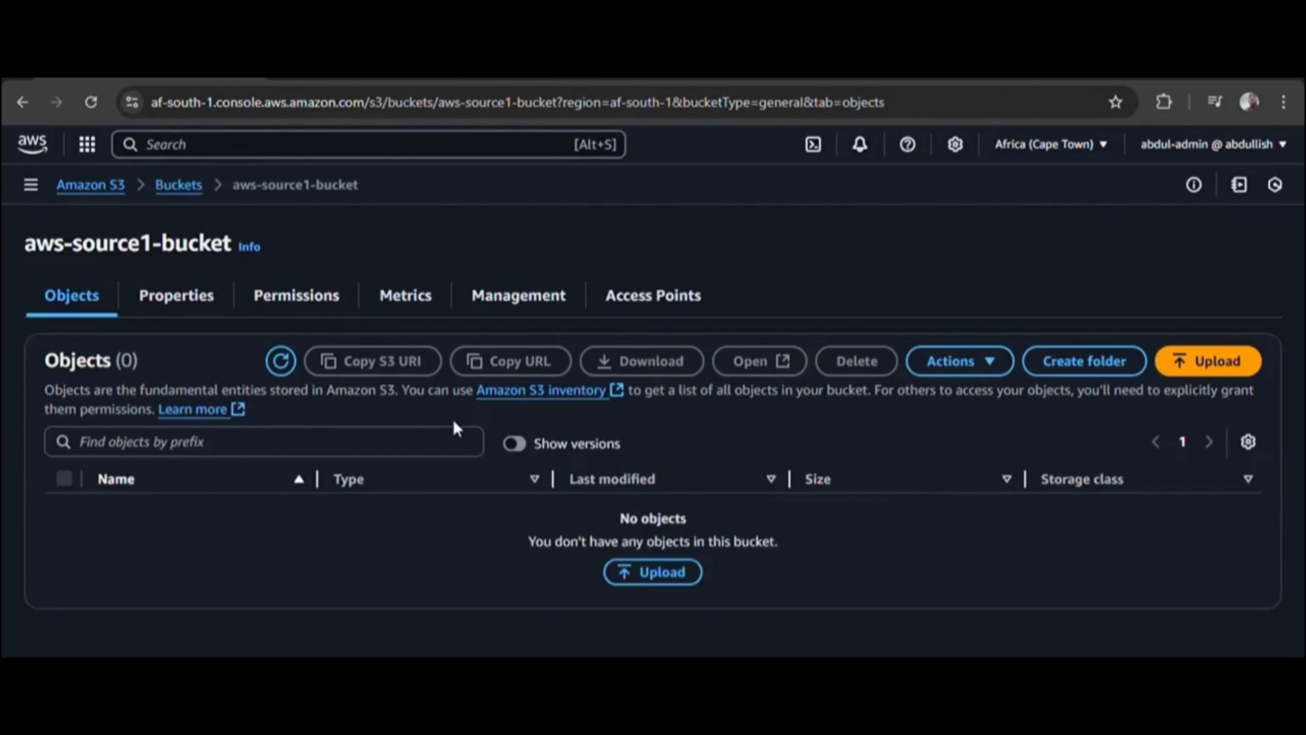
pyautogui.click(516, 303)
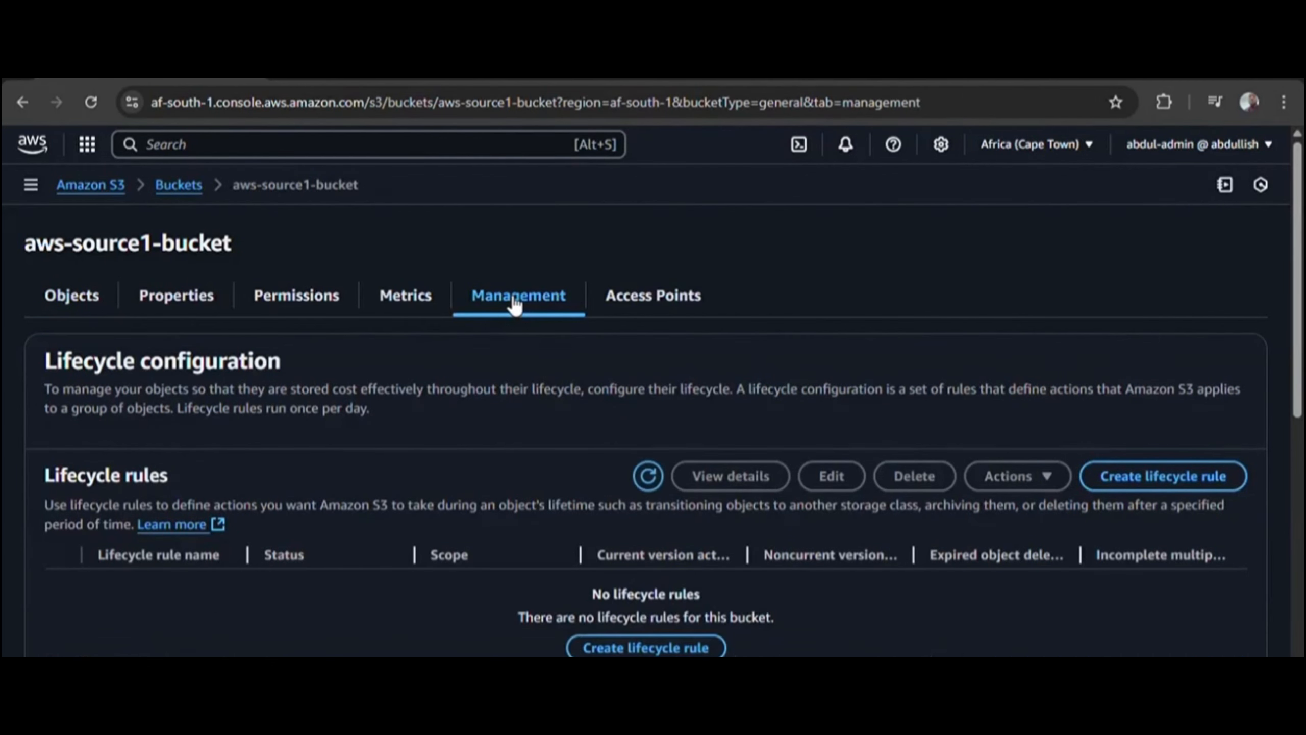
pyautogui.moveTo(295, 354); pyautogui.dragTo(62, 362)
pyautogui.scroll(-5, 310, 340)
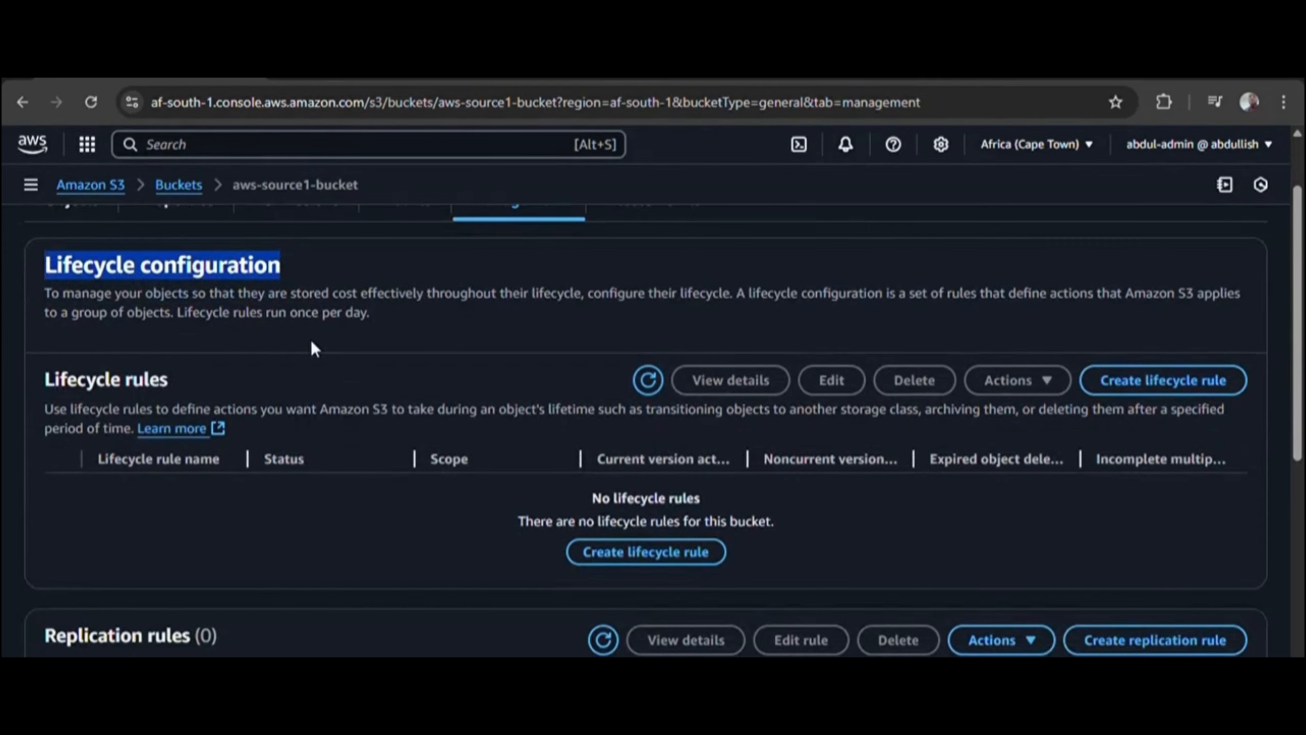
pyautogui.moveTo(194, 446); pyautogui.dragTo(58, 452)
pyautogui.click(236, 453)
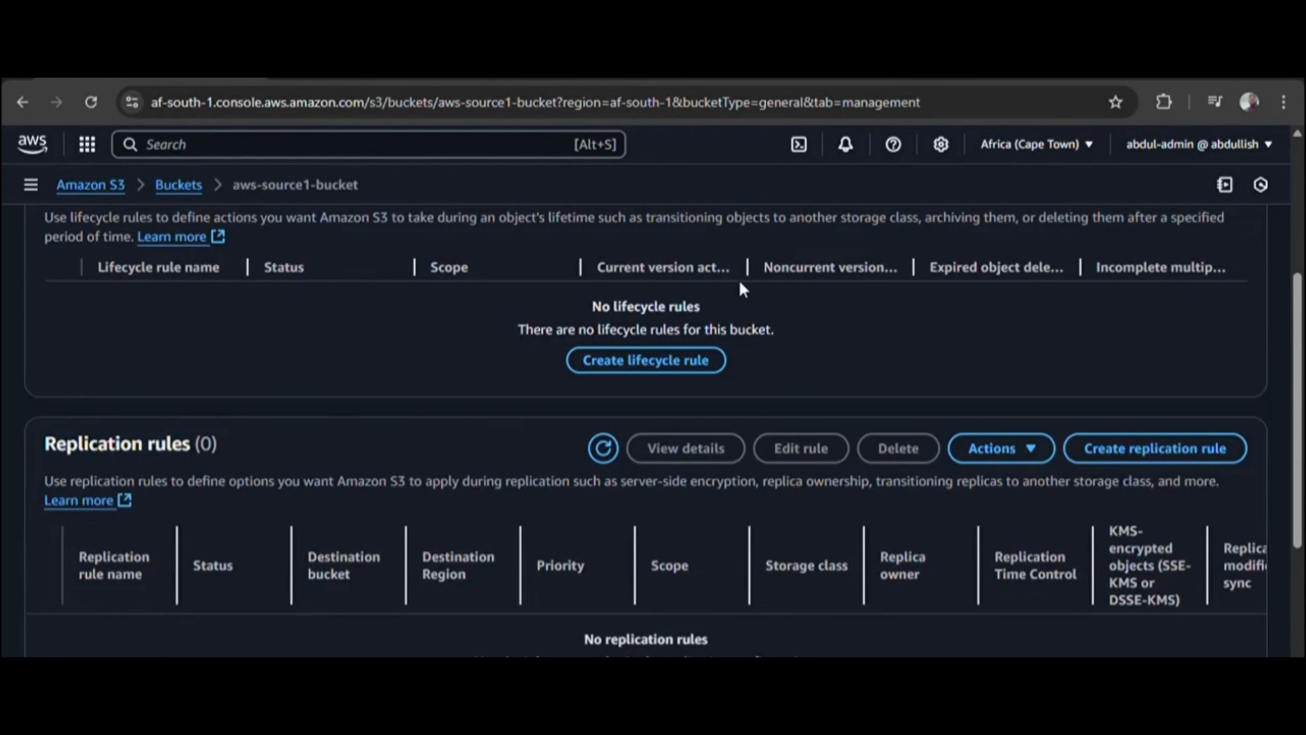
pyautogui.scroll(-2, 739, 363)
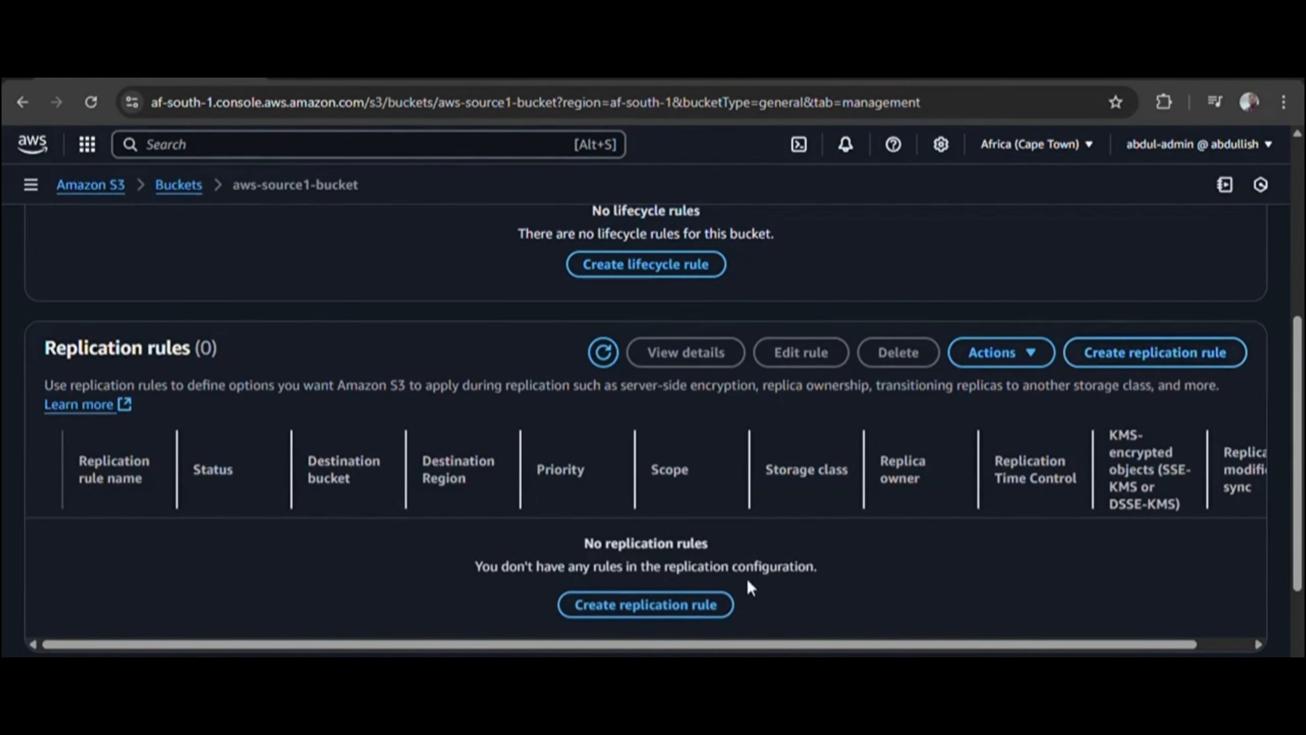
# Start a new replication rule for the source bucket and name it aws-replication-sameregion-rule
pyautogui.click(1122, 361)
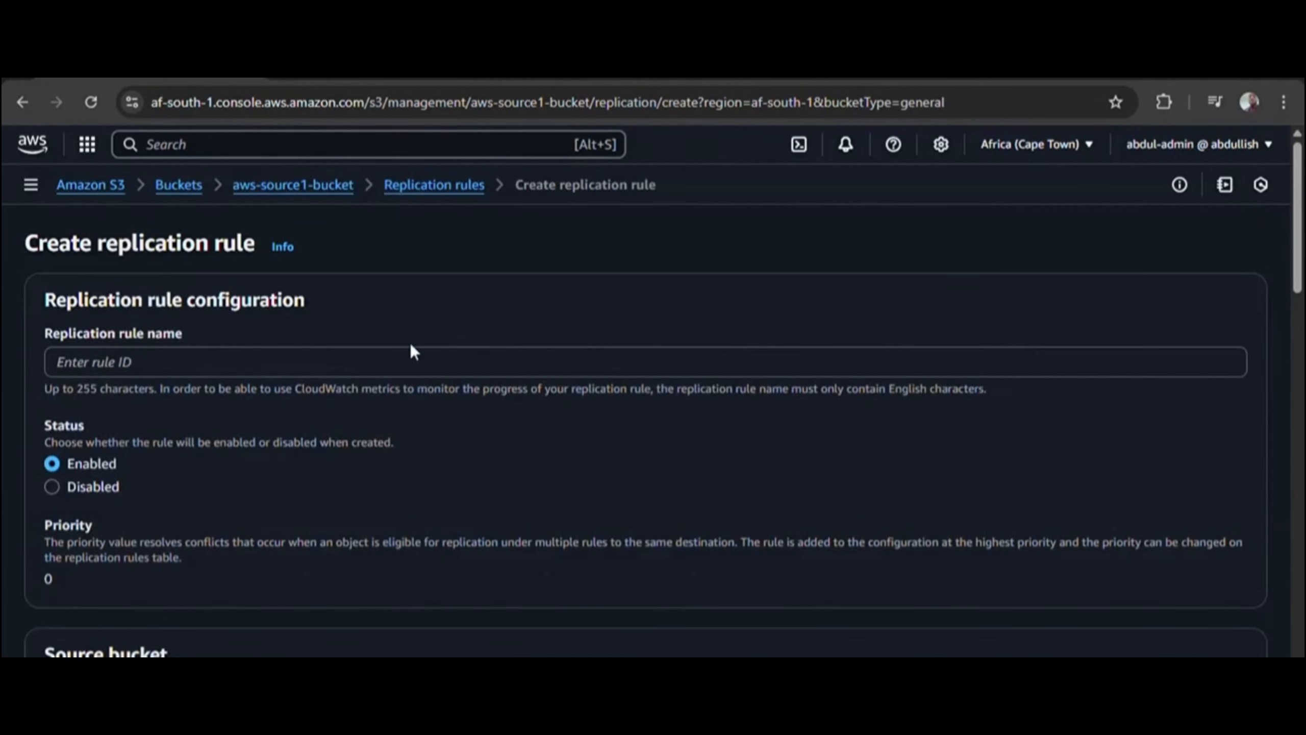
pyautogui.click(342, 364)
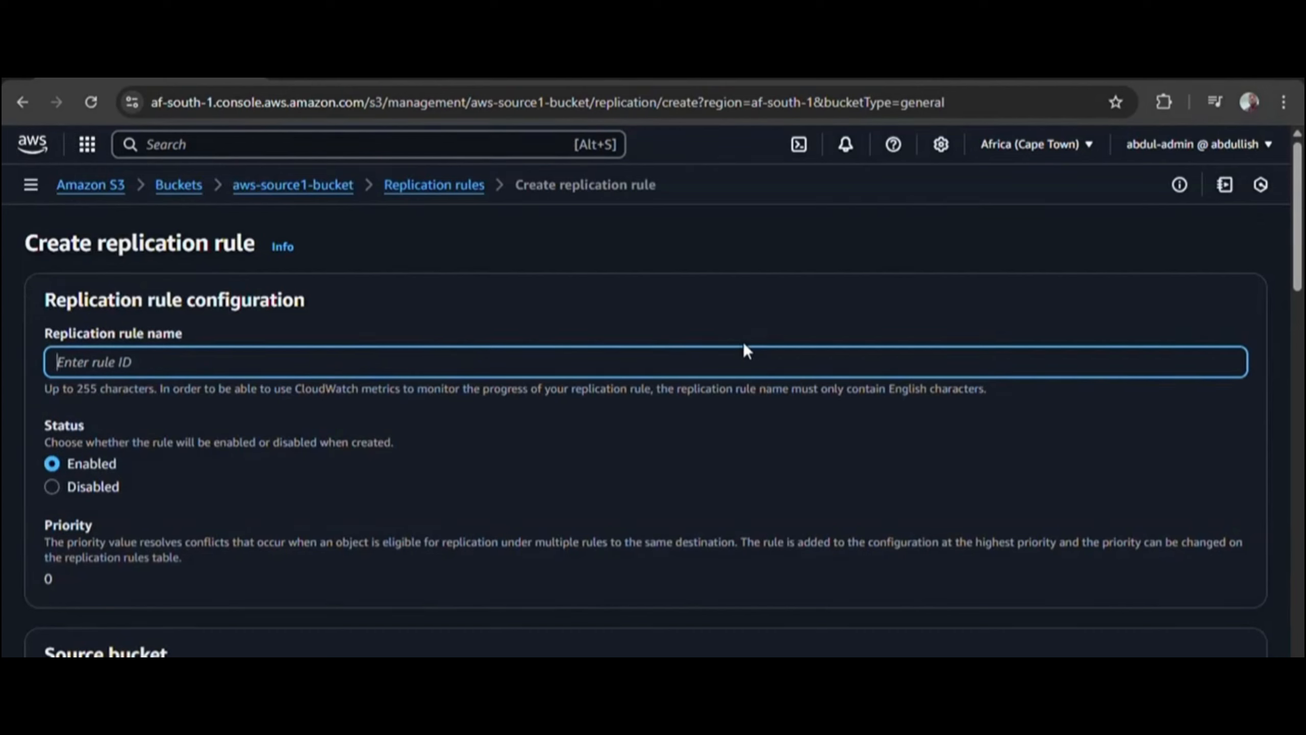
pyautogui.write('AW')
pyautogui.press('BackSpace')
pyautogui.press('BackSpace')
pyautogui.press('BackSpace')
pyautogui.write('aws-replication-same')
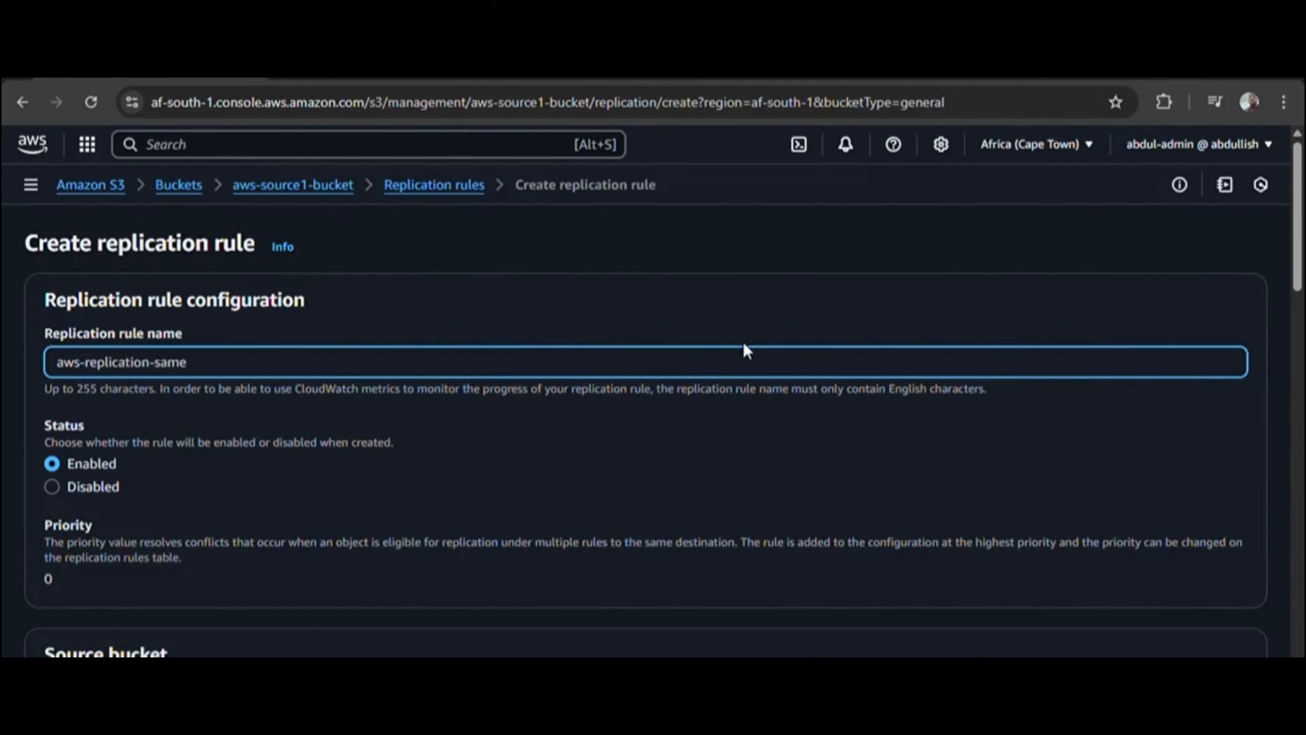
pyautogui.write('region-rule')
# Review the replication rule's status, priority, source bucket and rule scope settings
pyautogui.moveTo(43, 424); pyautogui.dragTo(374, 448)
pyautogui.click(414, 445)
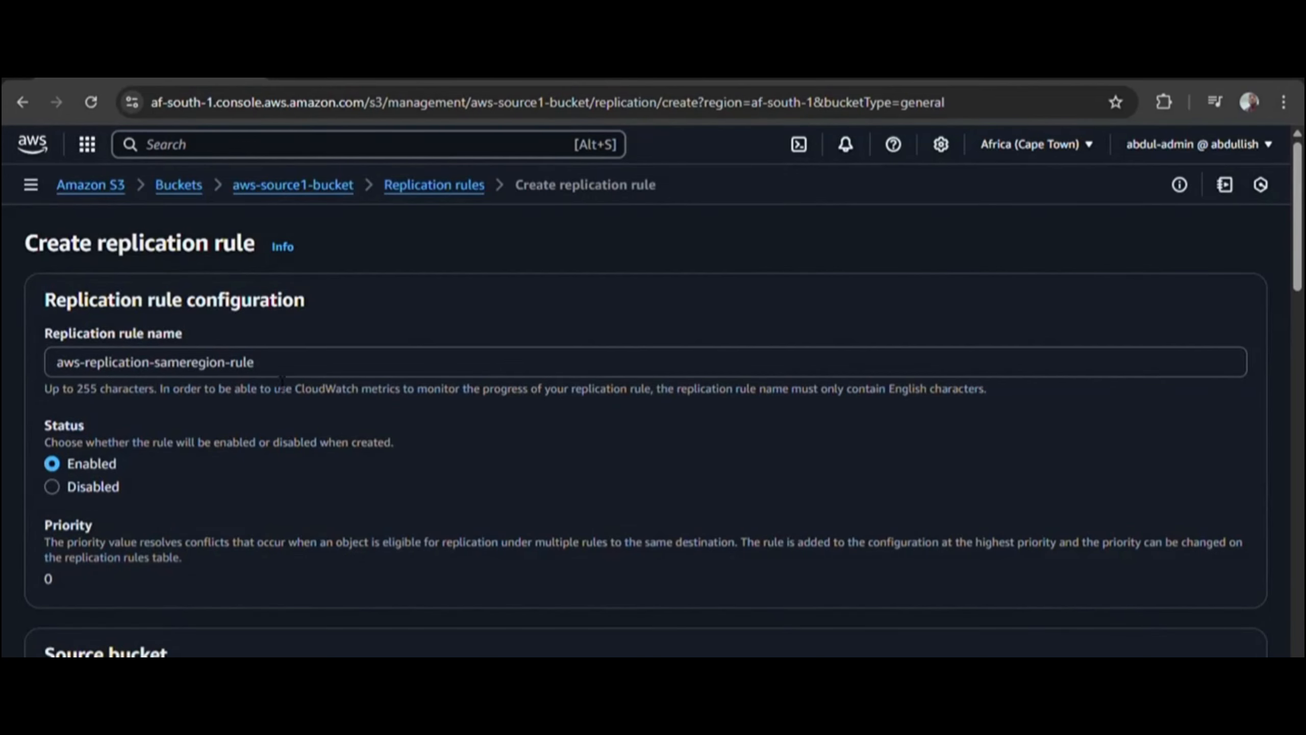
pyautogui.scroll(-2, 160, 422)
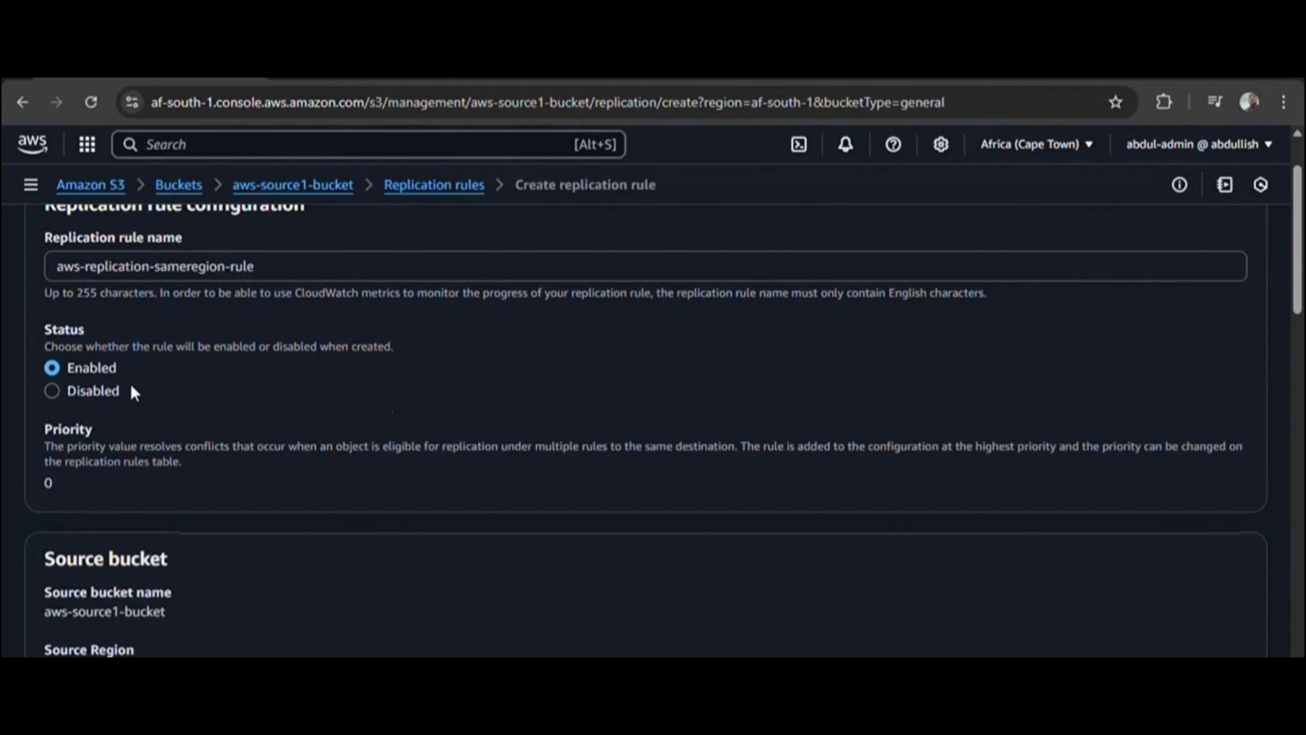
pyautogui.scroll(-4, 242, 328)
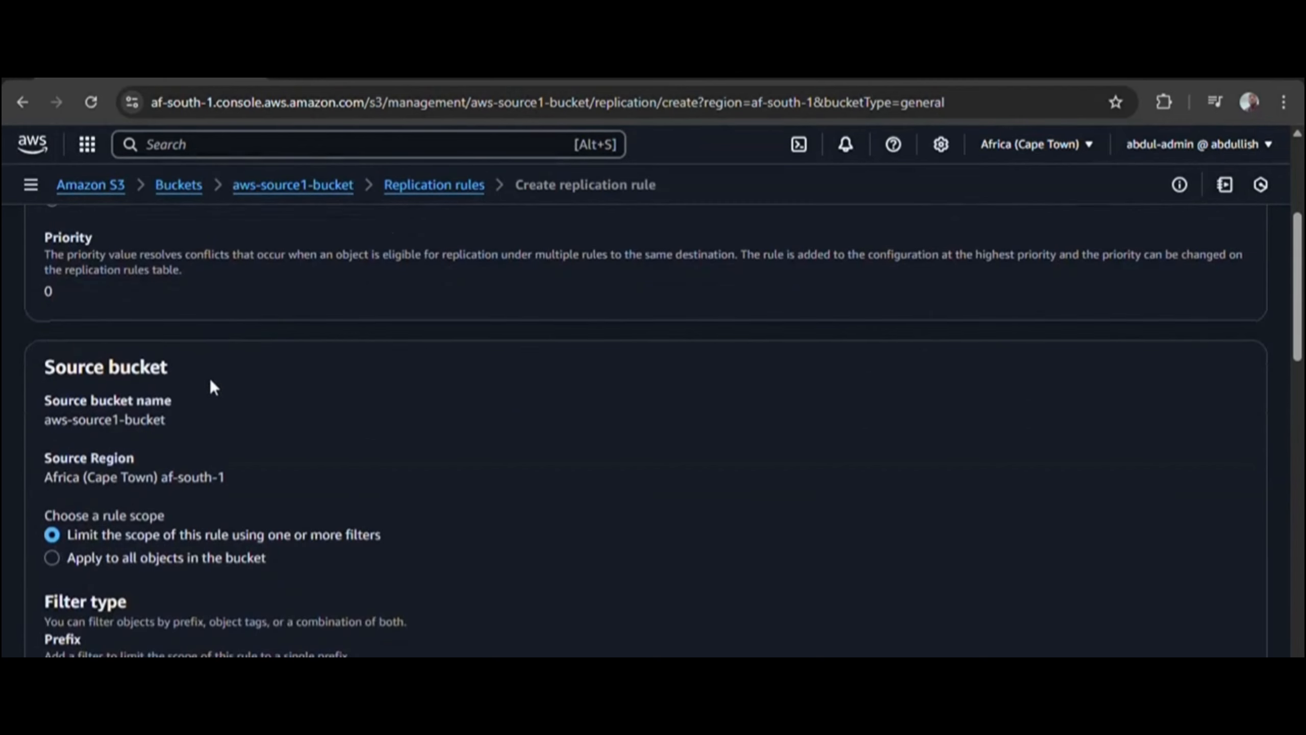
pyautogui.moveTo(170, 367); pyautogui.dragTo(44, 370)
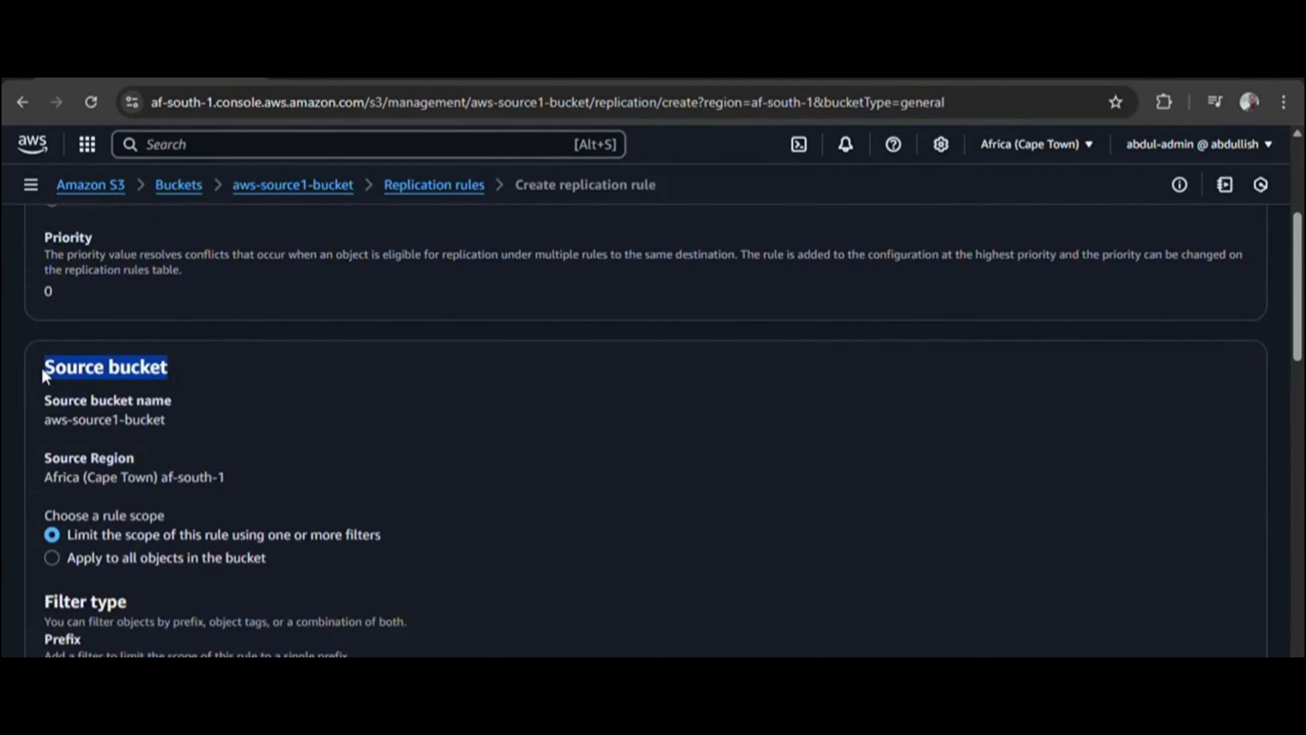
pyautogui.scroll(-2, 105, 355)
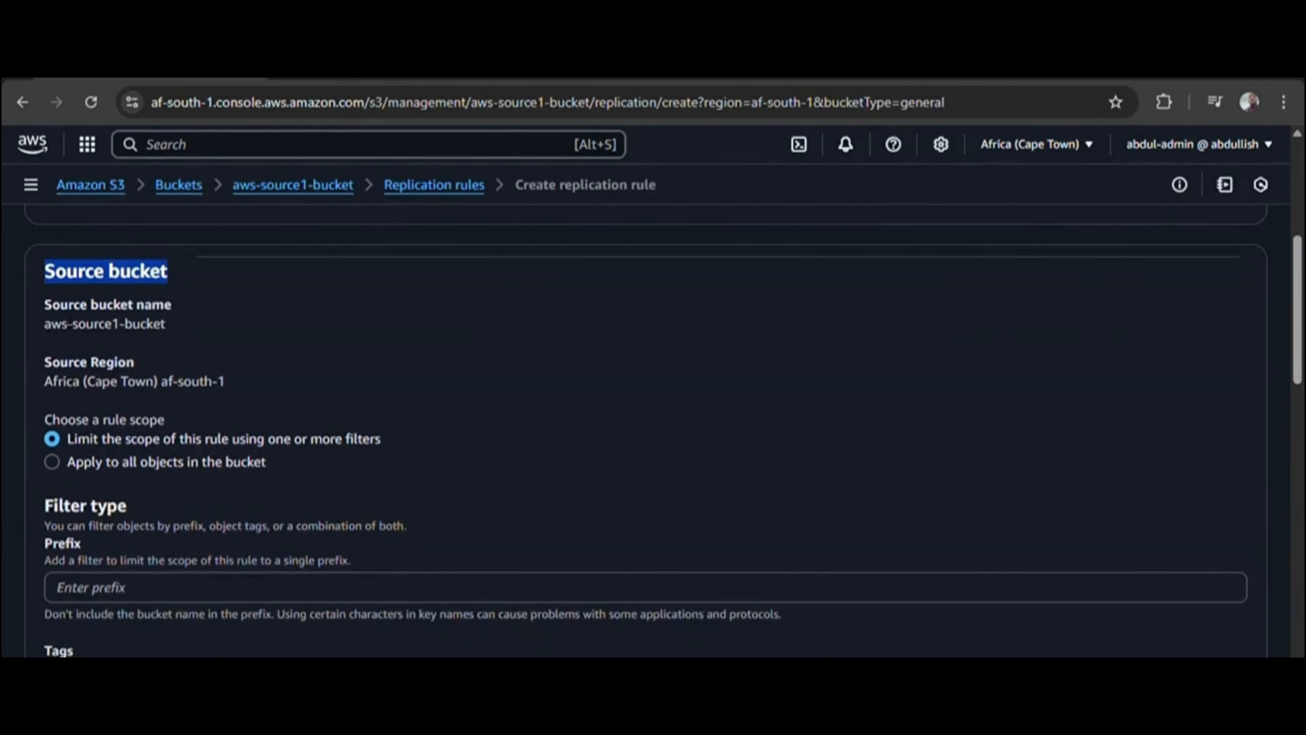
# Review the source bucket name and region, and set the rule scope to apply to all objects in the bucket
pyautogui.moveTo(39, 303); pyautogui.dragTo(51, 336)
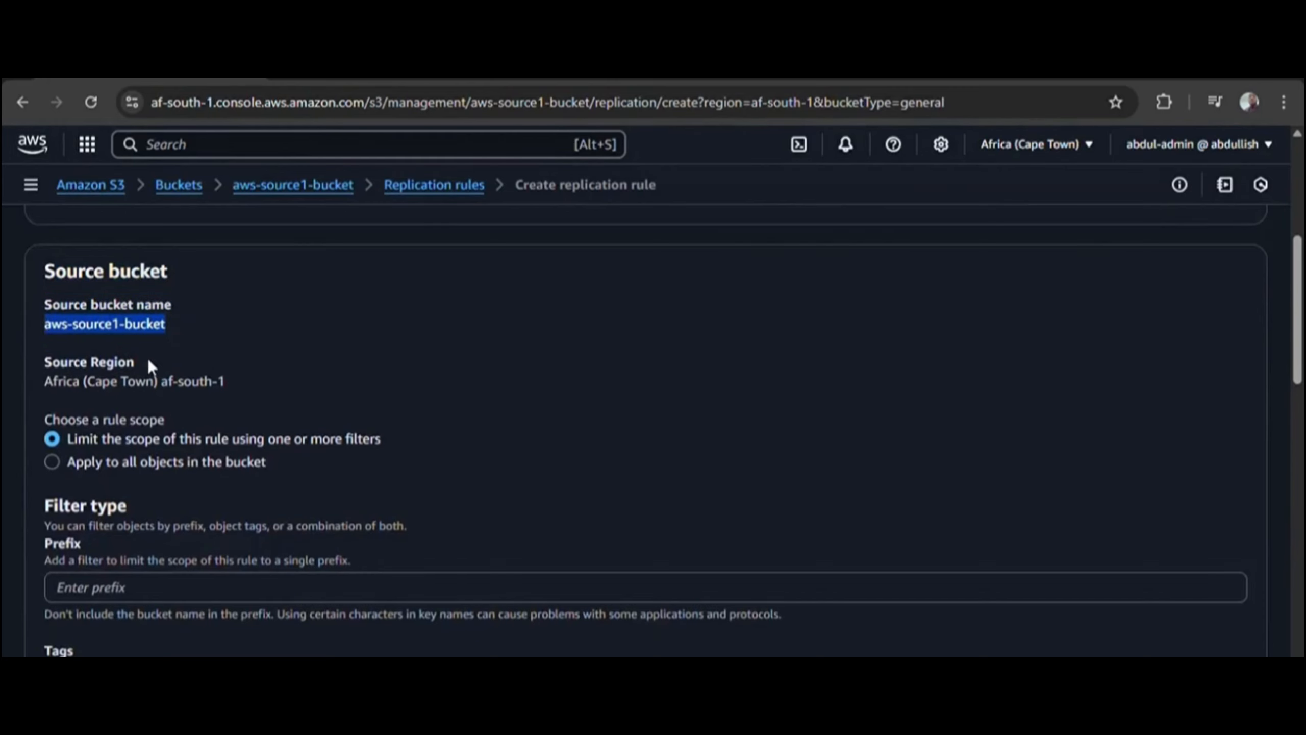
pyautogui.moveTo(147, 362); pyautogui.dragTo(54, 367)
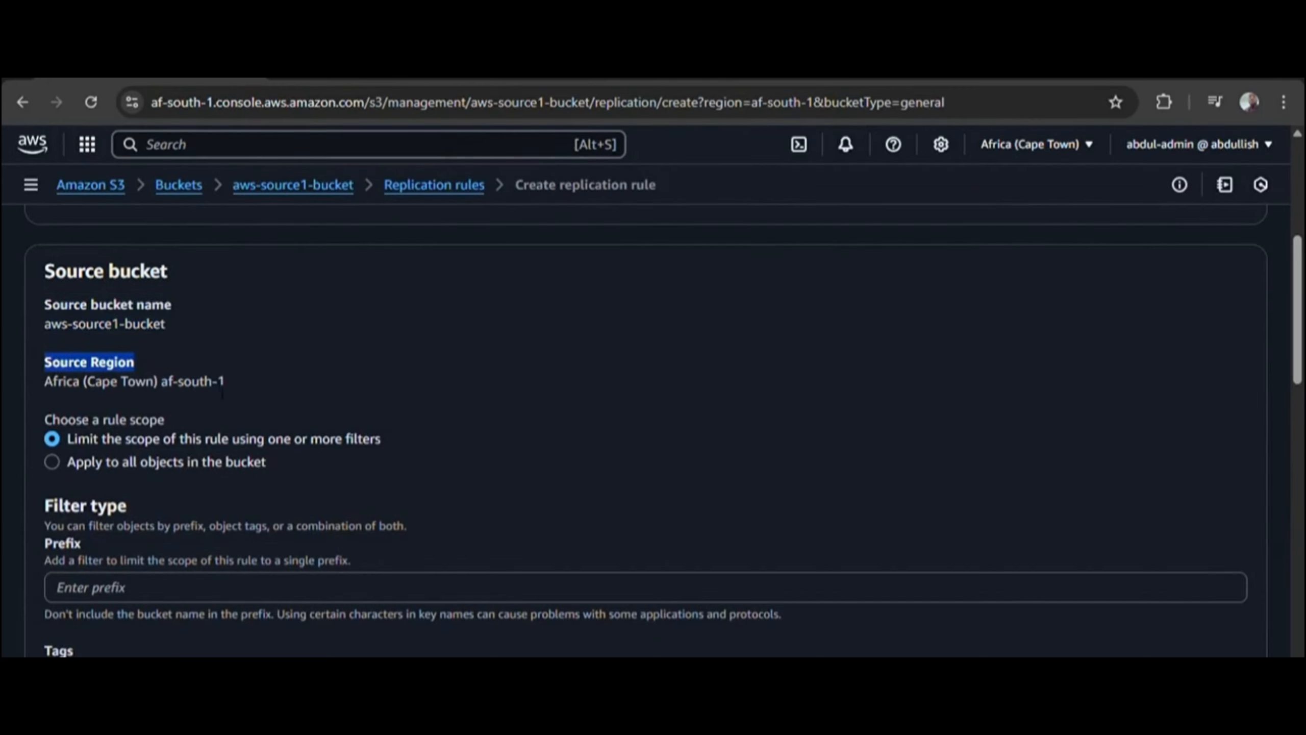
pyautogui.moveTo(230, 384); pyautogui.dragTo(49, 371)
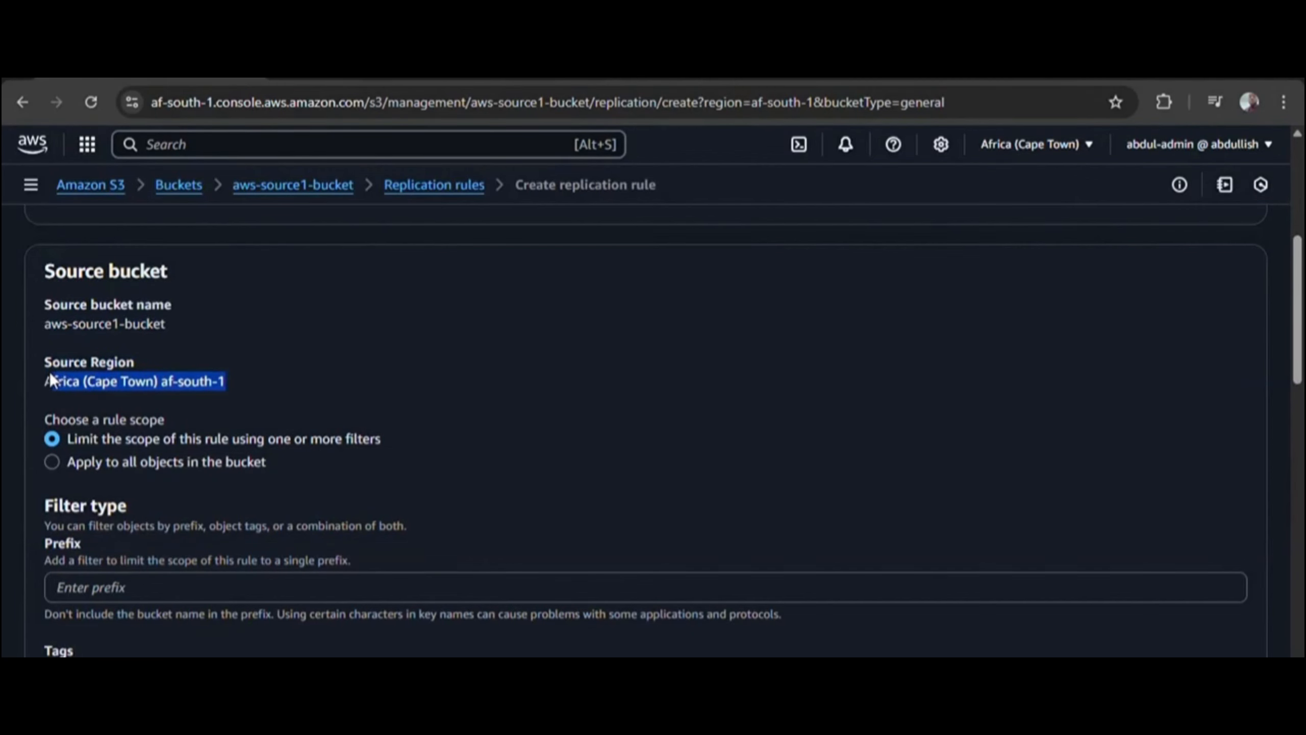
pyautogui.scroll(-2, 242, 343)
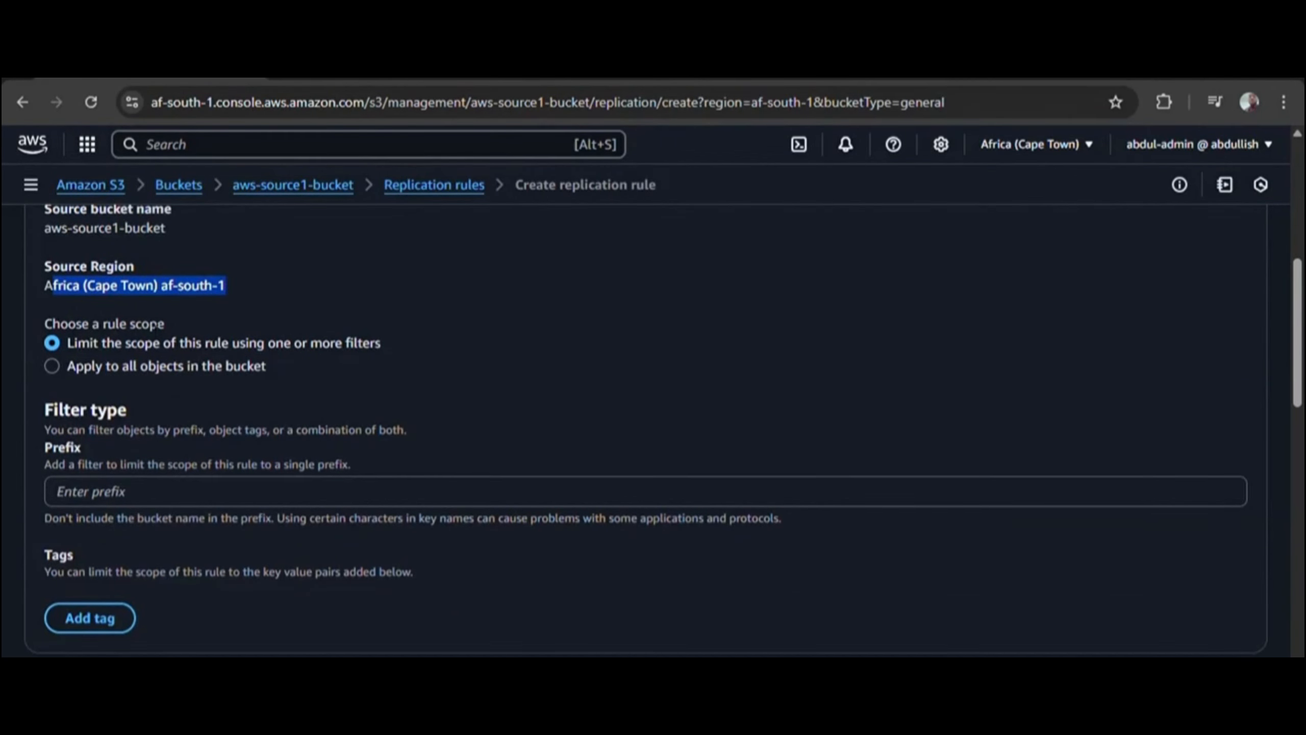
pyautogui.moveTo(168, 325); pyautogui.dragTo(61, 325)
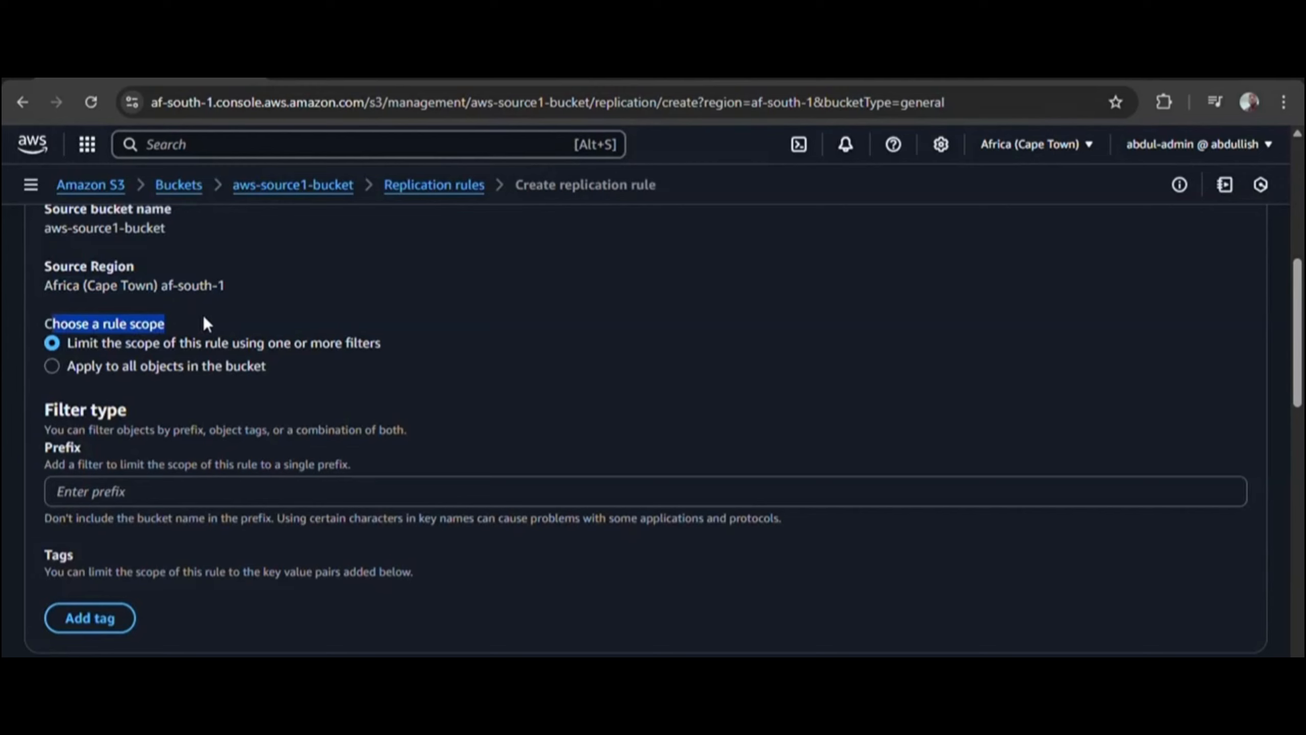
pyautogui.click(136, 332)
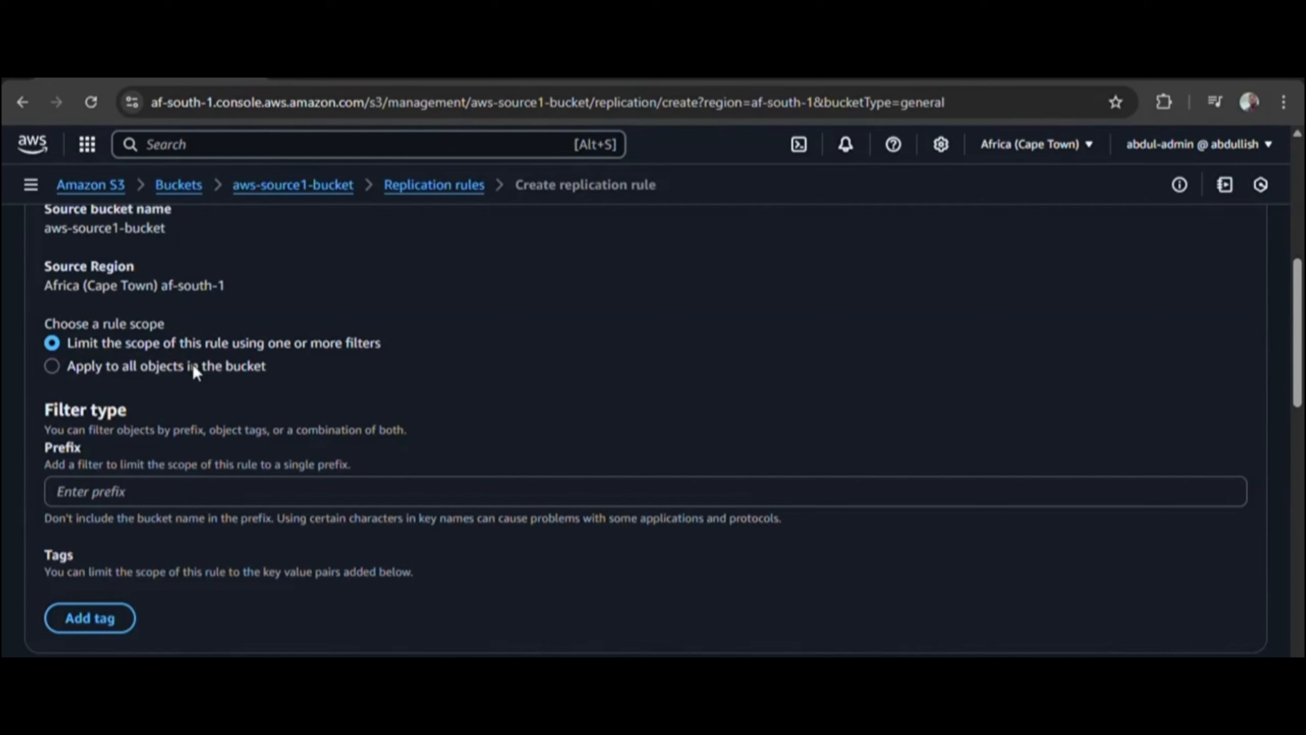
pyautogui.click(110, 364)
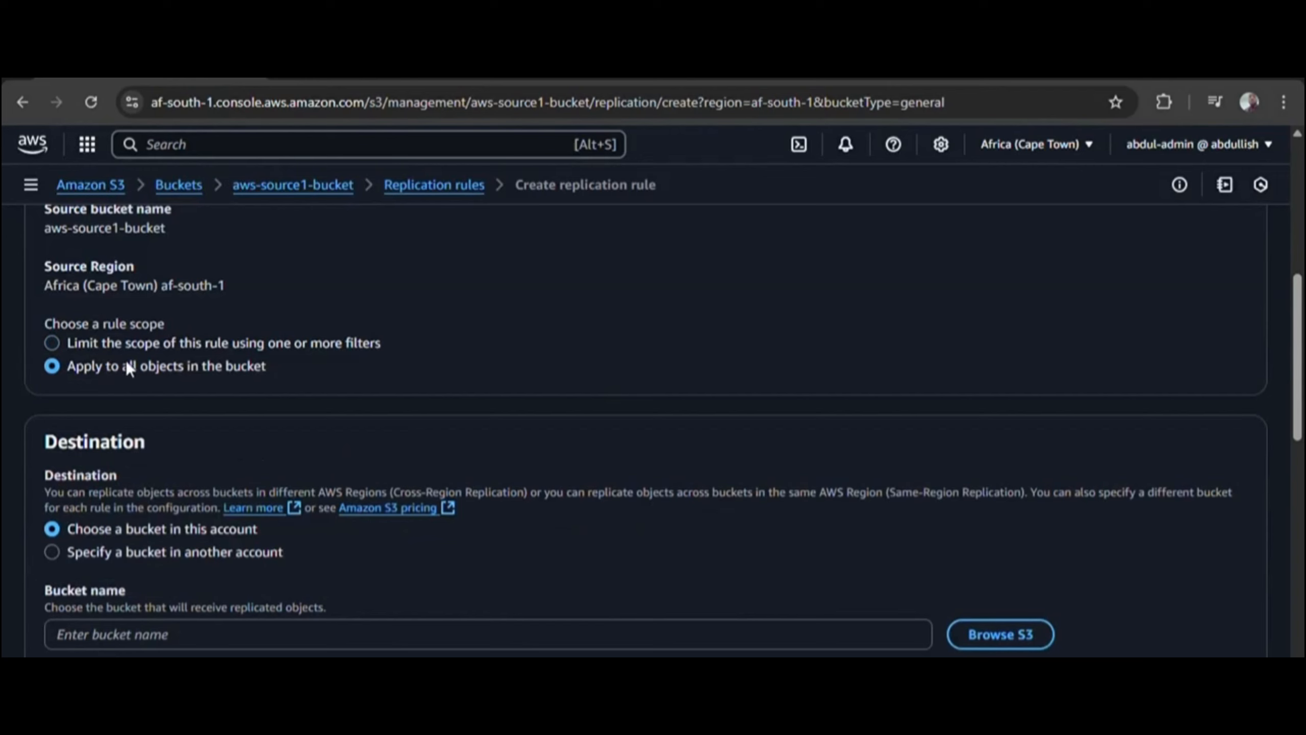
# Choose aws-destination1-bucket001 from this account as the replication rule's destination bucket
pyautogui.scroll(-2, 292, 292)
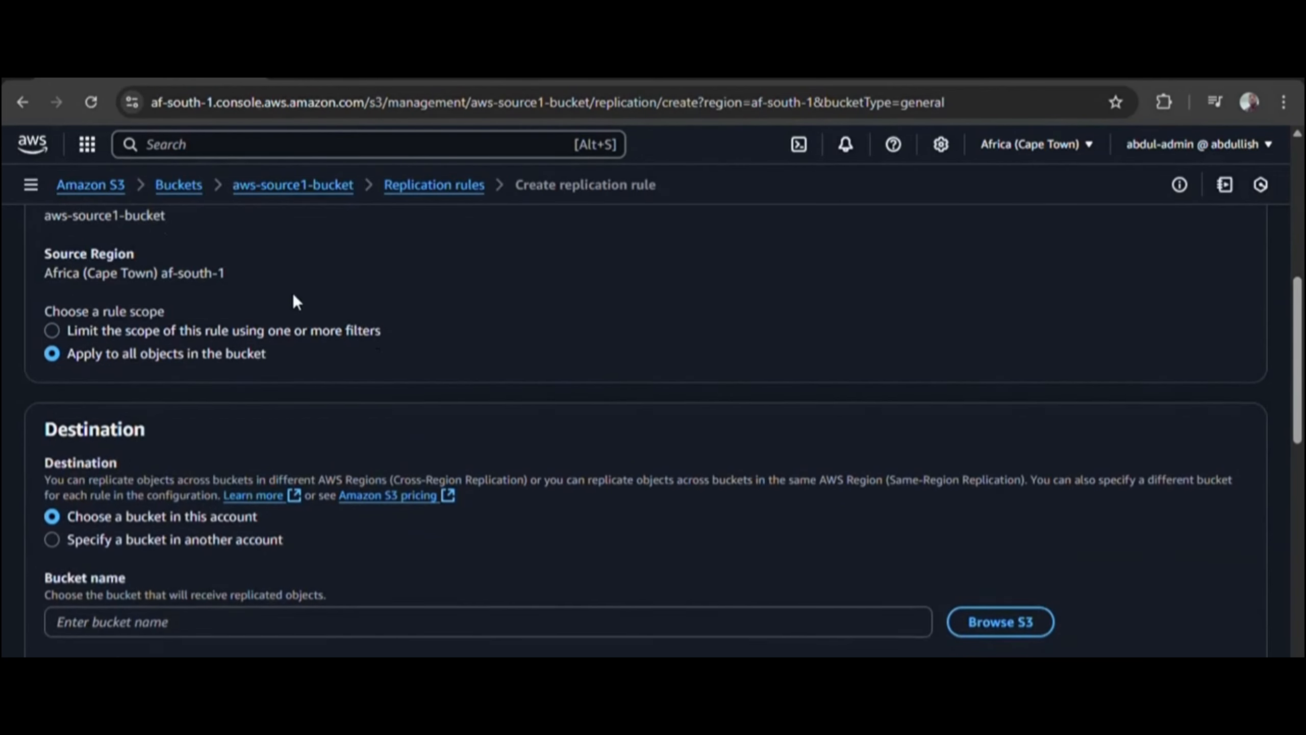
pyautogui.moveTo(44, 346); pyautogui.dragTo(148, 347)
pyautogui.scroll(8, 148, 347)
pyautogui.moveTo(168, 451); pyautogui.dragTo(31, 468)
pyautogui.scroll(-6, 233, 427)
pyautogui.scroll(-2, 233, 427)
pyautogui.moveTo(177, 354); pyautogui.dragTo(42, 350)
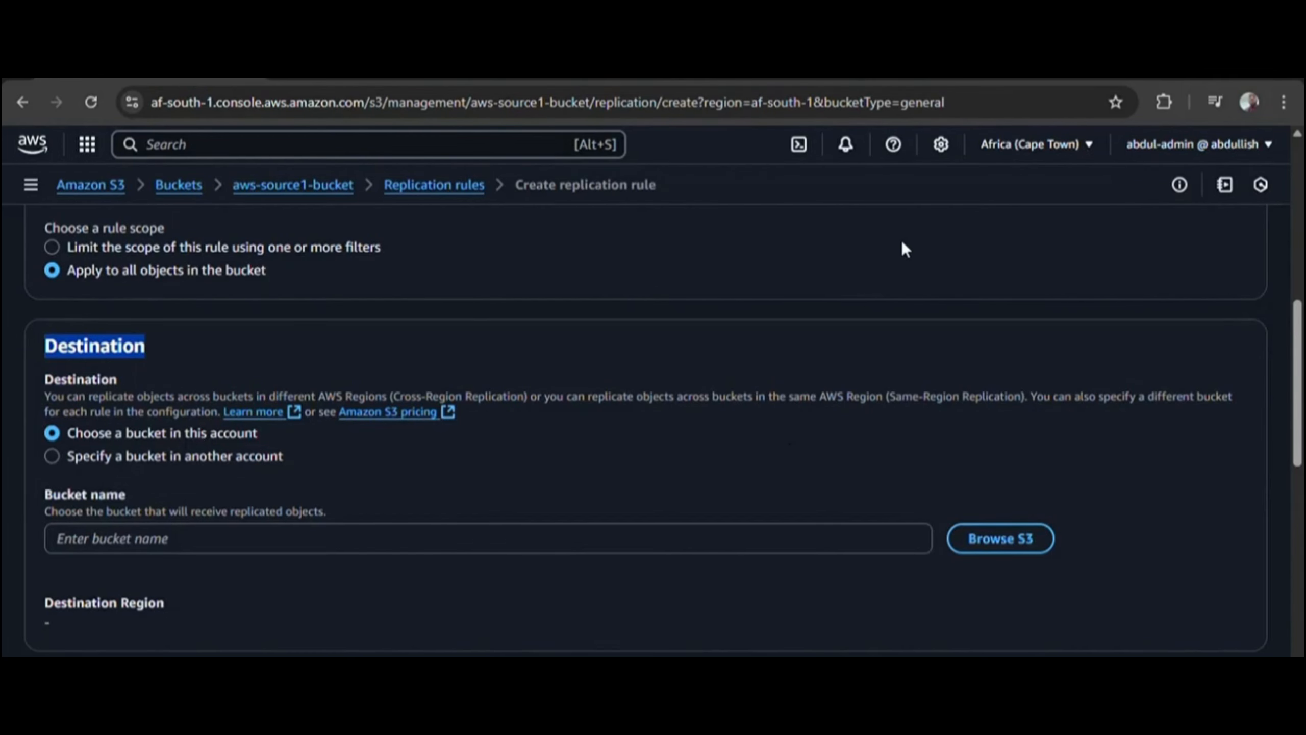
pyautogui.click(1026, 540)
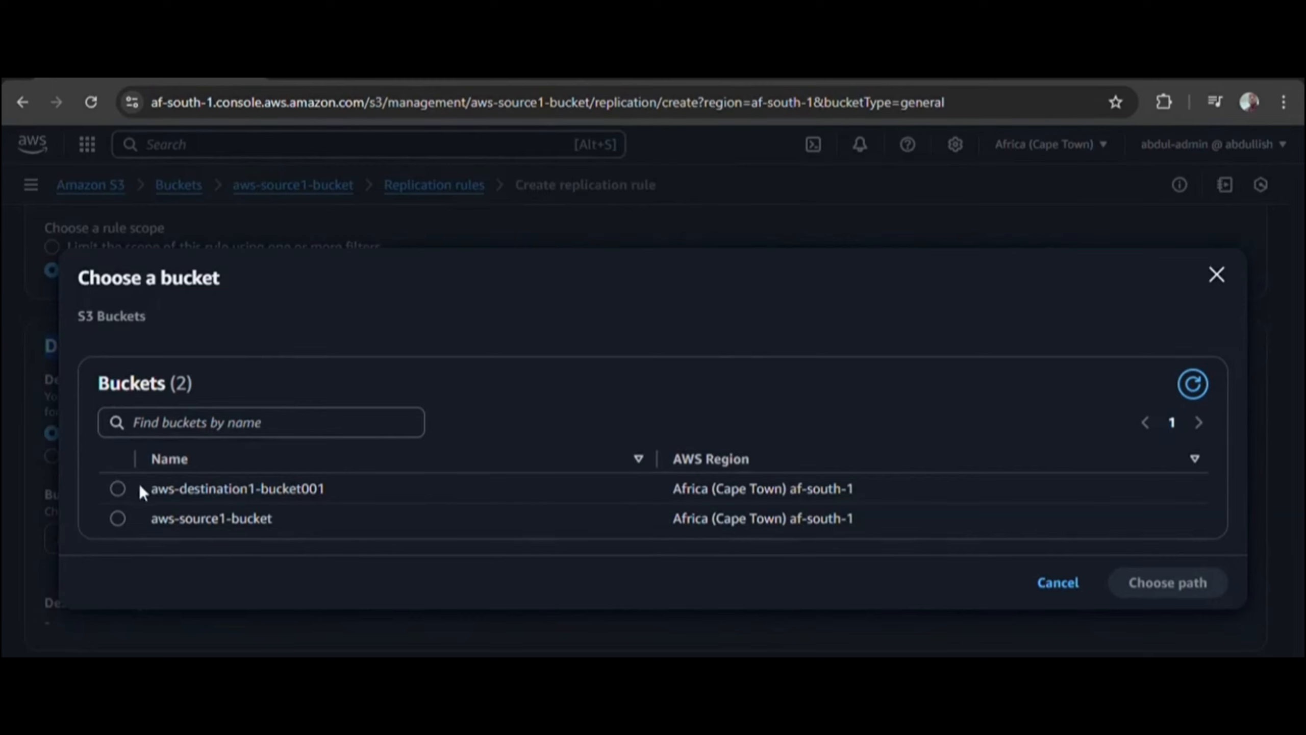
pyautogui.moveTo(333, 489); pyautogui.dragTo(151, 489)
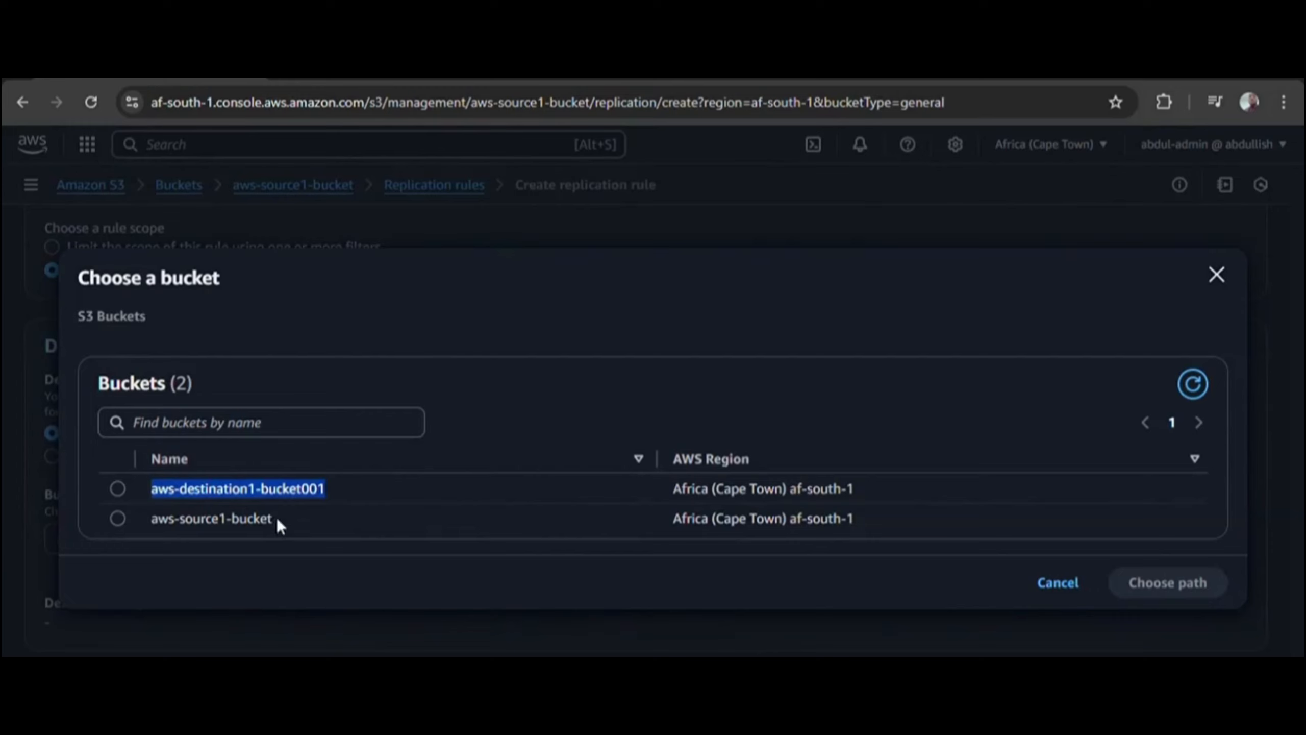
pyautogui.moveTo(276, 518); pyautogui.dragTo(161, 531)
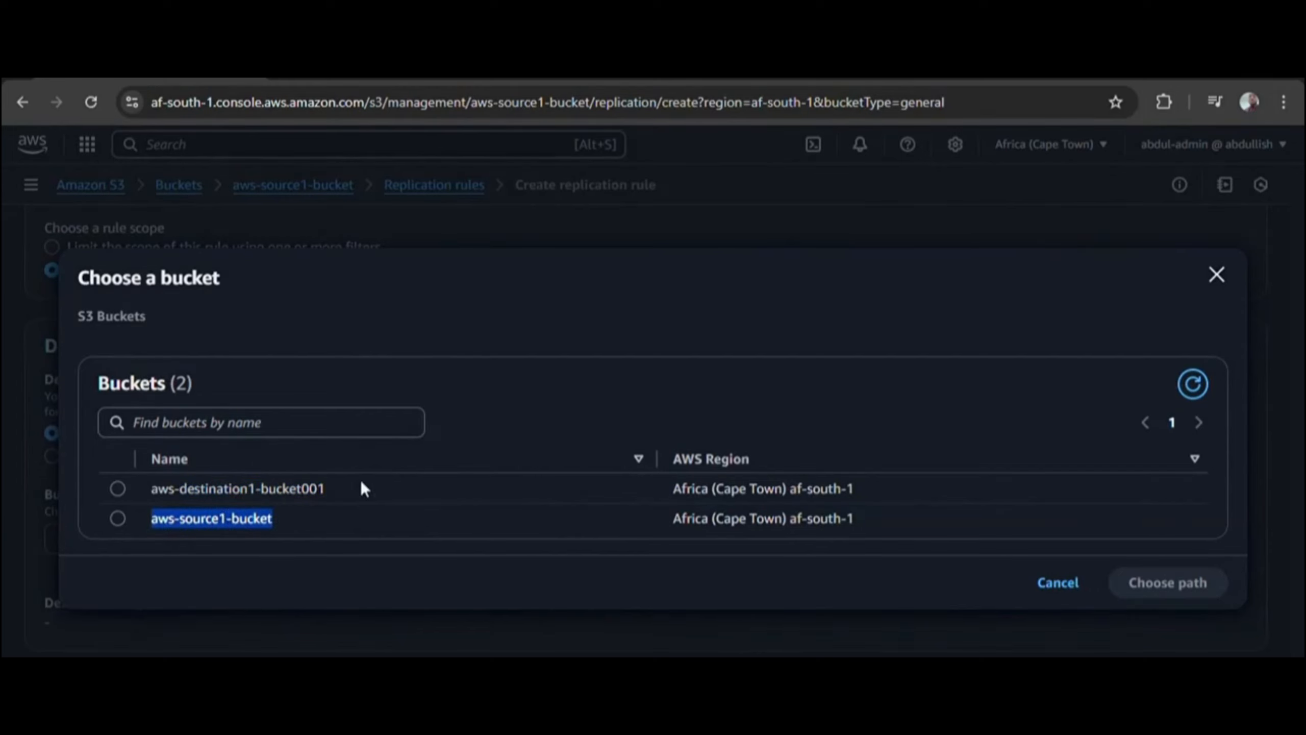
pyautogui.moveTo(332, 488); pyautogui.dragTo(177, 489)
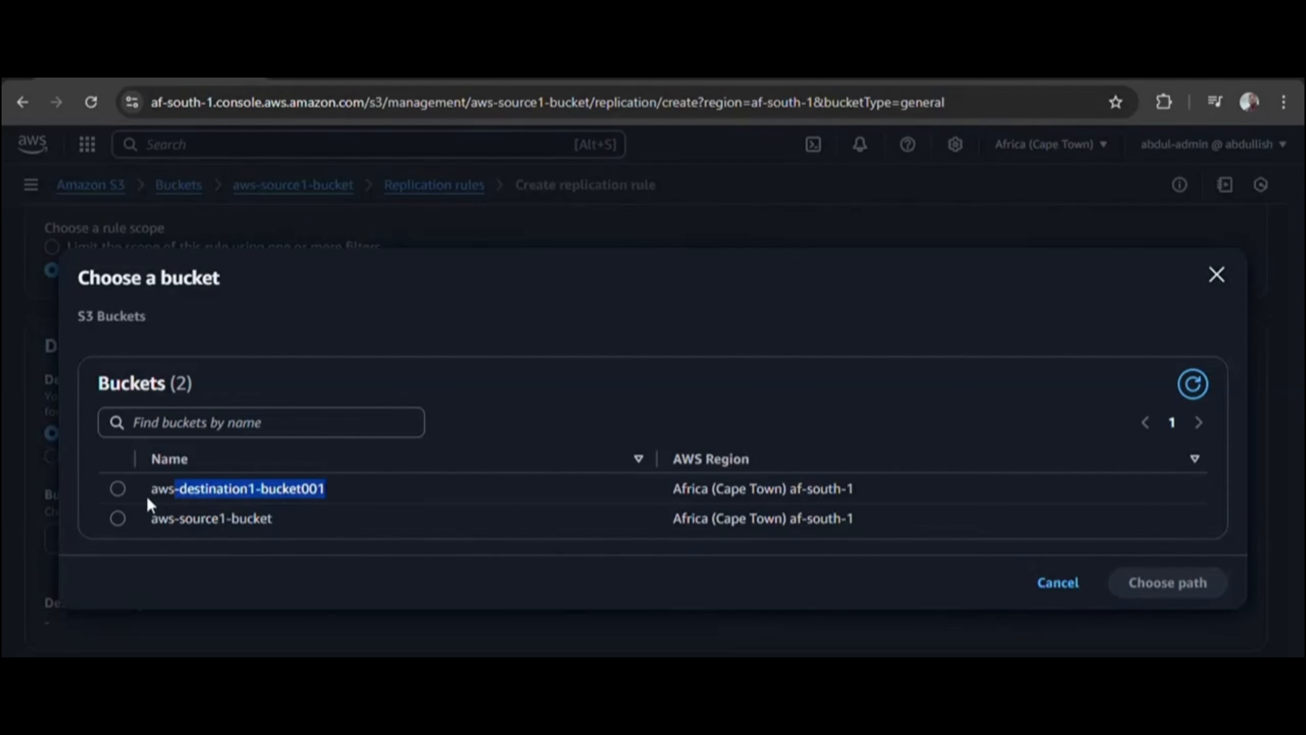
pyautogui.click(119, 490)
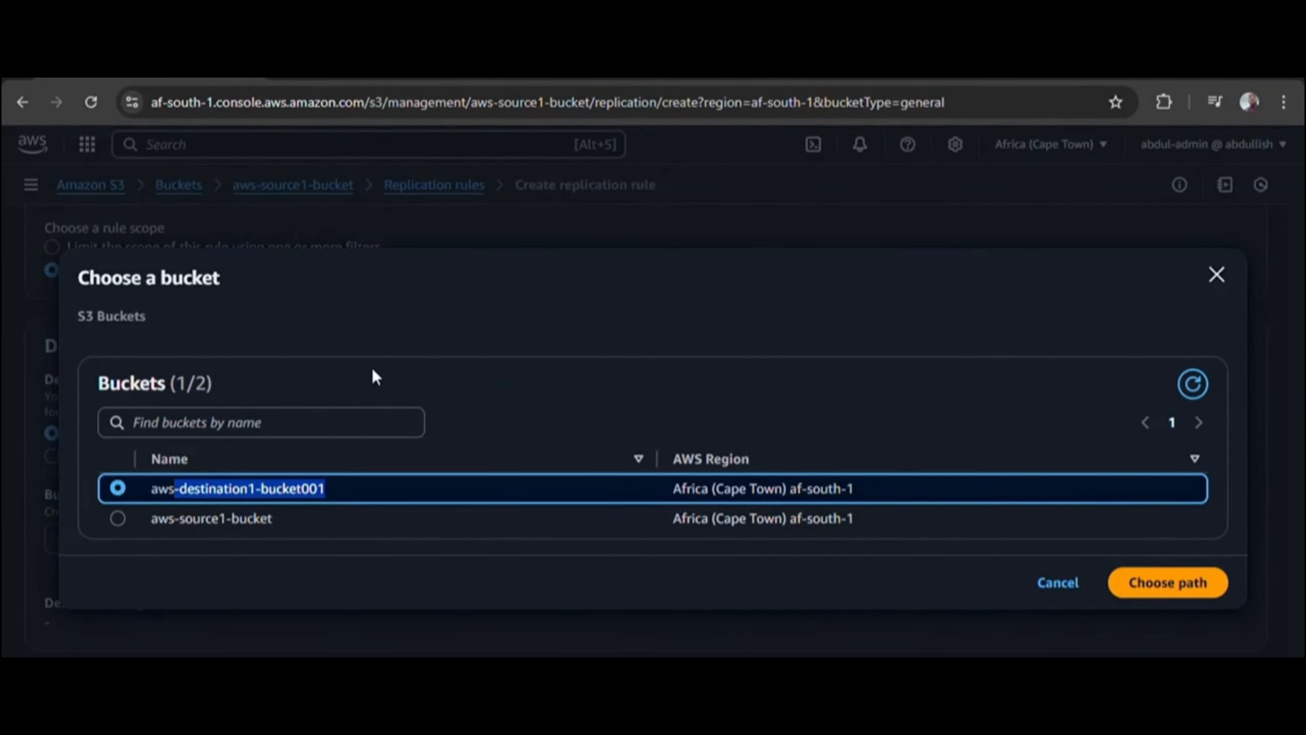
pyautogui.click(1152, 581)
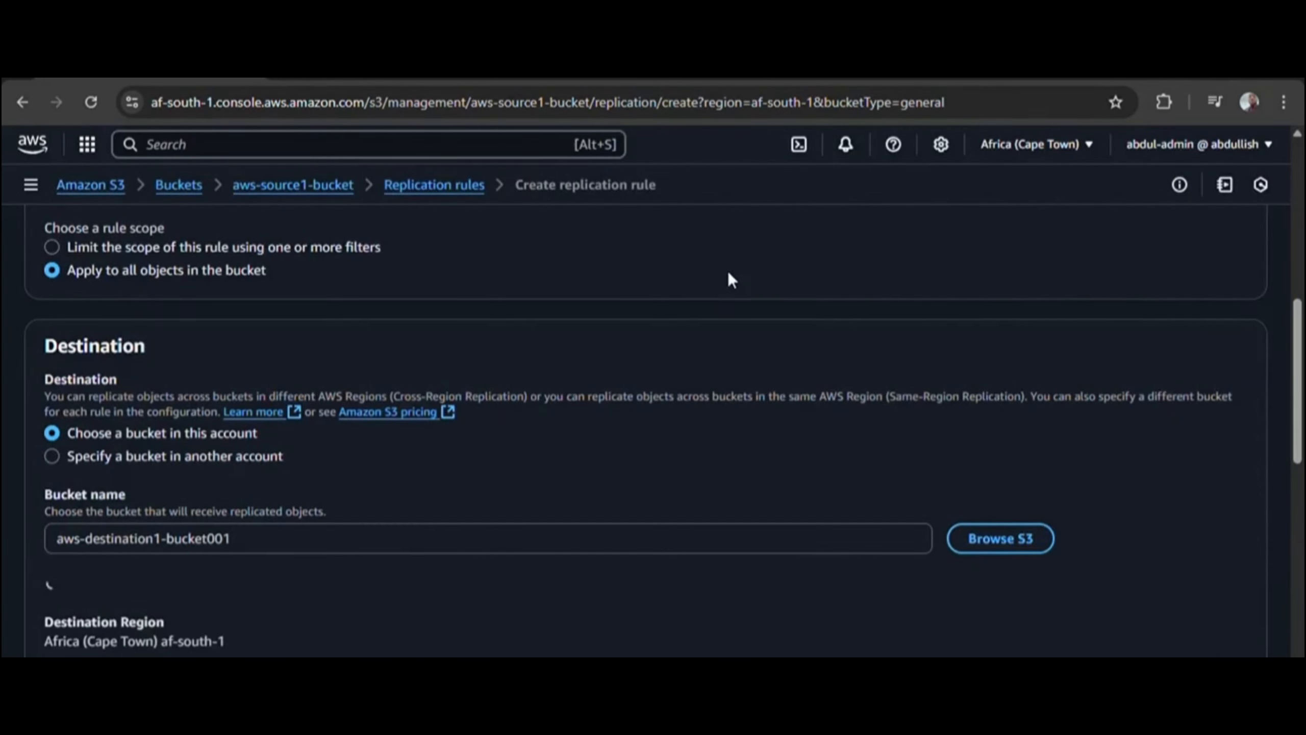
# Compare the destination region with the source region in the replication rule settings
pyautogui.scroll(-2, 557, 306)
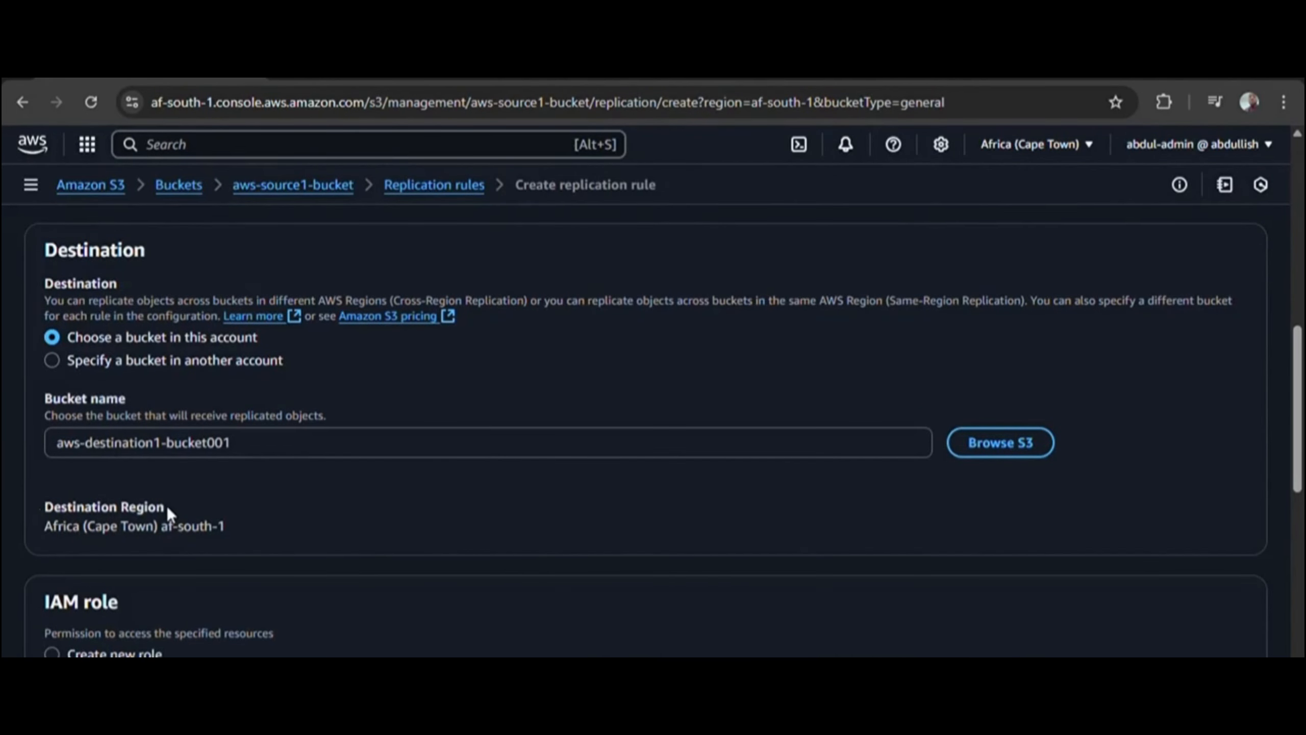
pyautogui.moveTo(167, 506); pyautogui.dragTo(26, 508)
pyautogui.moveTo(242, 532); pyautogui.dragTo(58, 528)
pyautogui.scroll(4, 161, 427)
pyautogui.scroll(4, 171, 359)
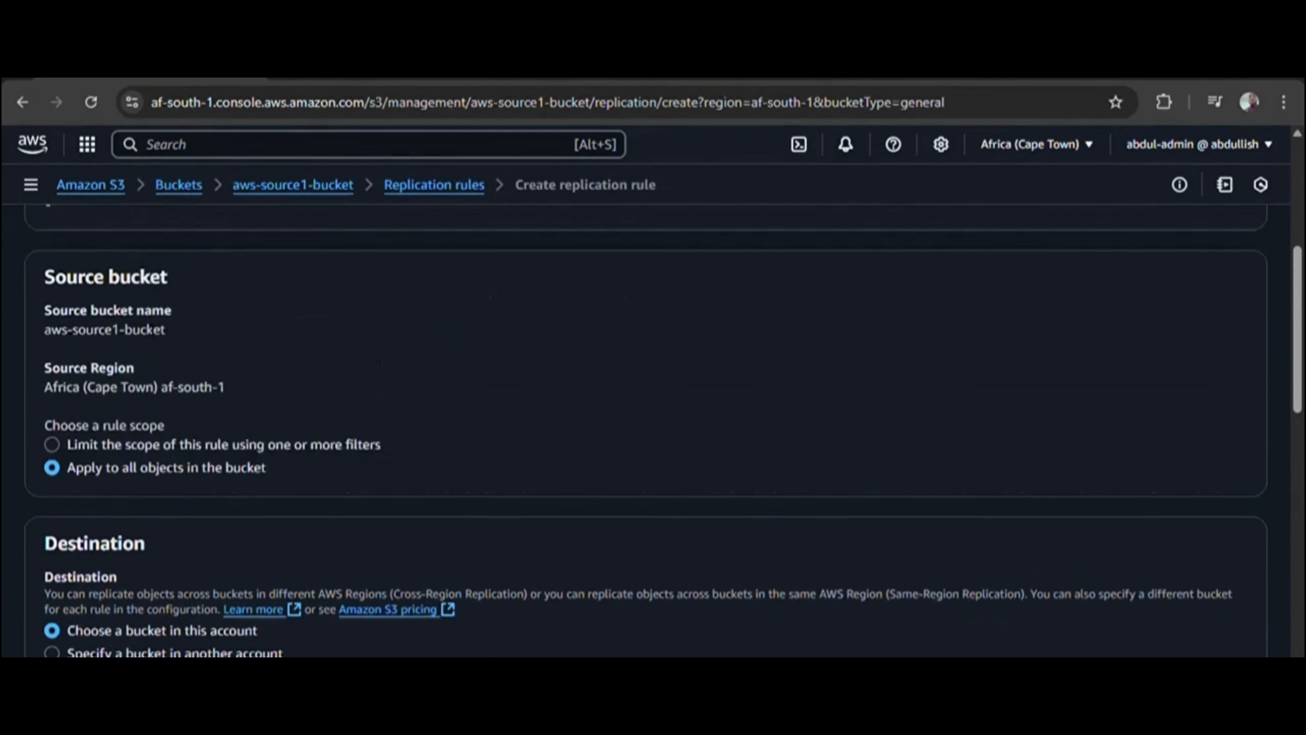
pyautogui.moveTo(230, 478); pyautogui.dragTo(42, 478)
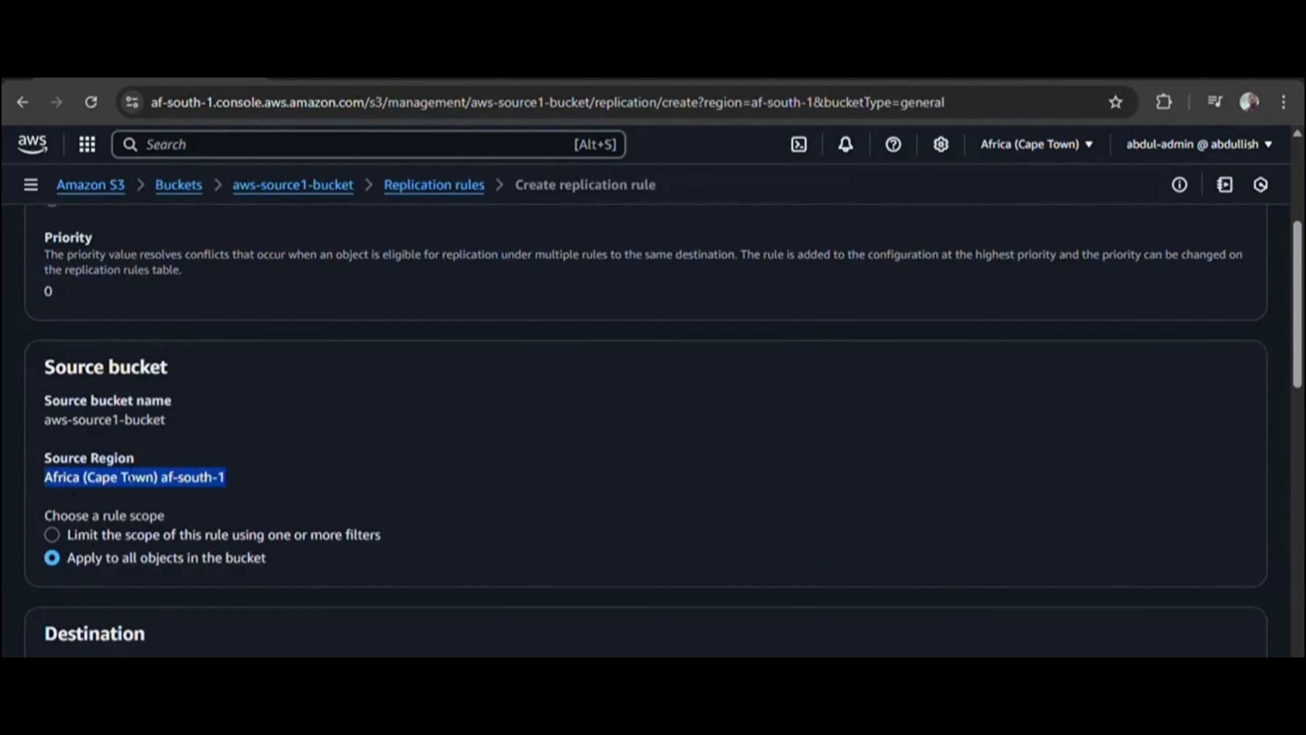
pyautogui.scroll(-6, 301, 355)
pyautogui.scroll(-3, 304, 357)
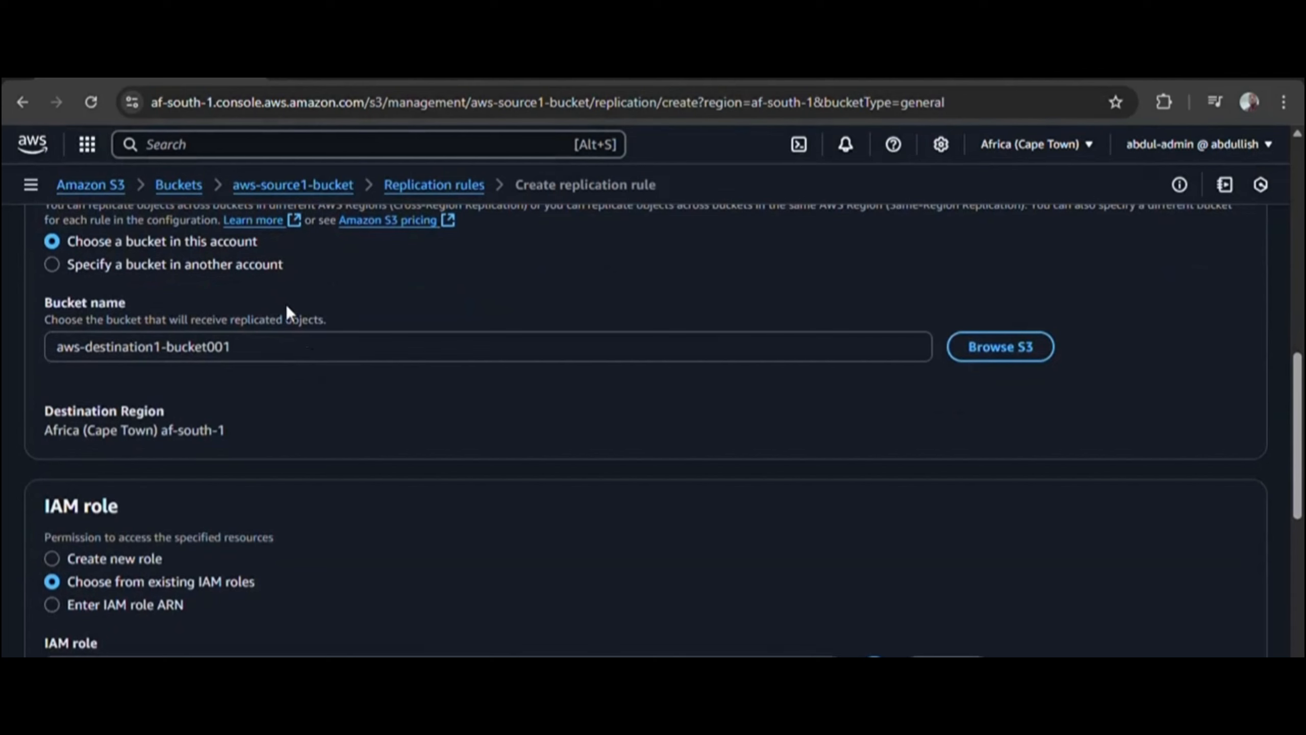
# Set the replication rule's IAM role permission to create a new role
pyautogui.scroll(-2, 285, 304)
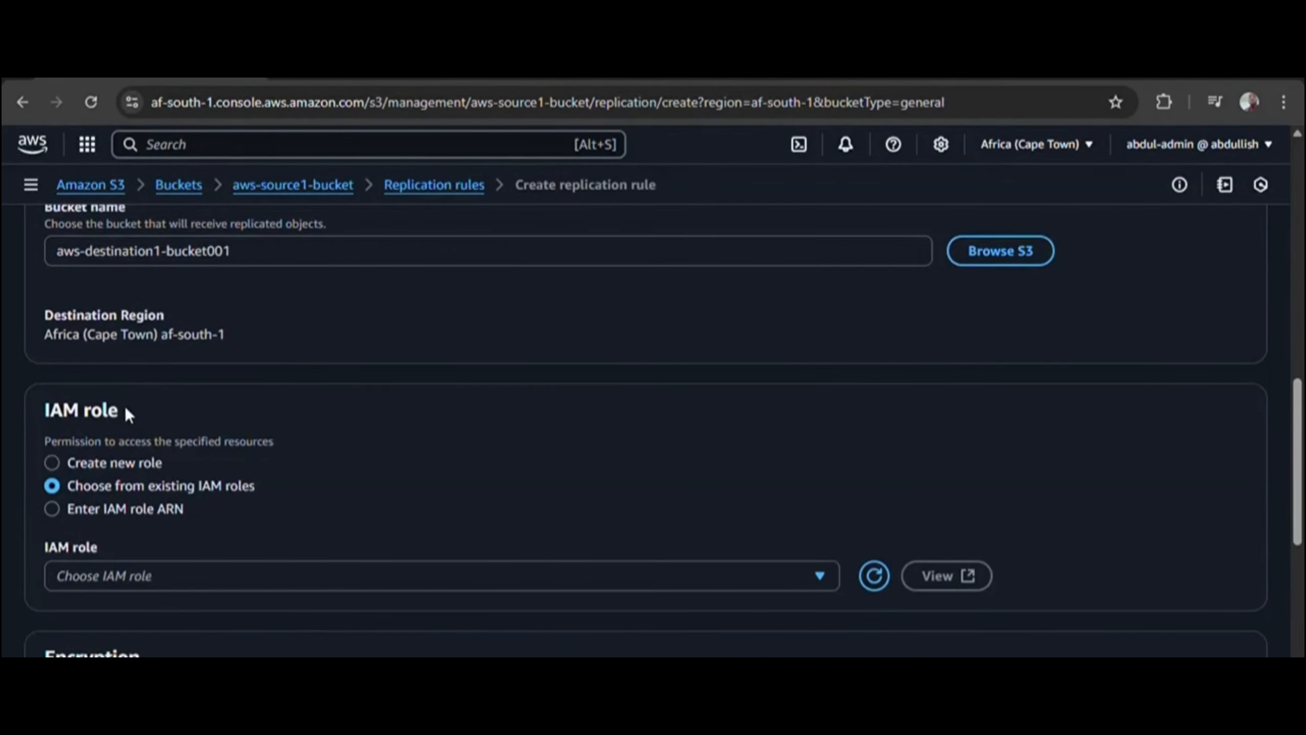
pyautogui.moveTo(126, 409); pyautogui.dragTo(45, 410)
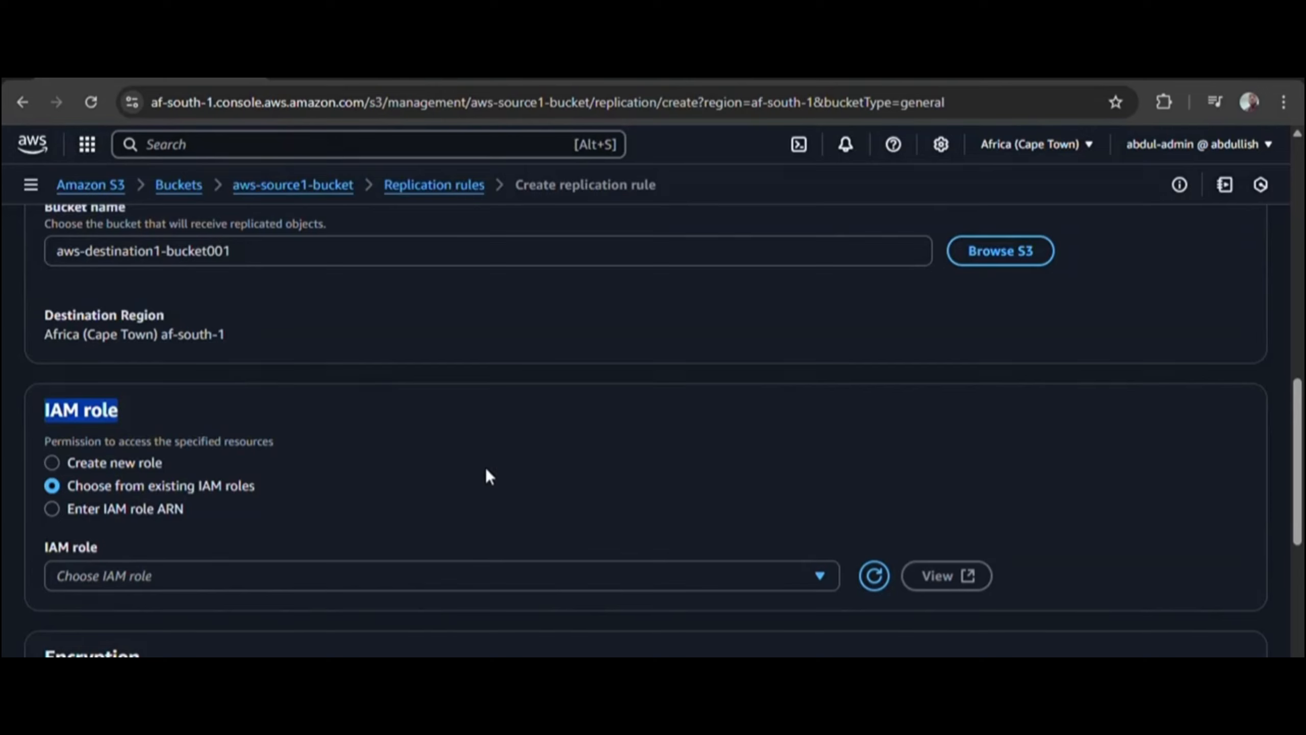
pyautogui.click(71, 462)
# Review the rule's encryption, destination storage class and additional replication options
pyautogui.scroll(-3, 380, 411)
pyautogui.scroll(-1, 379, 404)
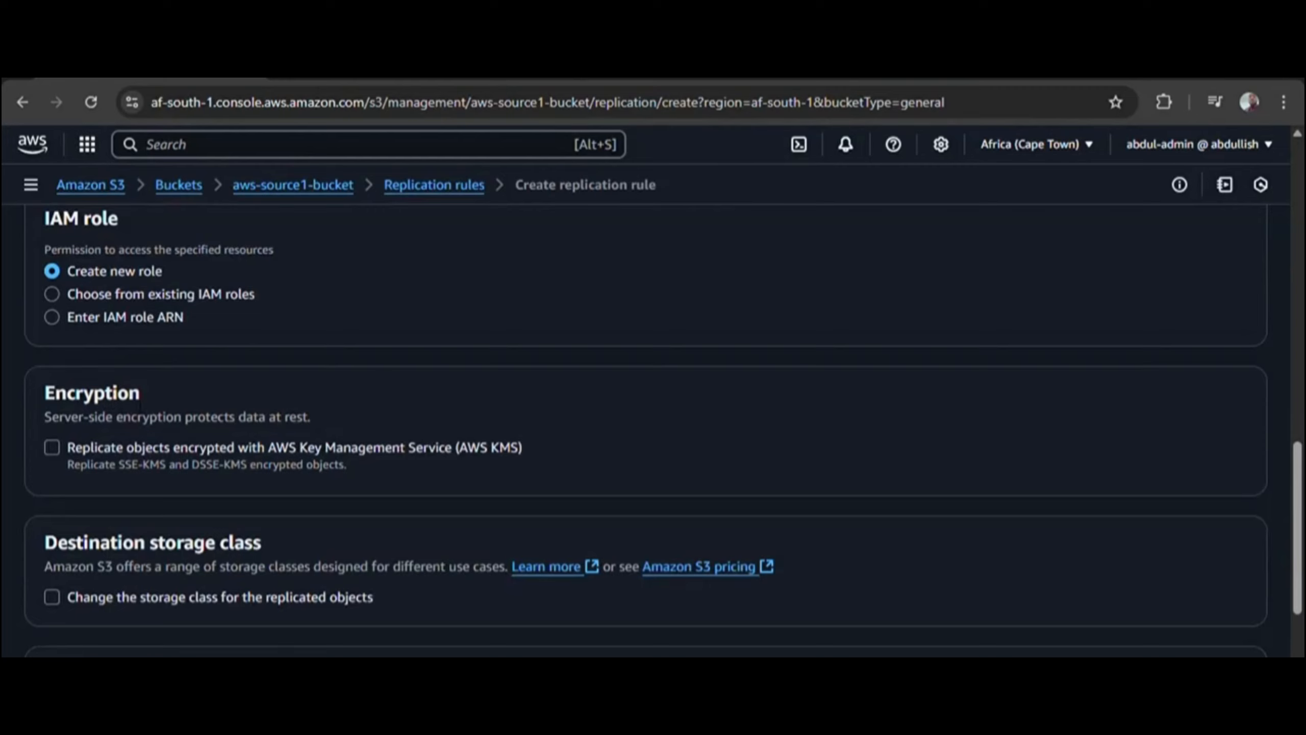
pyautogui.scroll(-2, 142, 405)
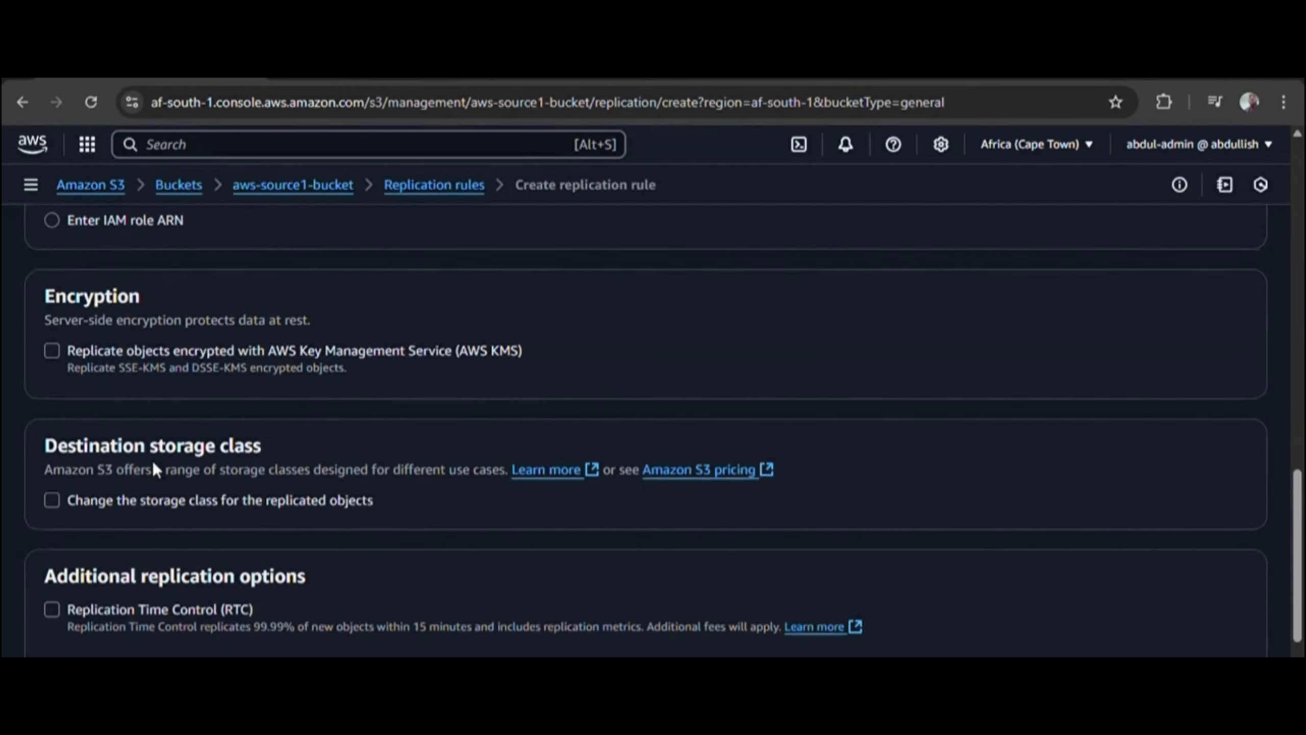
pyautogui.scroll(-2, 149, 464)
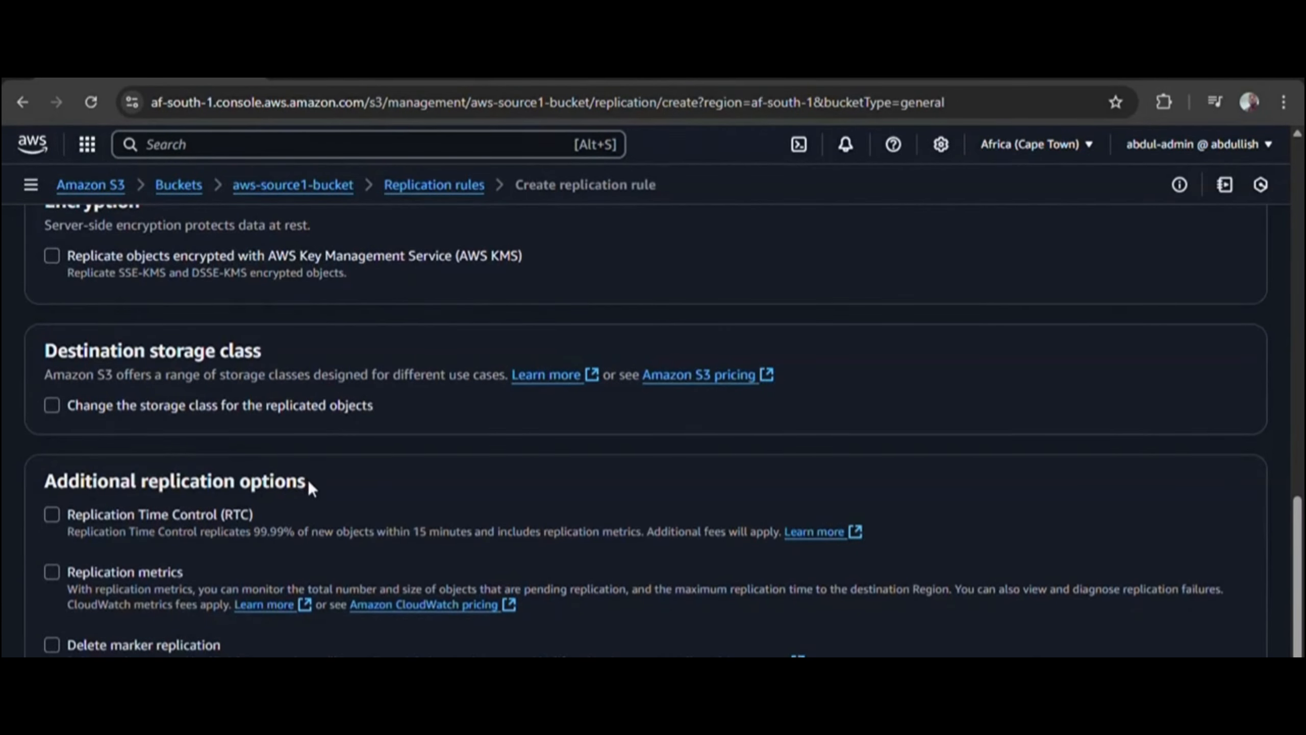
pyautogui.moveTo(308, 480); pyautogui.dragTo(57, 481)
pyautogui.scroll(-2, 129, 437)
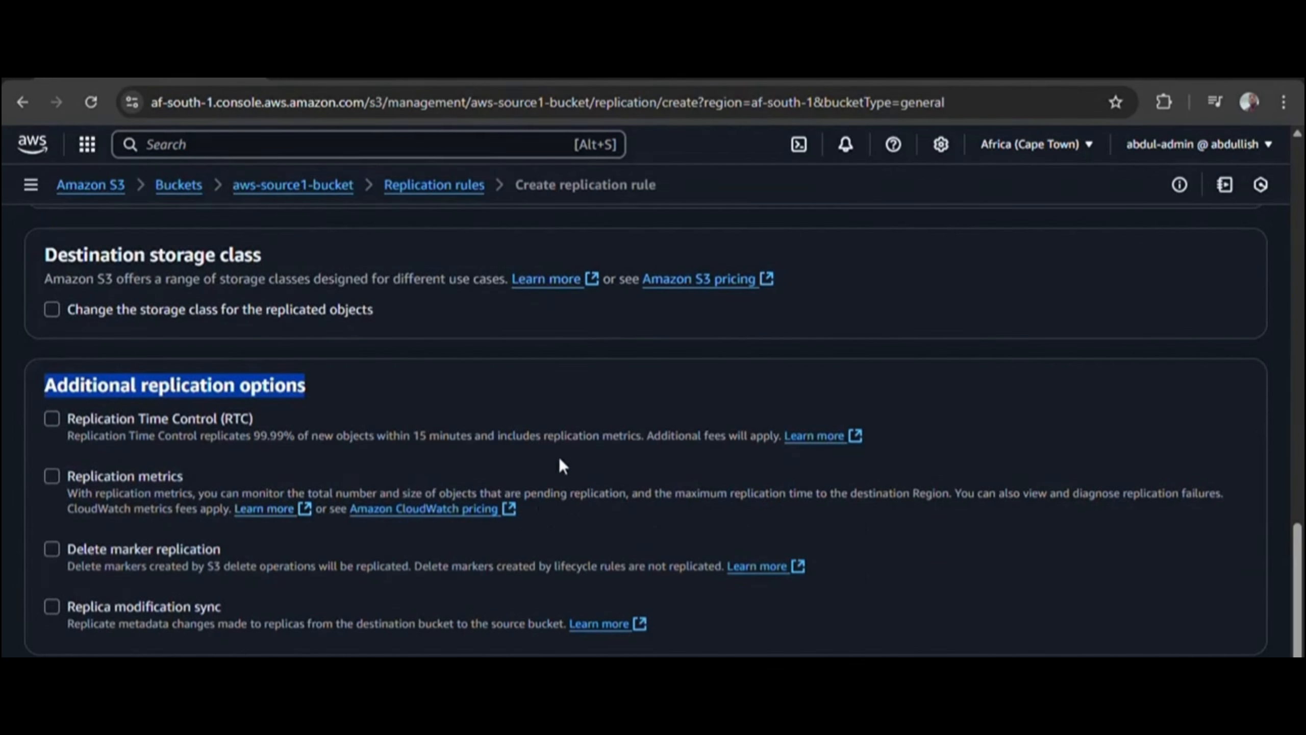
pyautogui.click(366, 393)
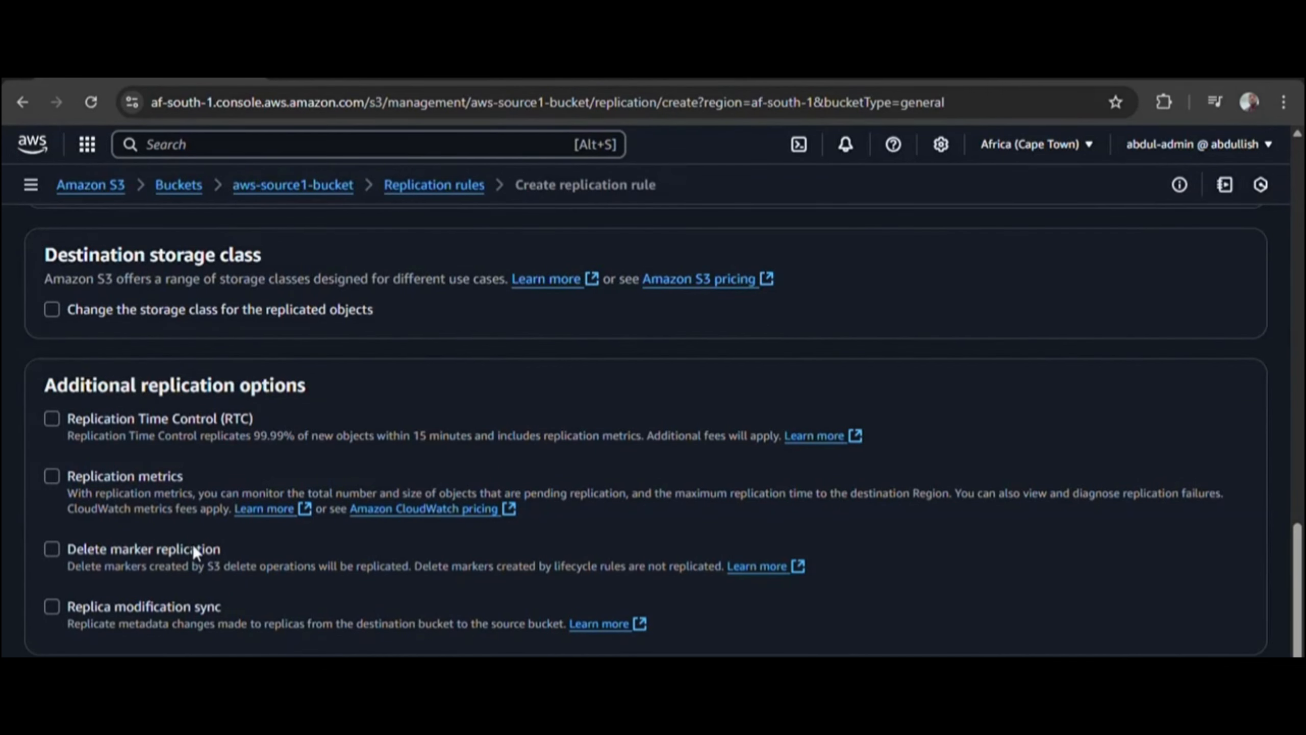
pyautogui.scroll(-1, 391, 431)
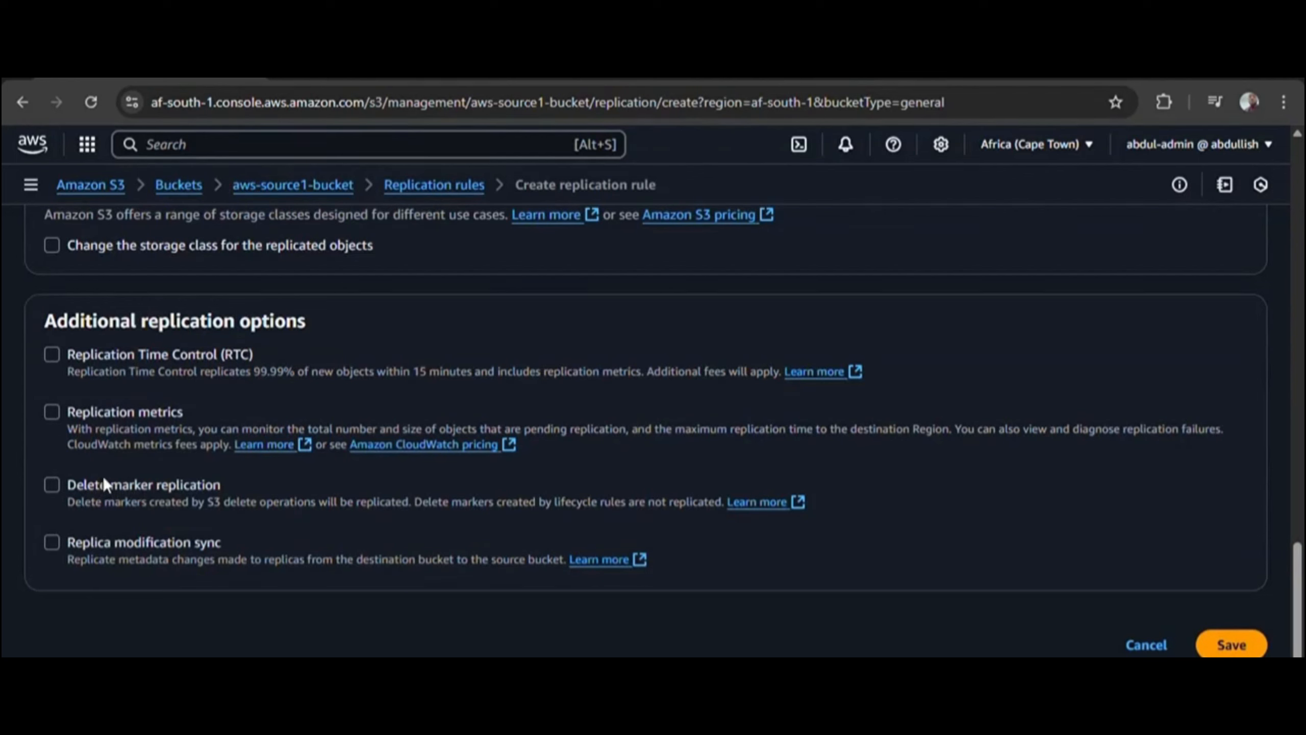
# Save the replication rule, retrying if needed, and submit the choice not to replicate existing objects
pyautogui.click(1234, 645)
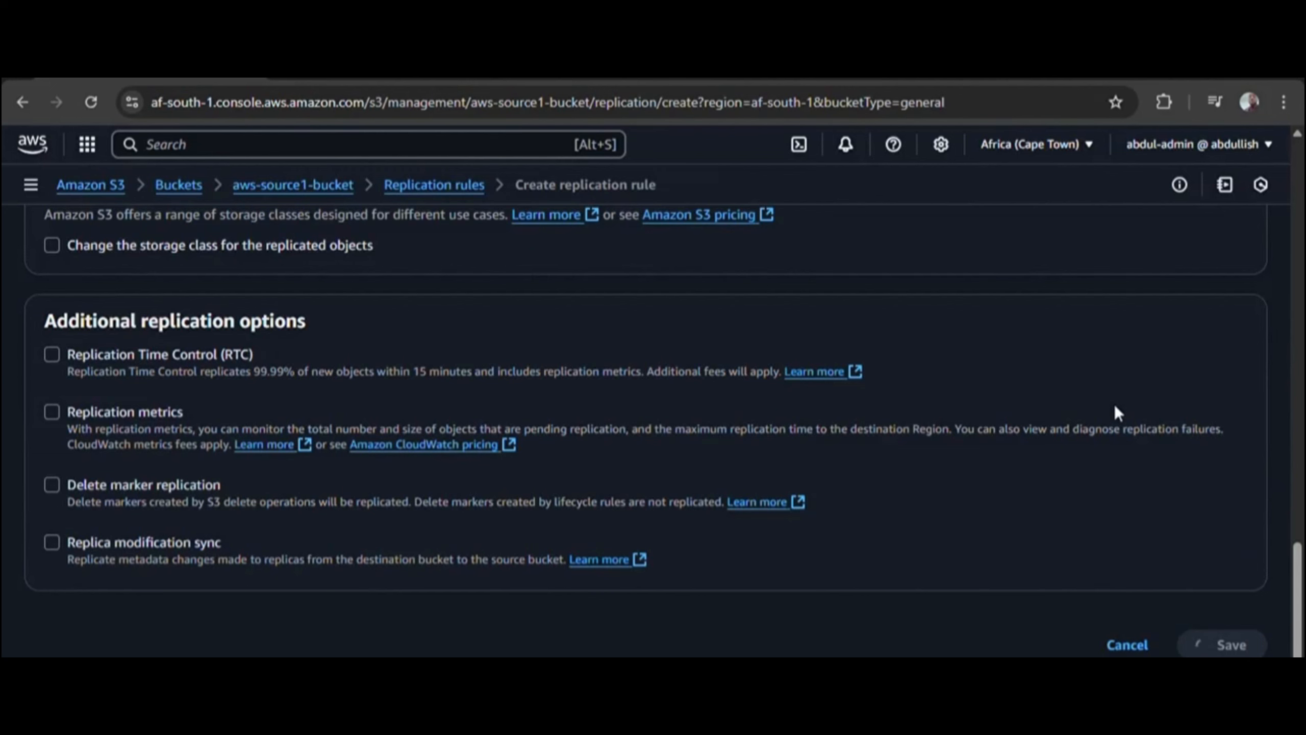
pyautogui.scroll(-2, 1220, 504)
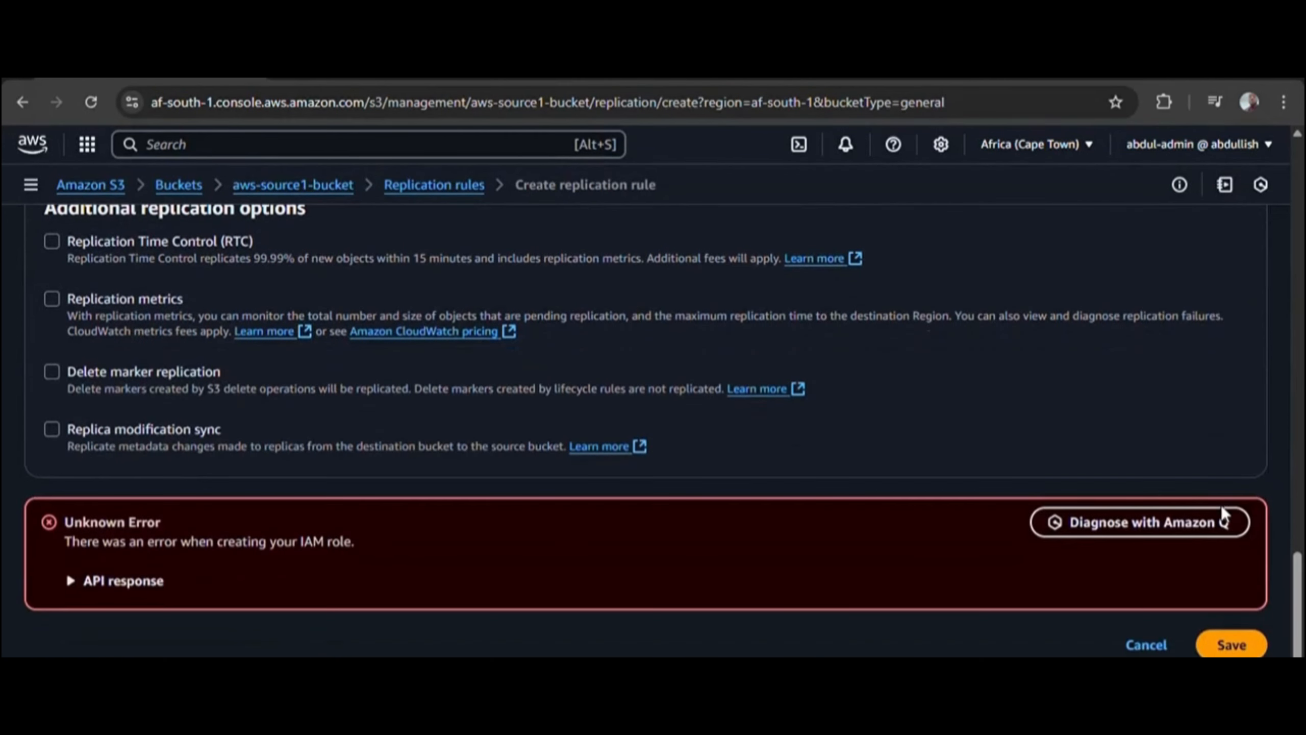
pyautogui.click(1231, 644)
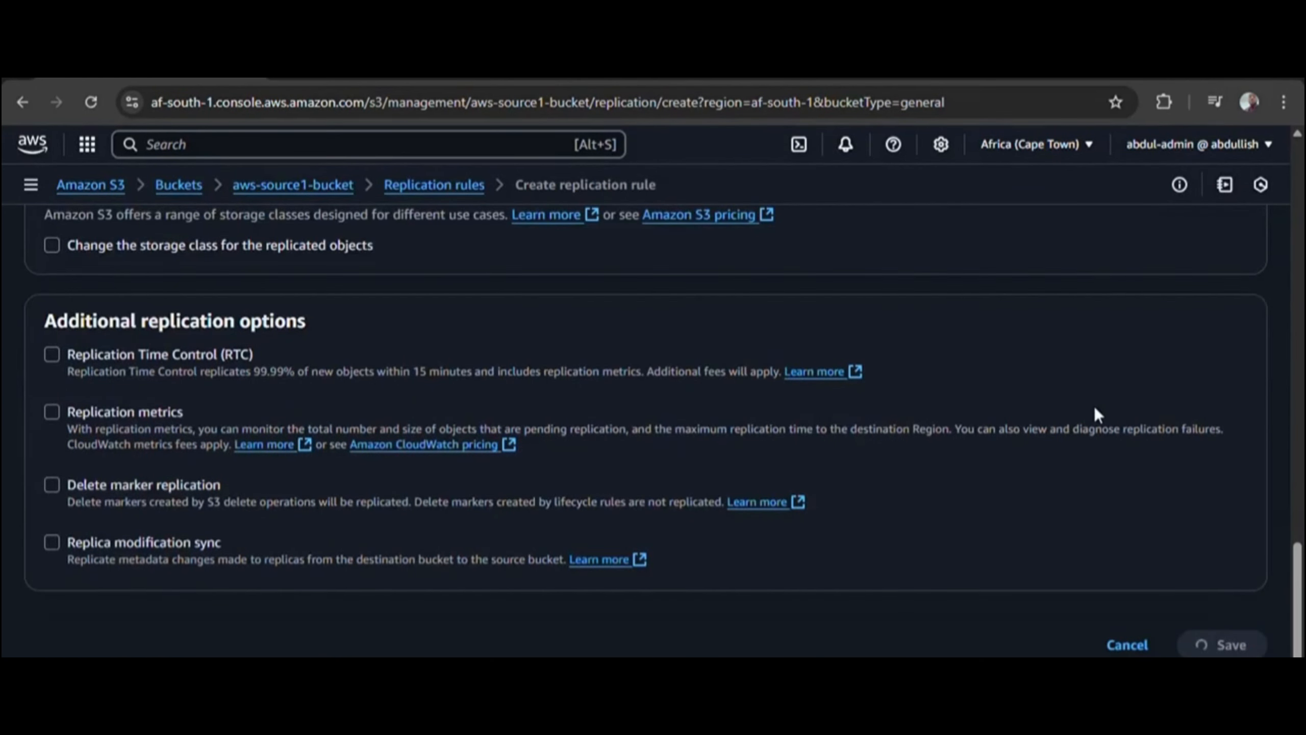
pyautogui.click(1226, 645)
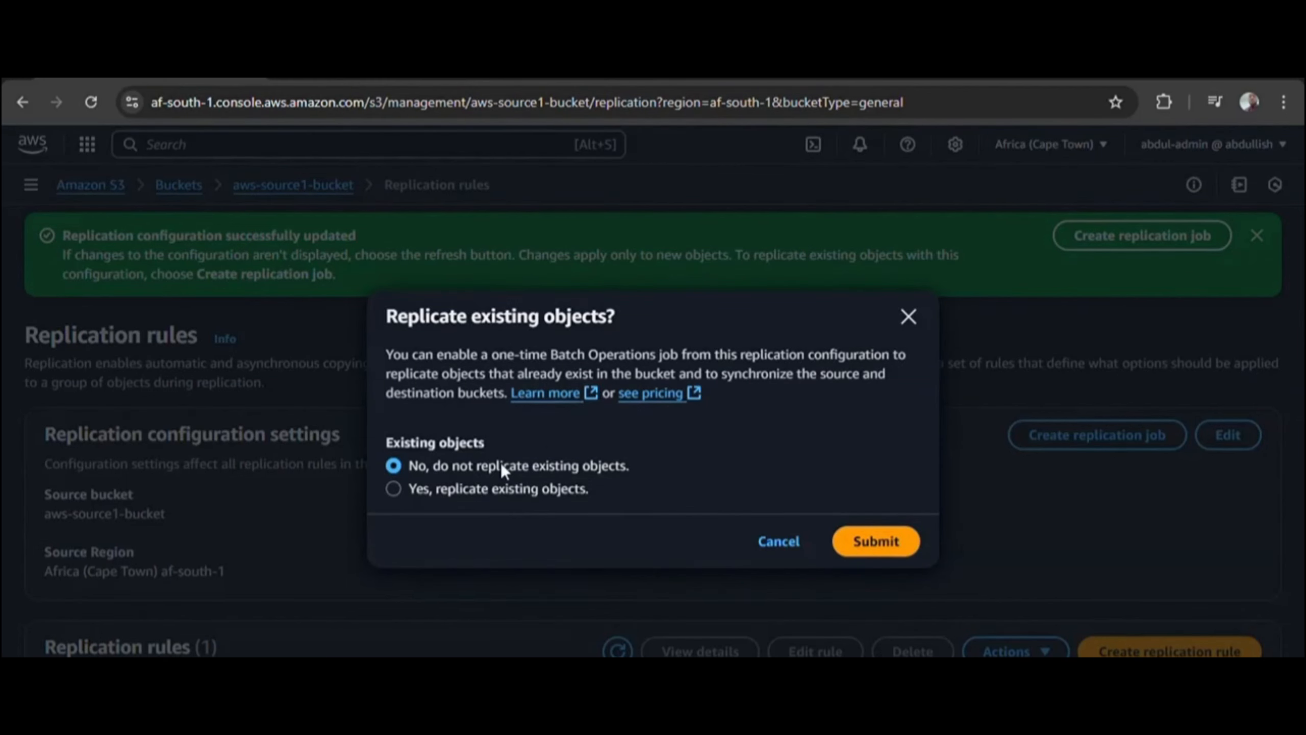
pyautogui.click(874, 541)
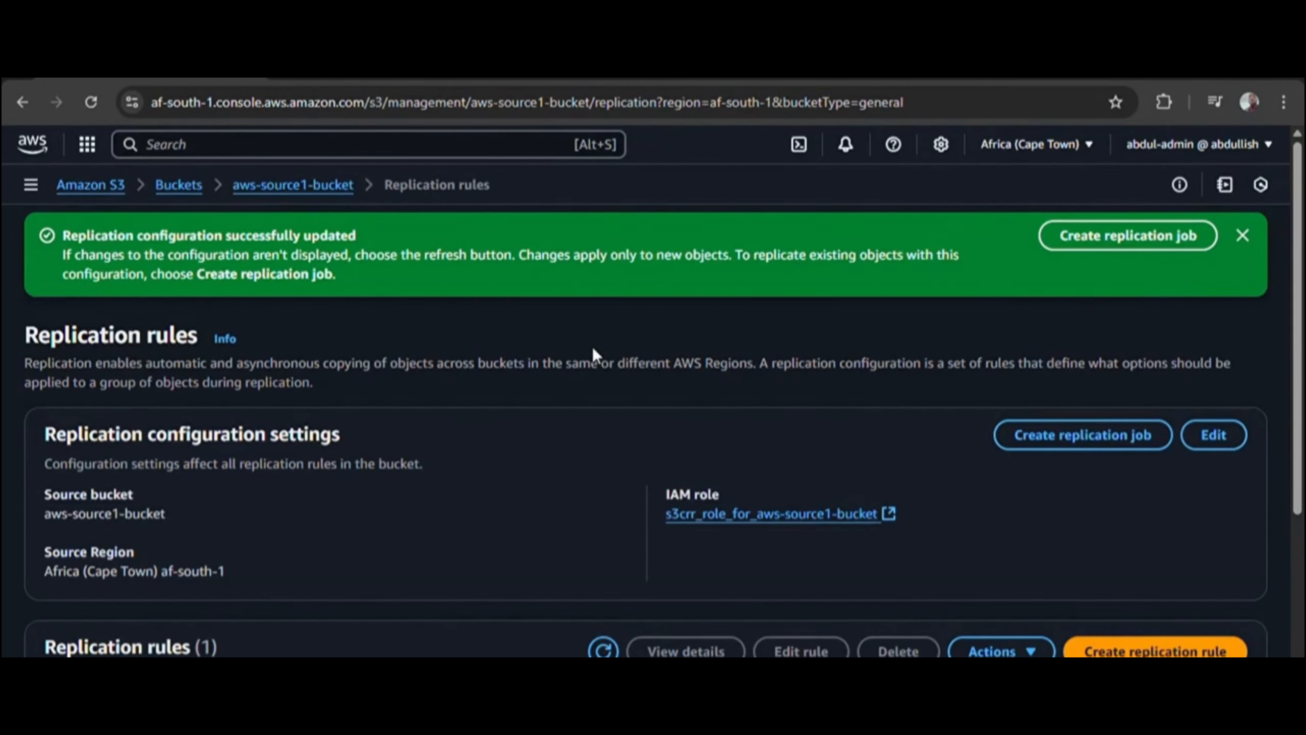
# Check the saved rule's details and the bucket's replication configuration settings, and dismiss the notification banner
pyautogui.scroll(-6, 537, 334)
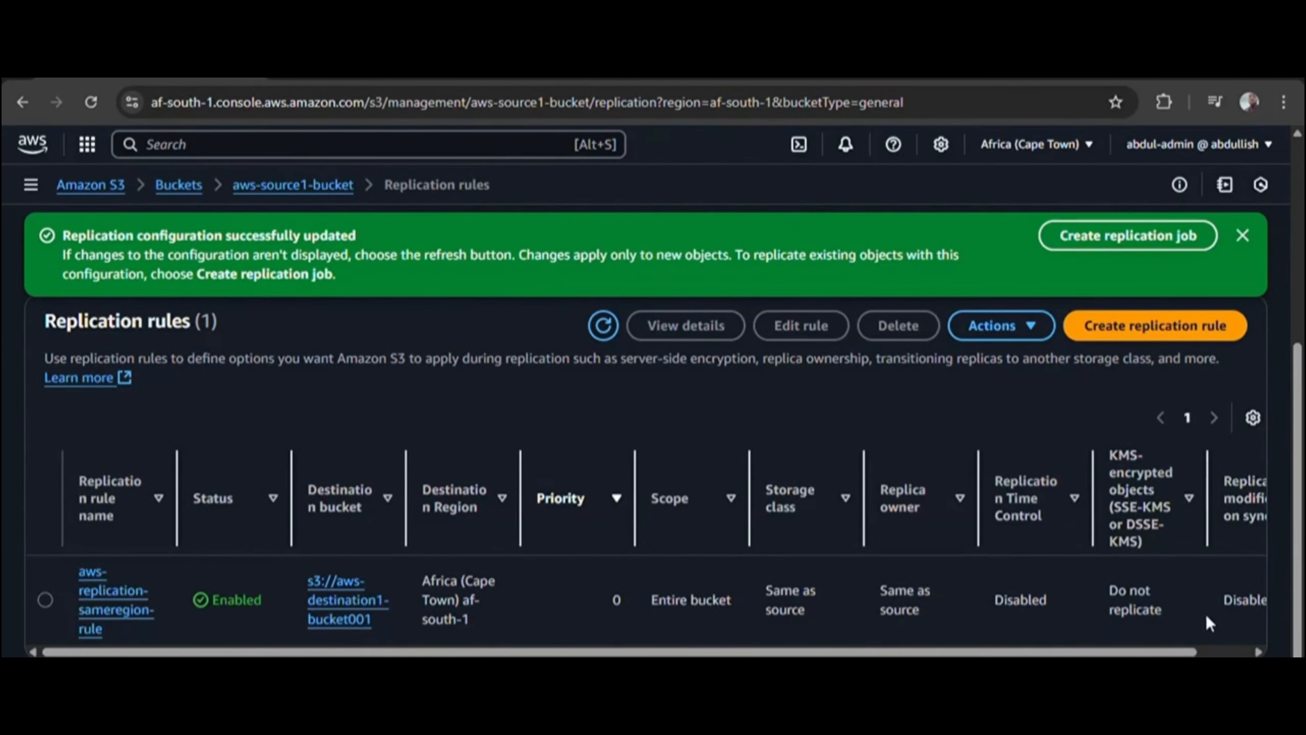
pyautogui.scroll(5, 1263, 247)
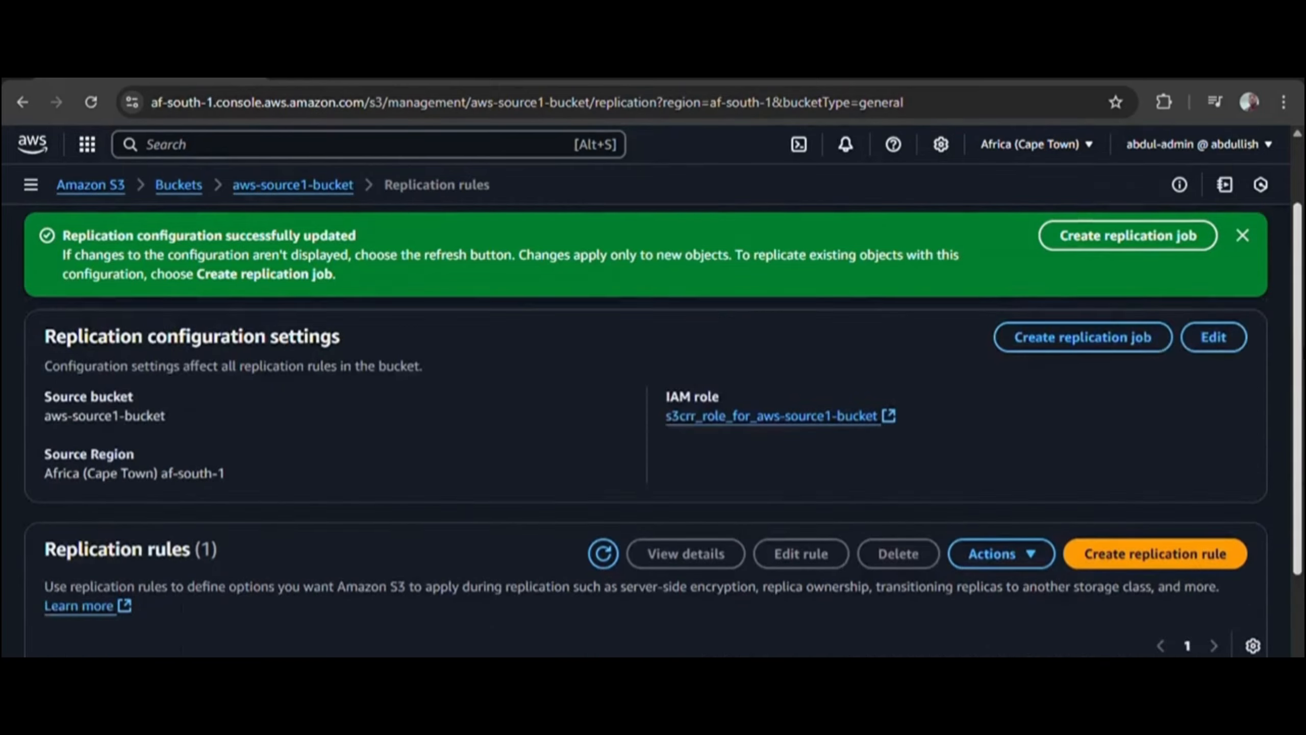
pyautogui.click(1243, 235)
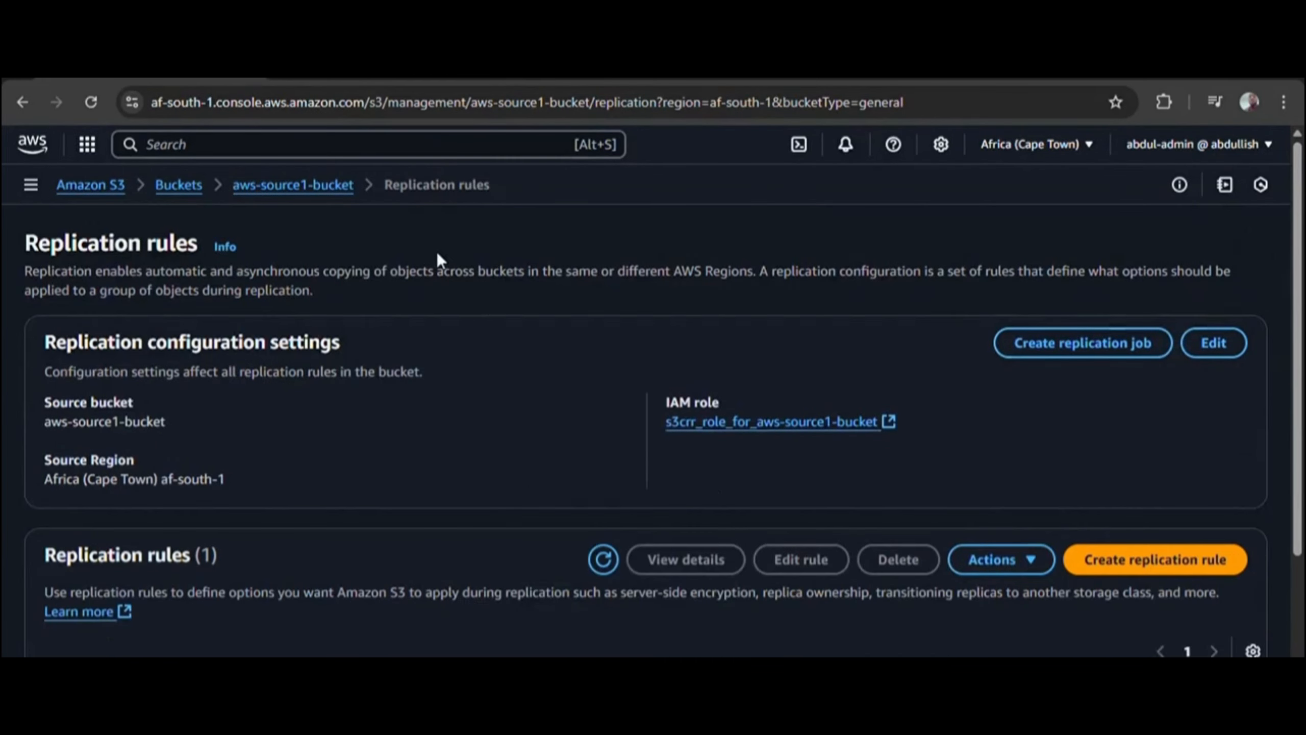
# Upload Hello everyone.txt to aws-source1-bucket and close the upload status page
pyautogui.click(179, 186)
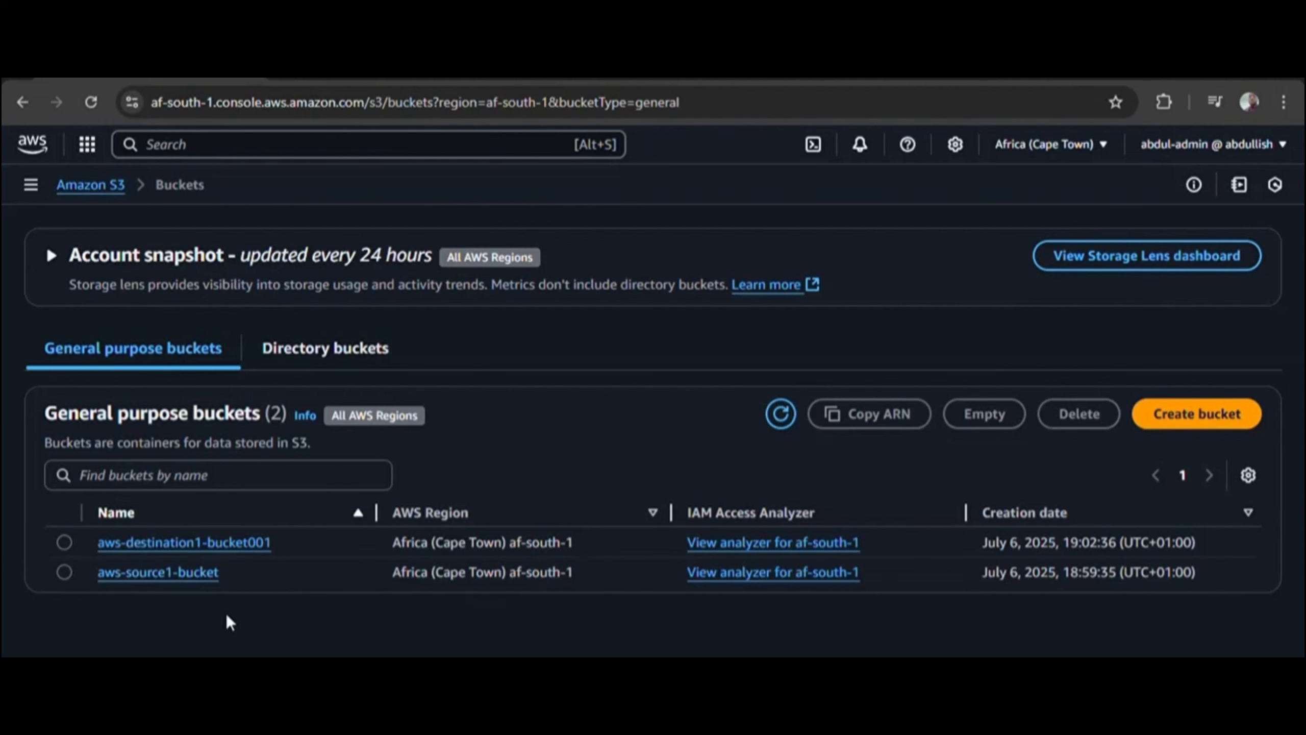
pyautogui.click(146, 579)
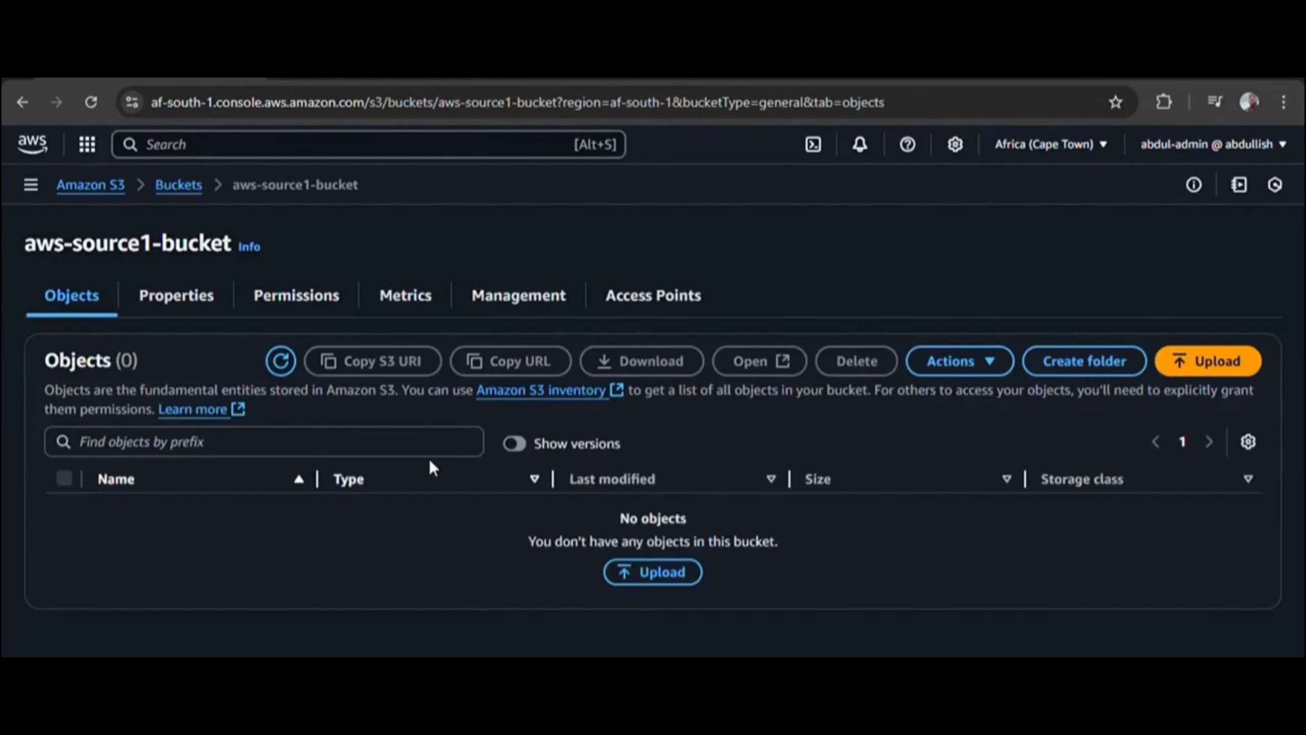
pyautogui.click(660, 572)
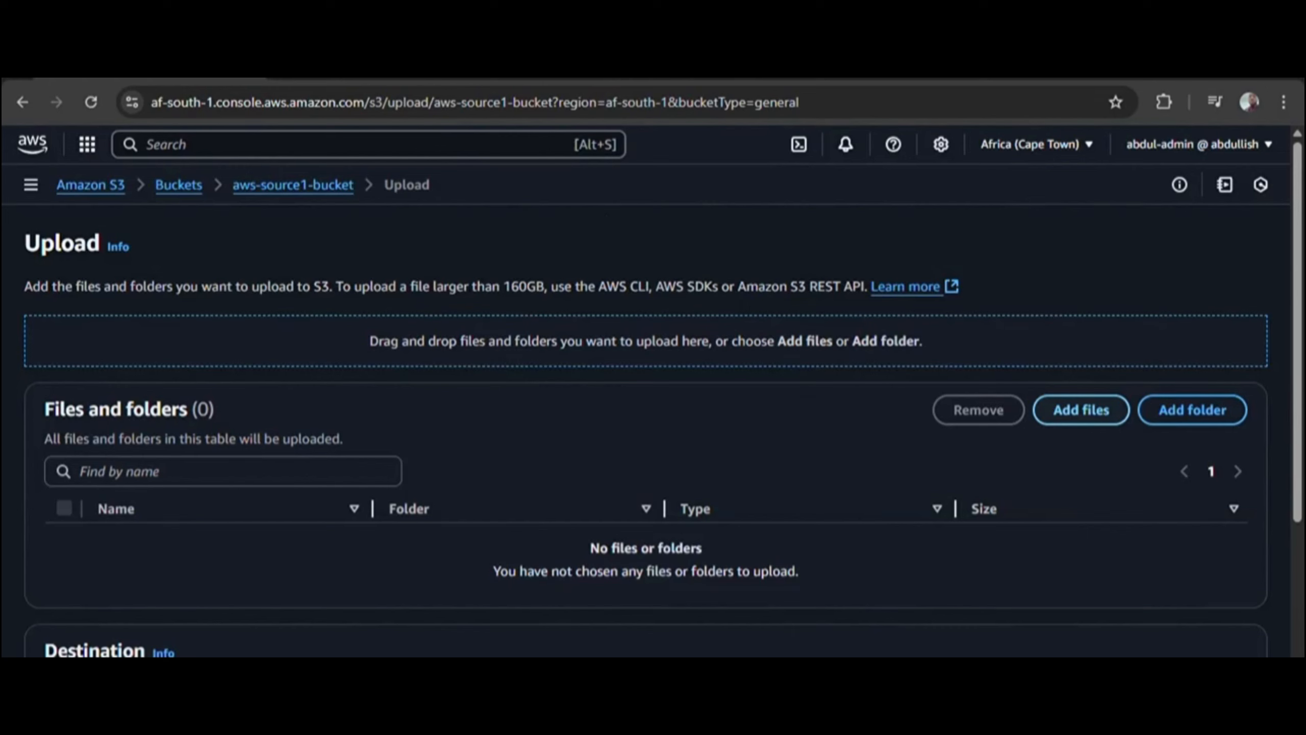
pyautogui.click(945, 593)
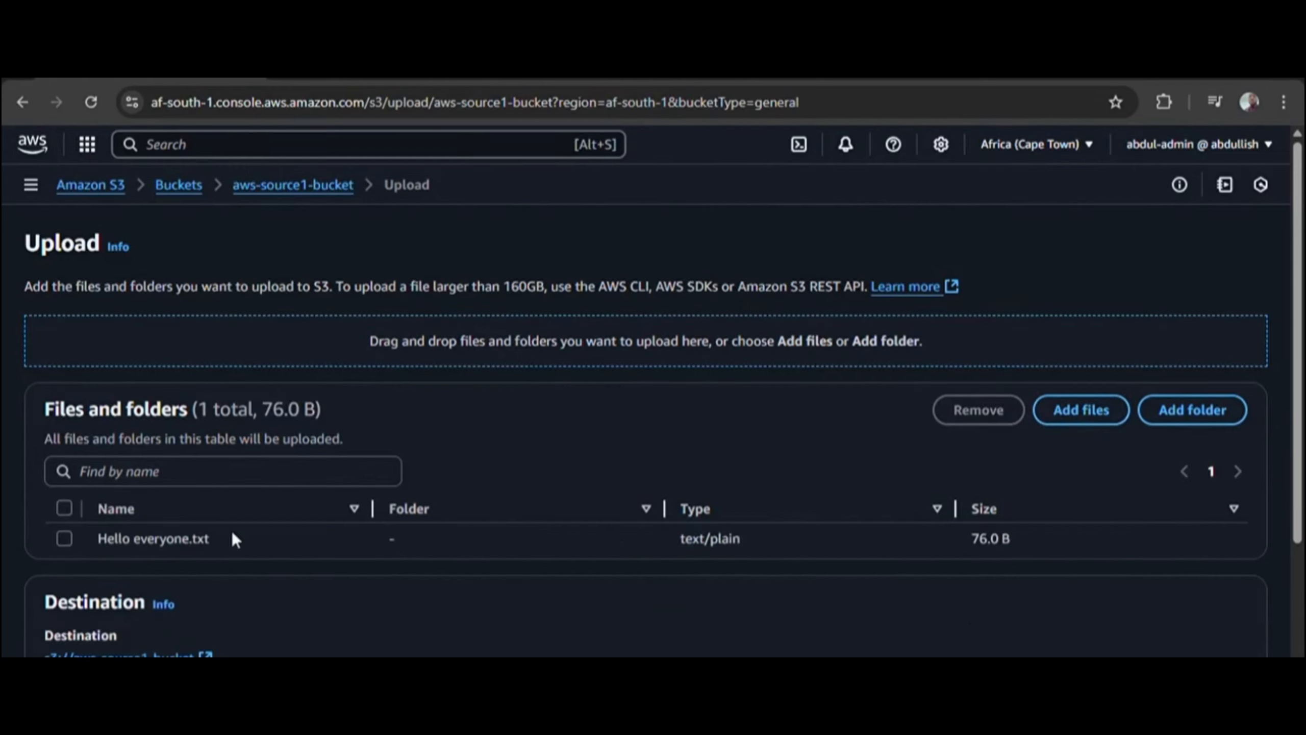
pyautogui.moveTo(218, 542); pyautogui.dragTo(97, 540)
pyautogui.scroll(-5, 627, 417)
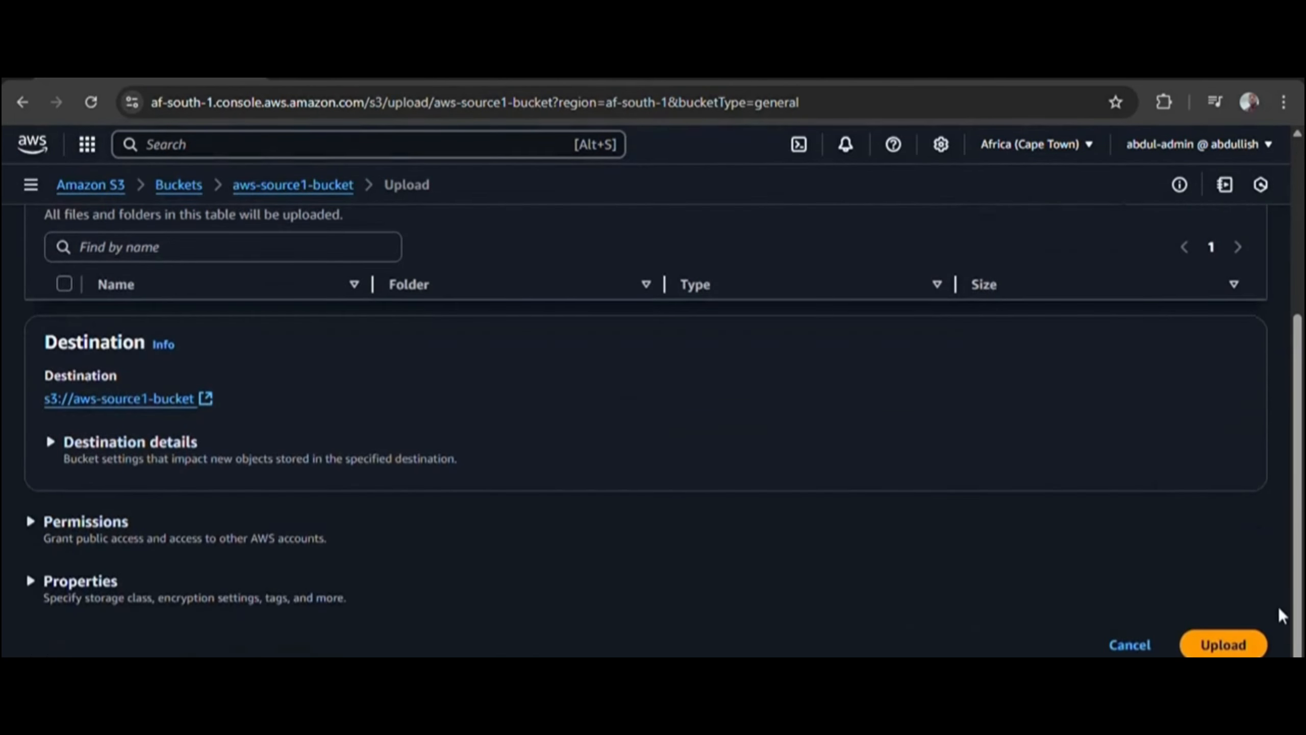
pyautogui.click(1243, 647)
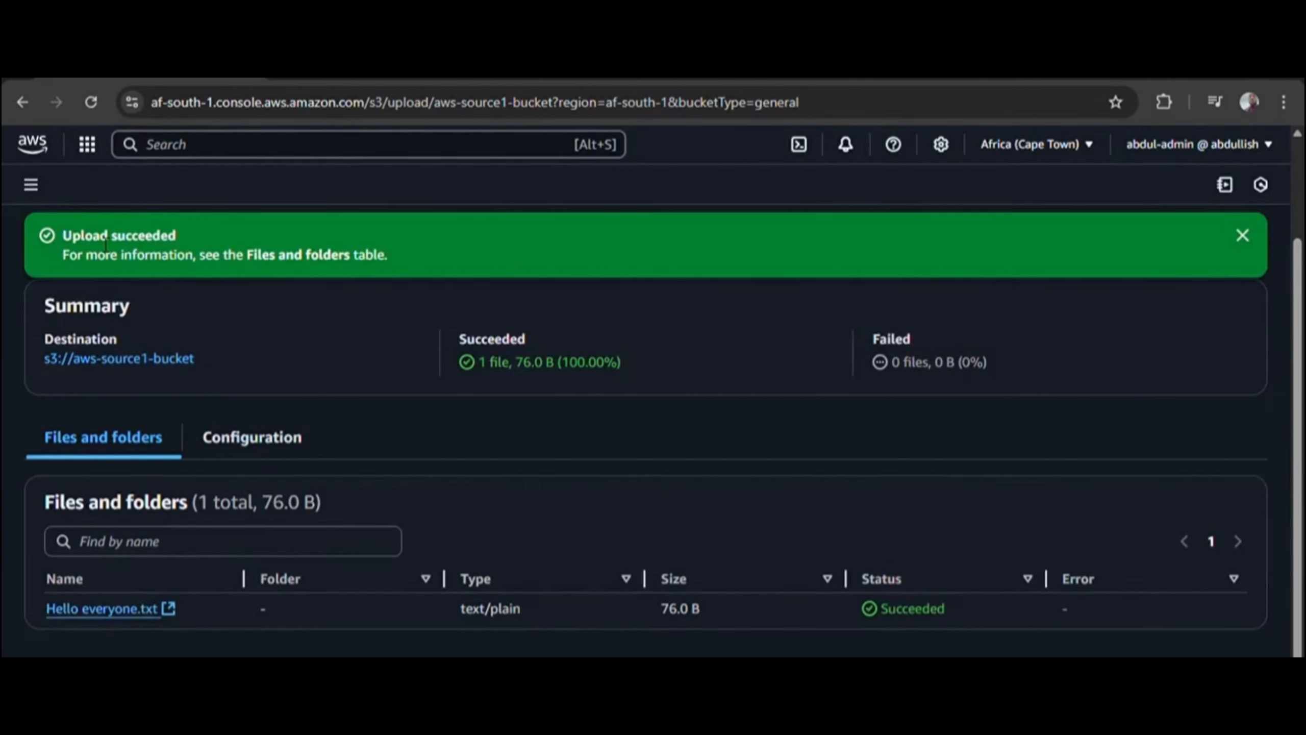
pyautogui.moveTo(201, 240); pyautogui.dragTo(71, 253)
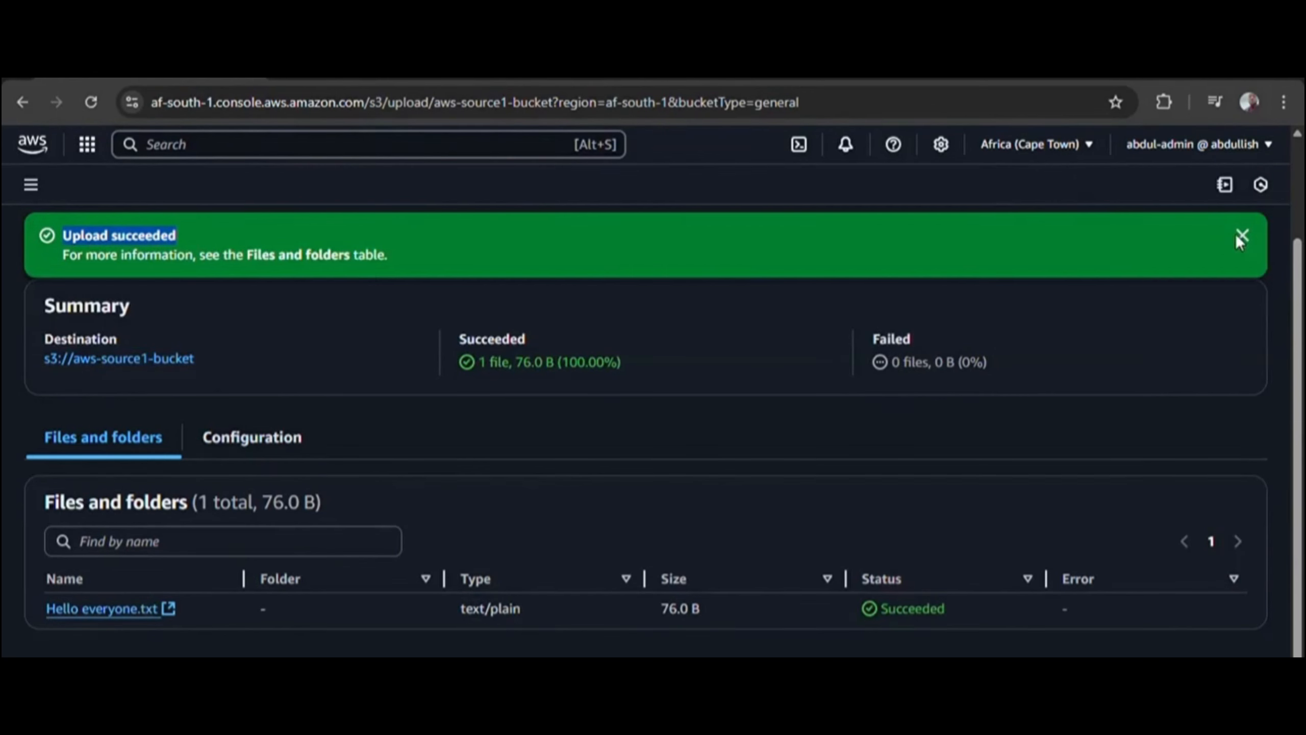
pyautogui.click(1241, 236)
pyautogui.scroll(1, 1238, 238)
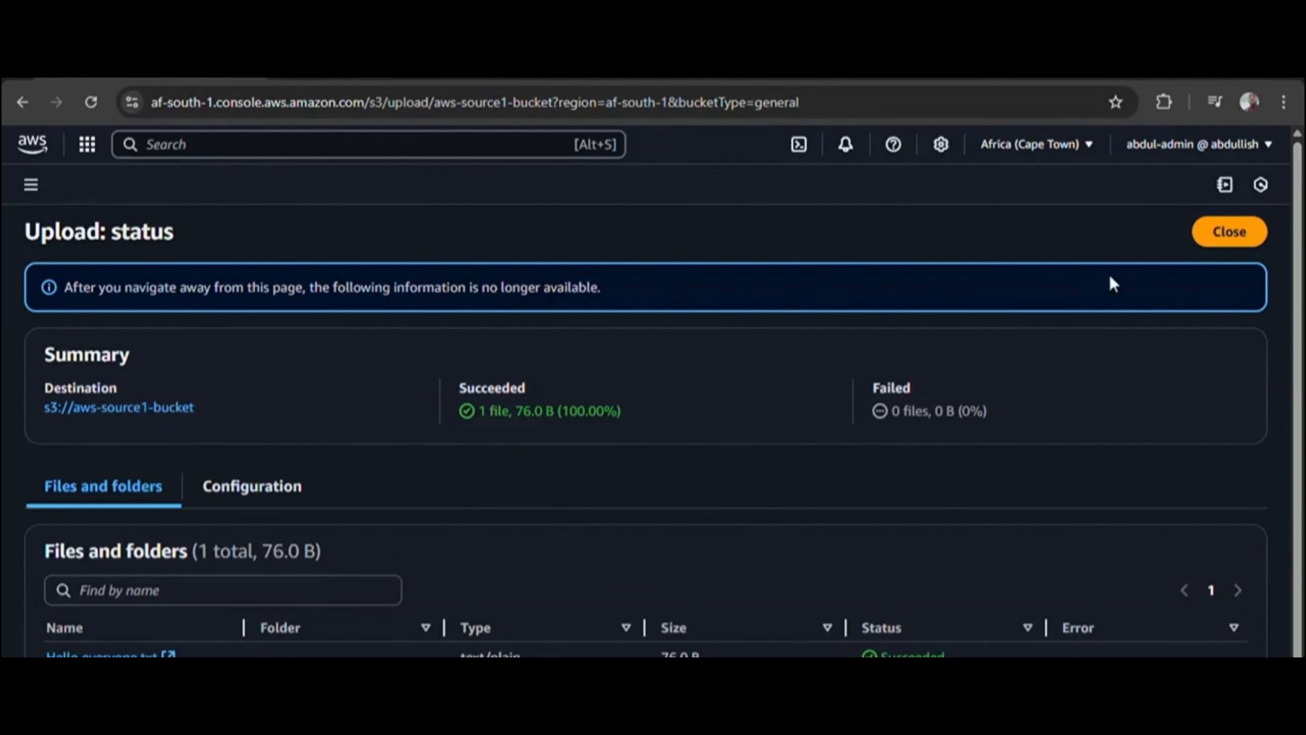
pyautogui.click(1228, 235)
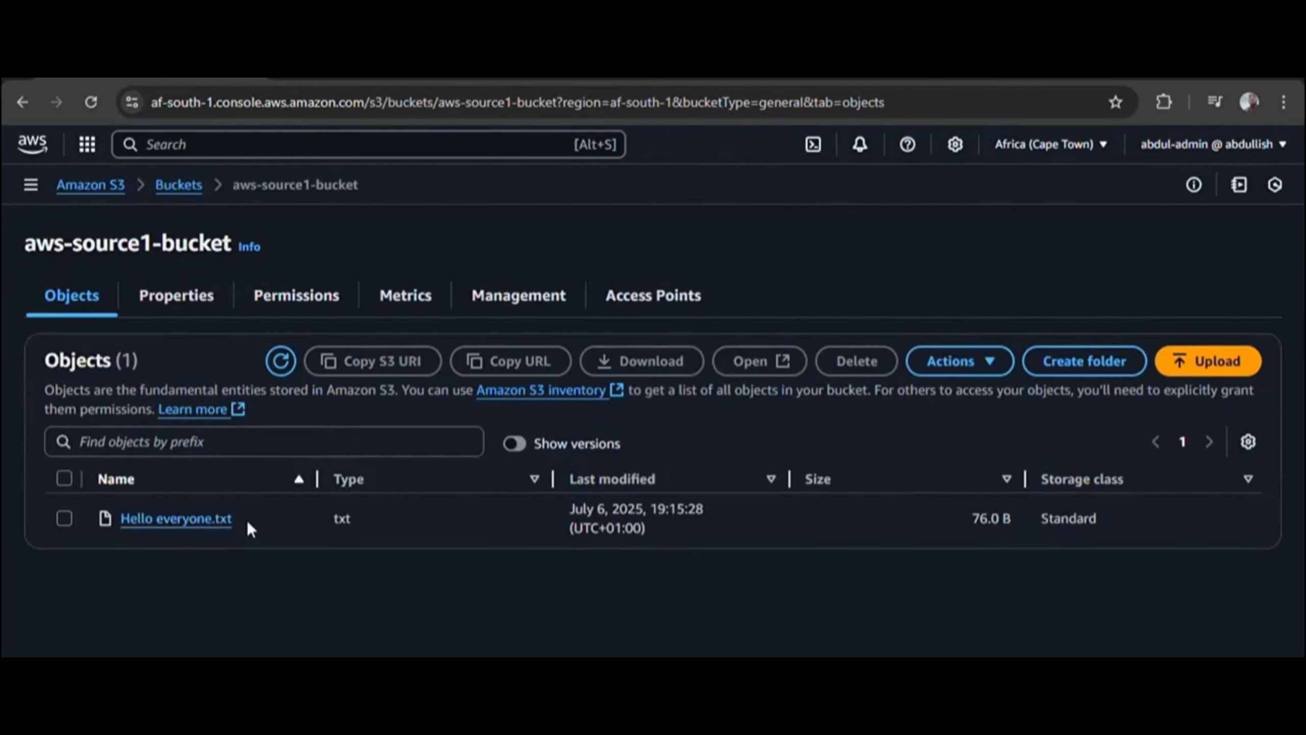
# Check aws-destination1-bucket001 for the replicated Hello everyone.txt, refreshing its object list
pyautogui.click(179, 186)
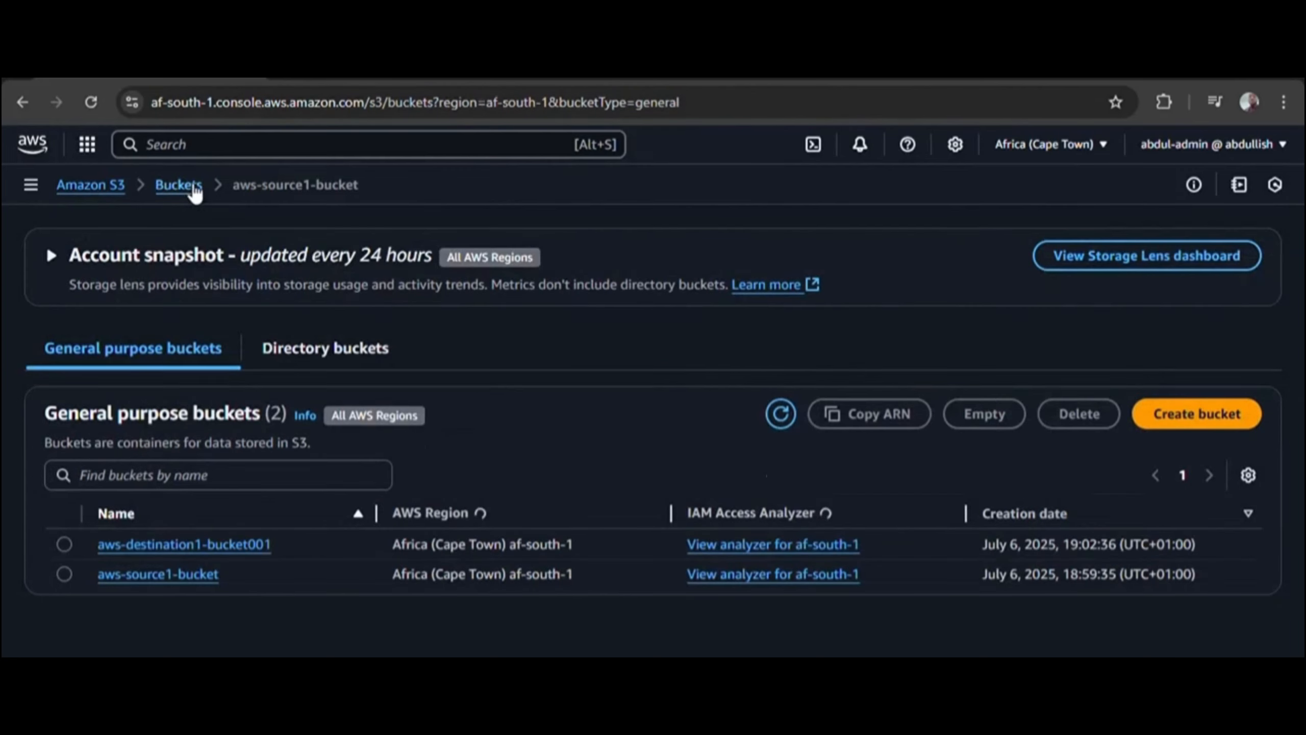
pyautogui.click(181, 546)
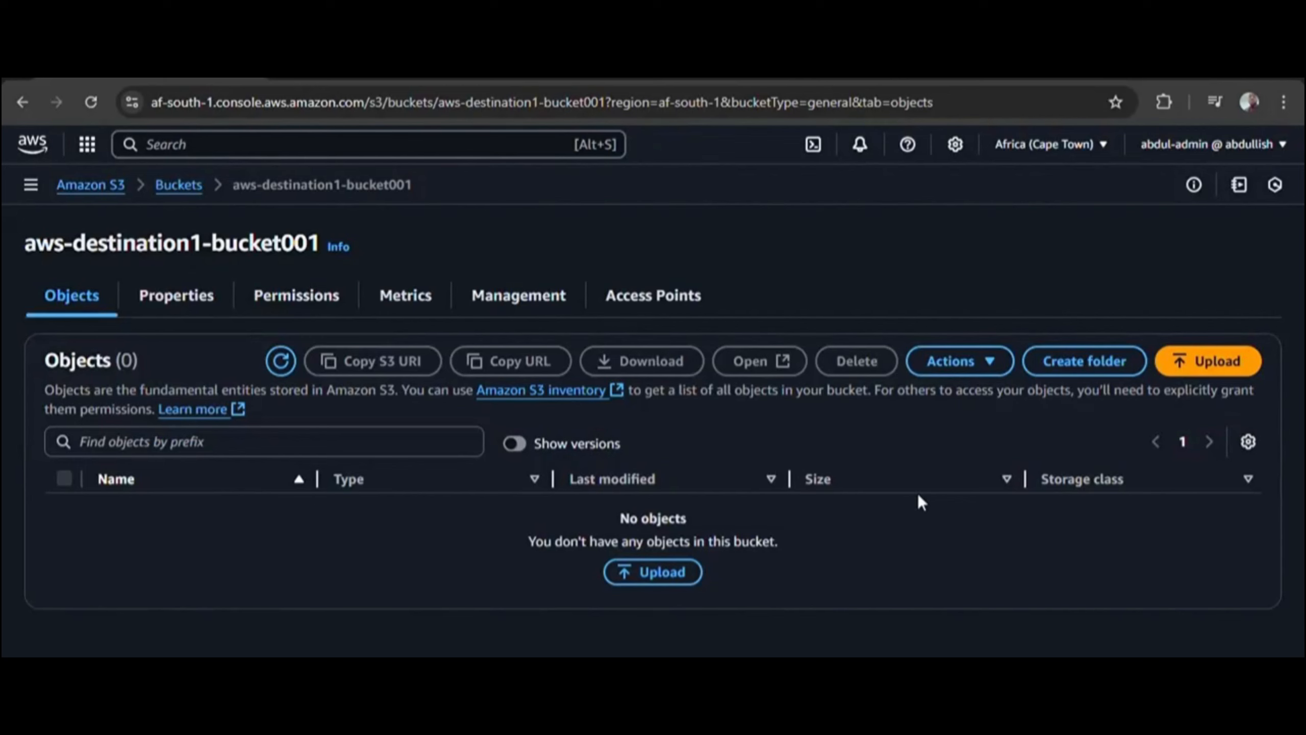
pyautogui.click(288, 365)
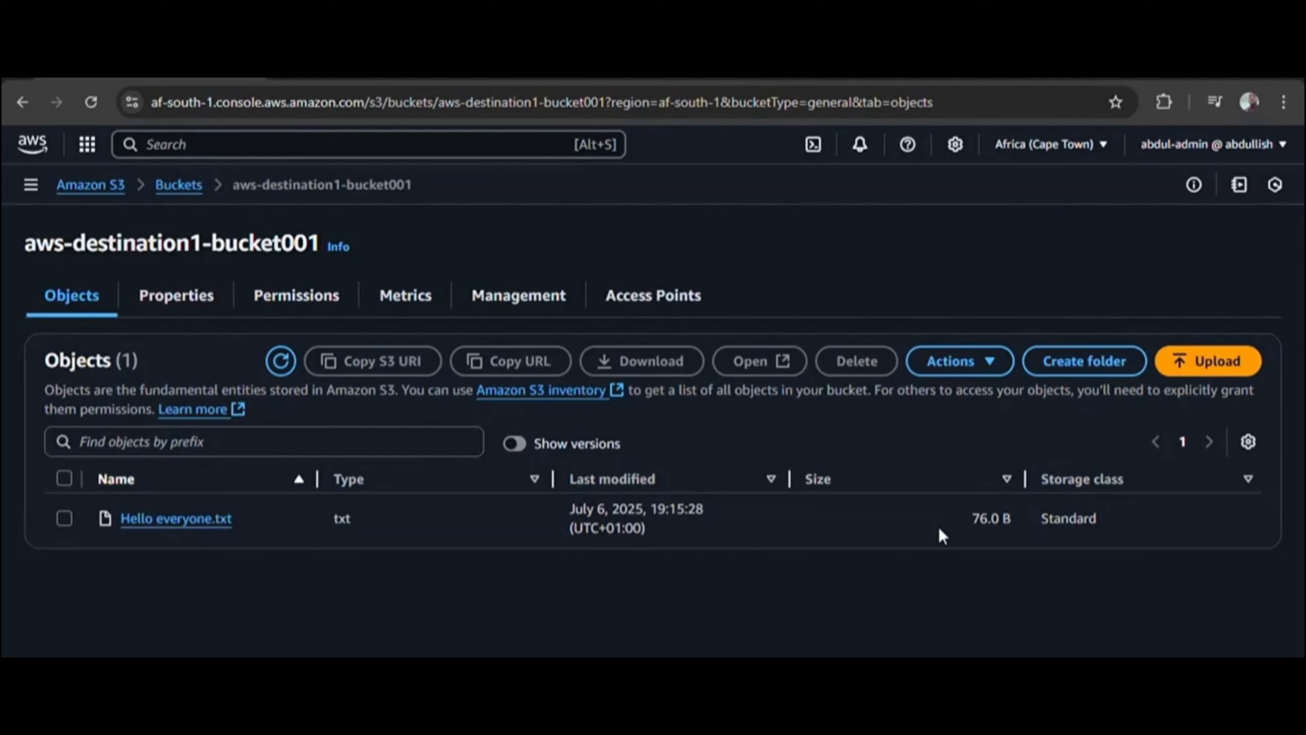
pyautogui.click(280, 361)
# Return to aws-source1-bucket, reload its object list and dismiss the error banner
pyautogui.click(198, 188)
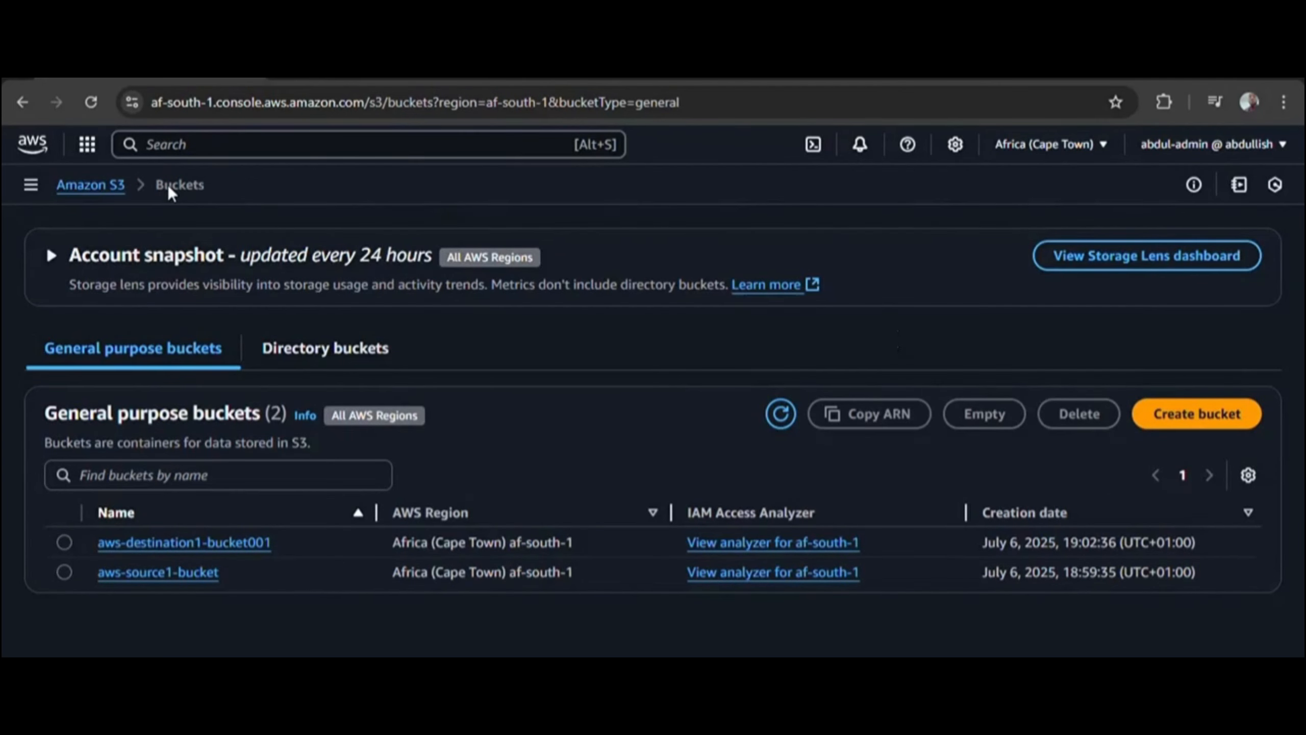
pyautogui.click(142, 571)
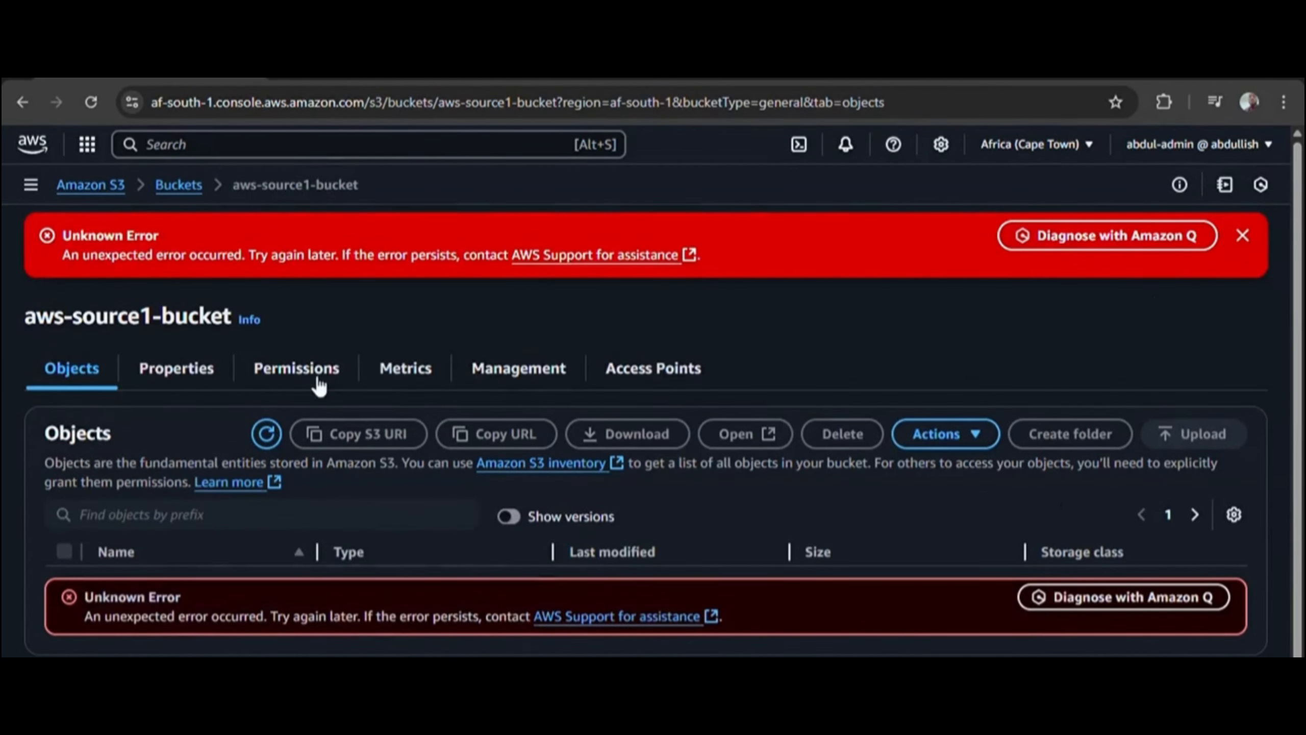
pyautogui.click(266, 433)
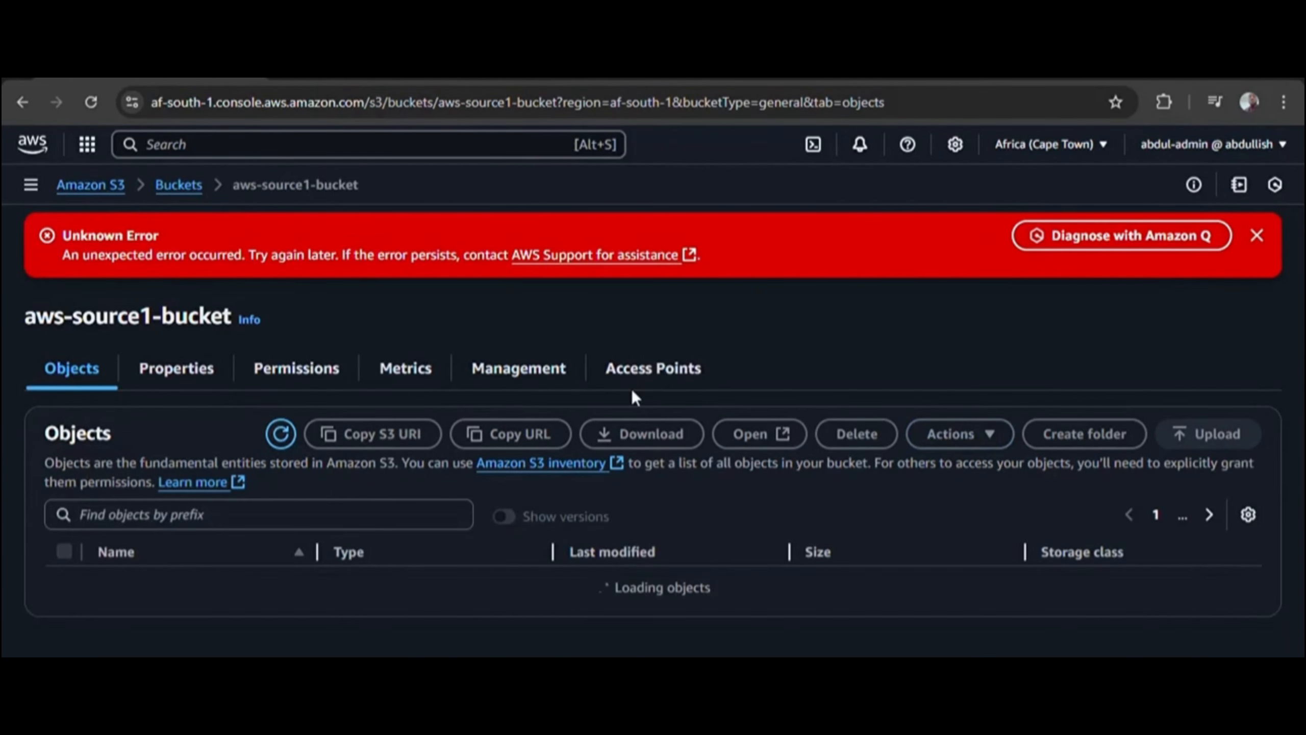
pyautogui.click(1257, 236)
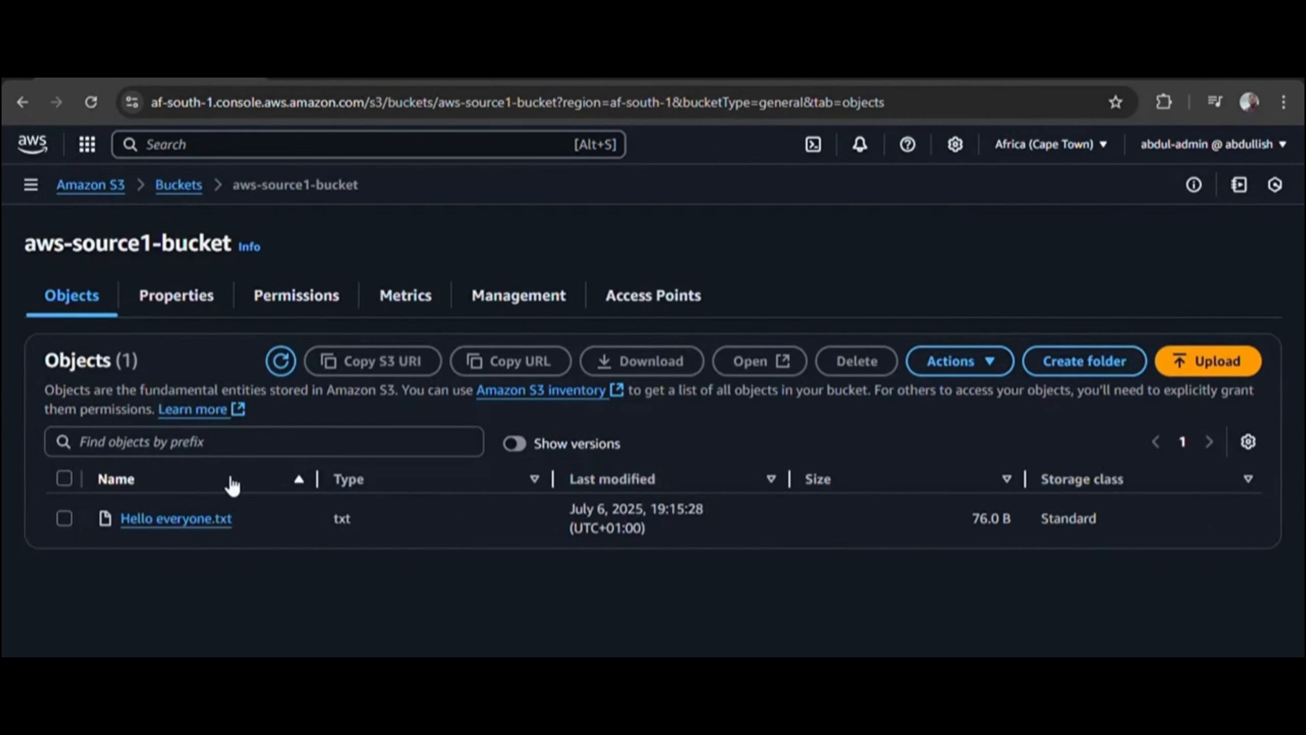
# Upload This is for deletion!.txt to aws-source1-bucket and close the upload status page
pyautogui.click(1234, 363)
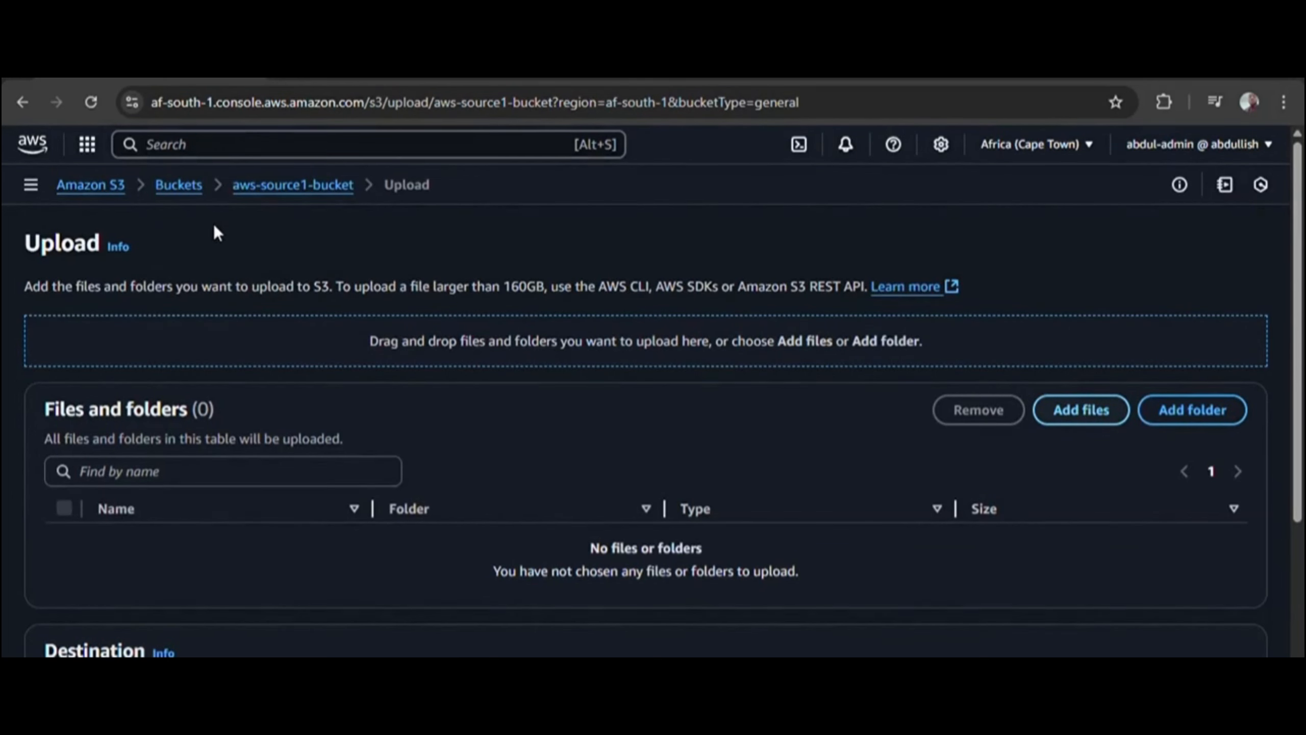
pyautogui.click(911, 674)
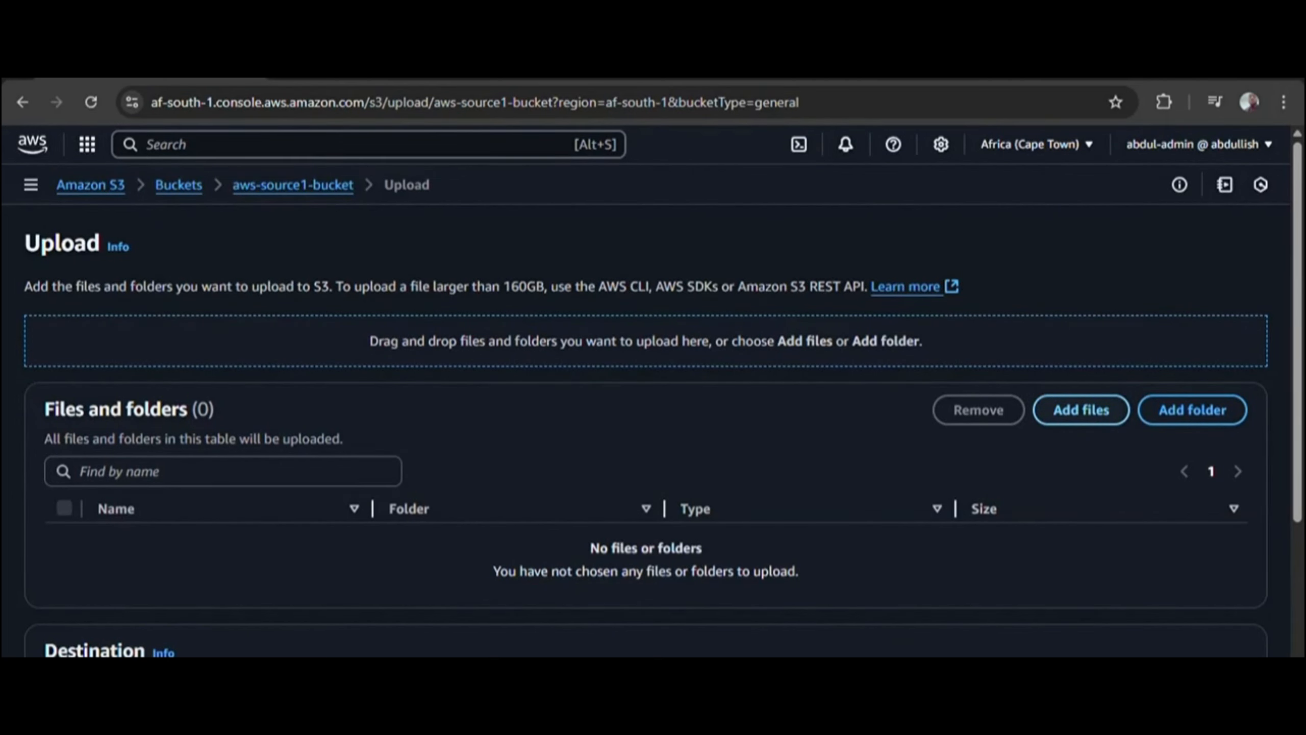
pyautogui.scroll(-4, 821, 389)
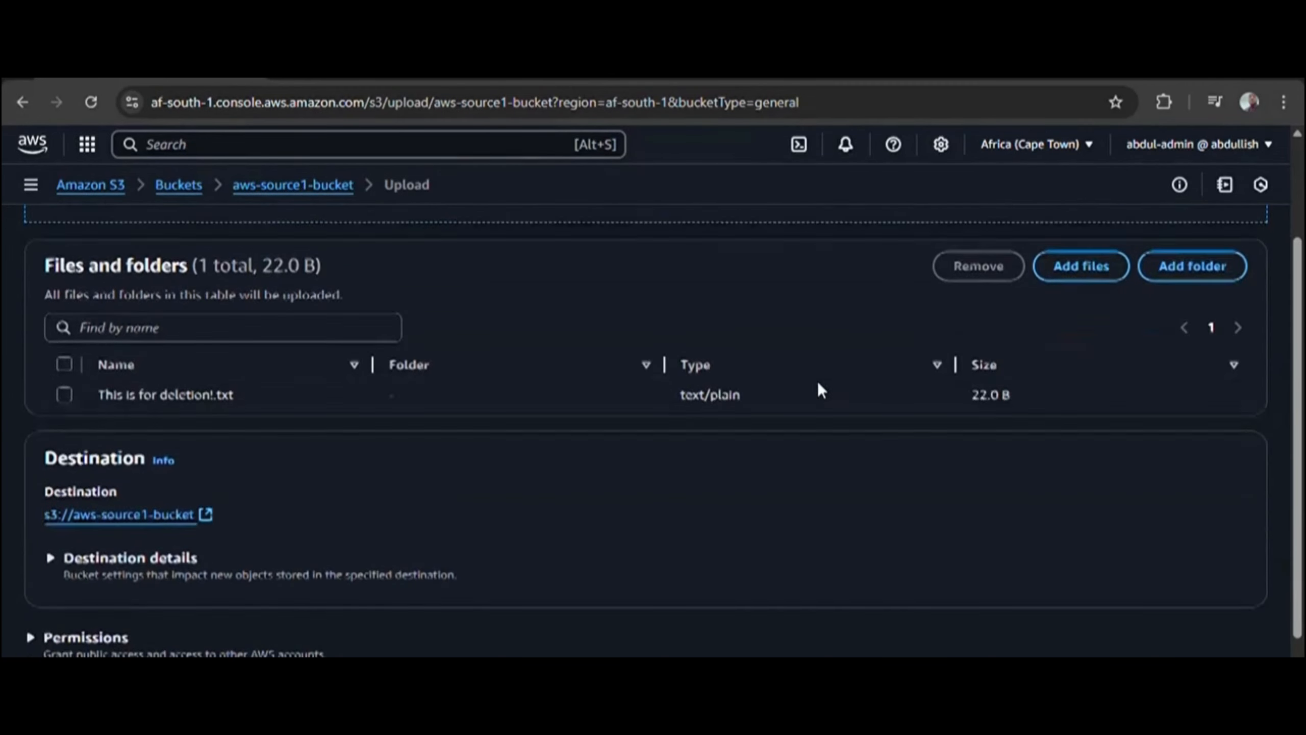
pyautogui.scroll(3, 817, 388)
pyautogui.moveTo(303, 469); pyautogui.dragTo(107, 481)
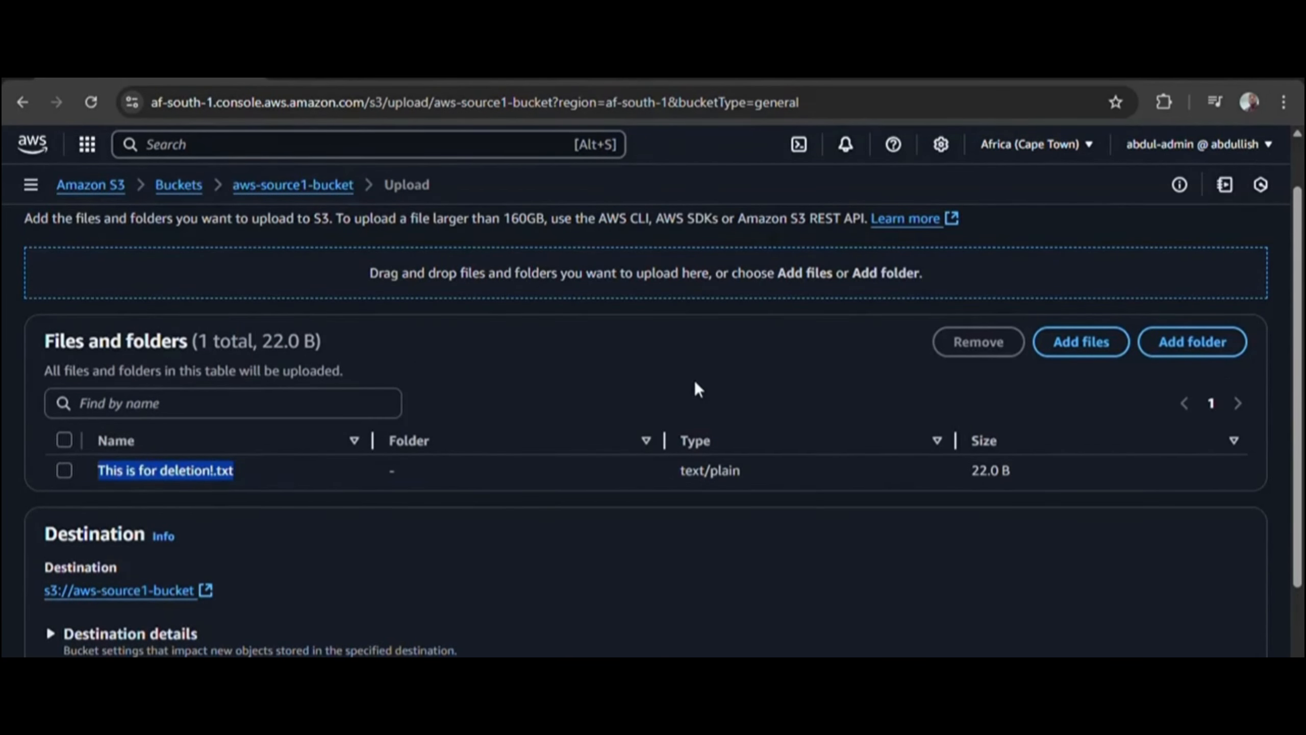
pyautogui.scroll(-3, 802, 407)
pyautogui.click(1211, 632)
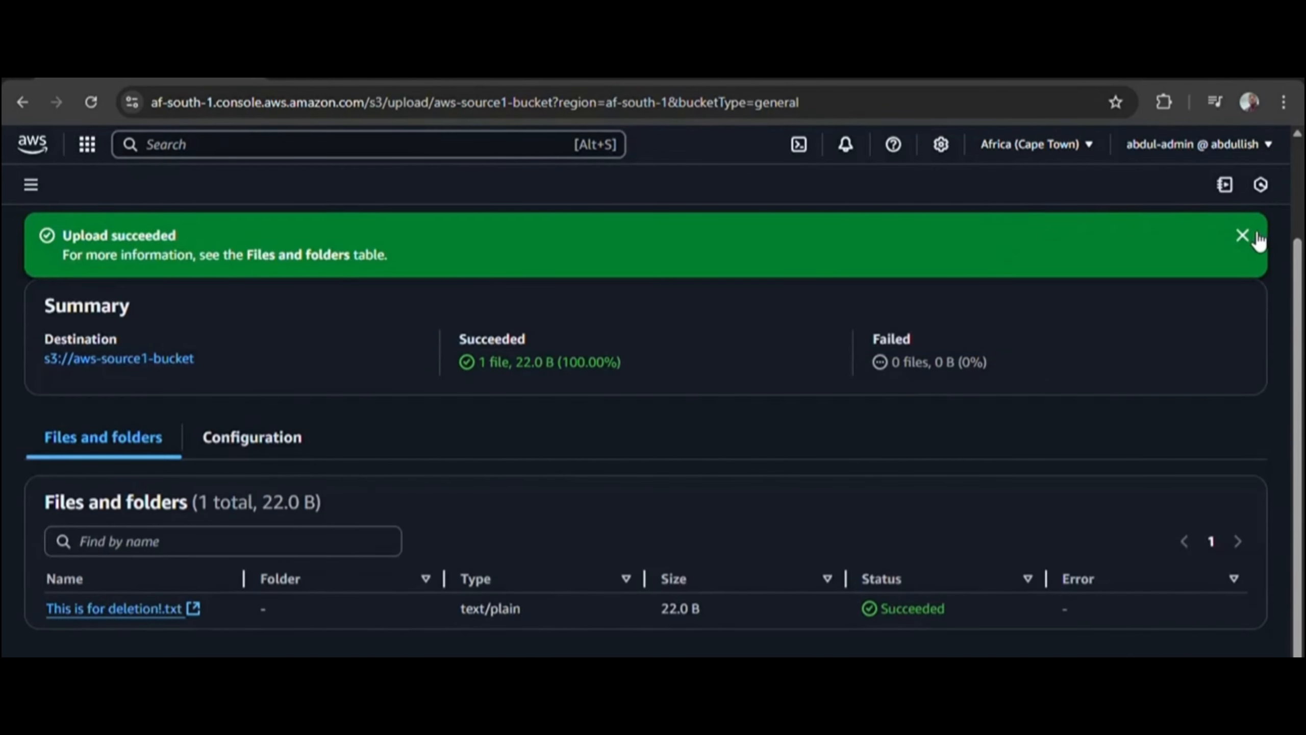
pyautogui.click(1255, 236)
pyautogui.scroll(1, 463, 381)
pyautogui.scroll(-1, 308, 283)
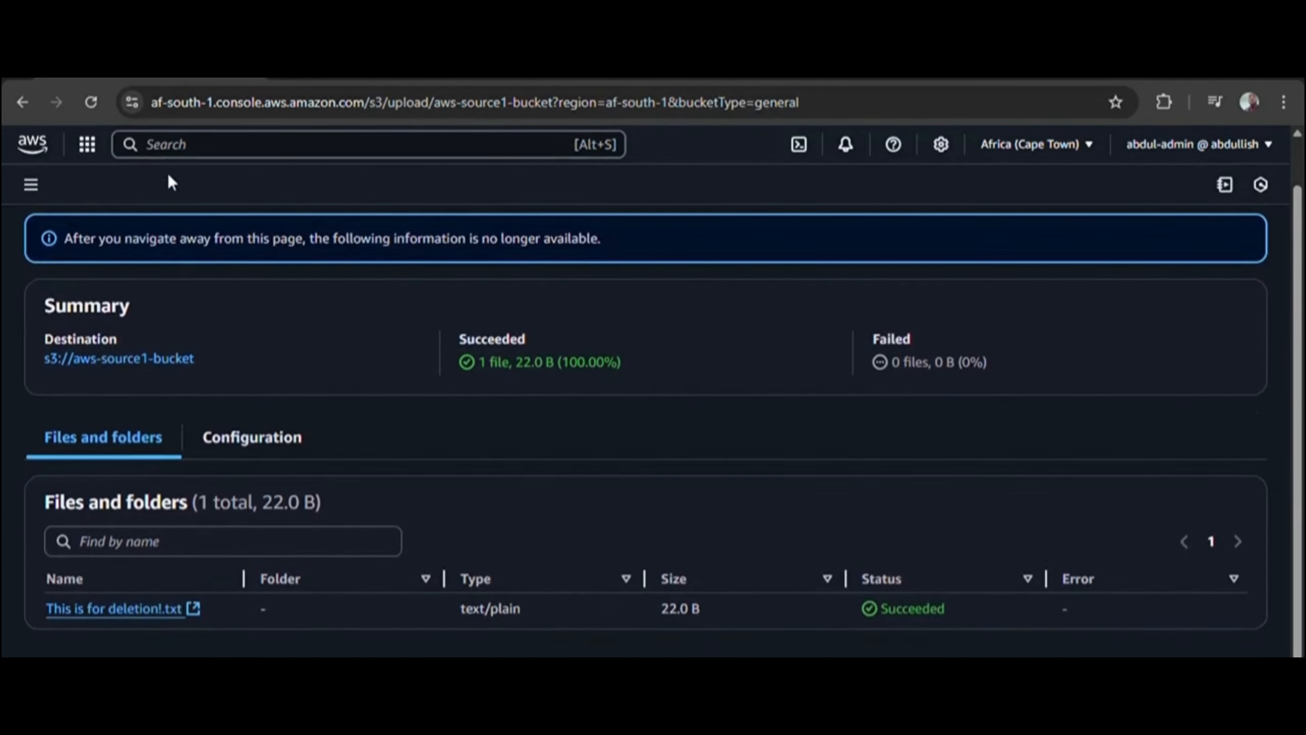
pyautogui.scroll(1, 445, 379)
pyautogui.click(1231, 232)
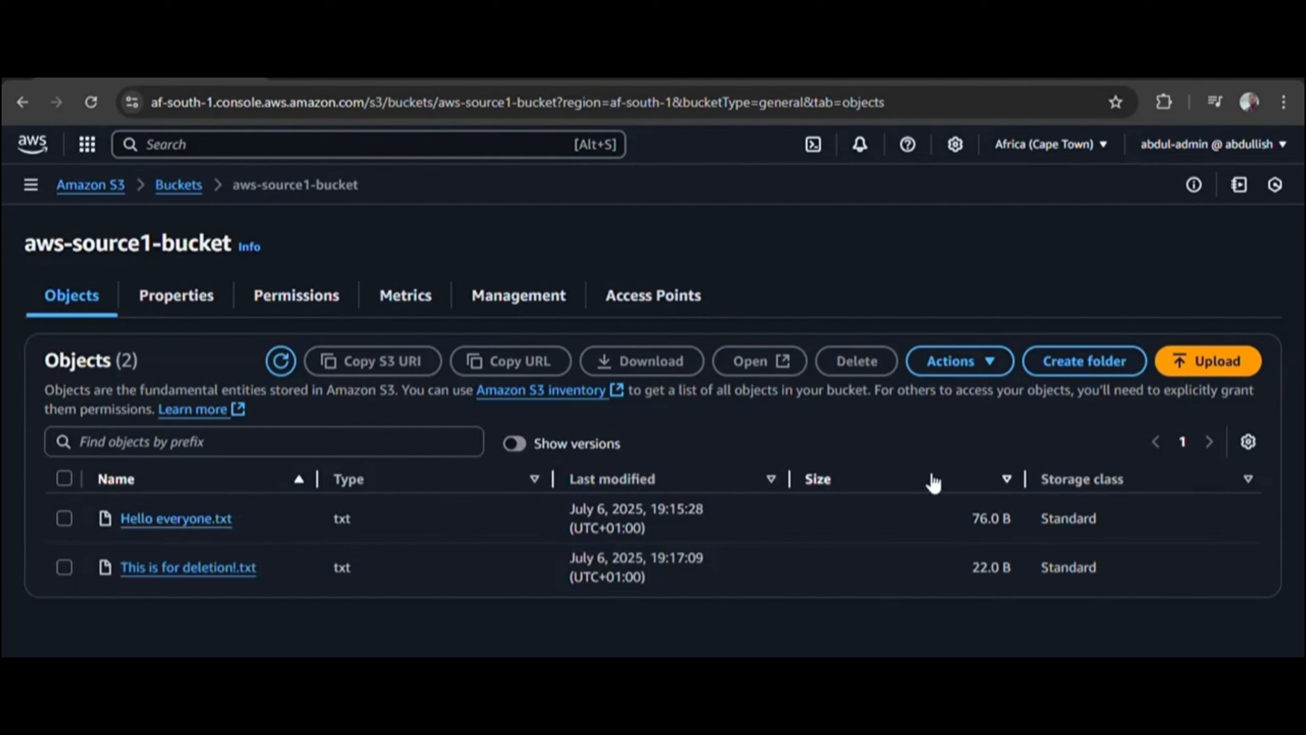
# Open Hello everyone.txt from aws-source1-bucket to read its contents, and return to the bucket's object list
pyautogui.click(63, 517)
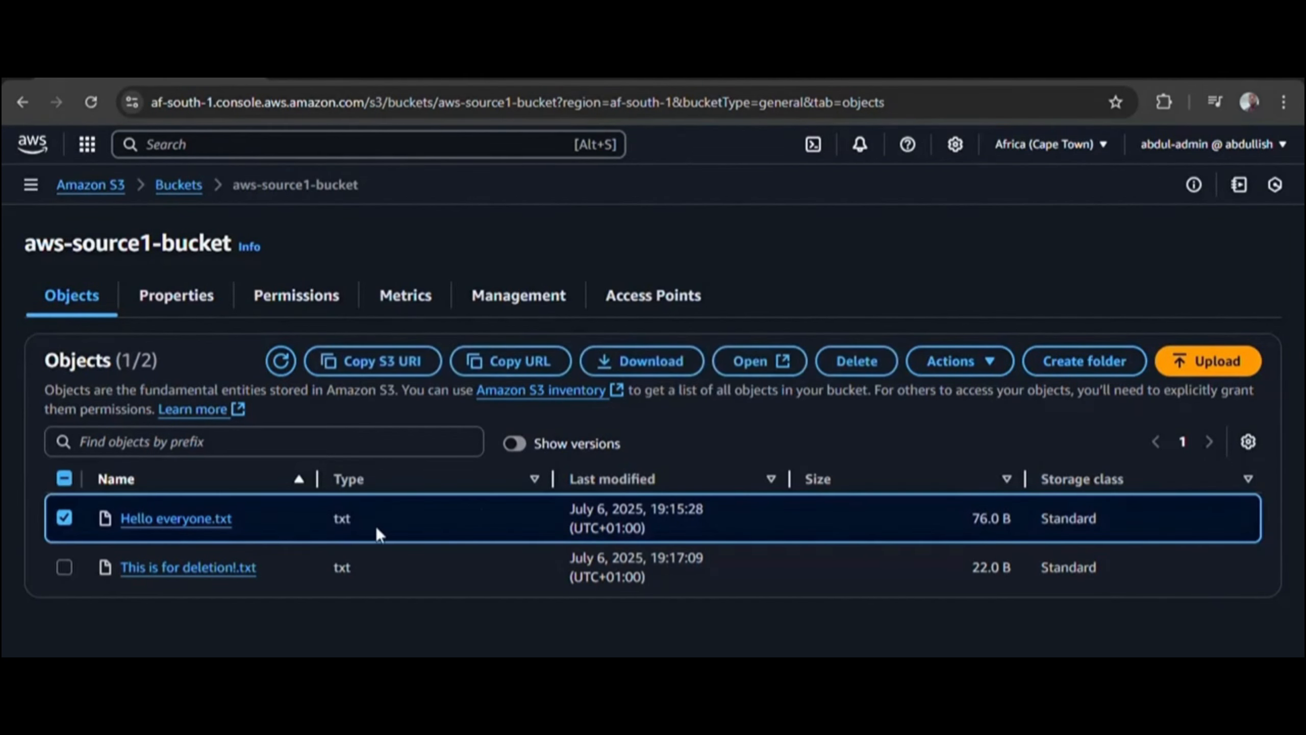
pyautogui.click(759, 365)
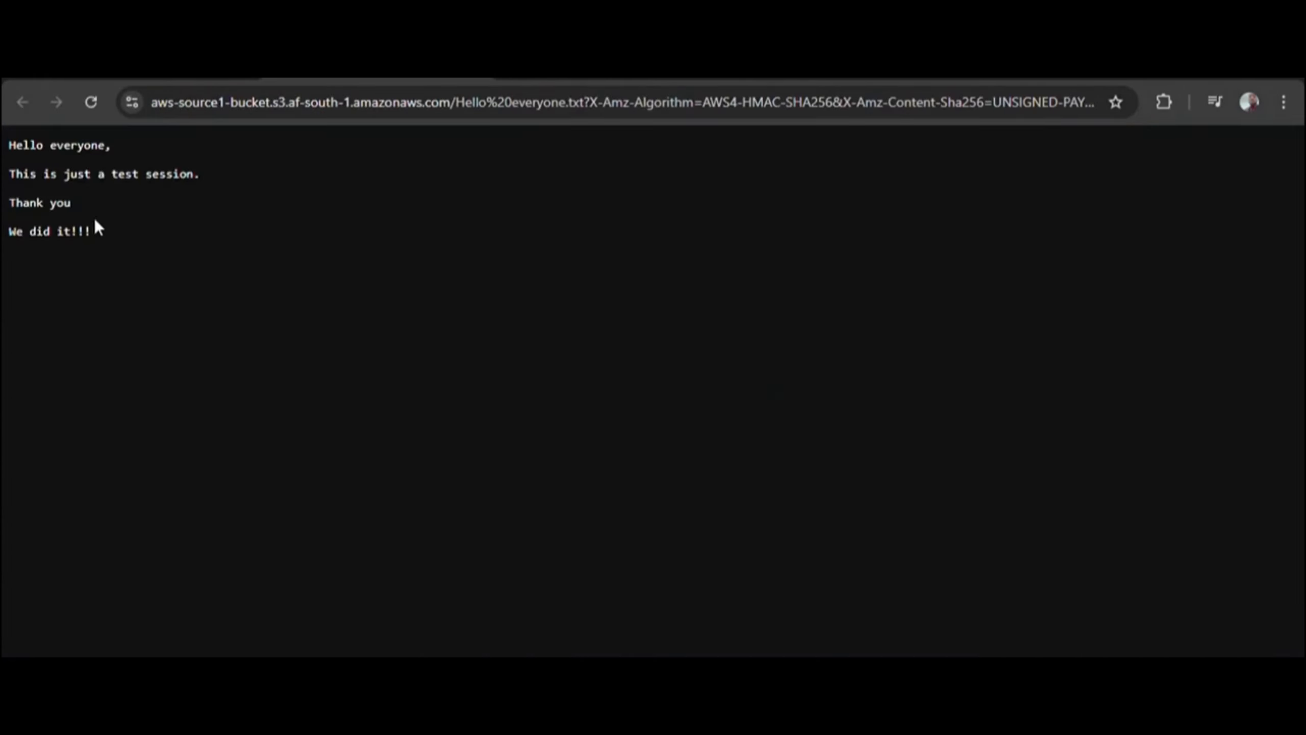
pyautogui.moveTo(95, 246); pyautogui.dragTo(9, 143)
pyautogui.click(404, 303)
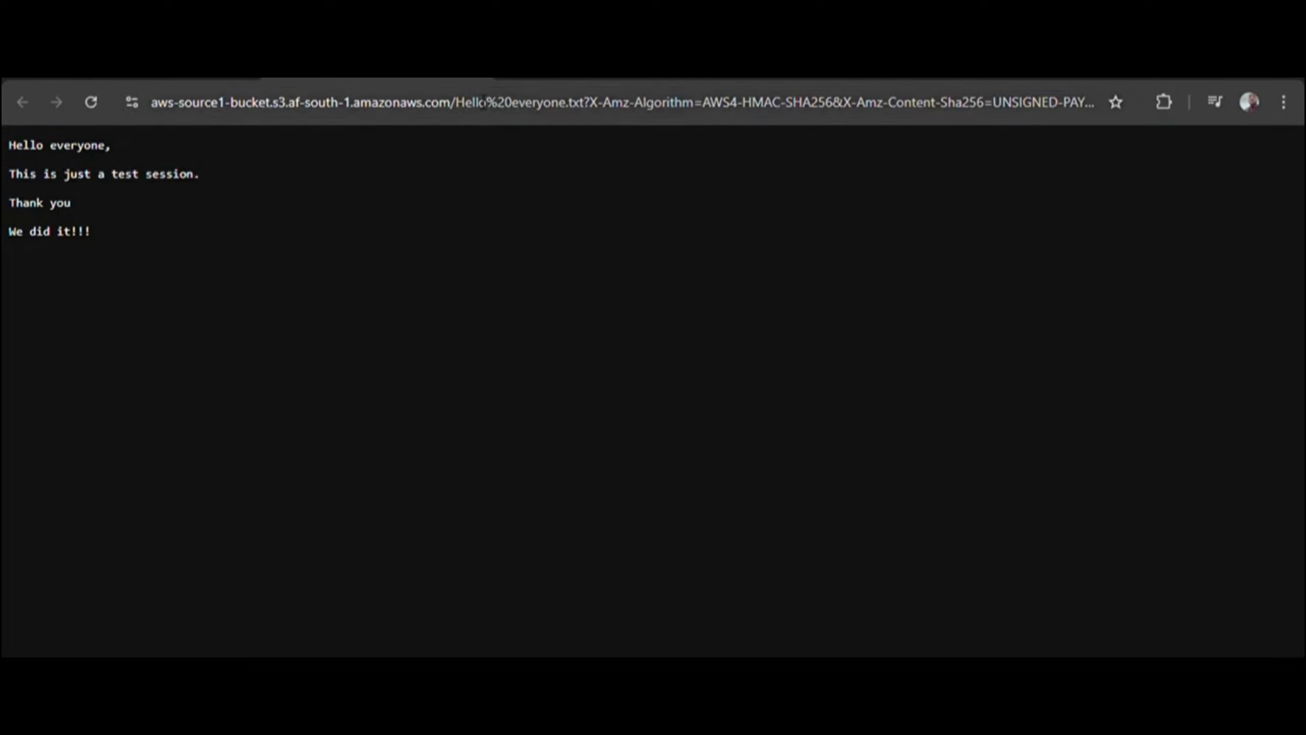
pyautogui.click(472, 63)
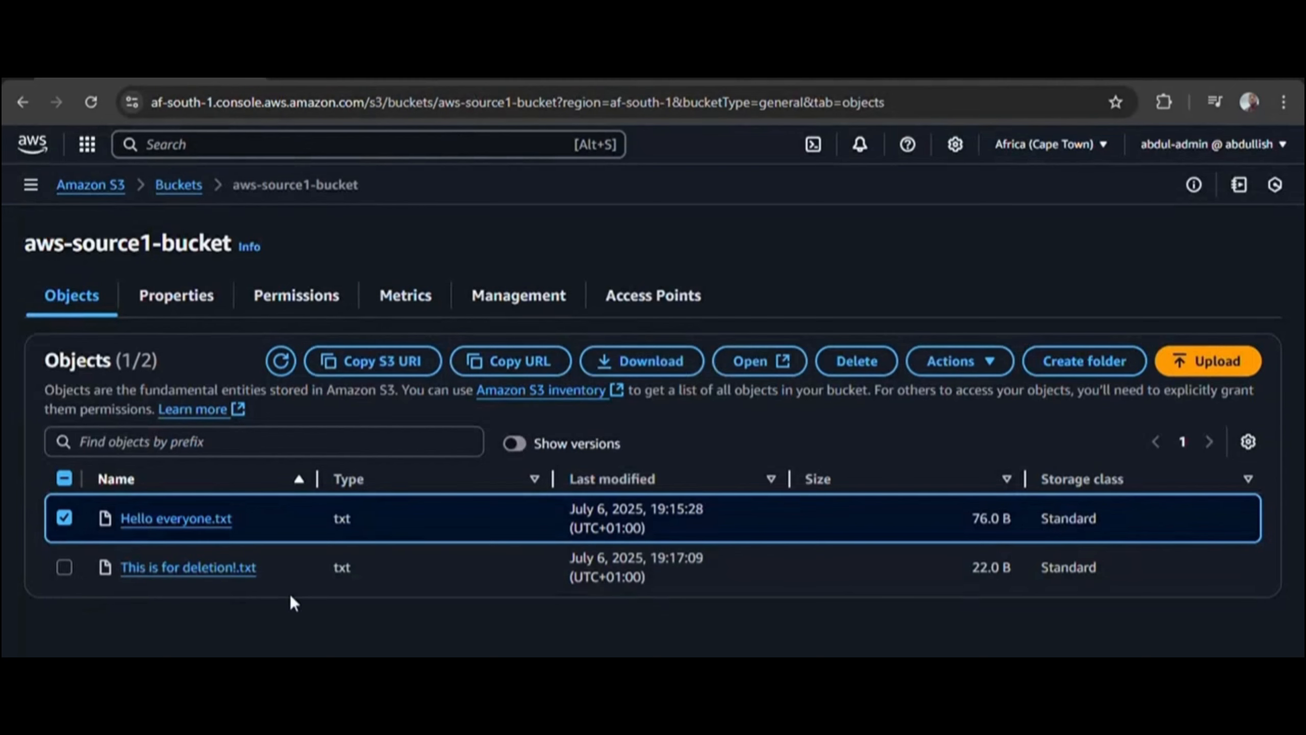
# Open only This is for deletion!.txt from the source bucket to read its contents, and return to the object list
pyautogui.click(62, 513)
pyautogui.click(64, 567)
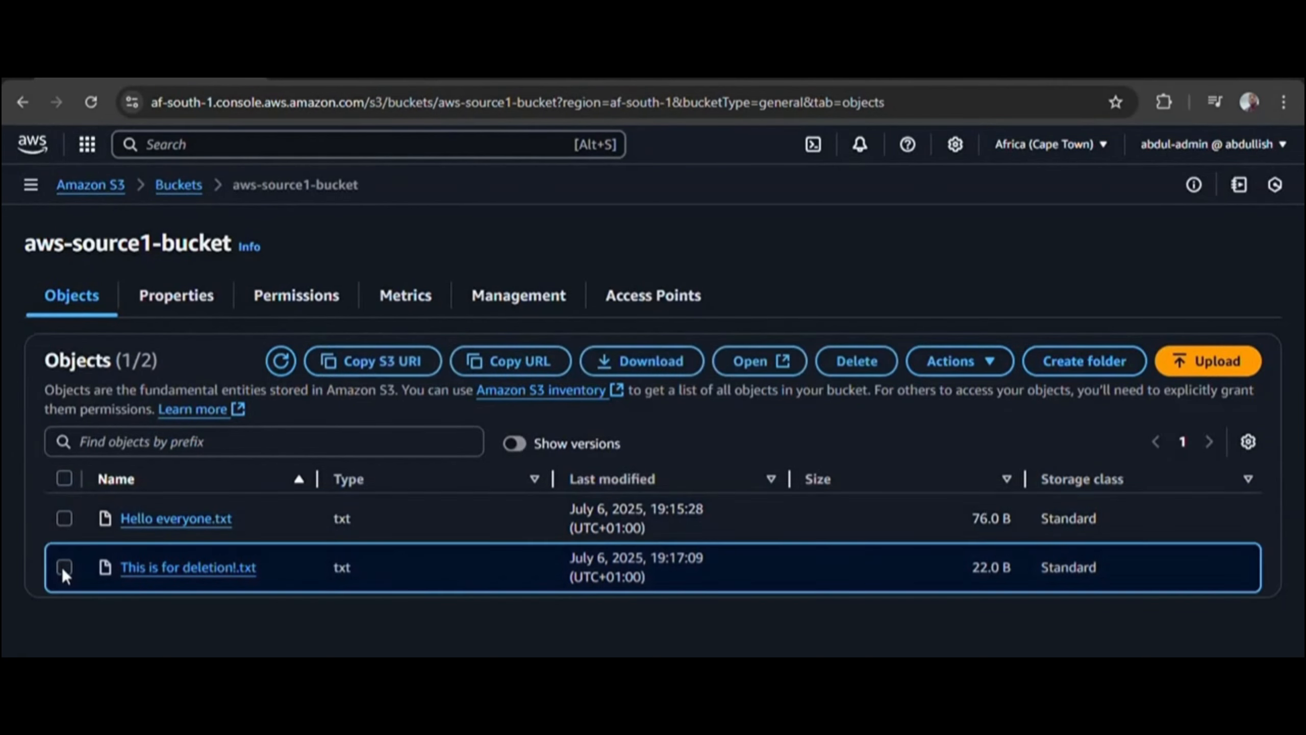
pyautogui.click(763, 375)
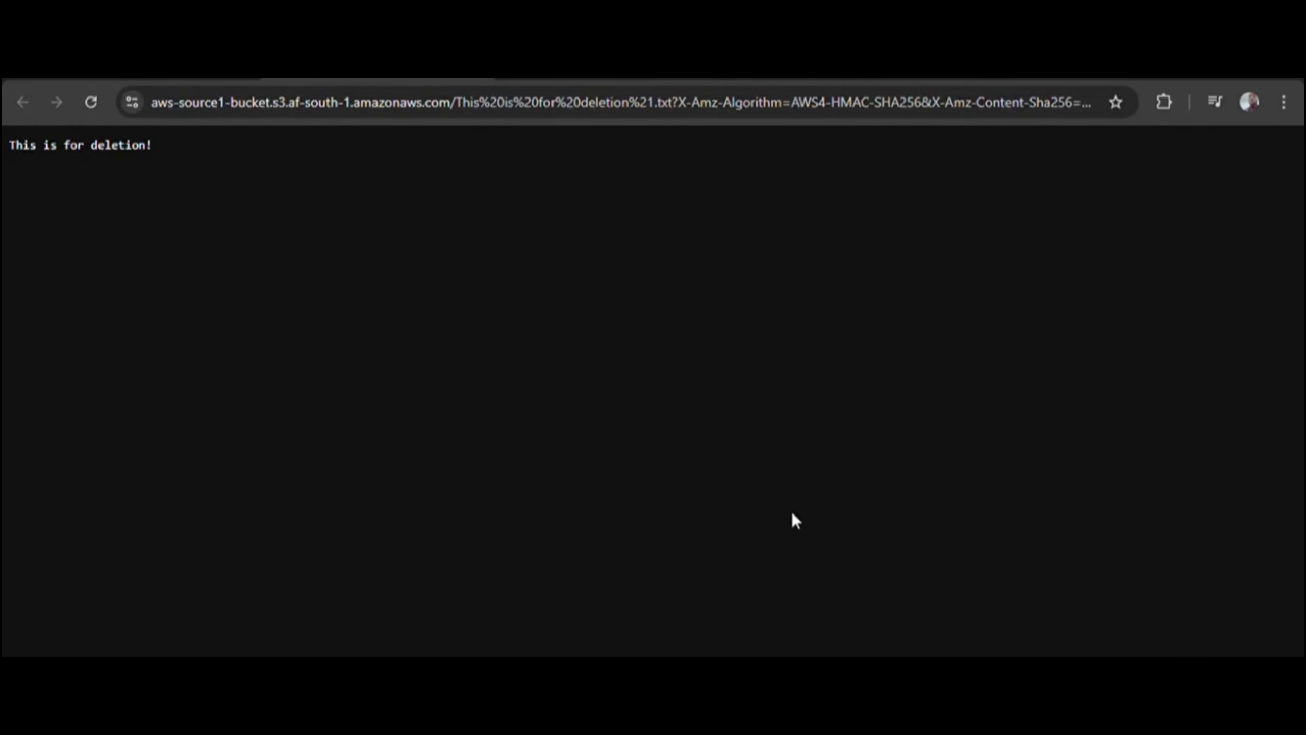
pyautogui.click(160, 77)
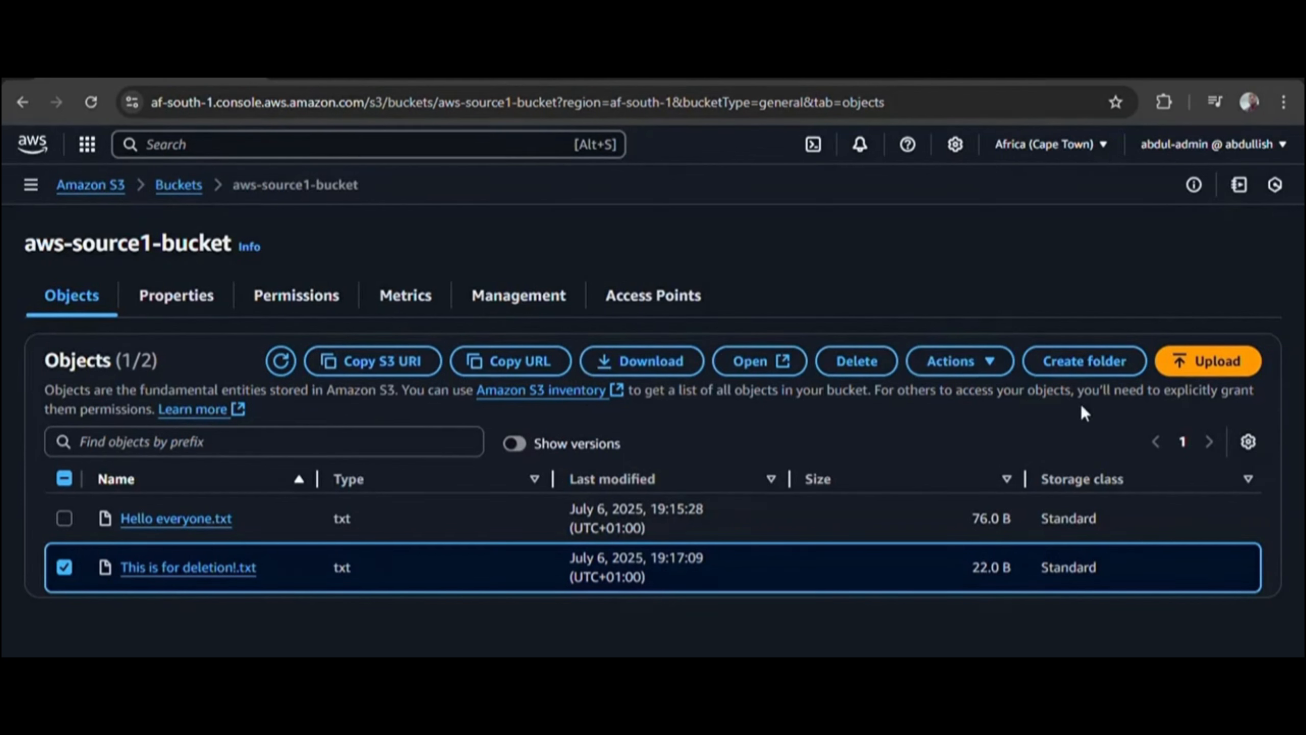
# Check the objects in aws-destination1-bucket001 for the replica of This is for deletion!.txt
pyautogui.click(180, 187)
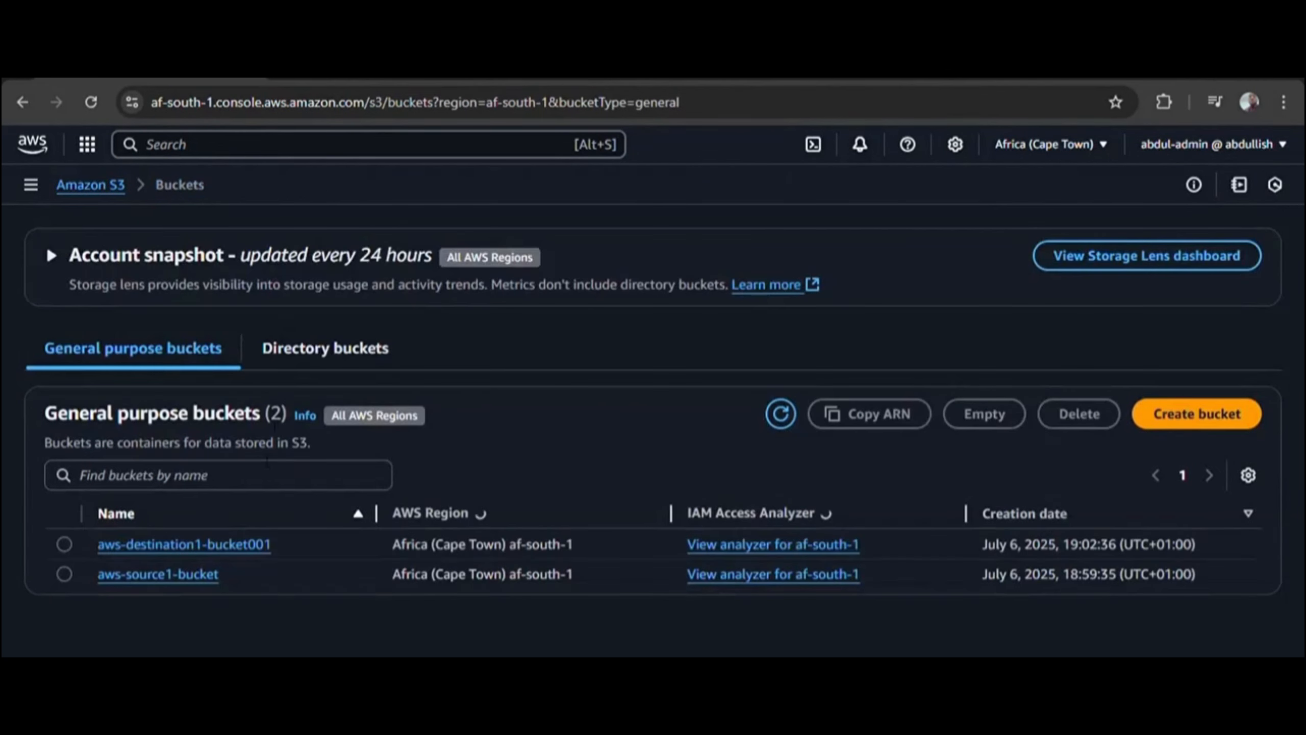
pyautogui.click(193, 545)
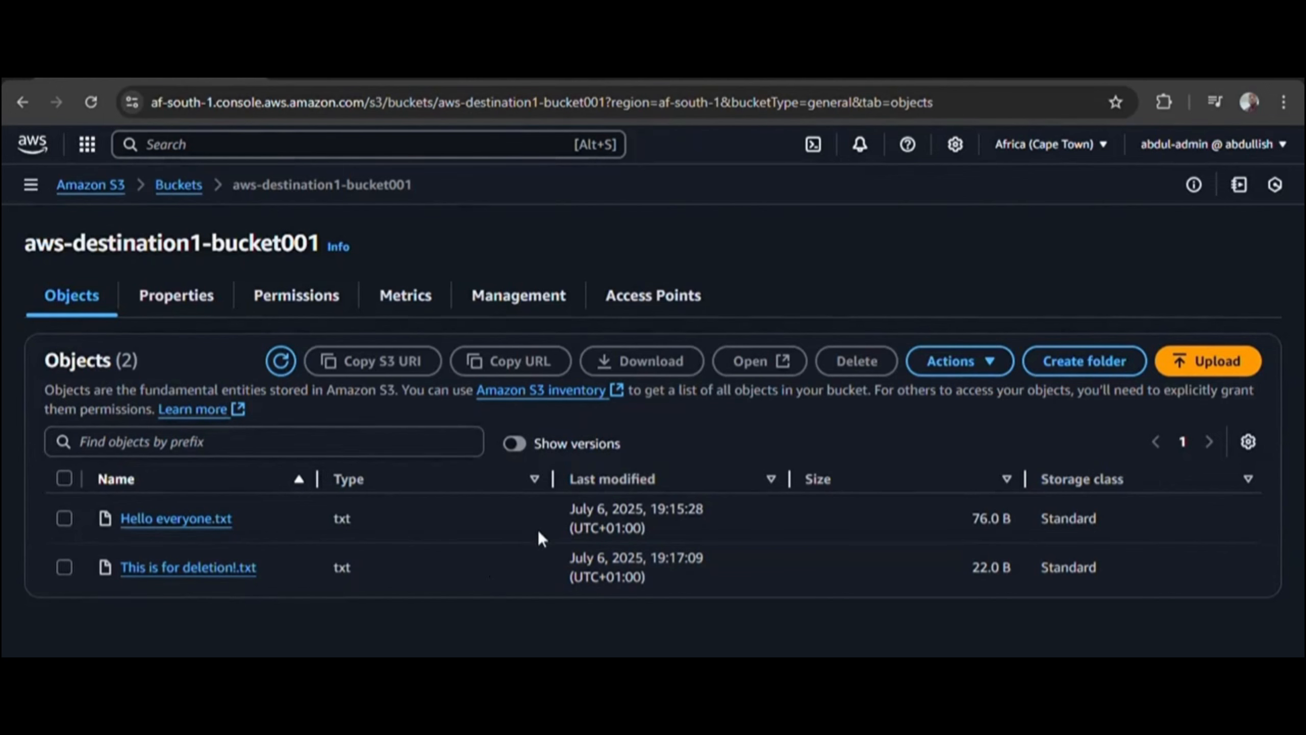
# Start deleting This is for deletion!.txt from aws-source1-bucket and review the warnings and confirmation instruction on the deletion page
pyautogui.click(178, 186)
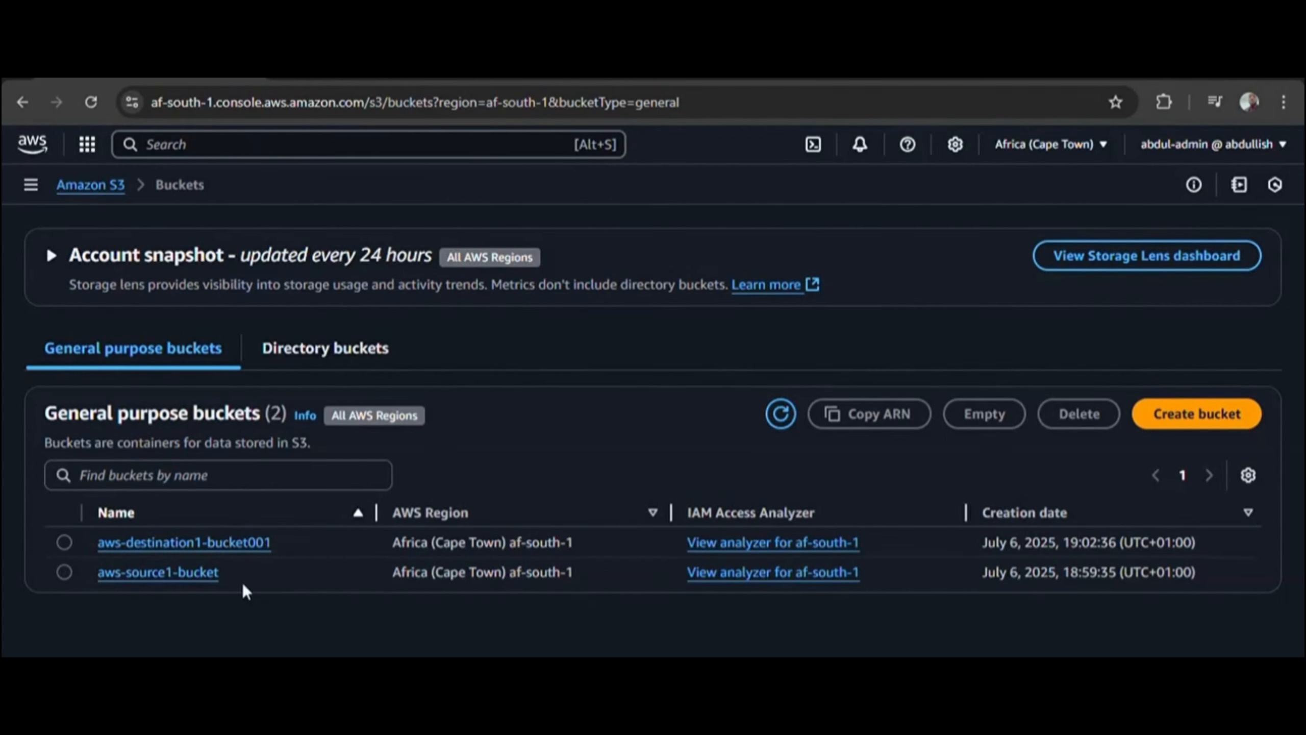
pyautogui.click(175, 573)
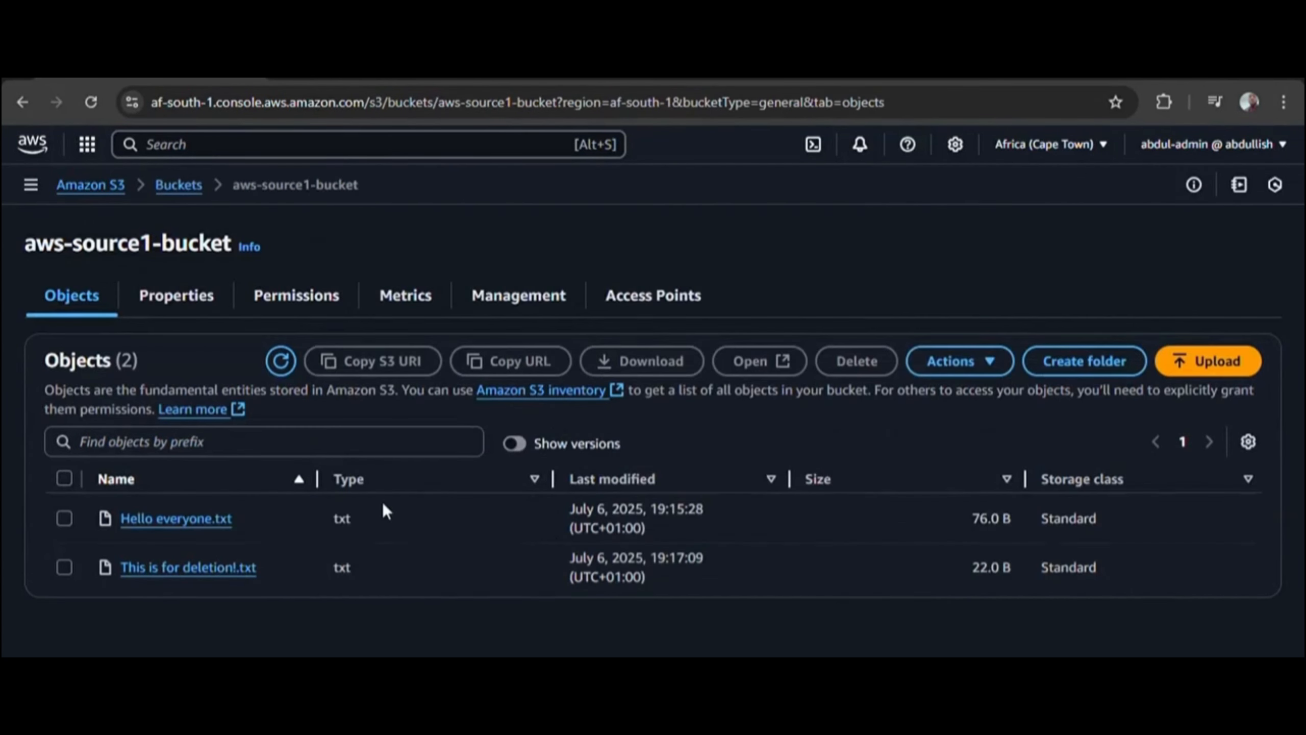
pyautogui.click(65, 568)
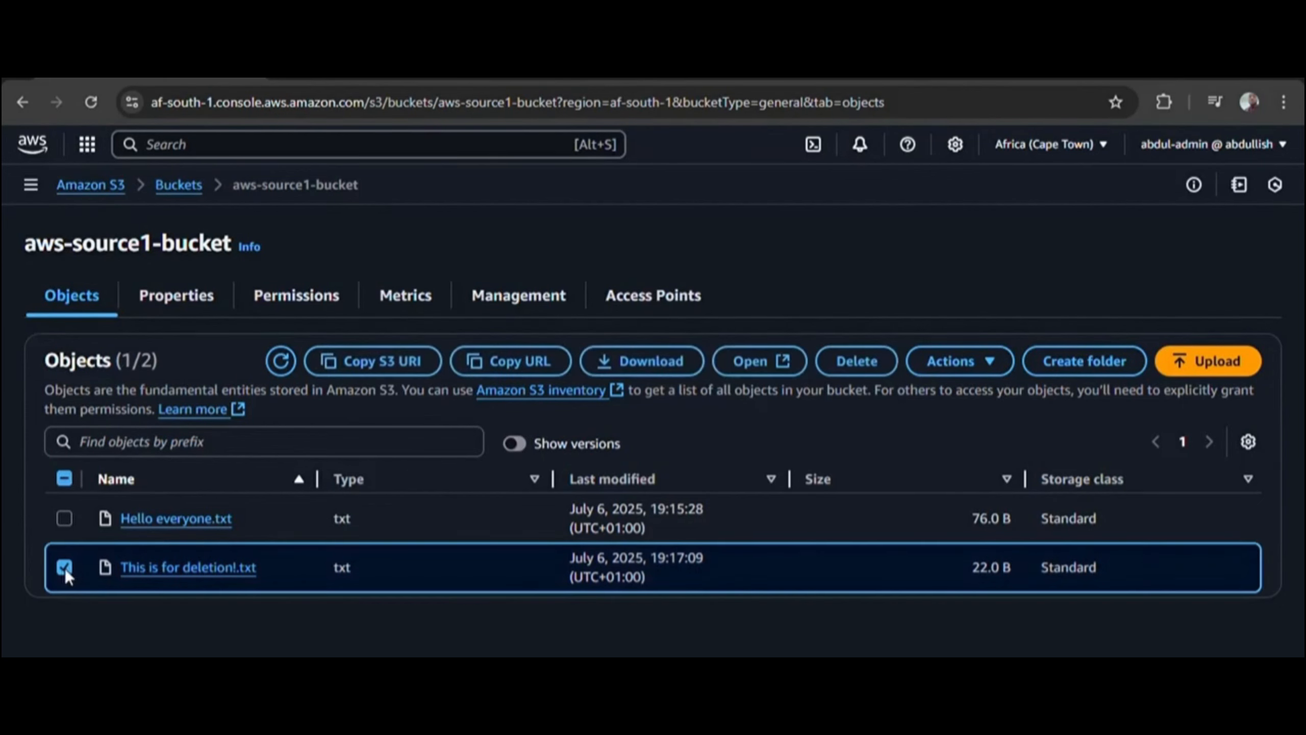
pyautogui.click(860, 366)
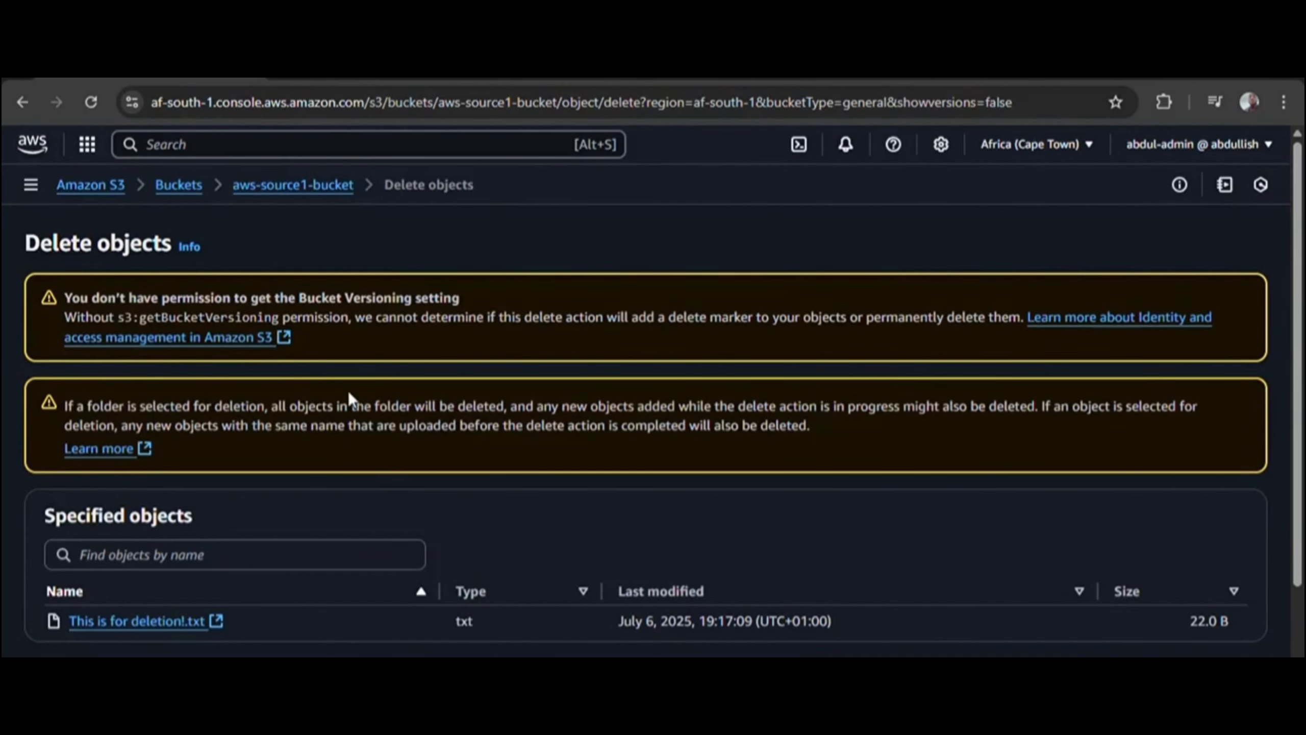
pyautogui.scroll(-3, 348, 390)
pyautogui.scroll(1, 359, 396)
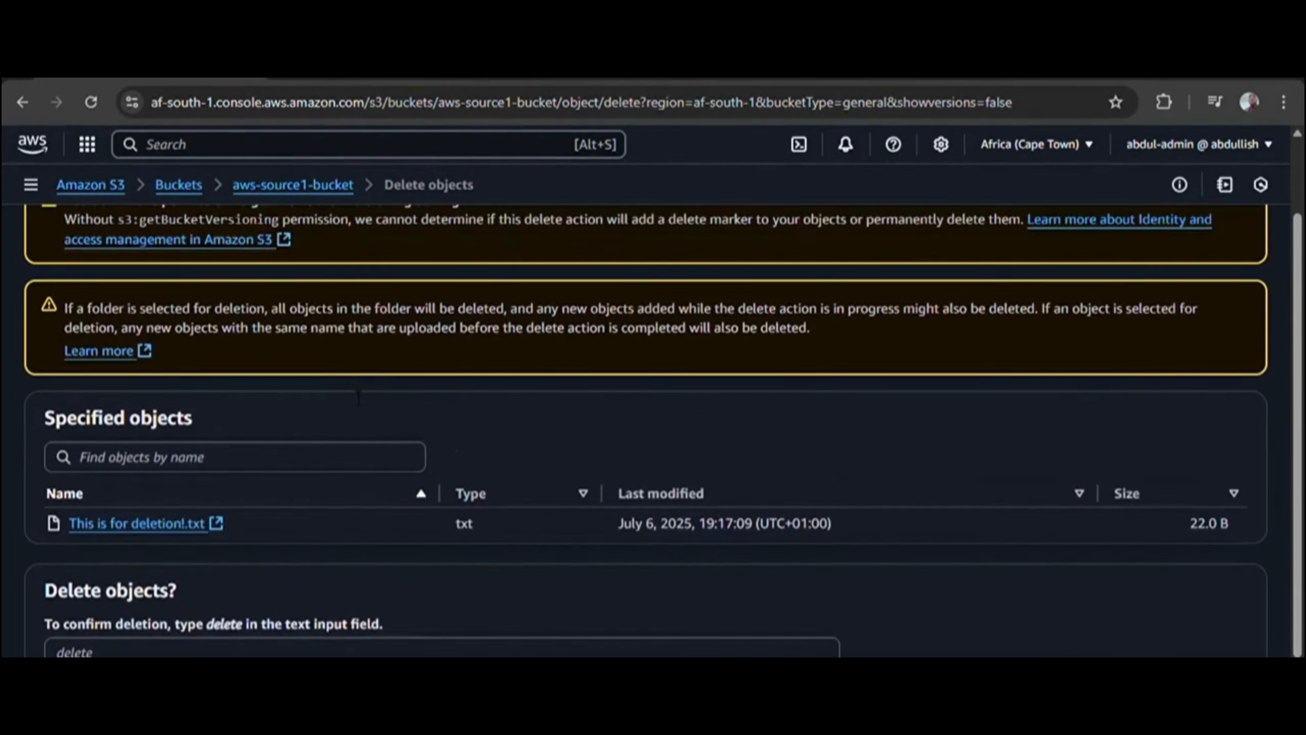
pyautogui.scroll(2, 358, 396)
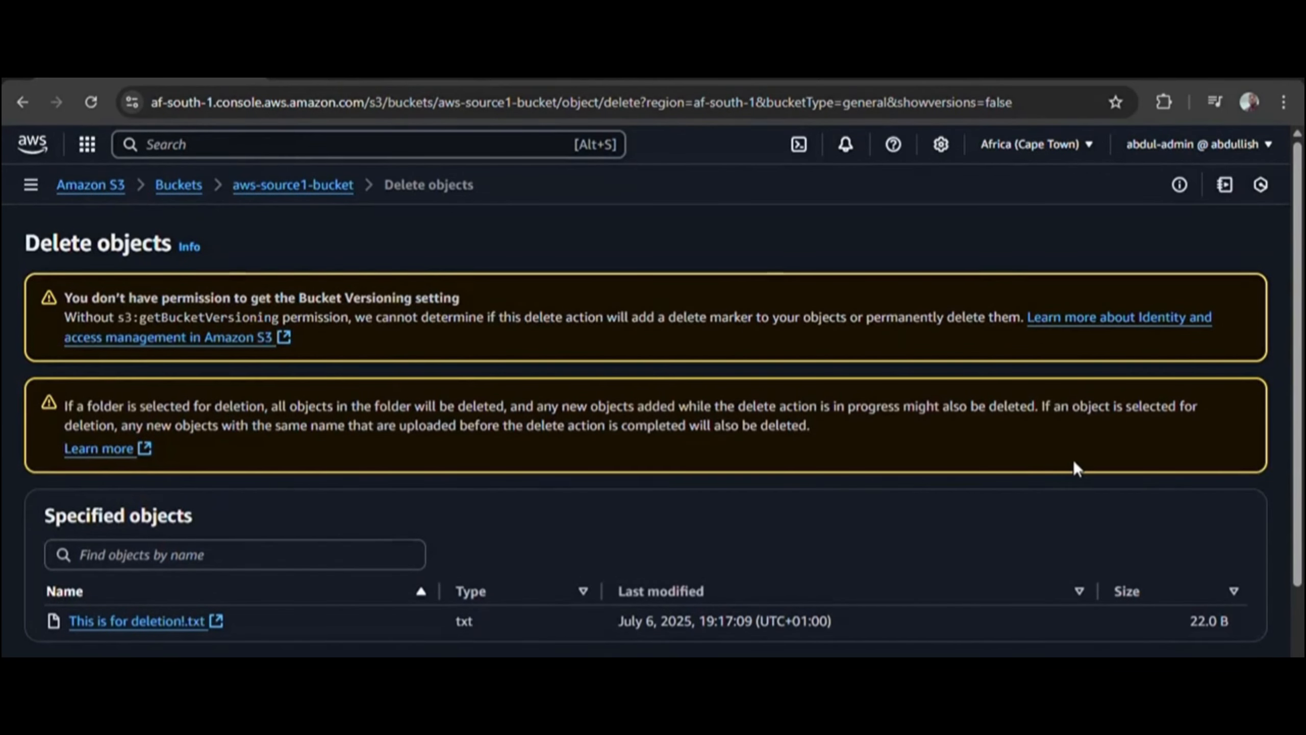
pyautogui.scroll(-3, 679, 624)
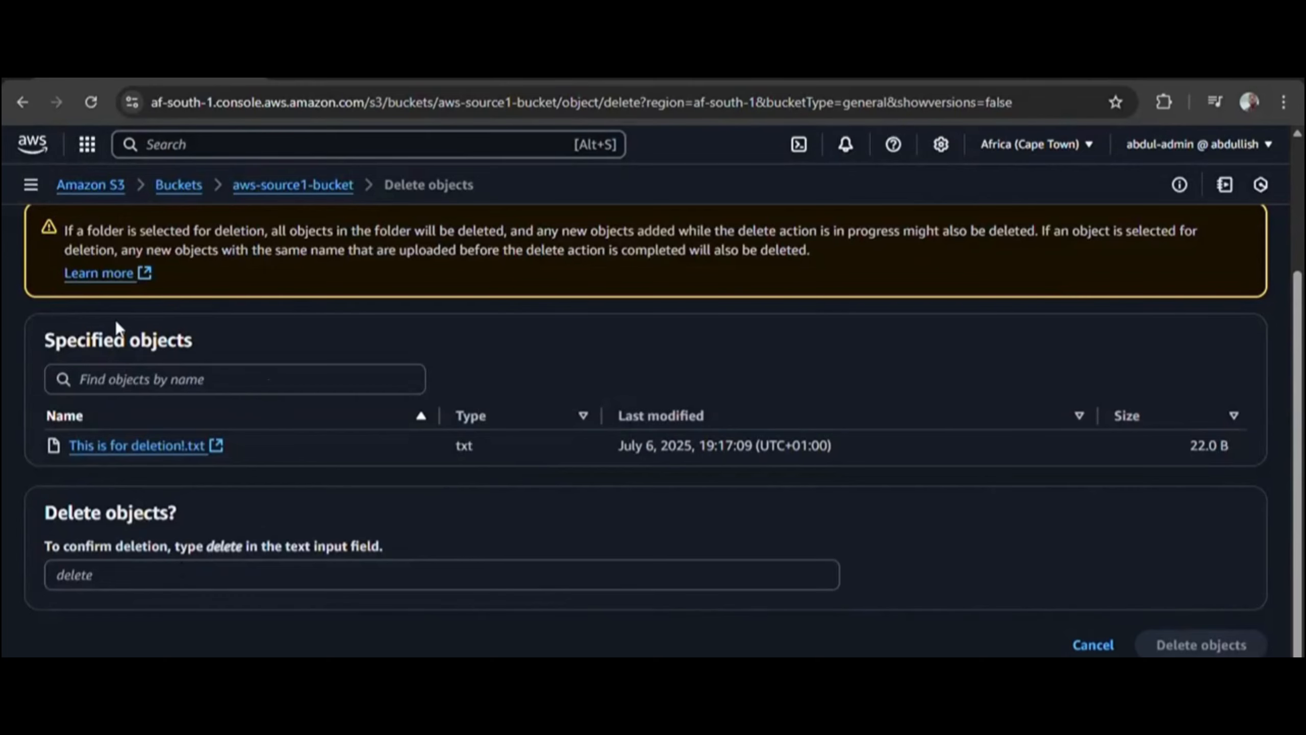
pyautogui.scroll(2, 138, 392)
pyautogui.scroll(-2, 137, 392)
pyautogui.moveTo(43, 523); pyautogui.dragTo(188, 522)
pyautogui.moveTo(53, 546); pyautogui.dragTo(144, 547)
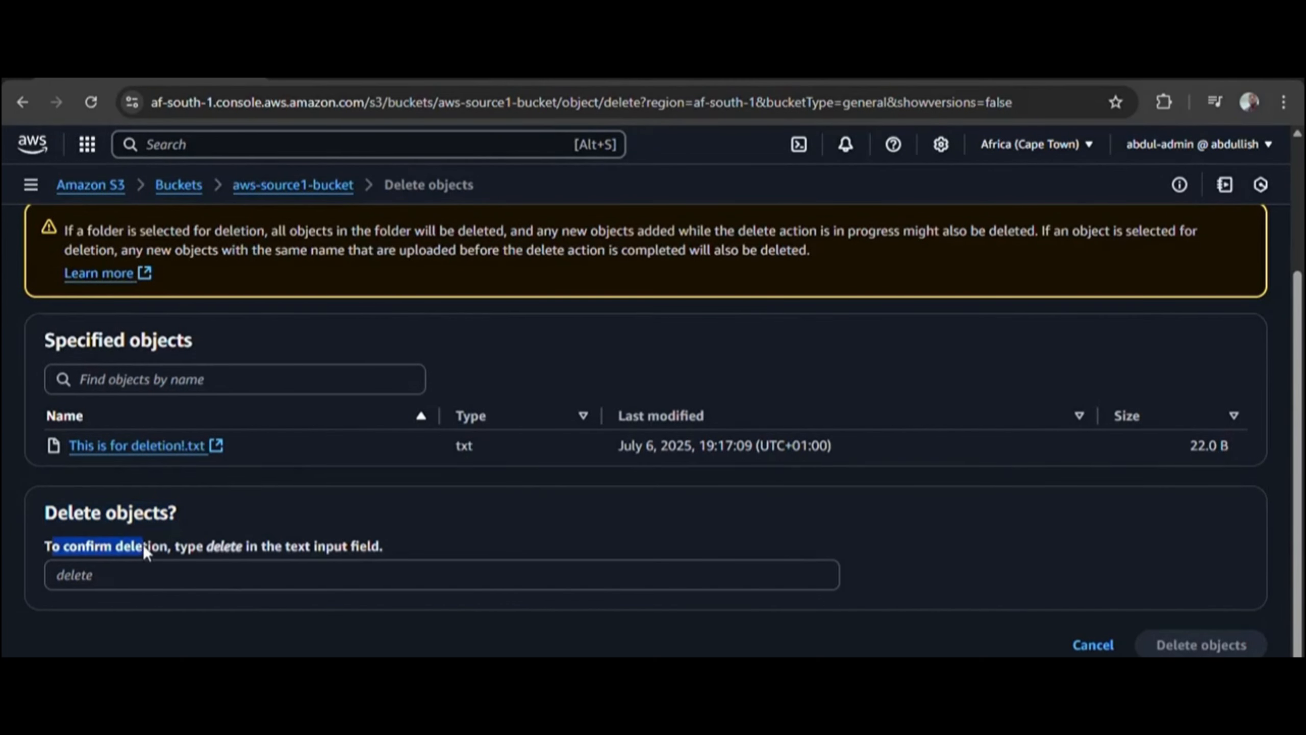
pyautogui.doubleClick(222, 546)
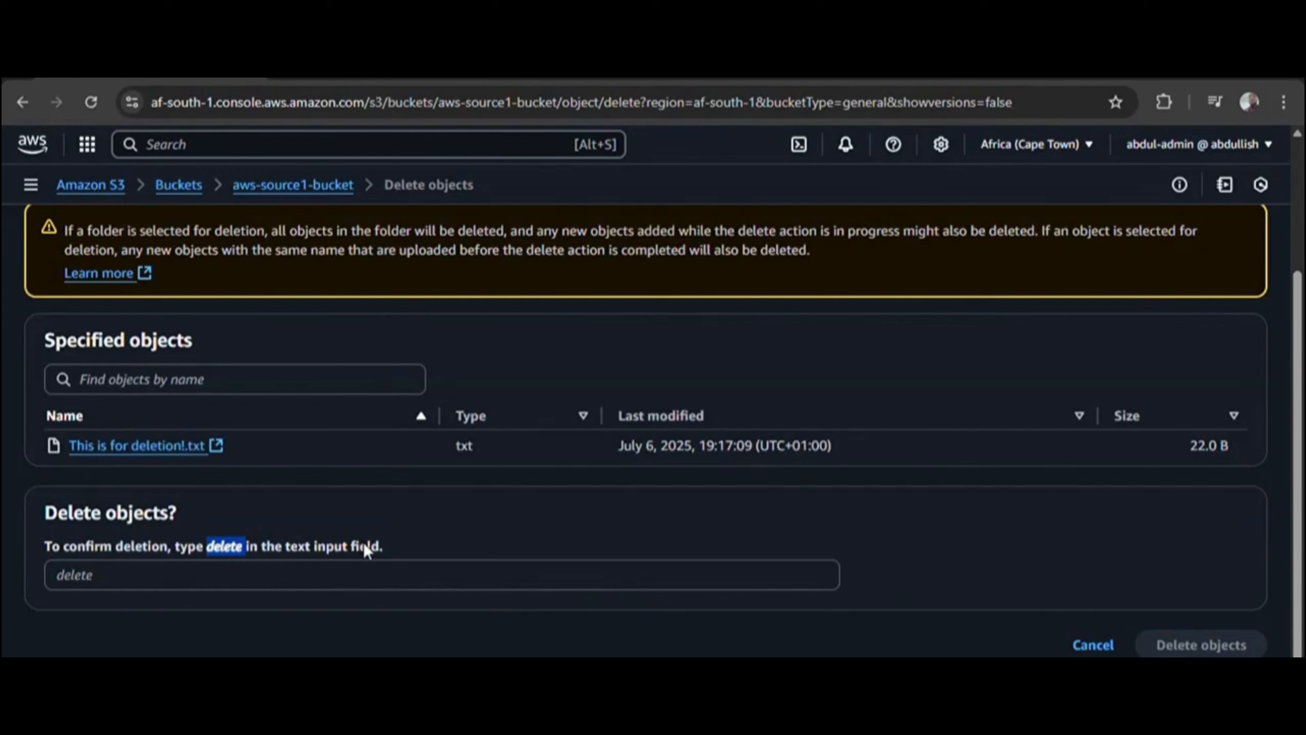
# Enter delete as the confirmation text and carry out the deletion of This is for deletion!.txt
pyautogui.click(249, 591)
pyautogui.write('delete')
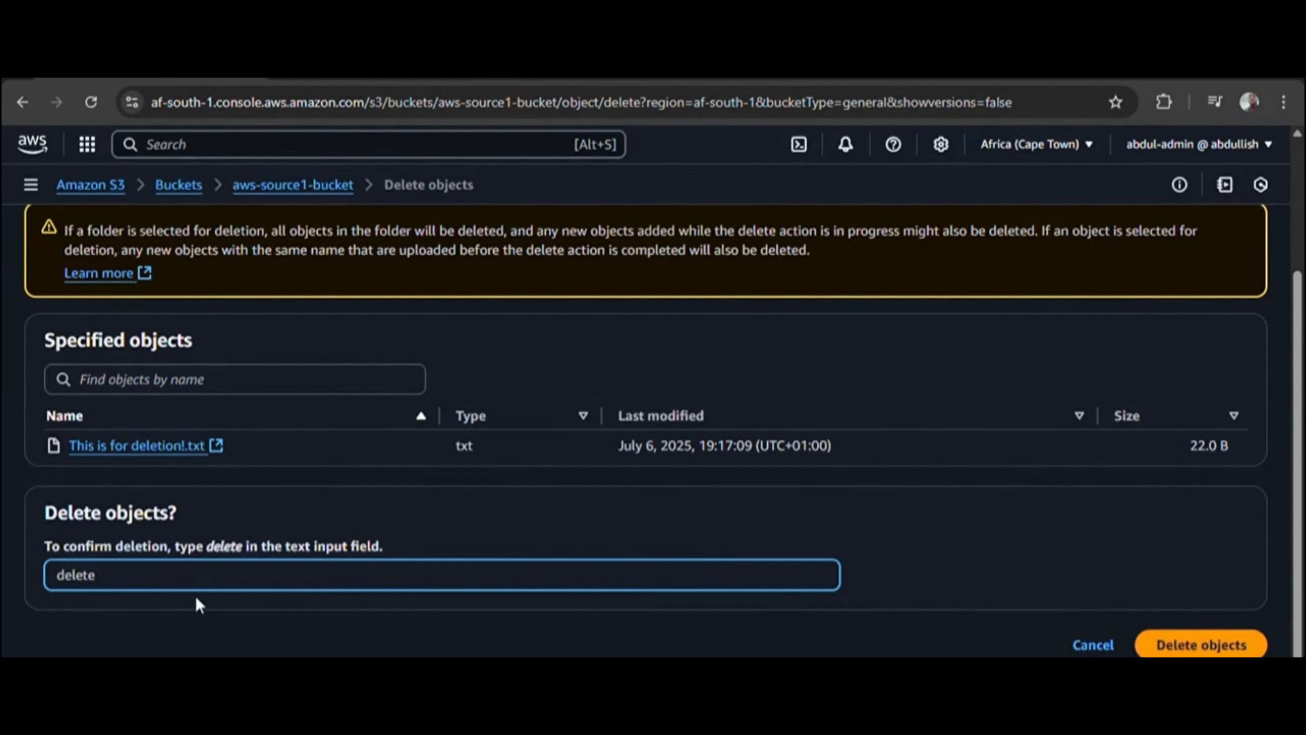
pyautogui.press('BackSpace')
pyautogui.write('w')
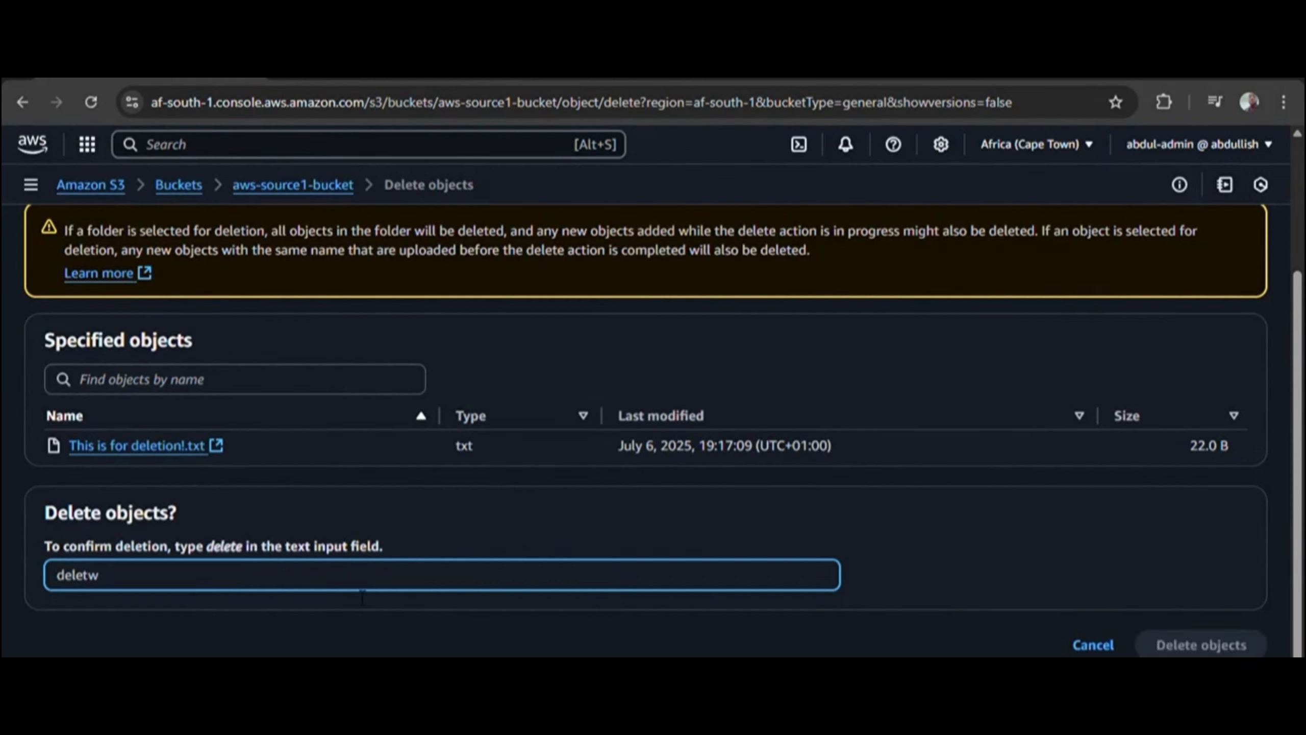
pyautogui.click(1197, 641)
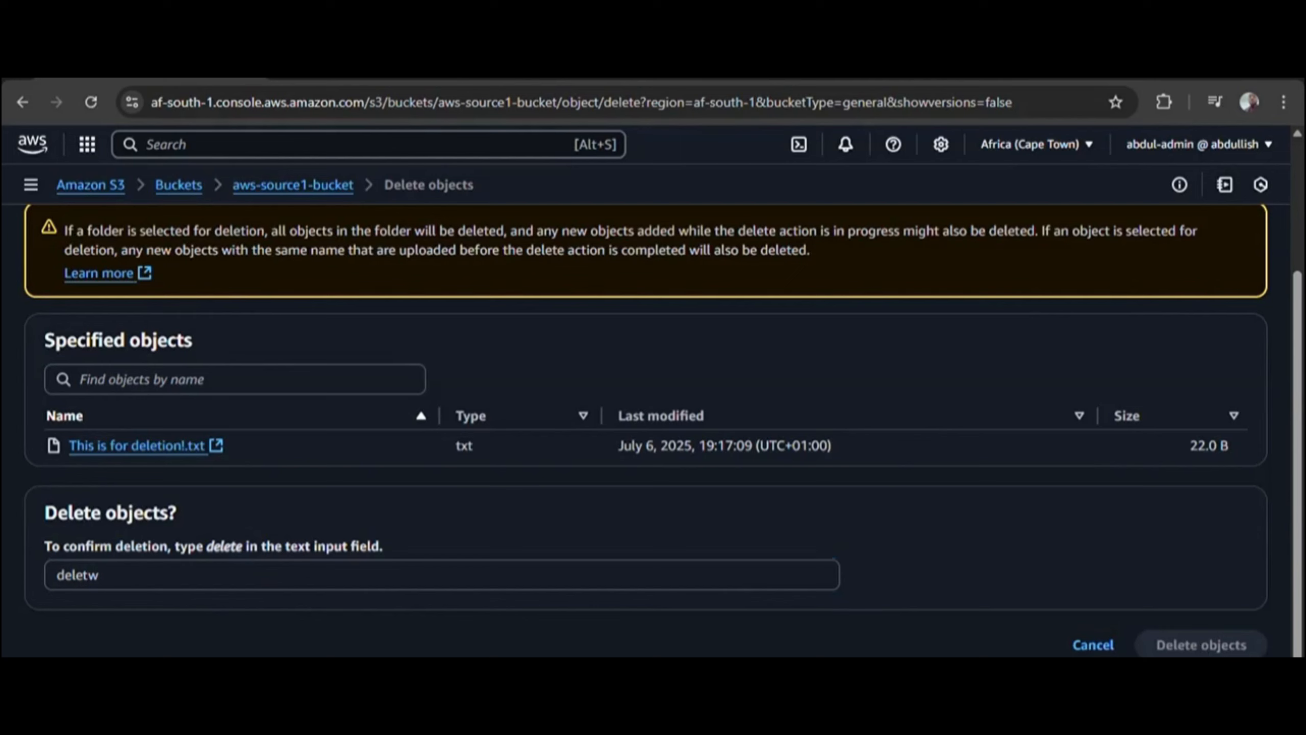
pyautogui.click(178, 582)
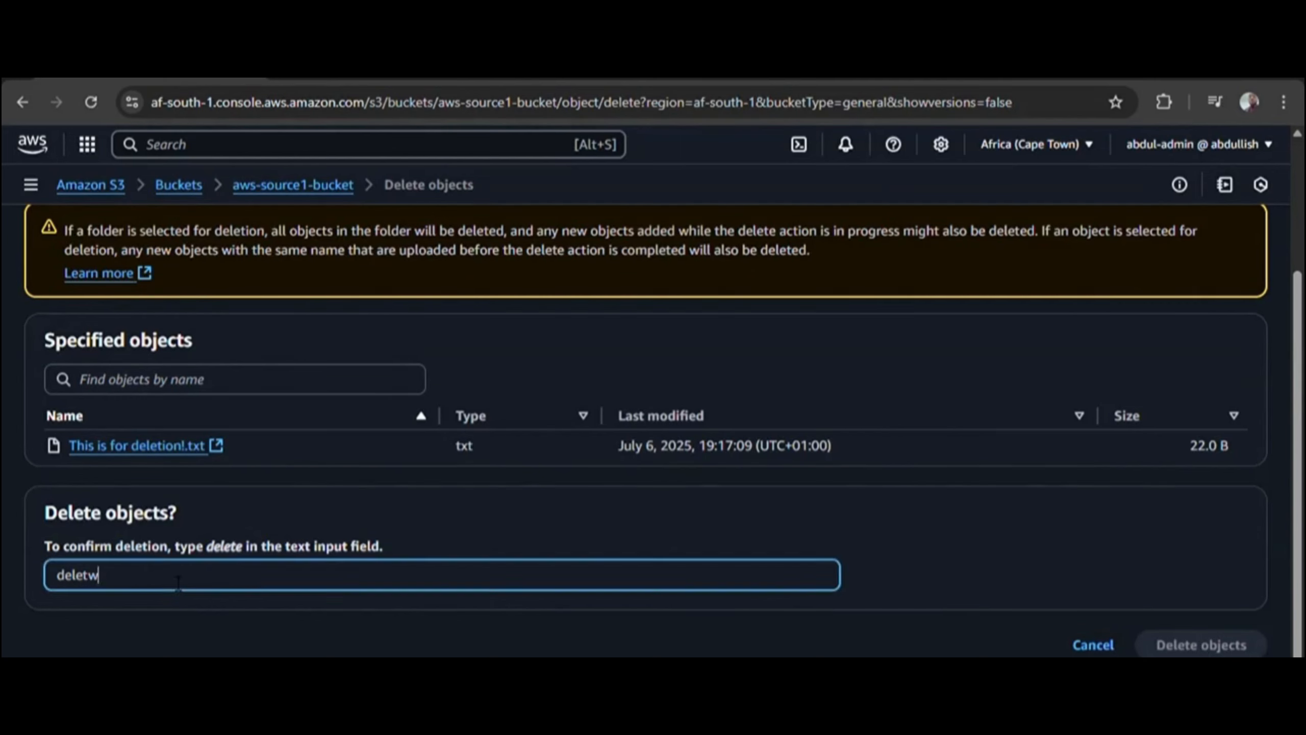
pyautogui.press('BackSpace')
pyautogui.write('e')
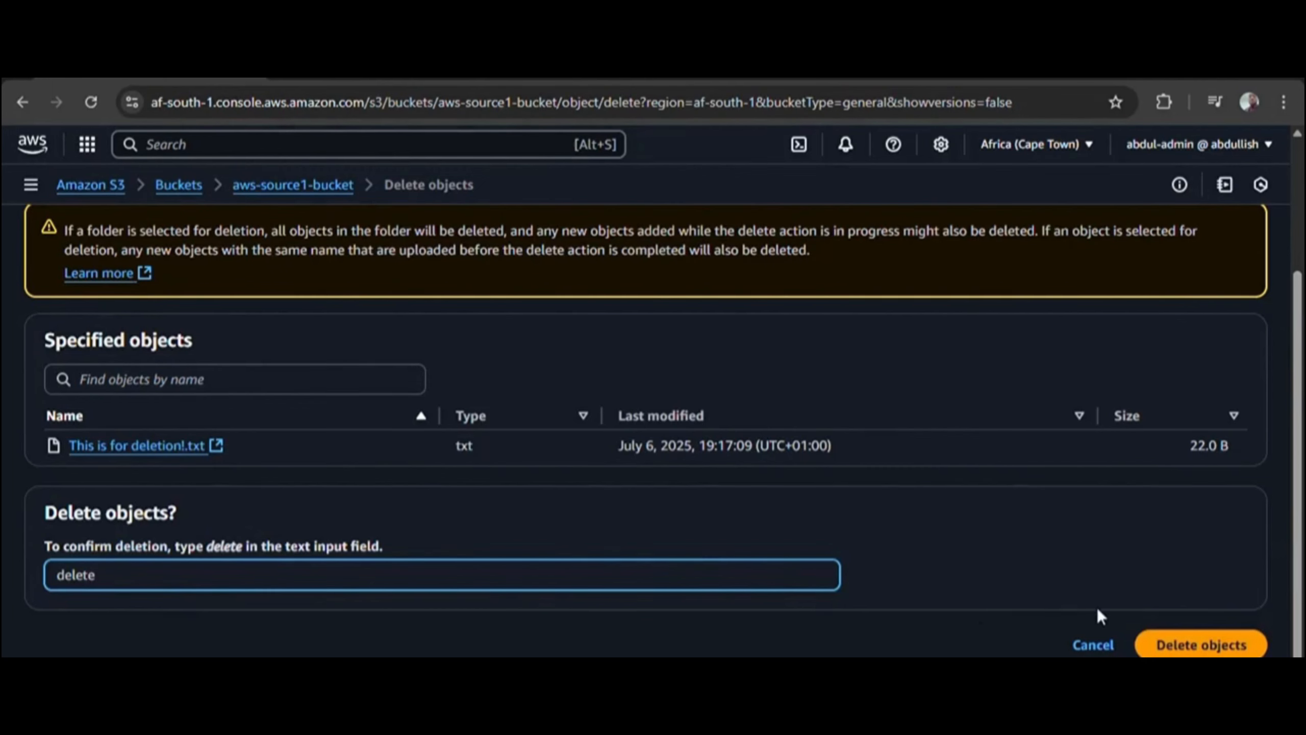
pyautogui.click(1201, 644)
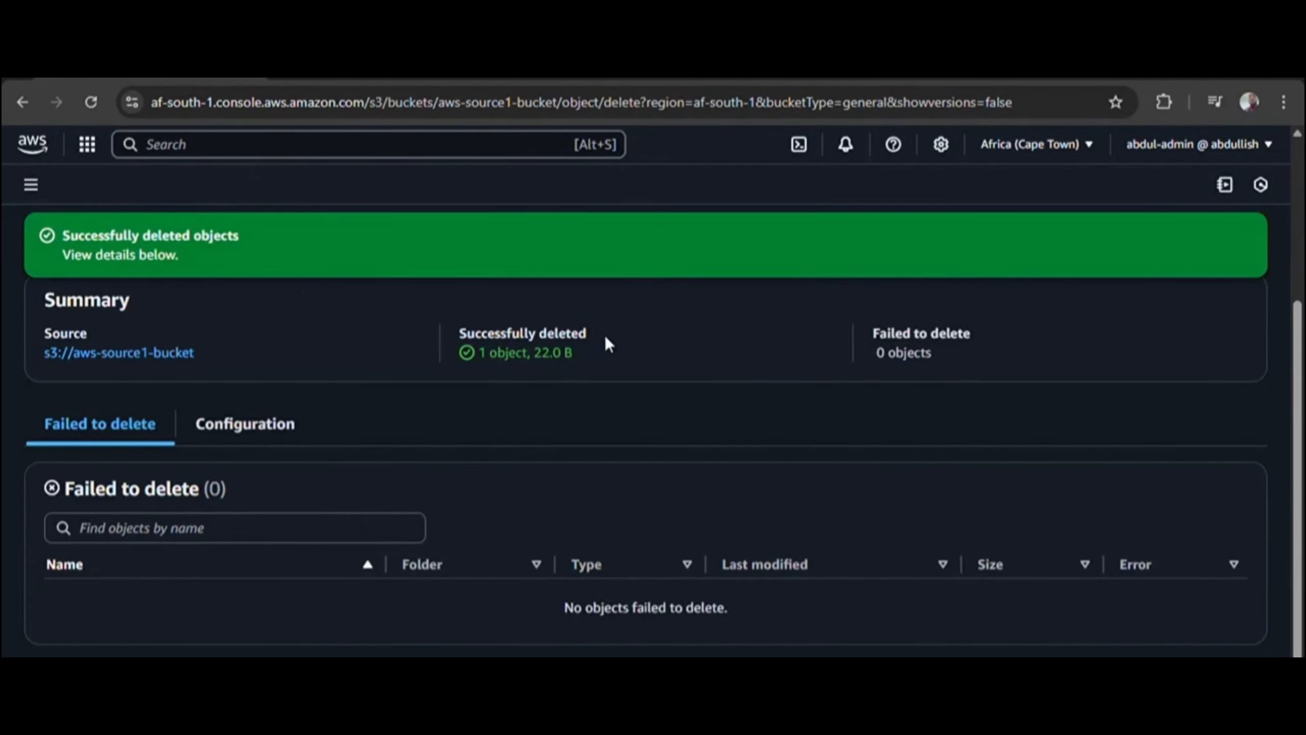
# Review the deletion summary, close it, and refresh the object list of aws-source1-bucket
pyautogui.moveTo(605, 338); pyautogui.dragTo(437, 333)
pyautogui.click(591, 350)
pyautogui.scroll(5, 1121, 356)
pyautogui.click(1229, 303)
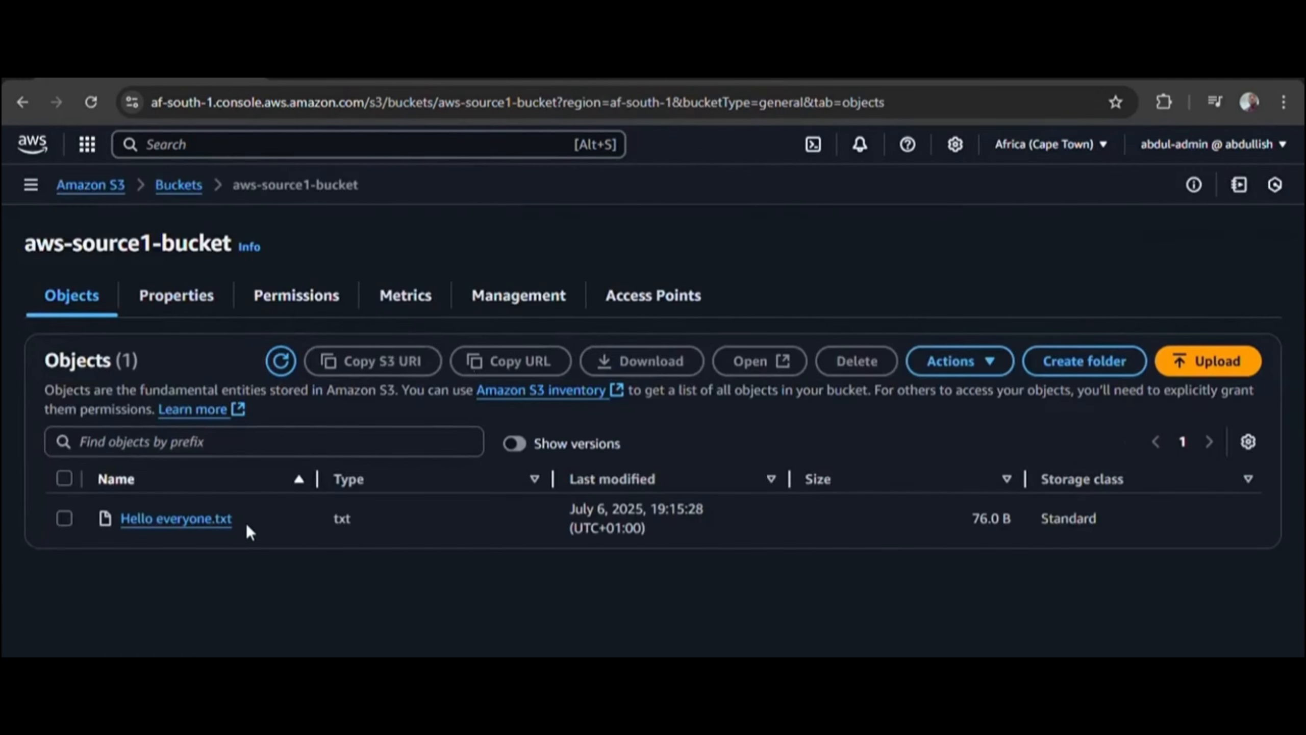
pyautogui.moveTo(24, 245); pyautogui.dragTo(223, 245)
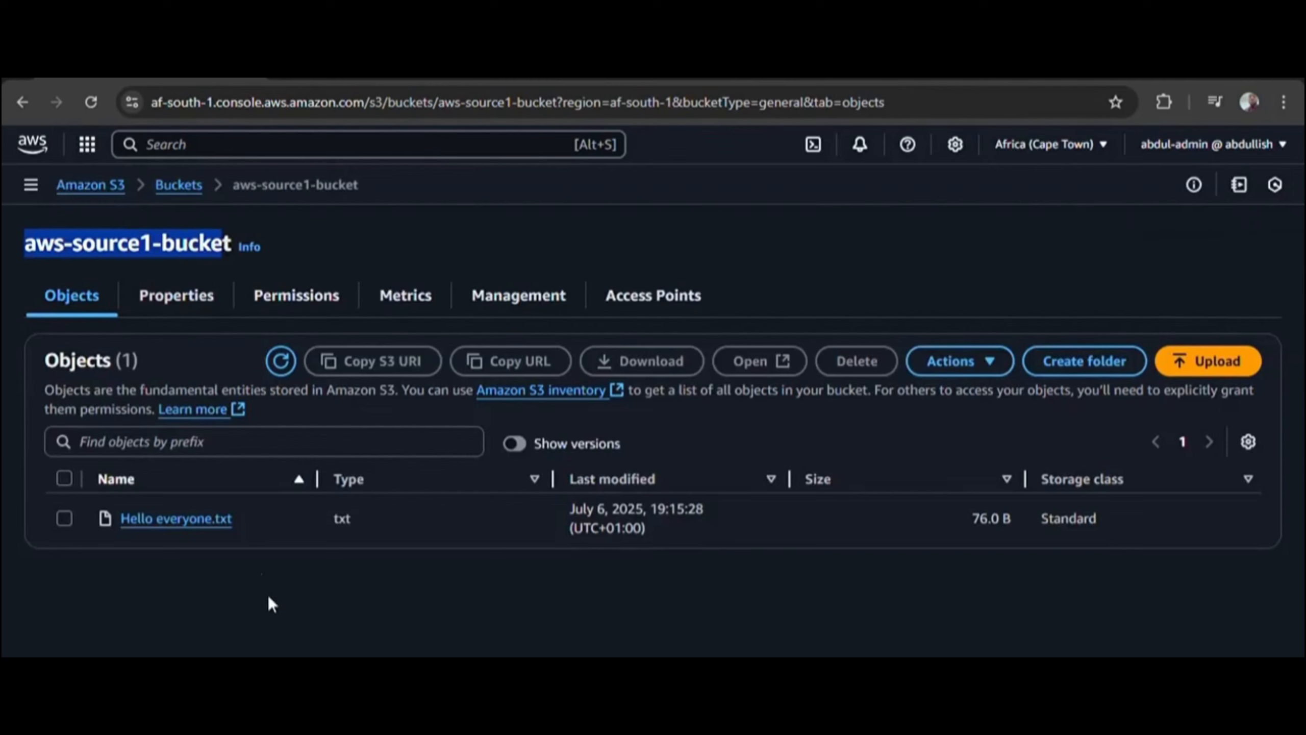
pyautogui.click(280, 363)
pyautogui.click(280, 363)
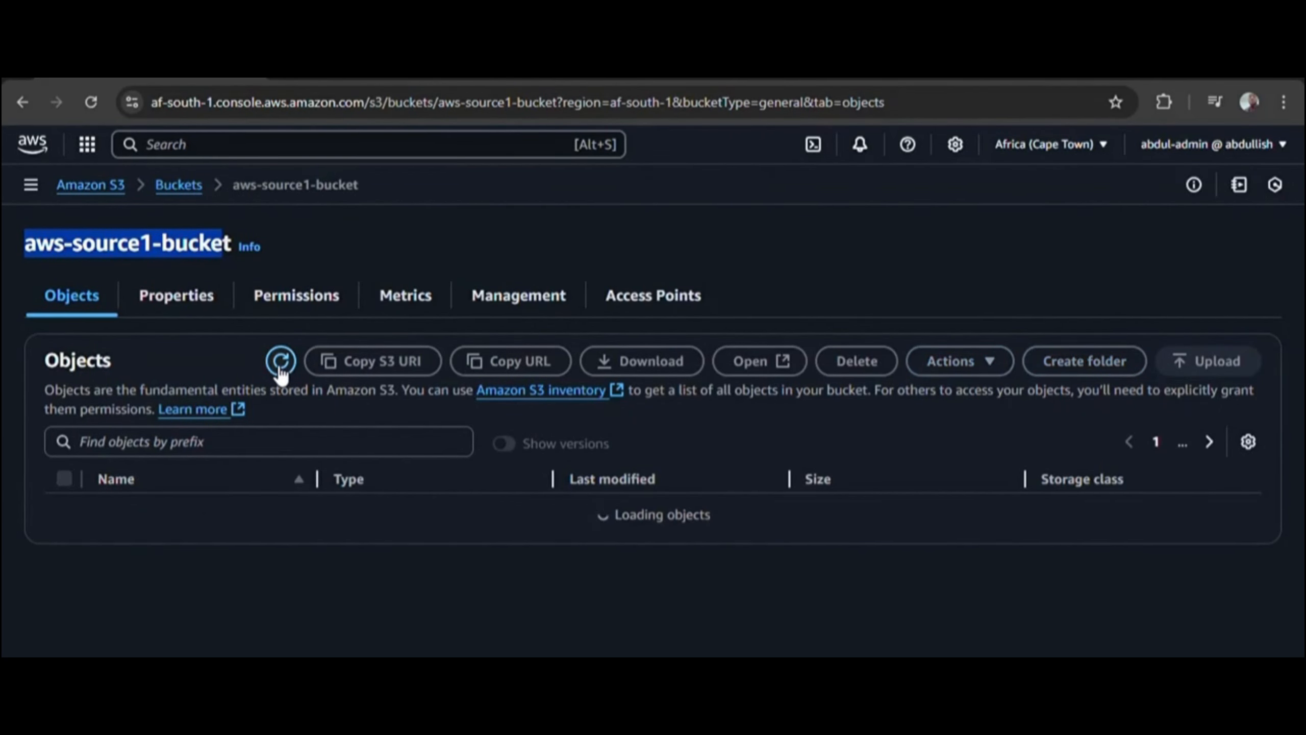
# Check whether aws-destination1-bucket001 still holds This is for deletion!.txt, and return to the bucket list
pyautogui.click(179, 186)
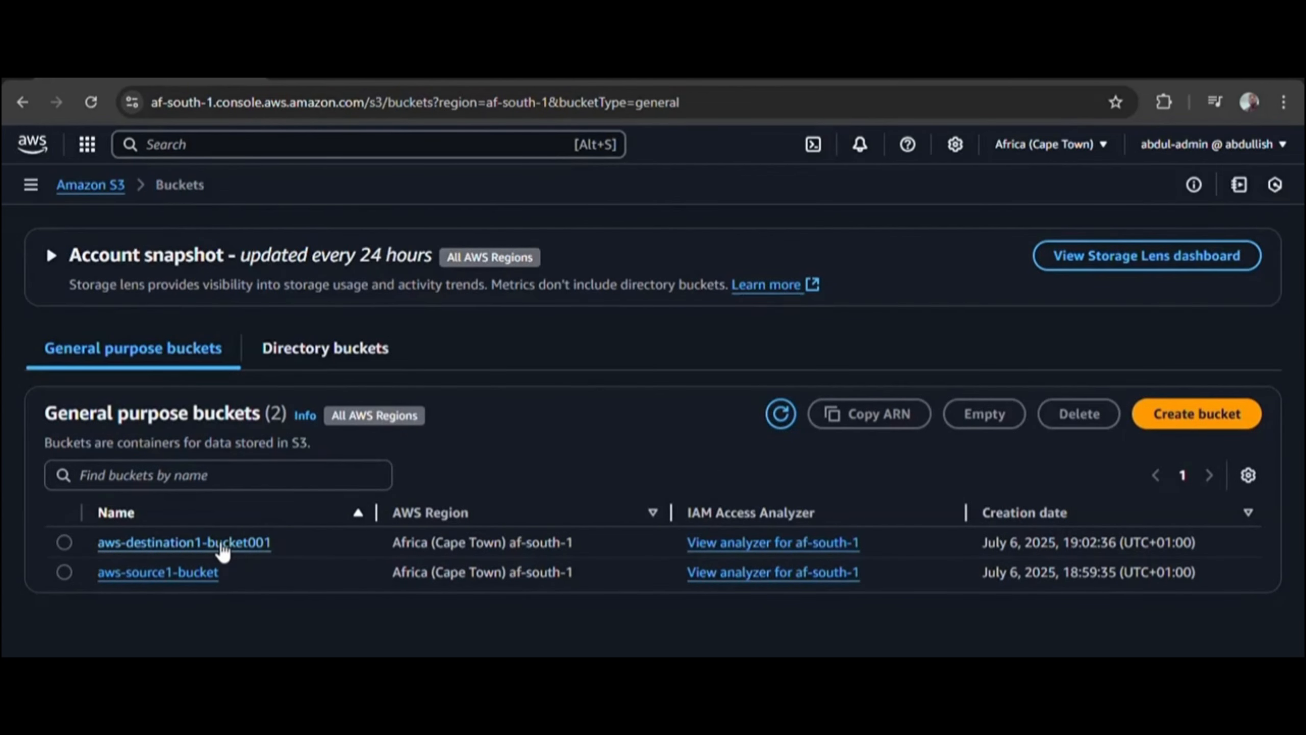
pyautogui.click(219, 543)
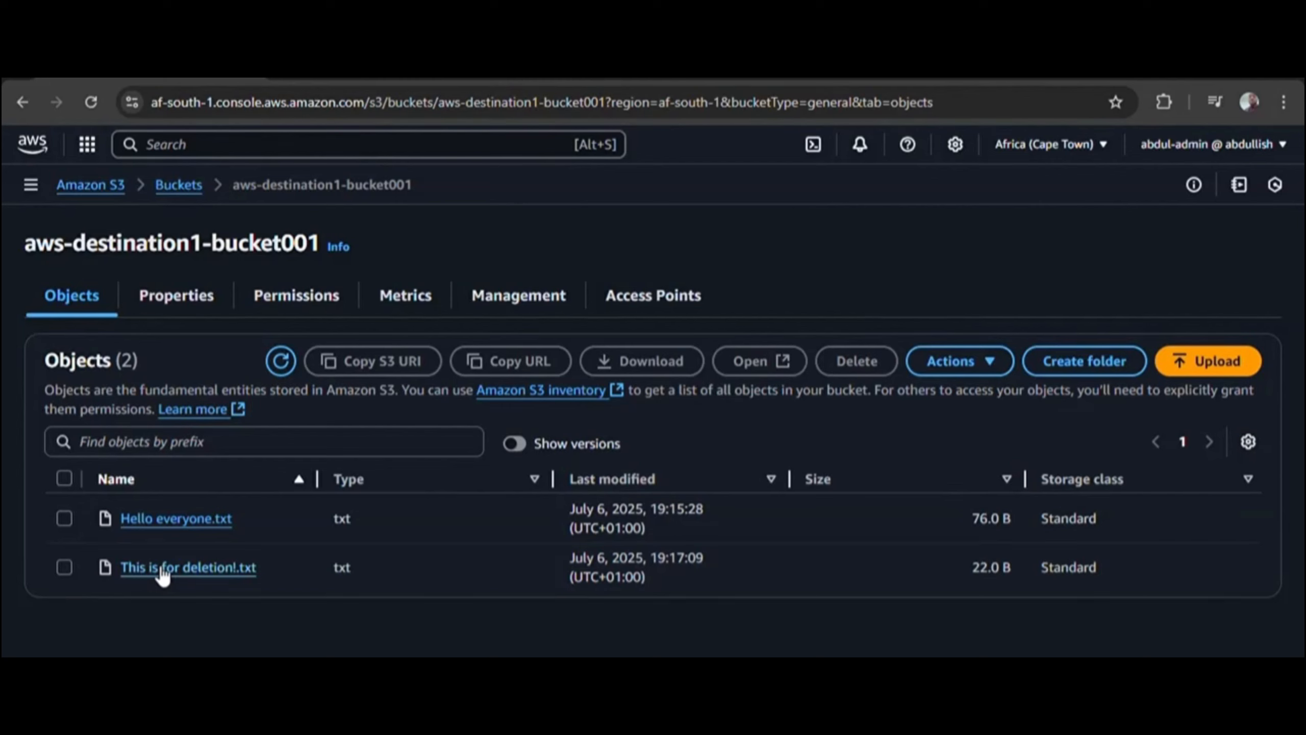
pyautogui.click(180, 186)
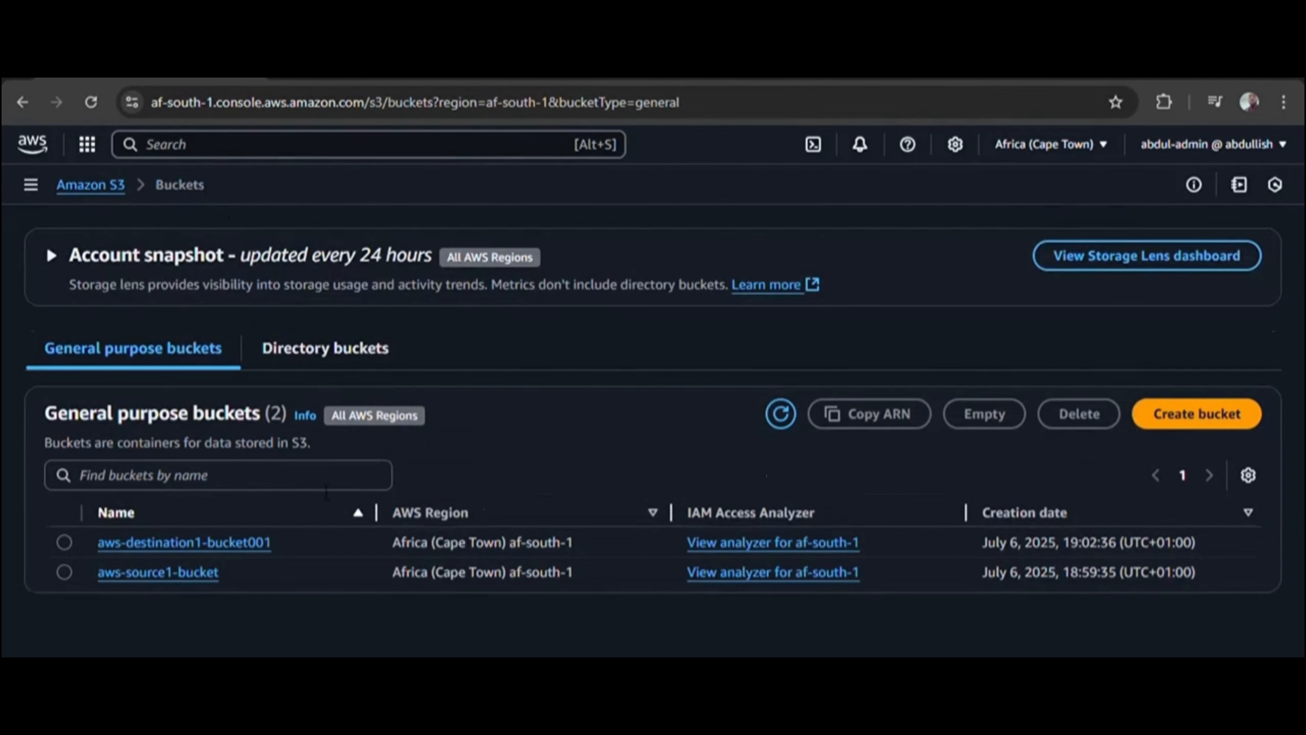
# Turn on the display of object versions in aws-source1-bucket and reload the object list
pyautogui.click(166, 583)
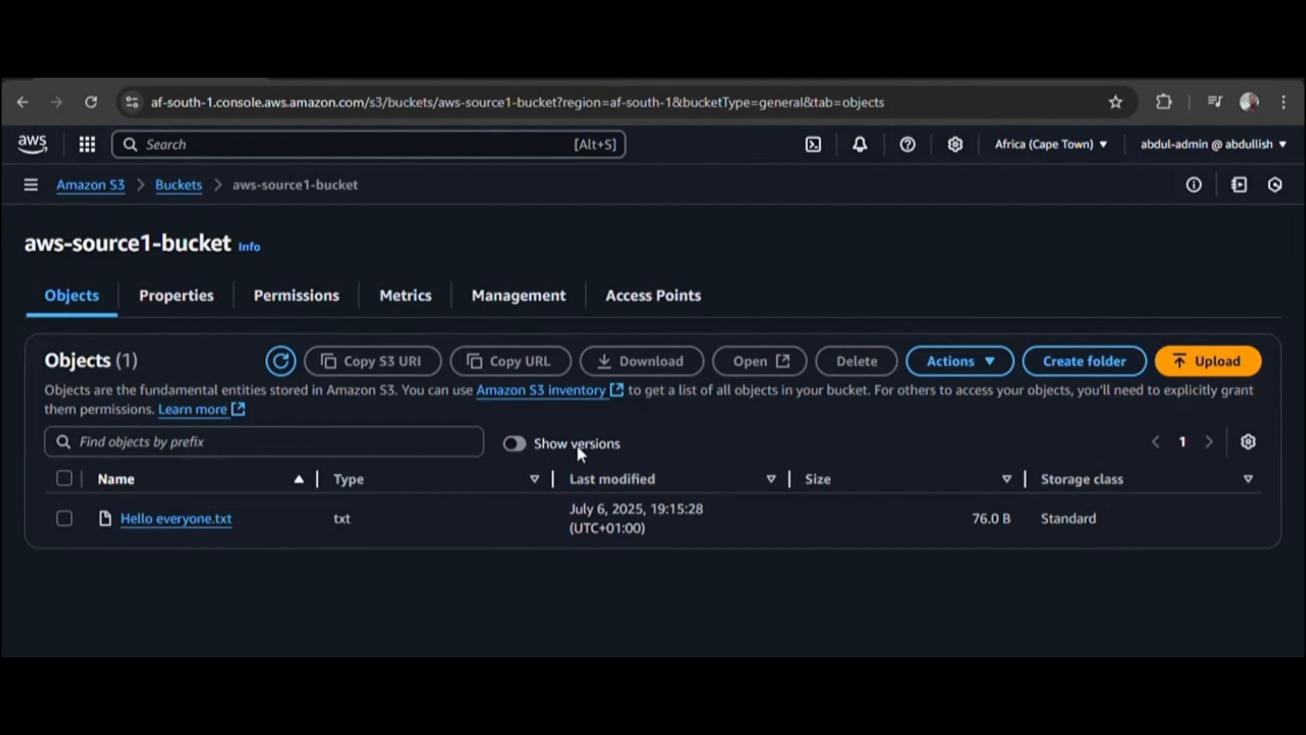
pyautogui.click(519, 444)
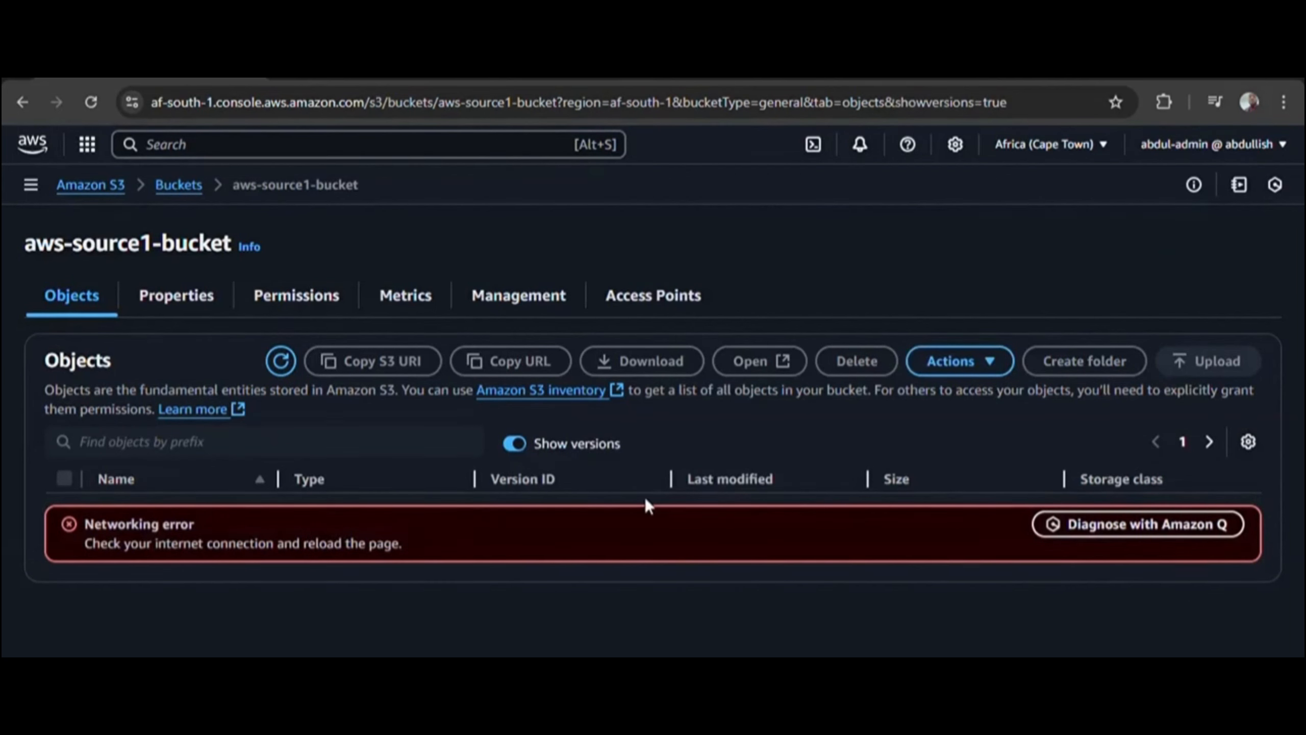
pyautogui.click(284, 364)
pyautogui.click(282, 366)
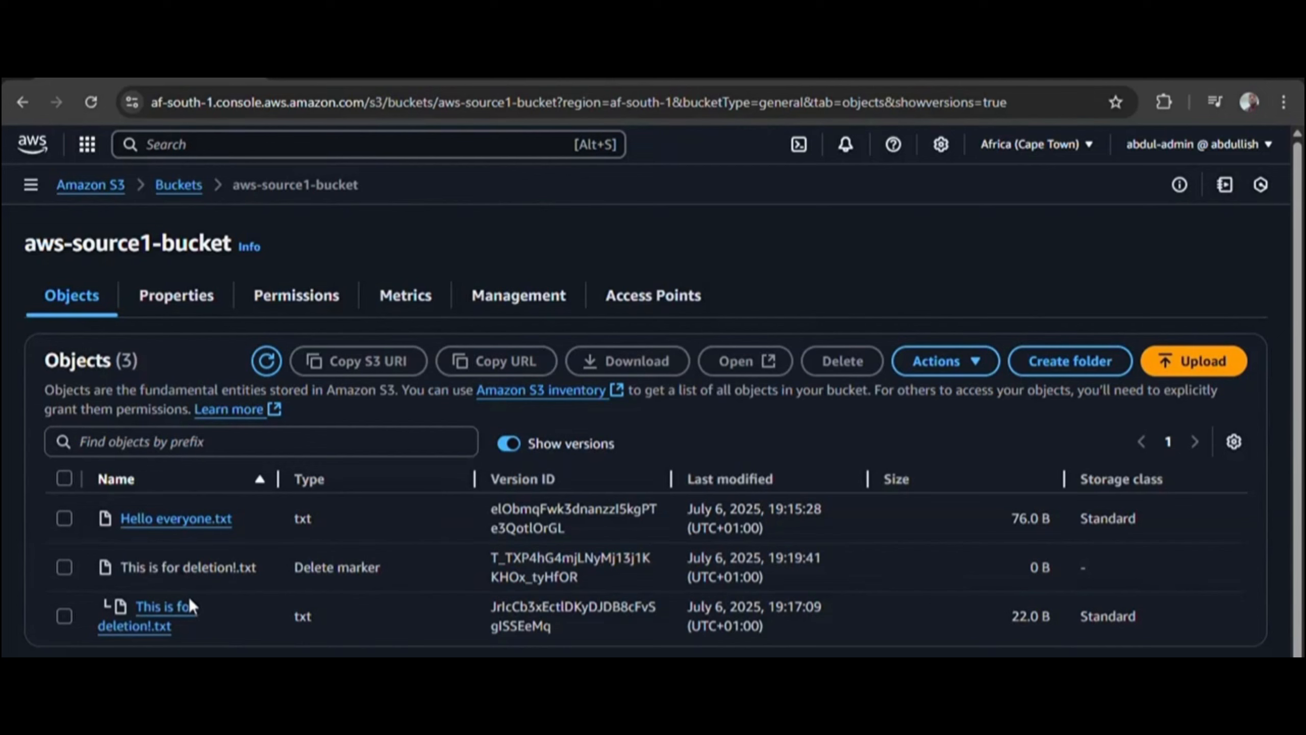
# Examine the delete marker and the underlying stored version of This is for deletion!.txt in the version list
pyautogui.click(65, 566)
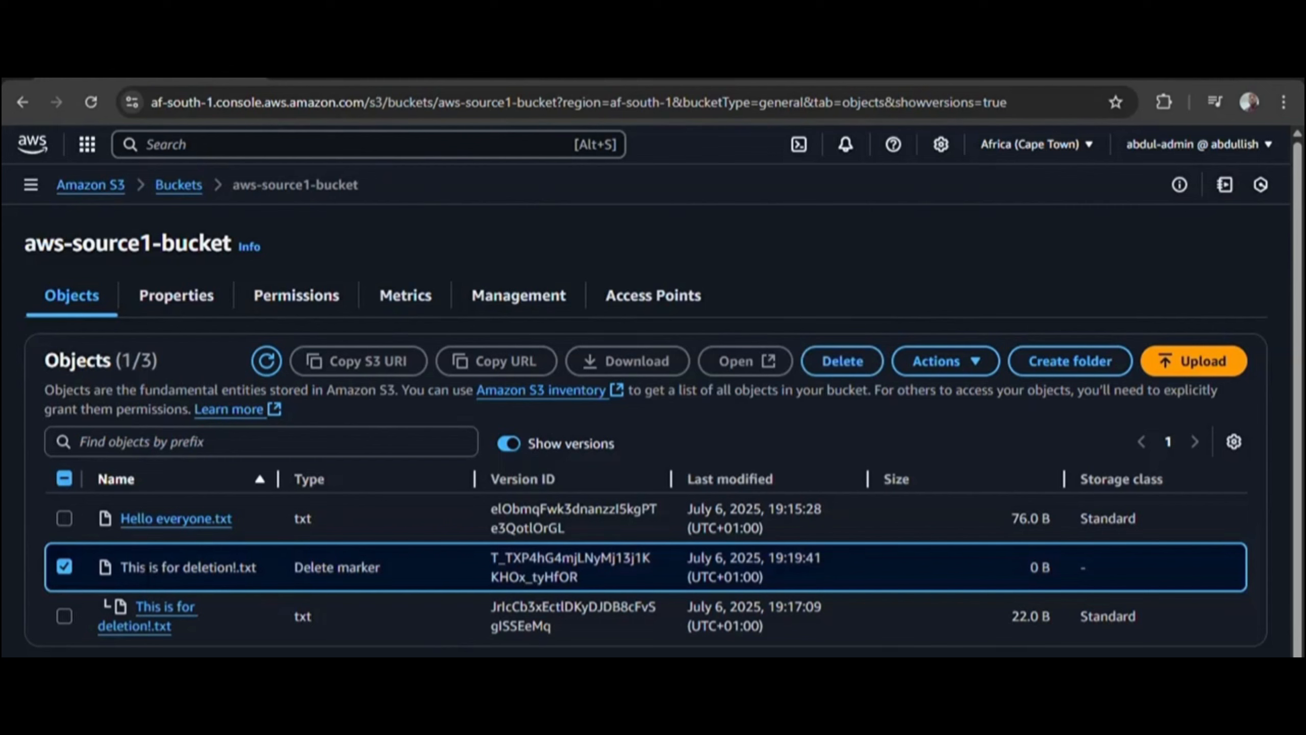
pyautogui.moveTo(129, 567); pyautogui.dragTo(245, 567)
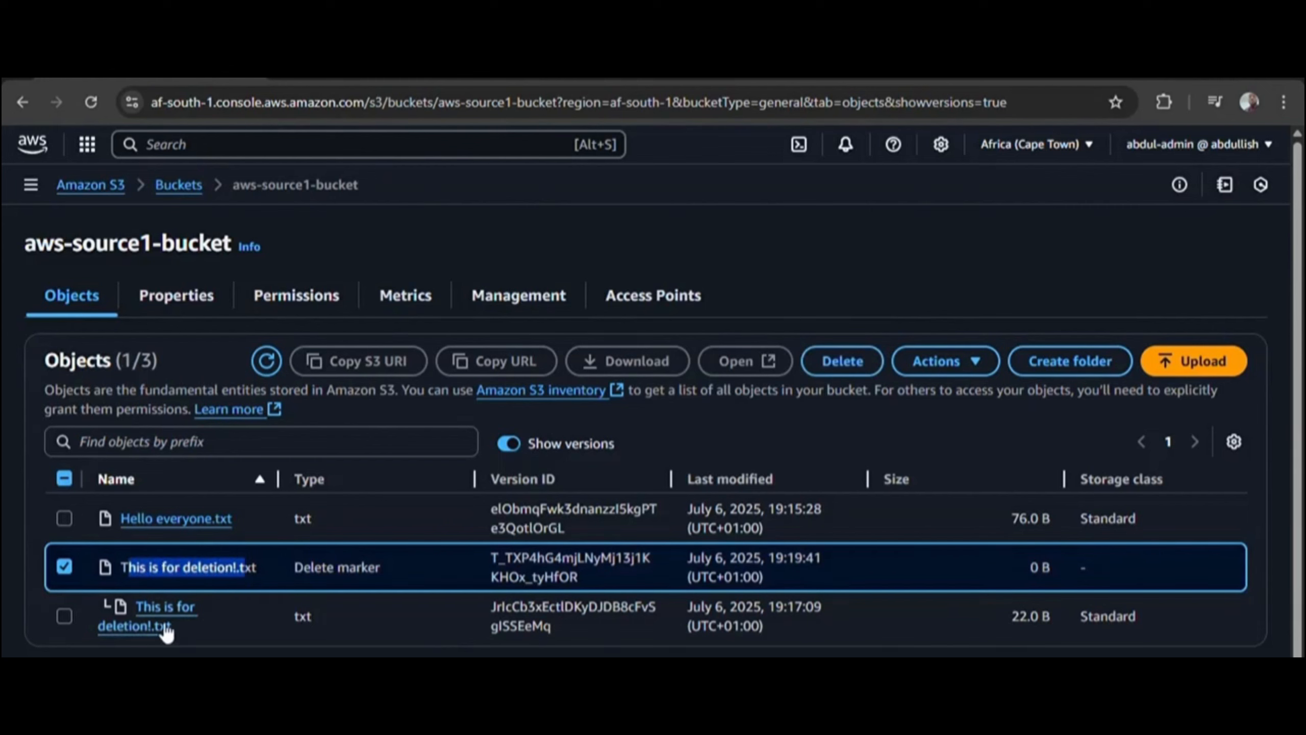
pyautogui.click(185, 623)
pyautogui.moveTo(184, 623); pyautogui.dragTo(143, 608)
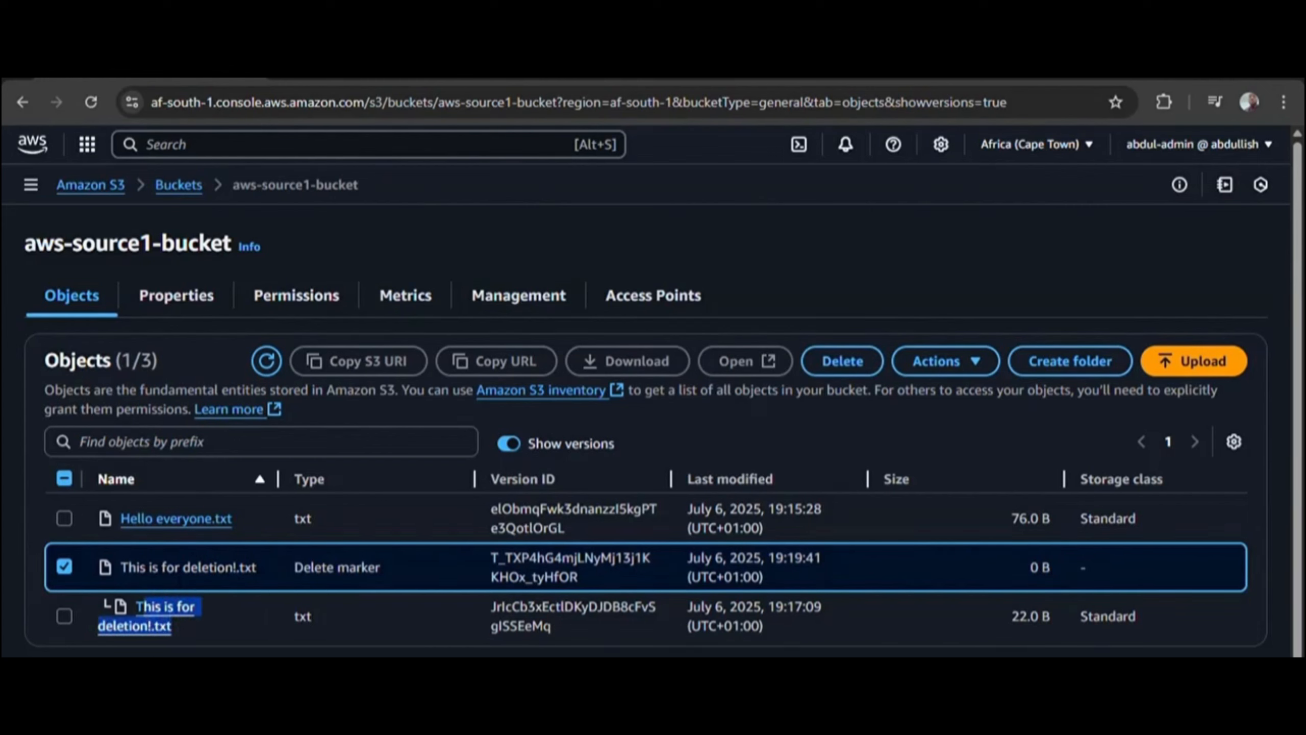
pyautogui.click(216, 624)
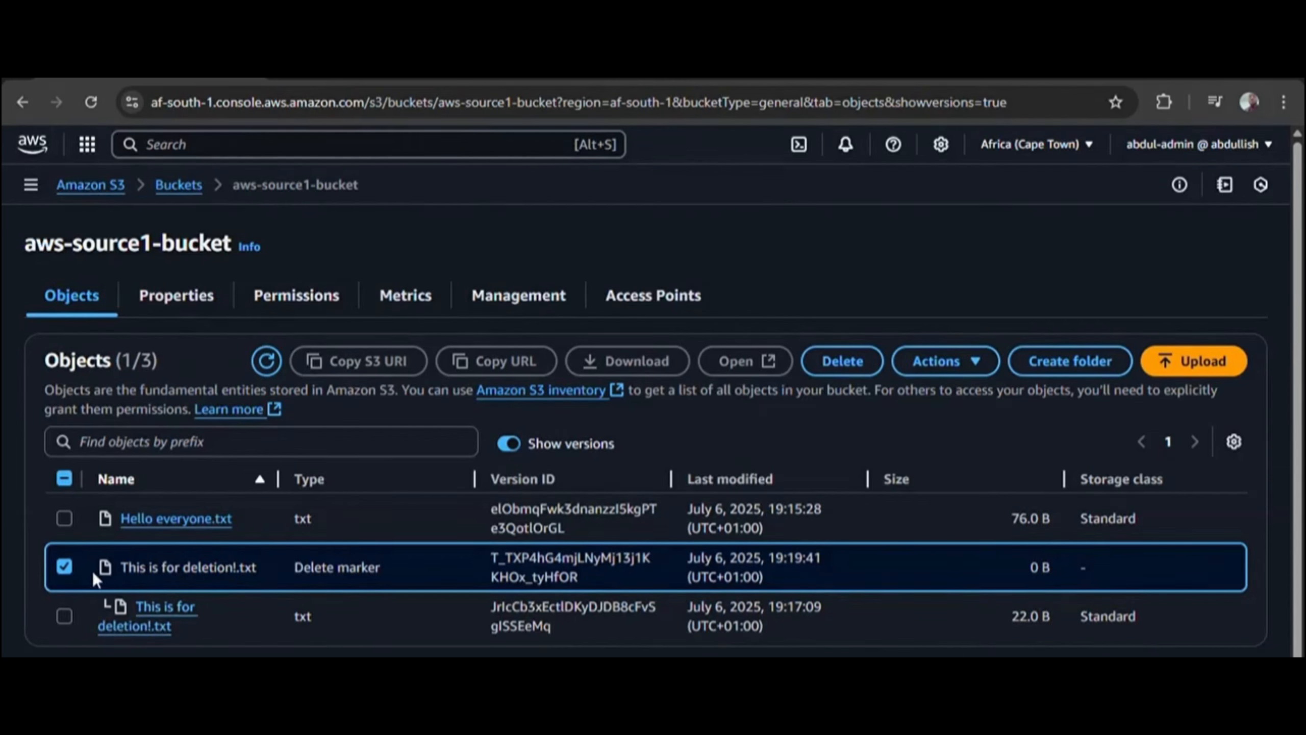
pyautogui.click(65, 566)
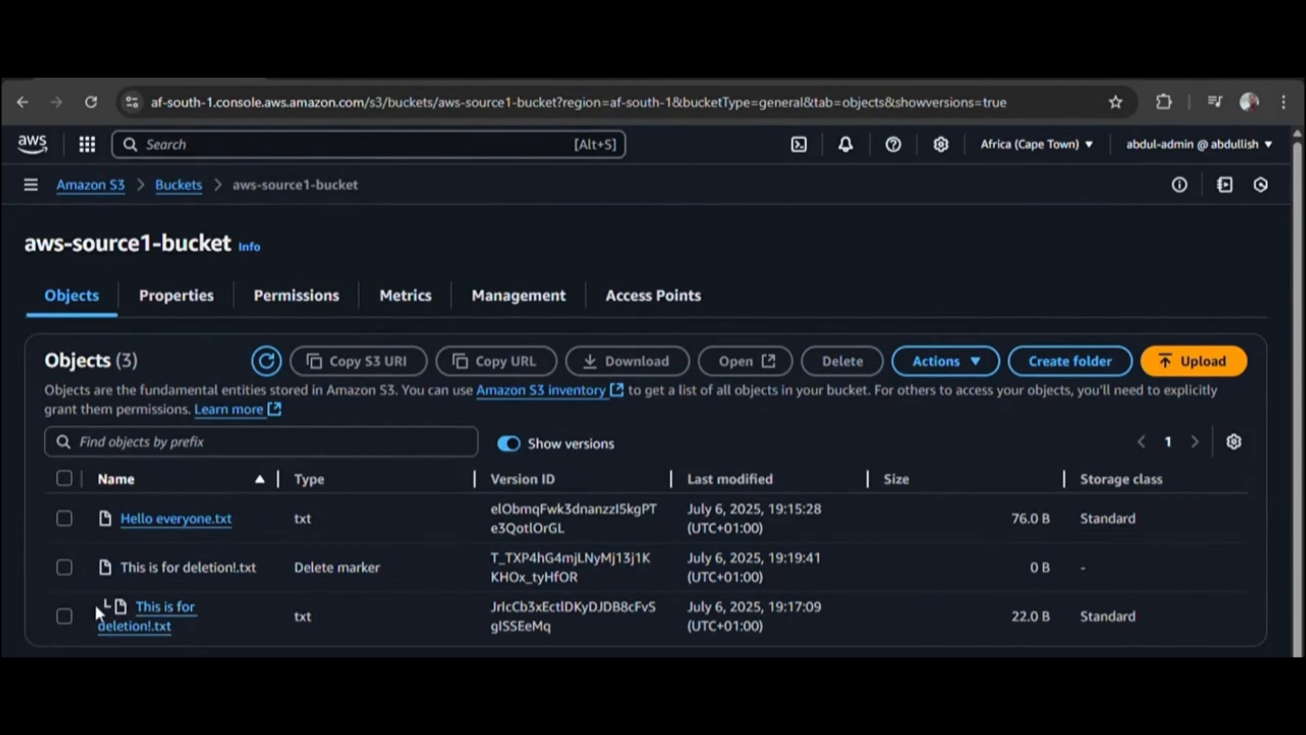
pyautogui.click(64, 616)
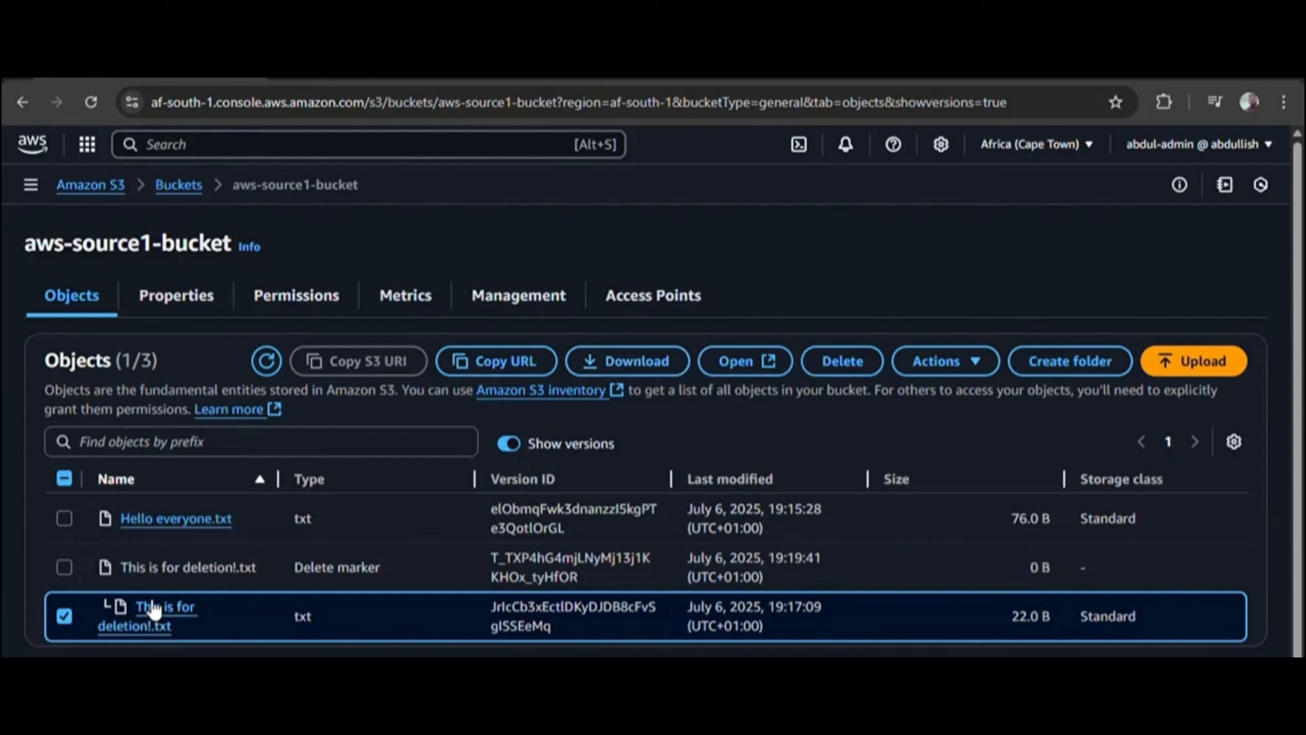
pyautogui.click(65, 567)
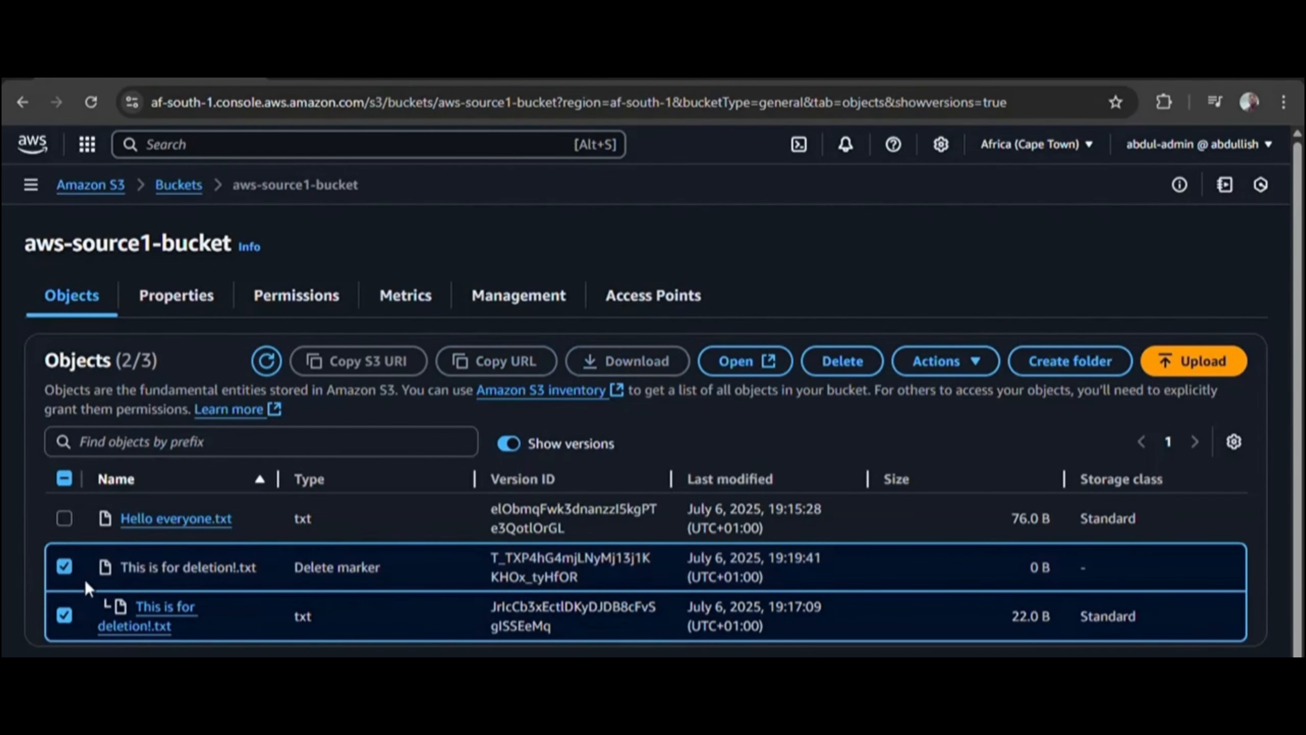
pyautogui.click(65, 615)
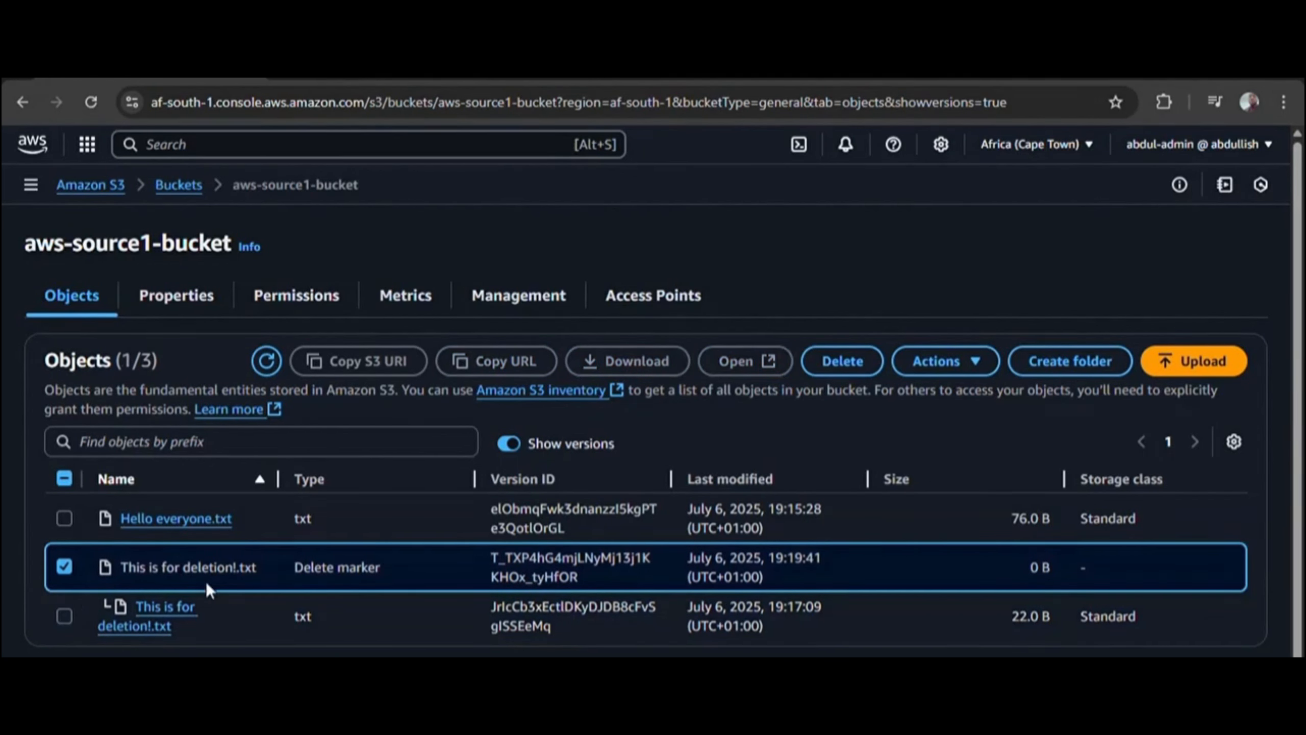
pyautogui.click(65, 571)
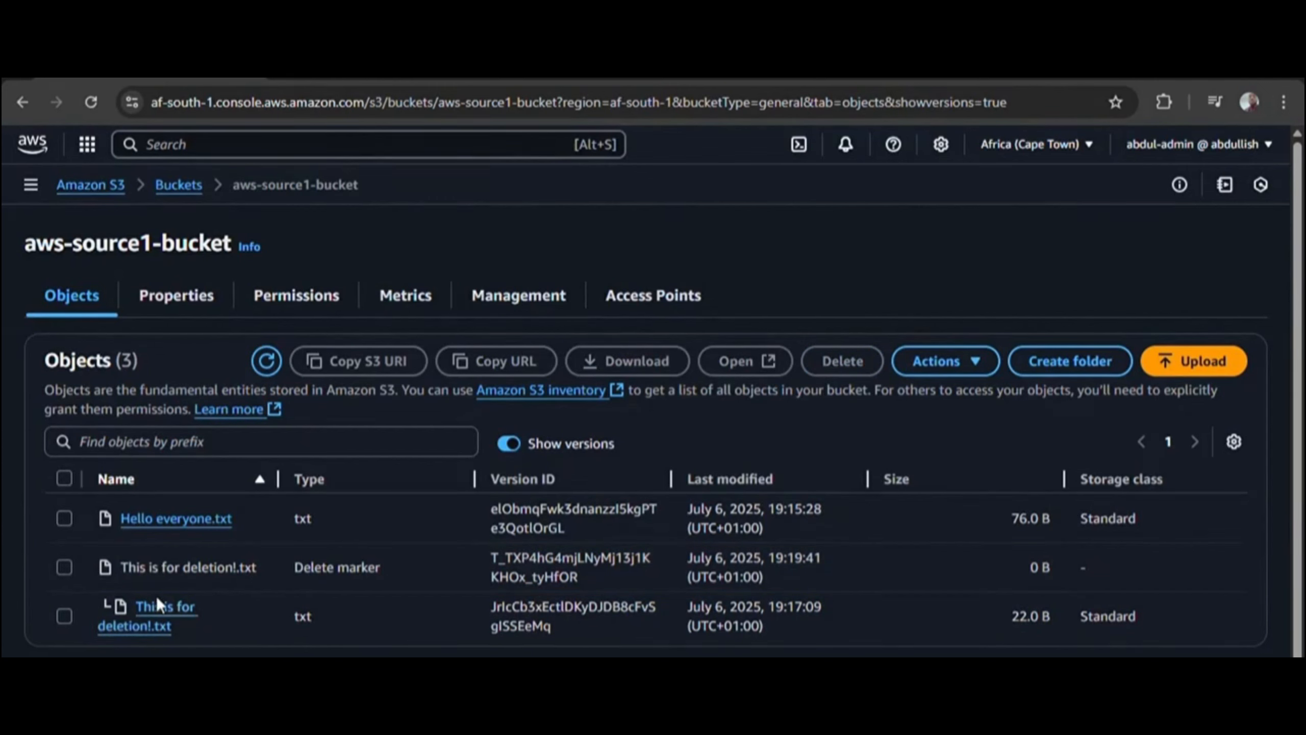
pyautogui.click(64, 615)
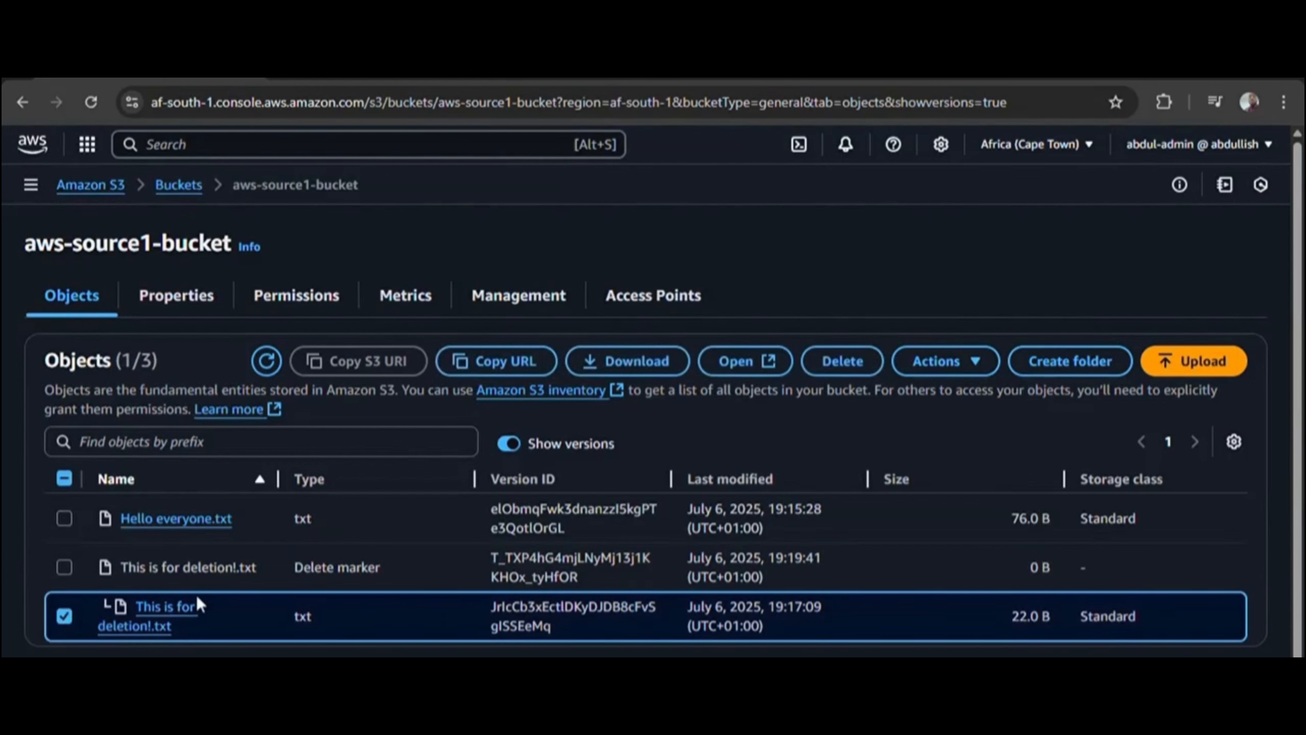
# Permanently delete the delete marker of This is for deletion!.txt in aws-source1-bucket, confirming with "permanently delete", and close the deletion summary
pyautogui.click(63, 616)
pyautogui.click(63, 566)
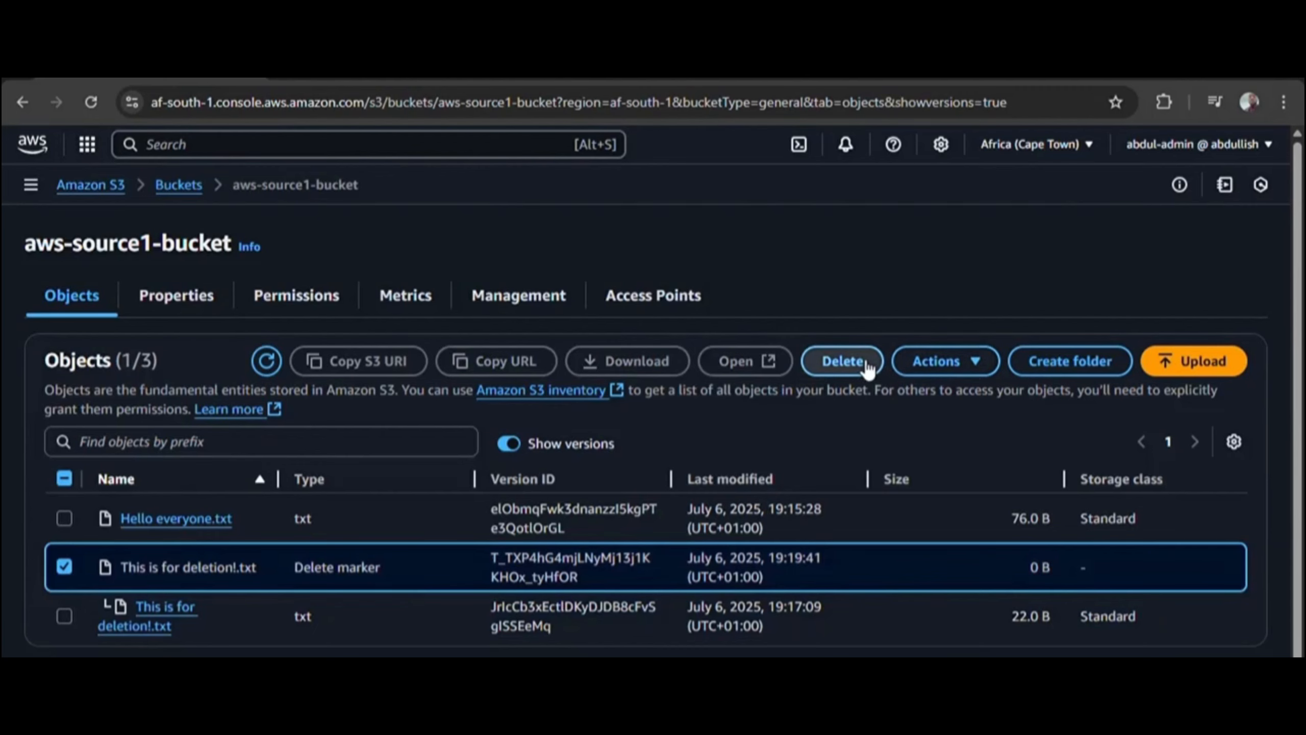
pyautogui.click(842, 361)
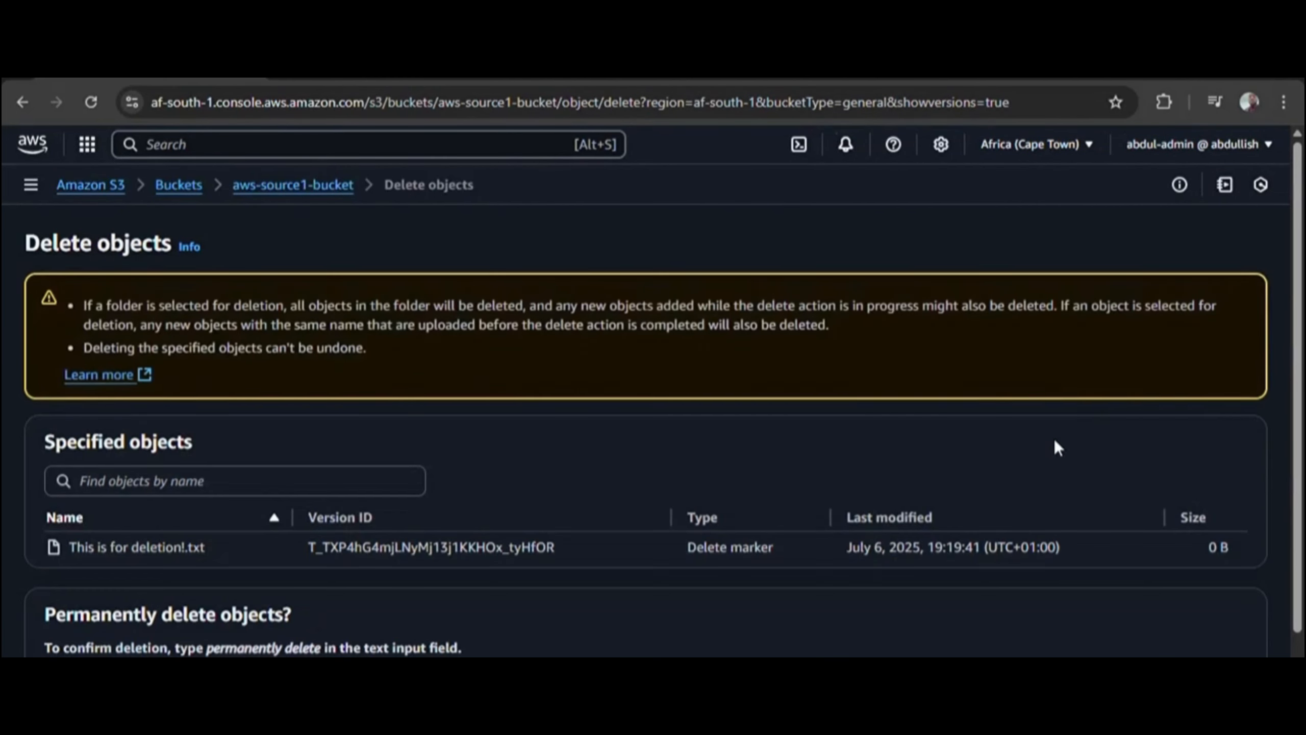
pyautogui.scroll(-2, 558, 568)
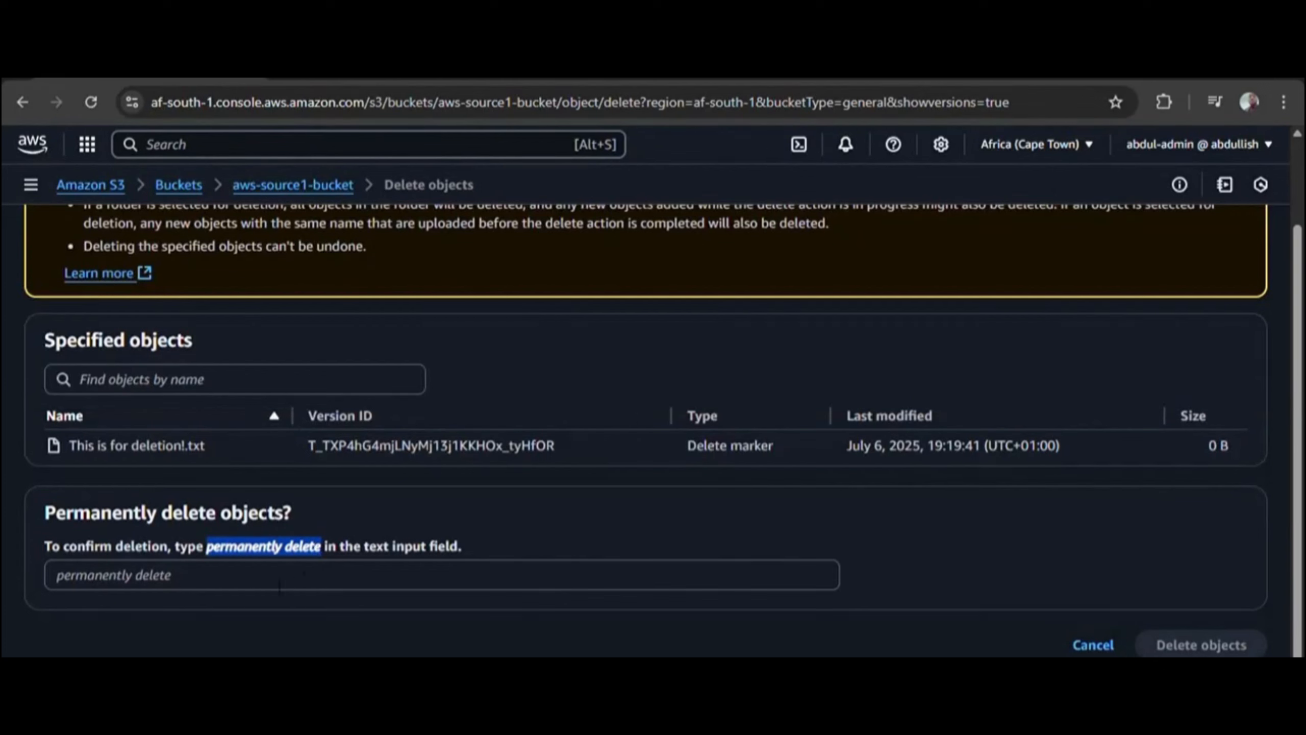
pyautogui.click(257, 577)
pyautogui.write('permanently delete')
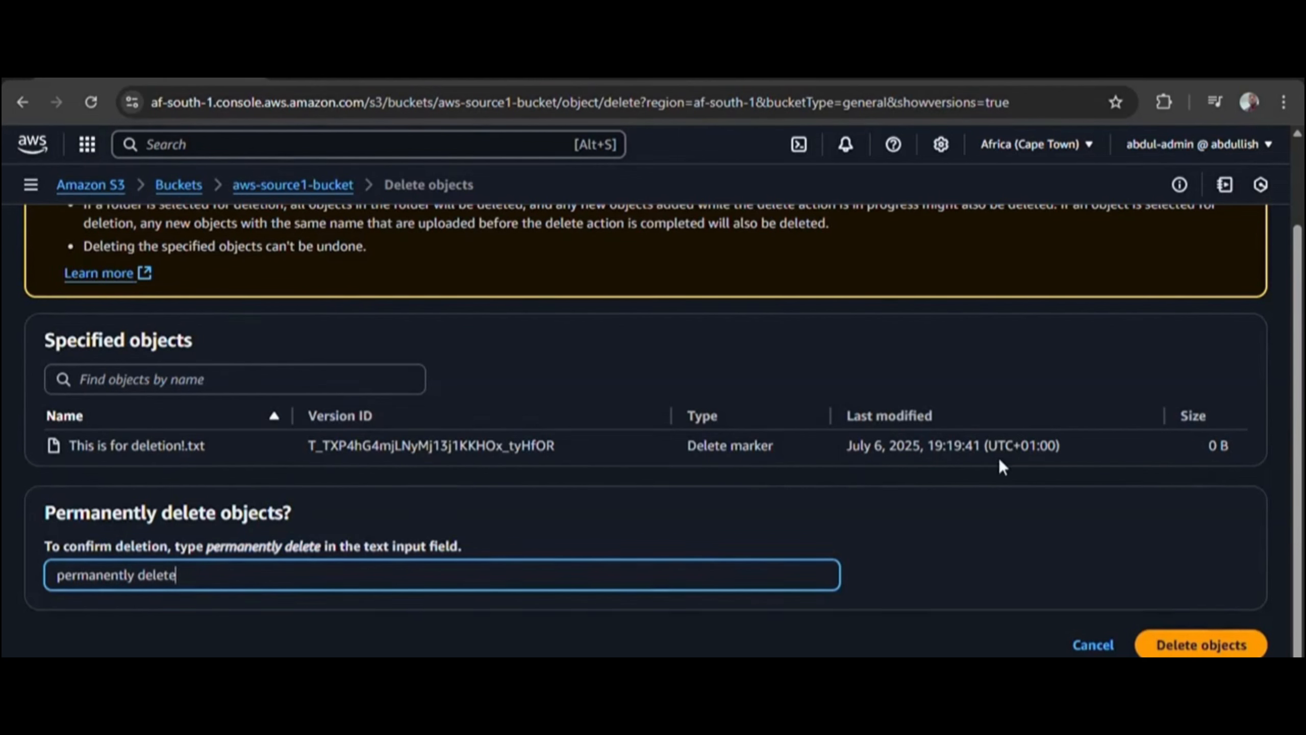
pyautogui.click(1205, 645)
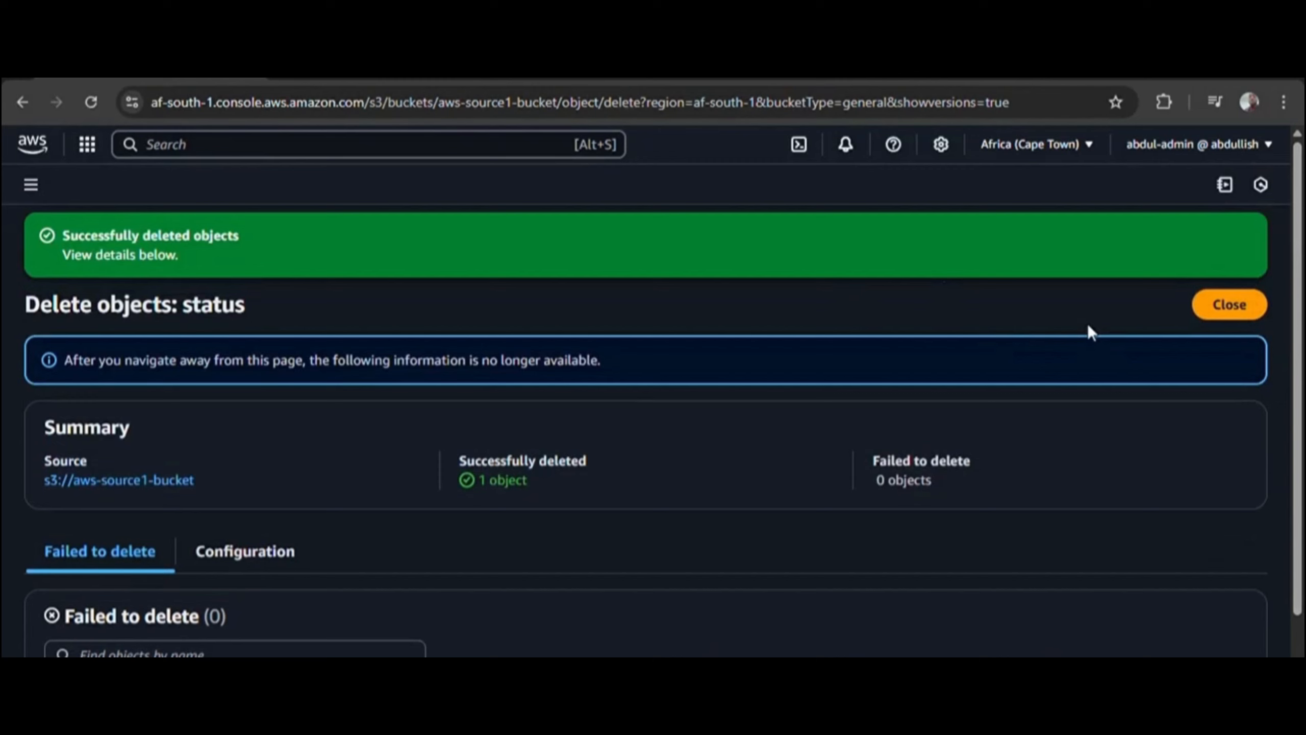
pyautogui.click(1215, 300)
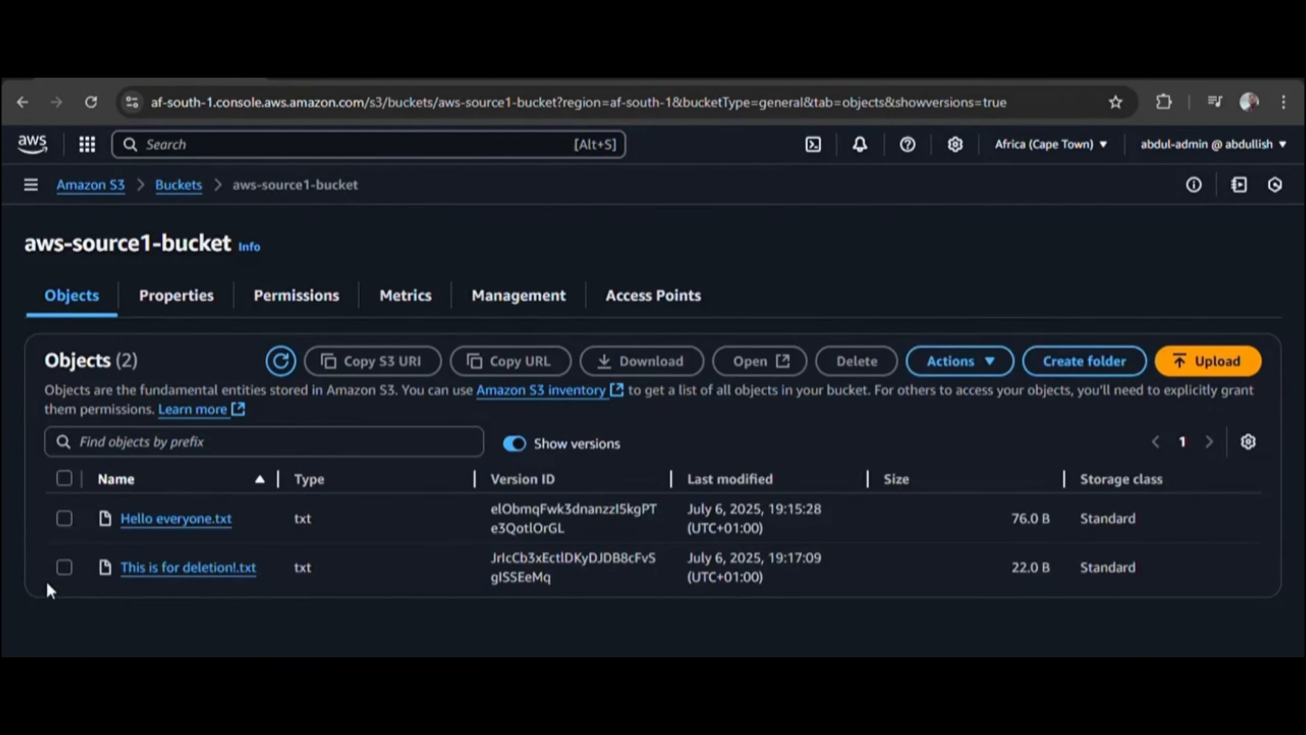
# Find the replication rule aws-replication-sameregion-rule in the management settings of aws-source1-bucket and open it for editing
pyautogui.moveTo(20, 243); pyautogui.dragTo(242, 243)
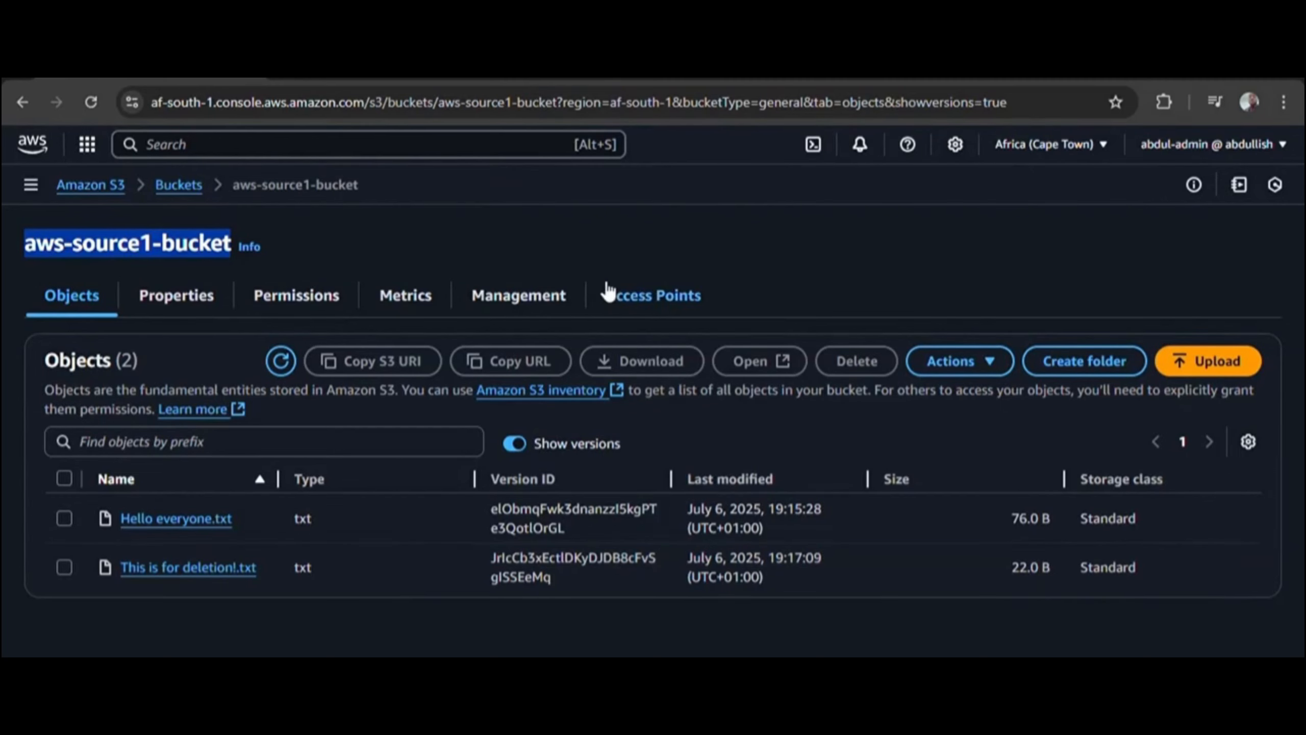
pyautogui.click(515, 299)
pyautogui.scroll(-6, 572, 376)
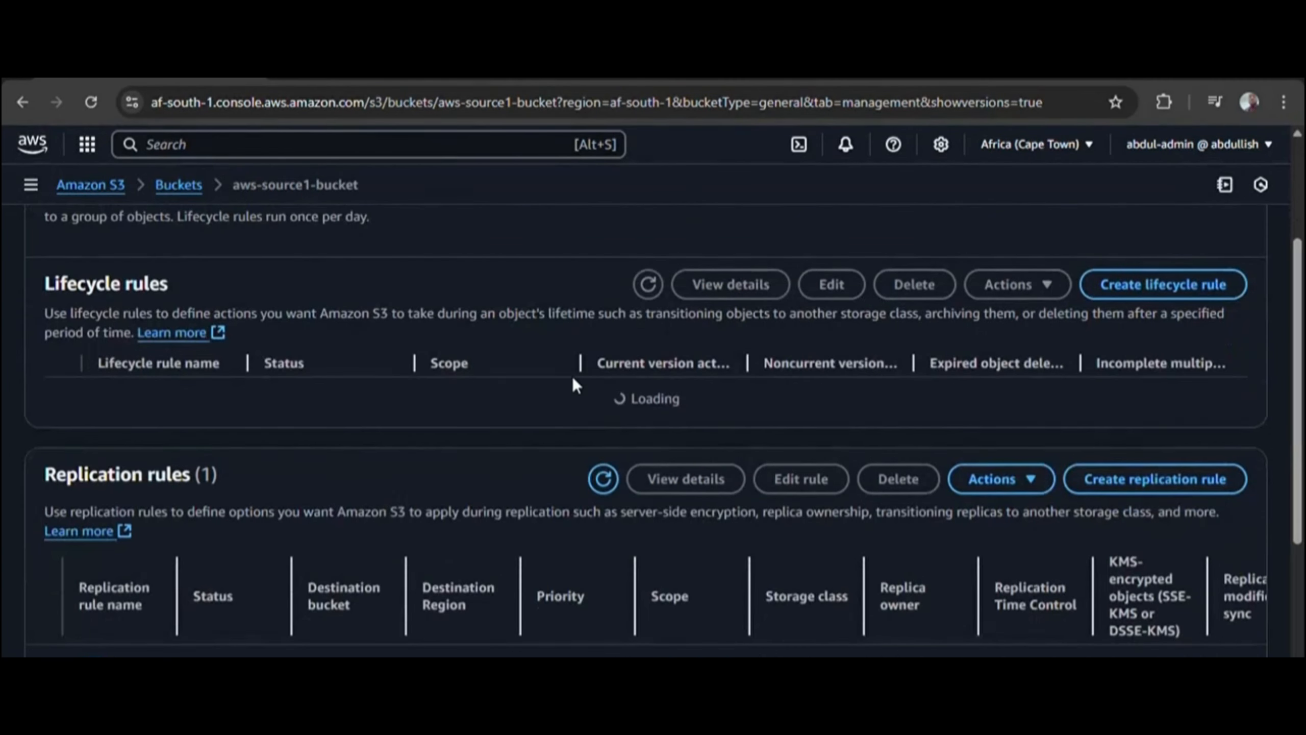
pyautogui.scroll(-2, 573, 377)
pyautogui.scroll(4, 573, 377)
pyautogui.scroll(-2, 572, 376)
pyautogui.scroll(1, 831, 398)
pyautogui.scroll(-3, 829, 397)
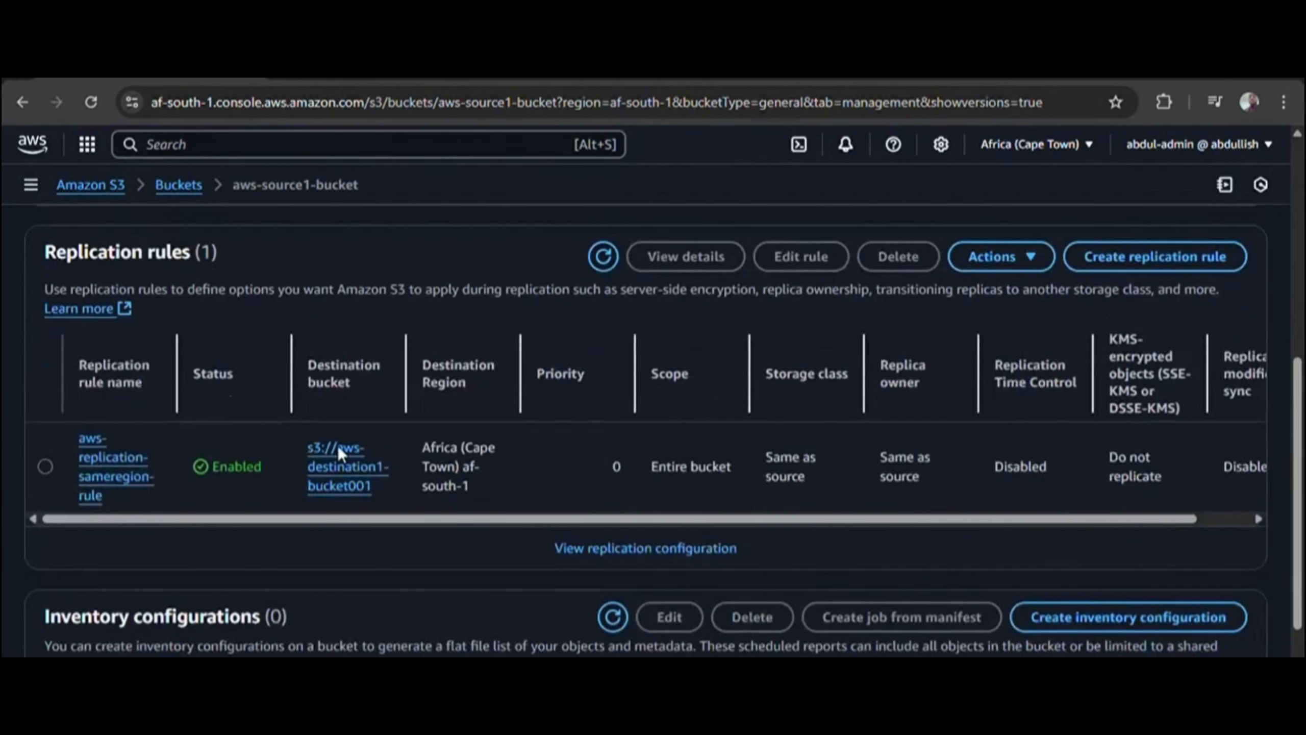
pyautogui.scroll(2, 755, 404)
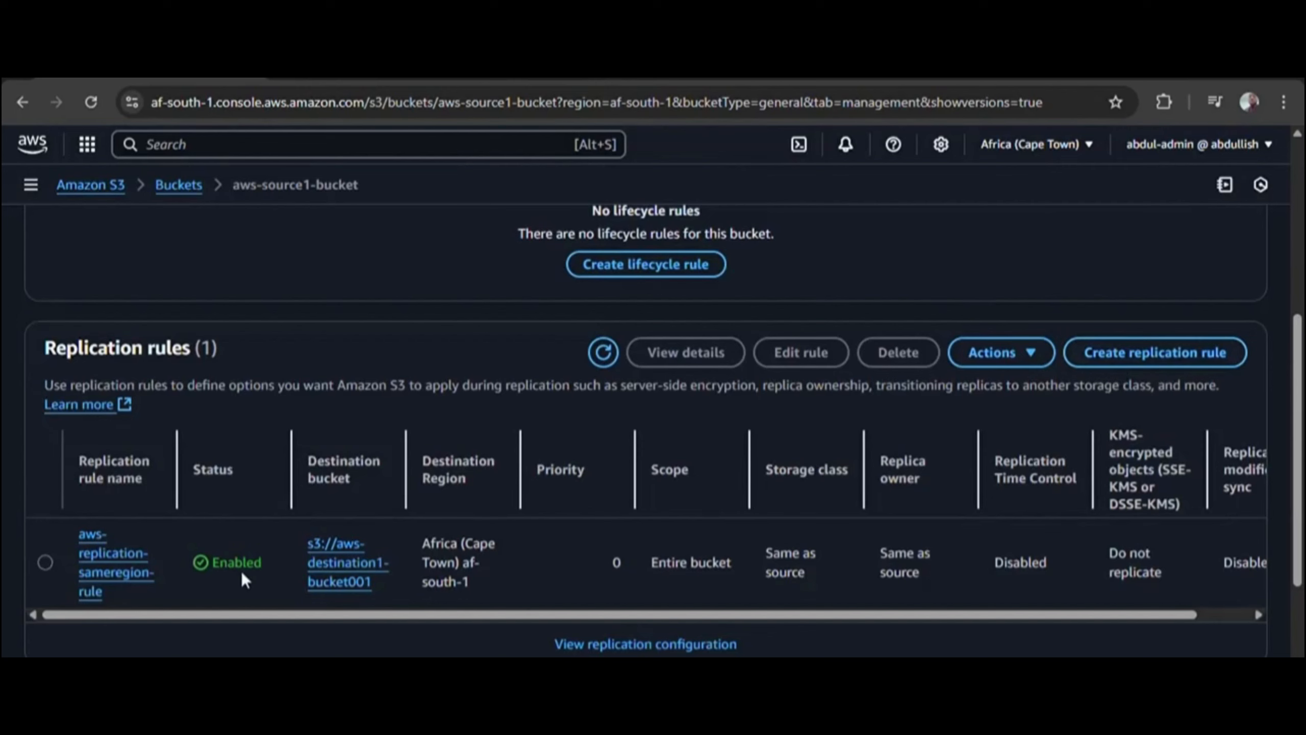
pyautogui.click(43, 562)
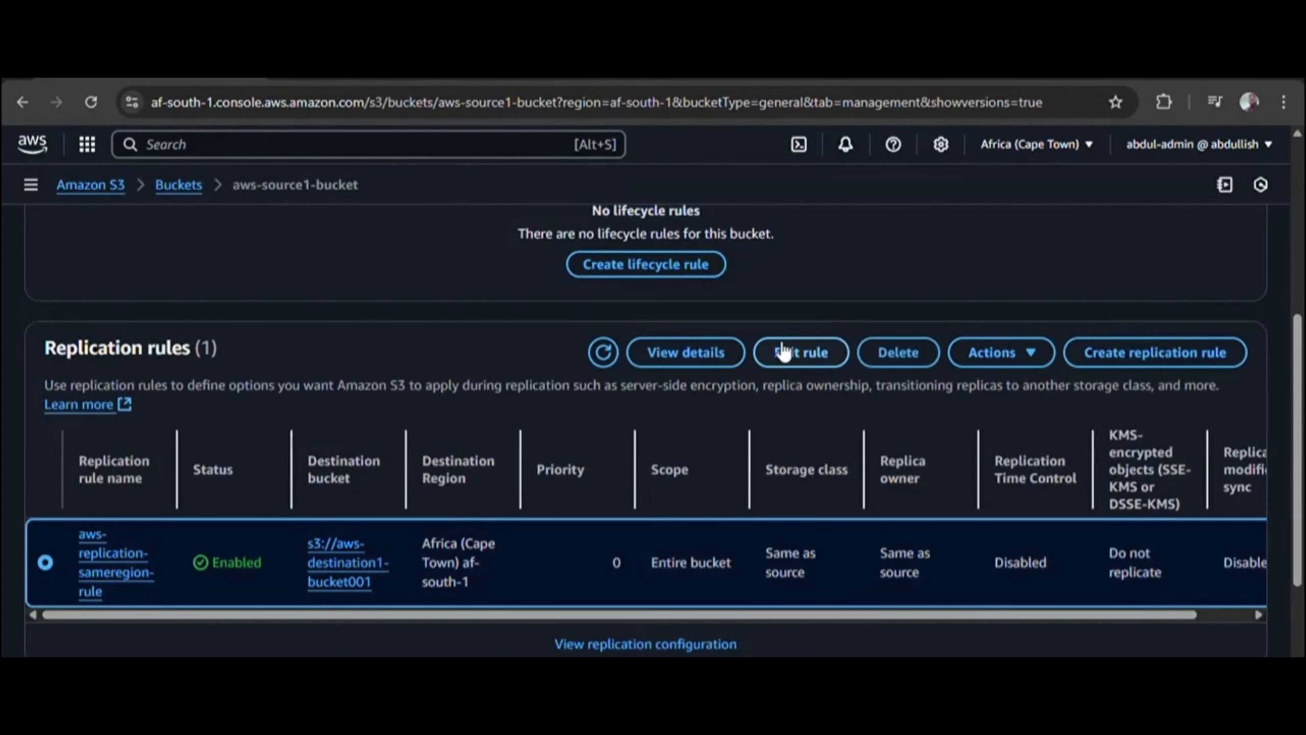
pyautogui.click(810, 359)
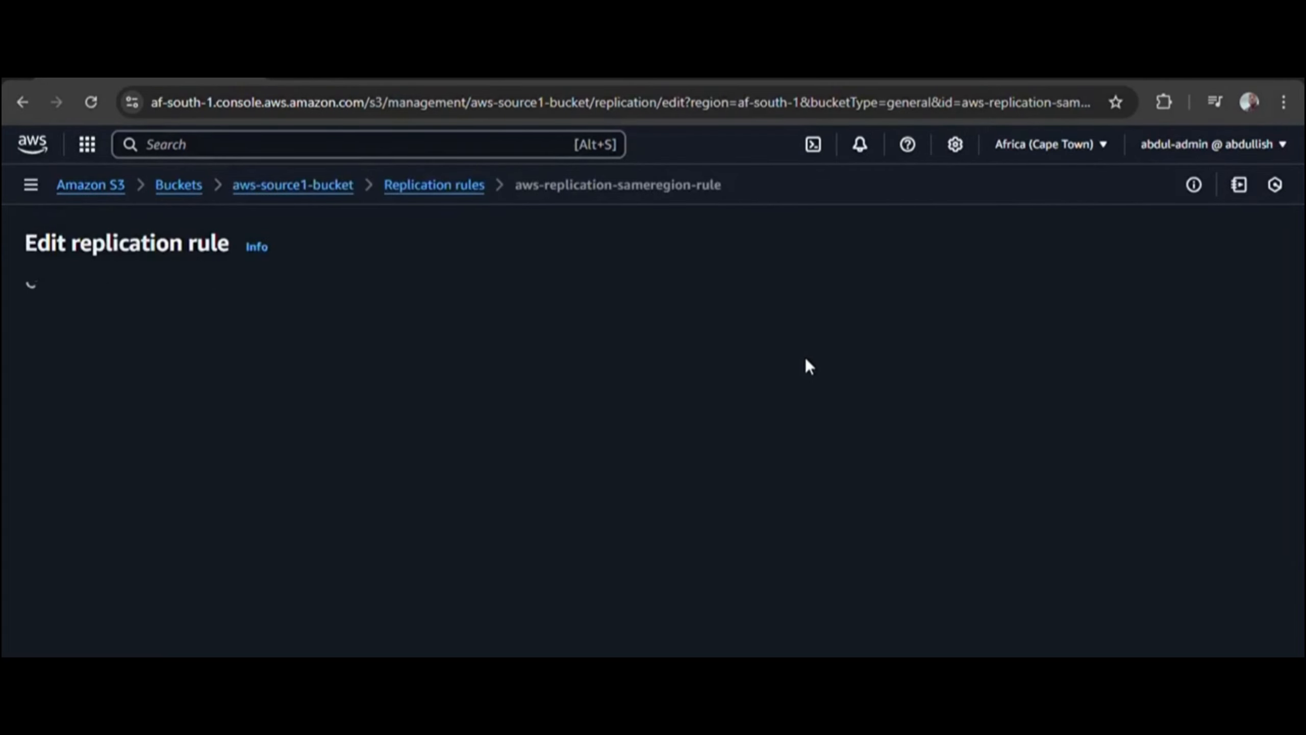
# Enable delete marker replication in aws-replication-sameregion-rule, save the rule, and dismiss the notification
pyautogui.scroll(-10, 170, 324)
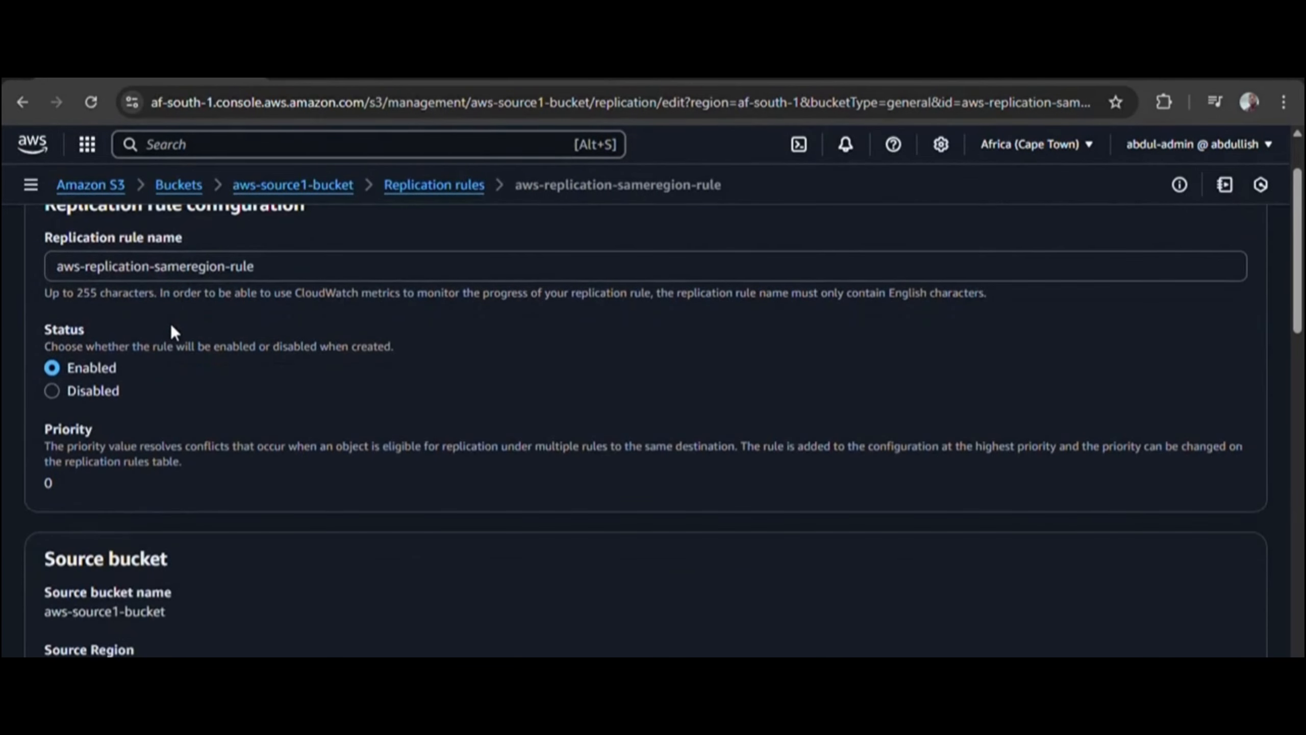
pyautogui.scroll(-10, 170, 323)
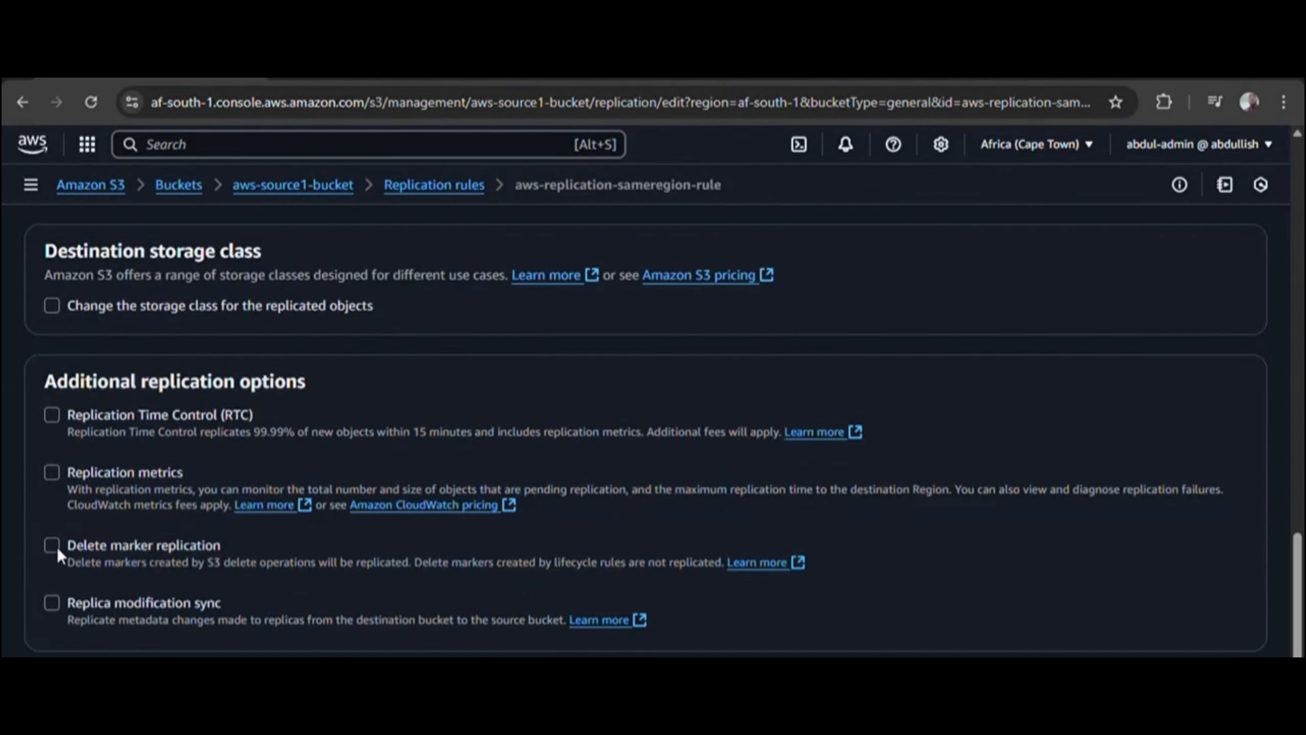
pyautogui.scroll(-1, 238, 527)
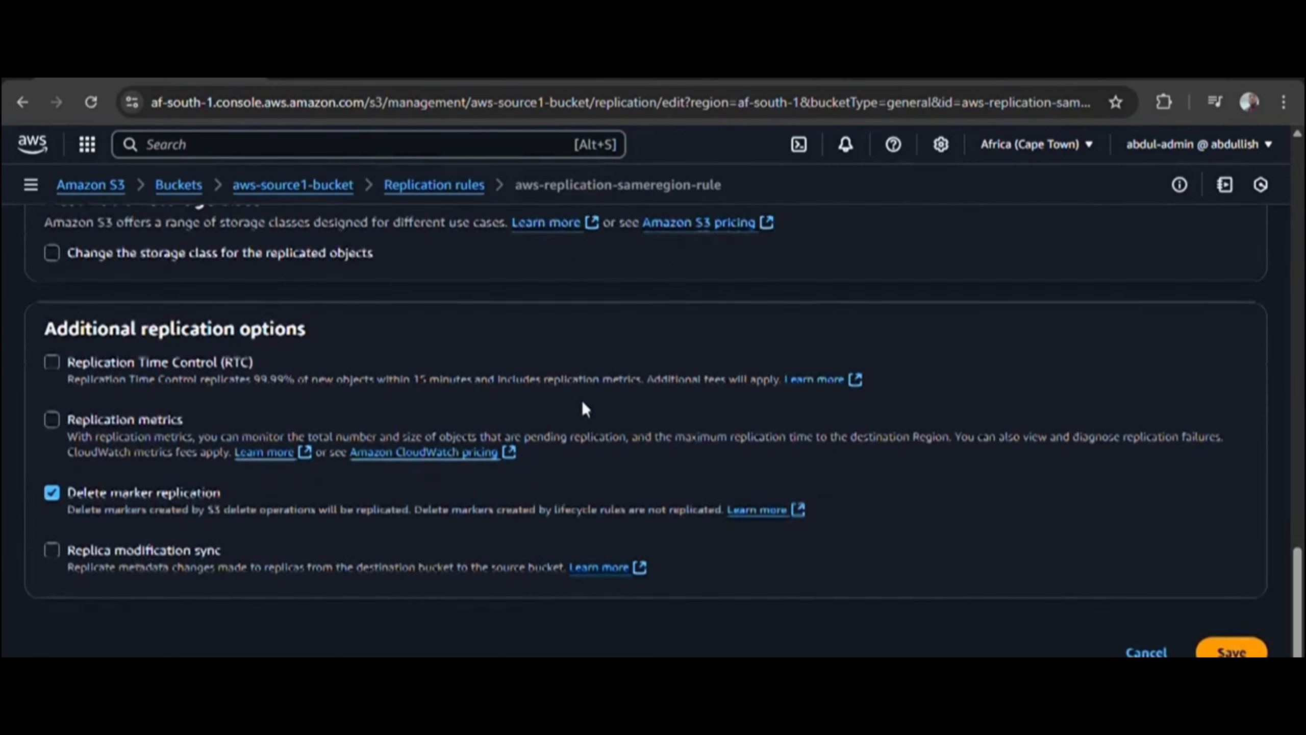
pyautogui.click(1233, 647)
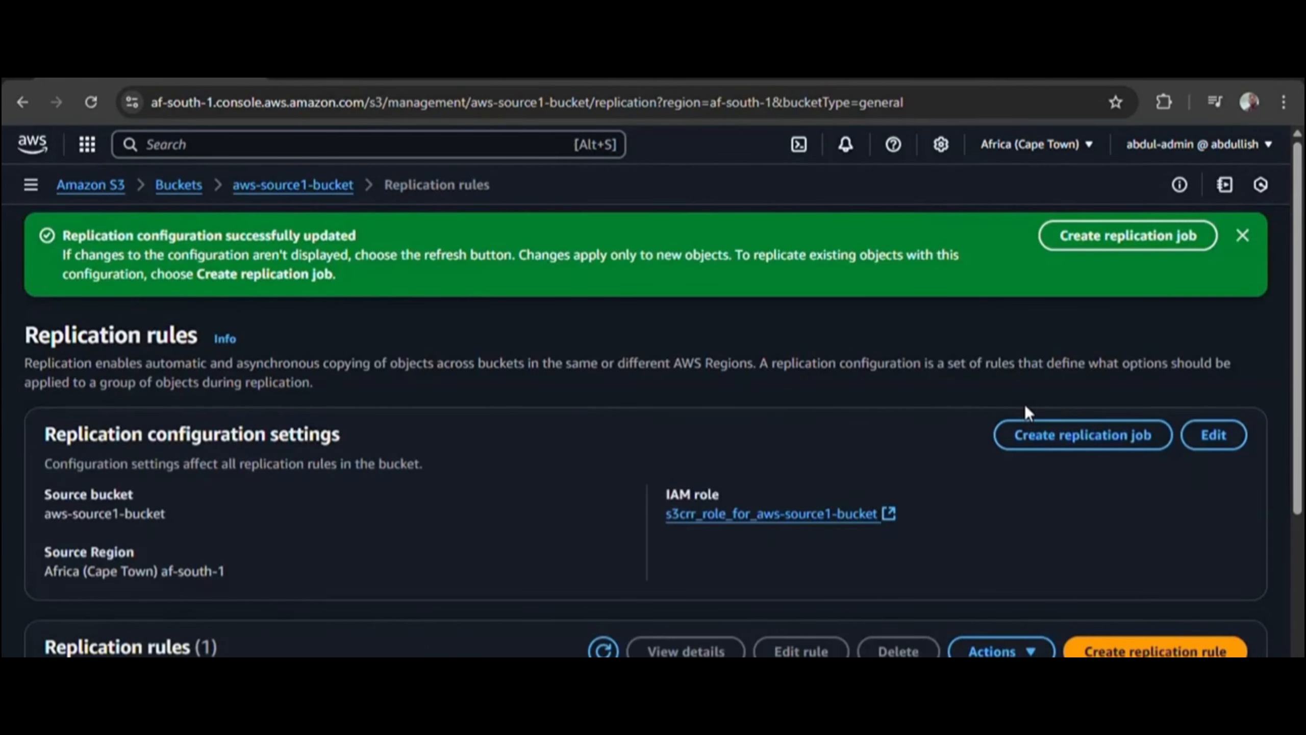
pyautogui.click(1242, 235)
# Compare the objects stored in aws-source1-bucket with those in aws-destination1-bucket001
pyautogui.click(178, 184)
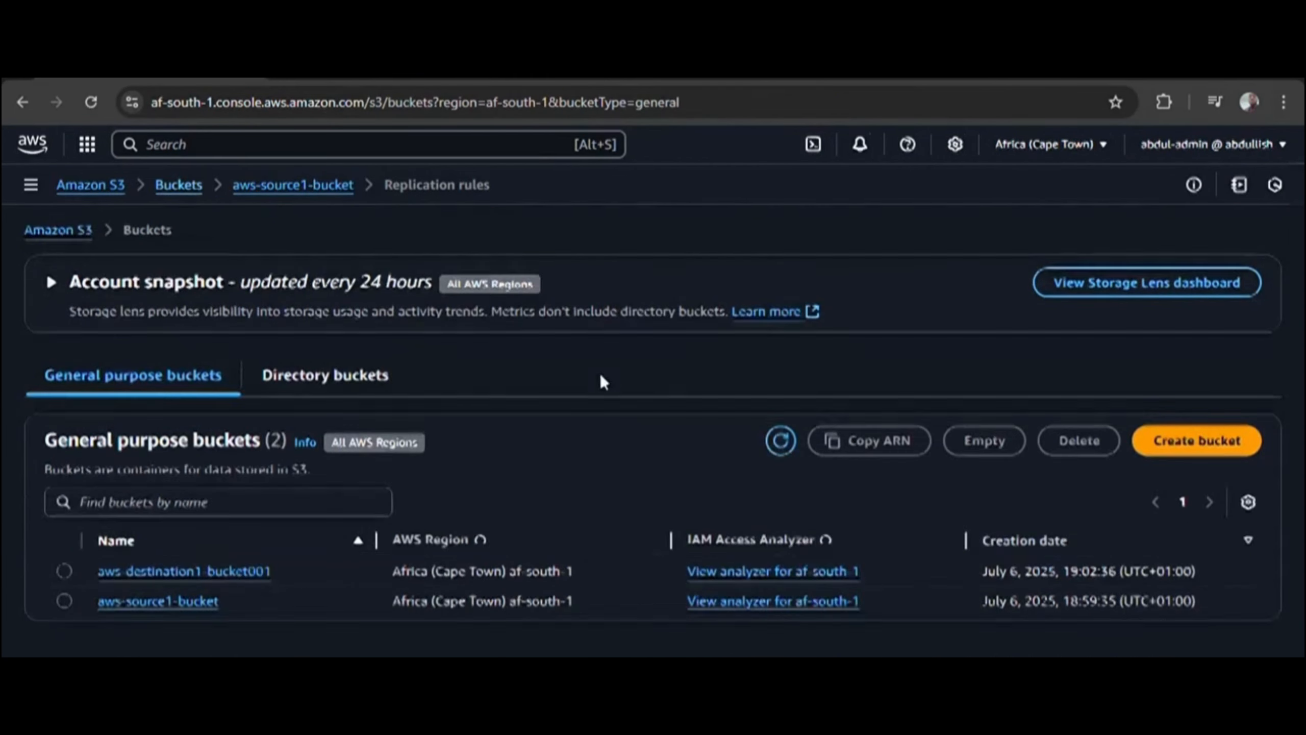
pyautogui.click(201, 572)
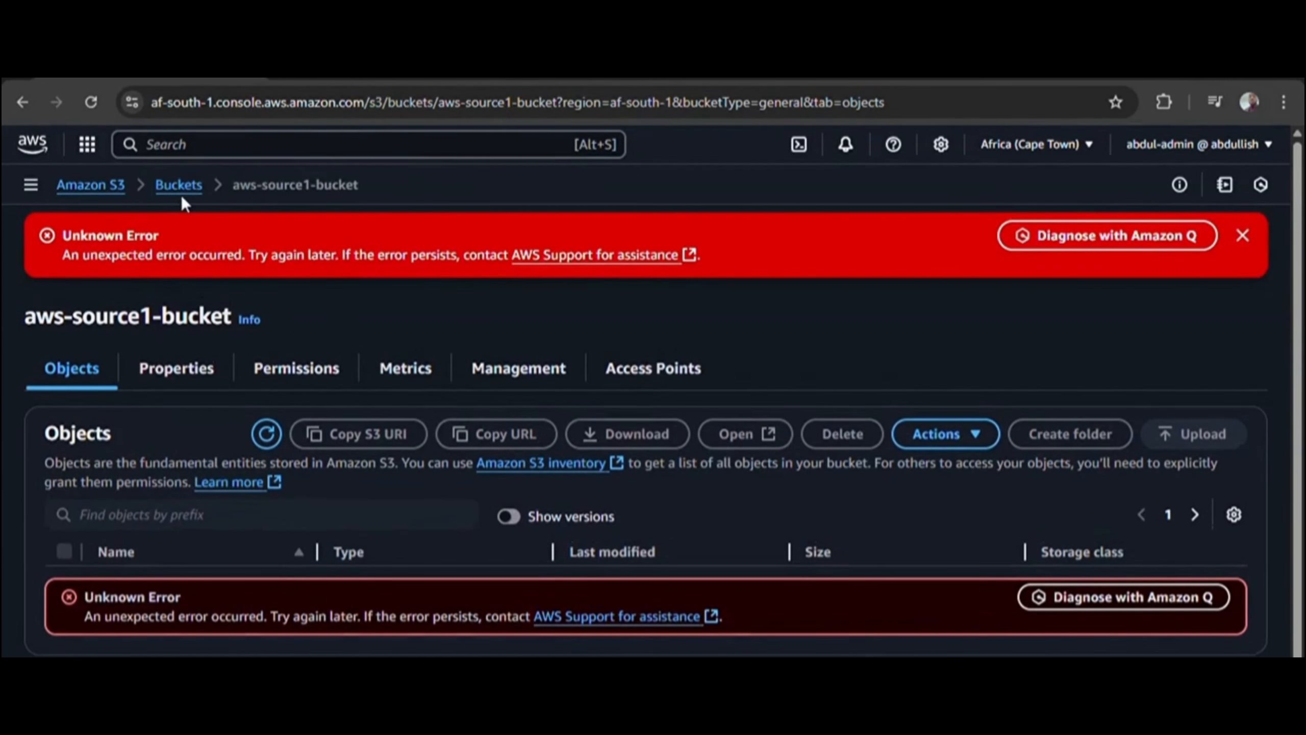
pyautogui.click(180, 185)
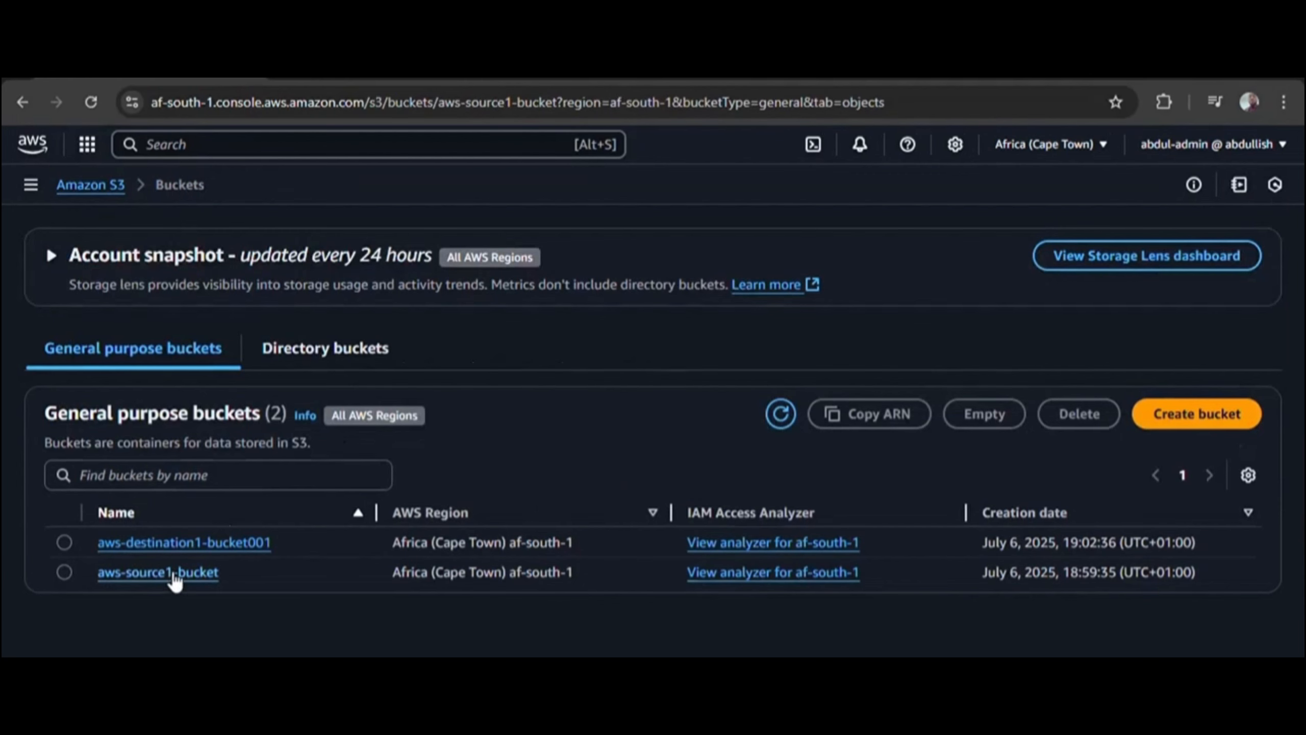
pyautogui.click(173, 573)
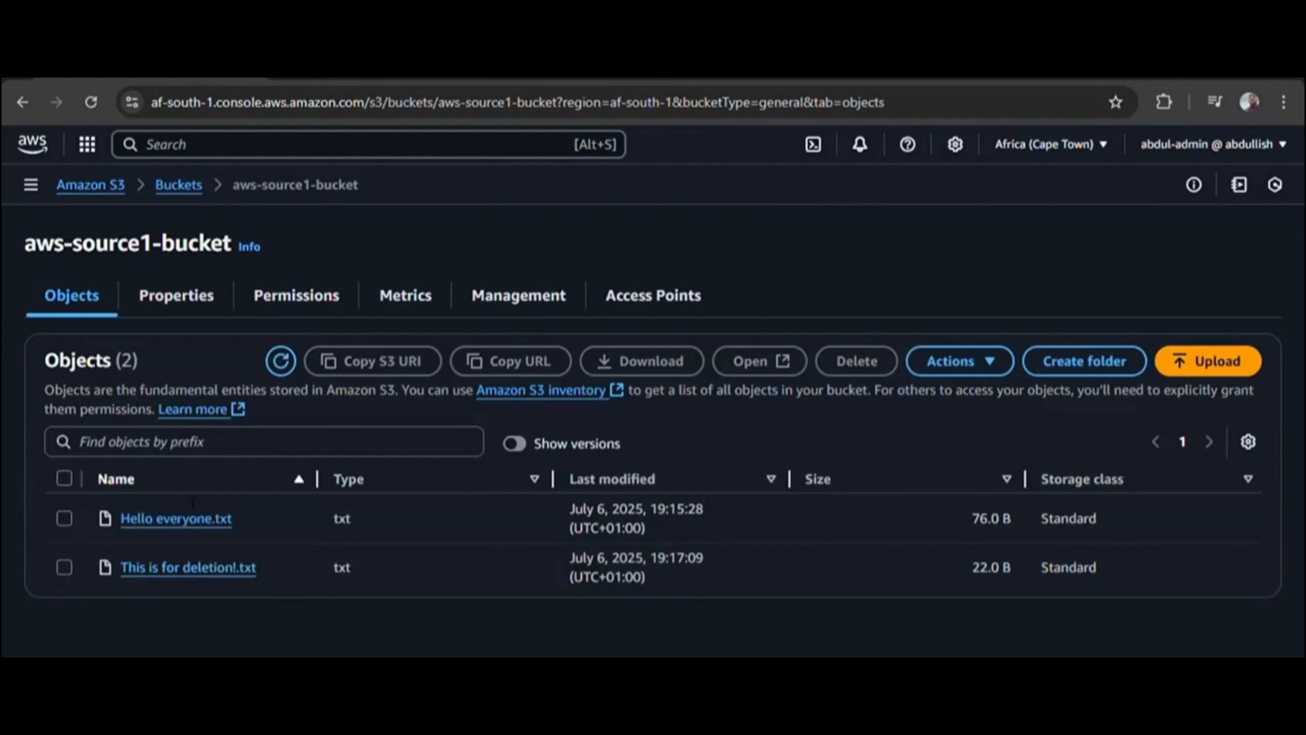
pyautogui.click(173, 189)
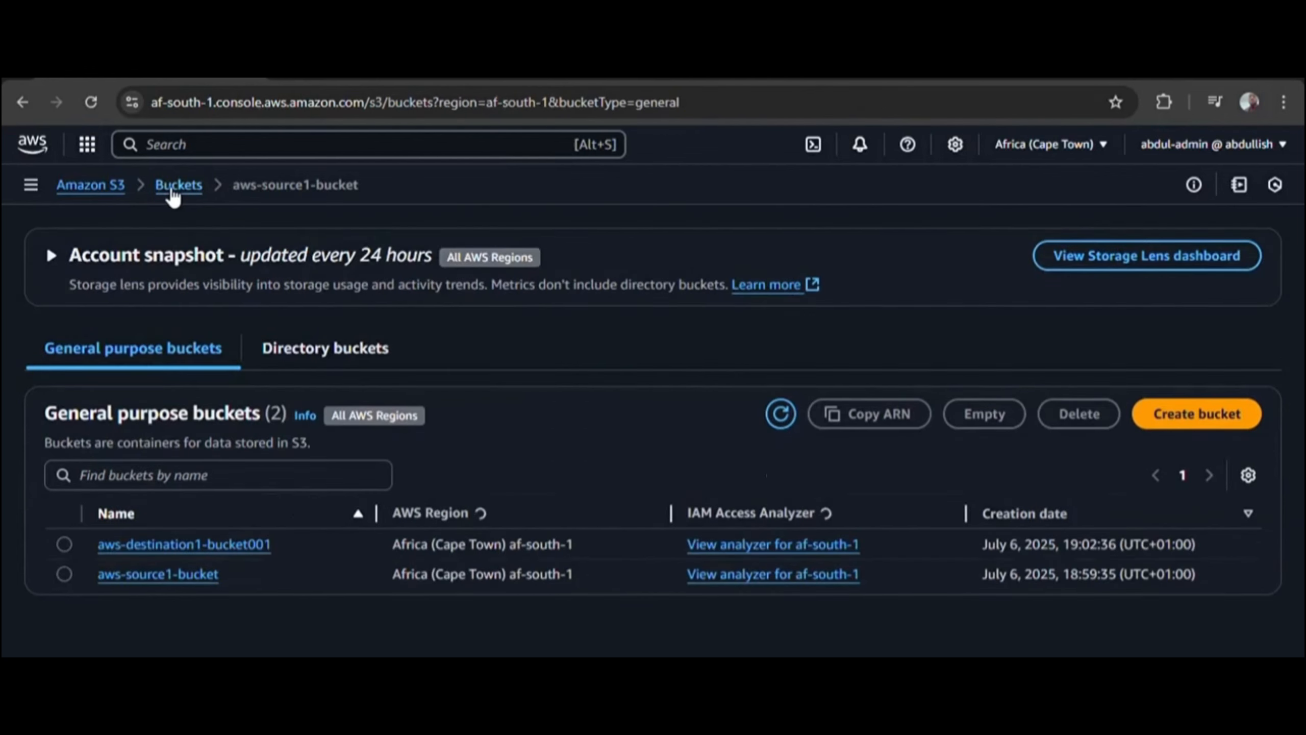
pyautogui.click(225, 545)
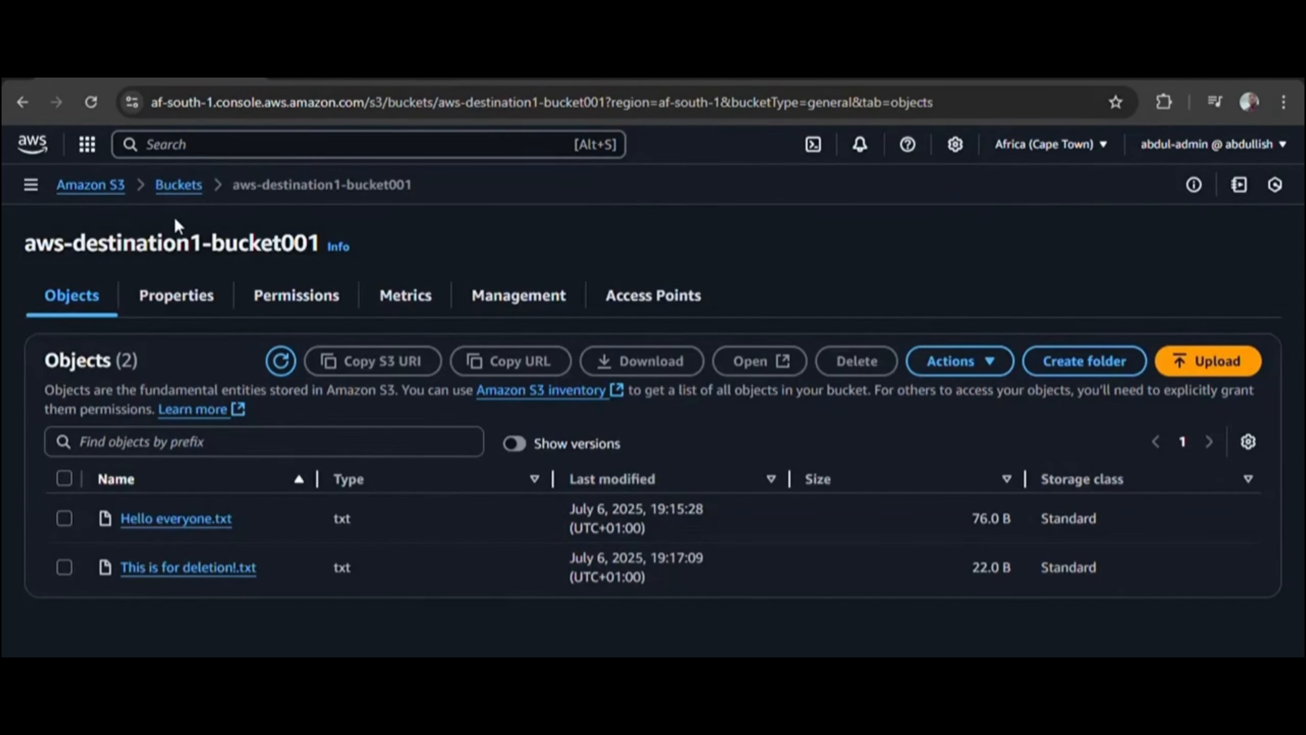
# Delete Hello everyone.txt from aws-source1-bucket, confirming with "delete", and refresh the bucket's object list
pyautogui.click(179, 185)
pyautogui.click(154, 573)
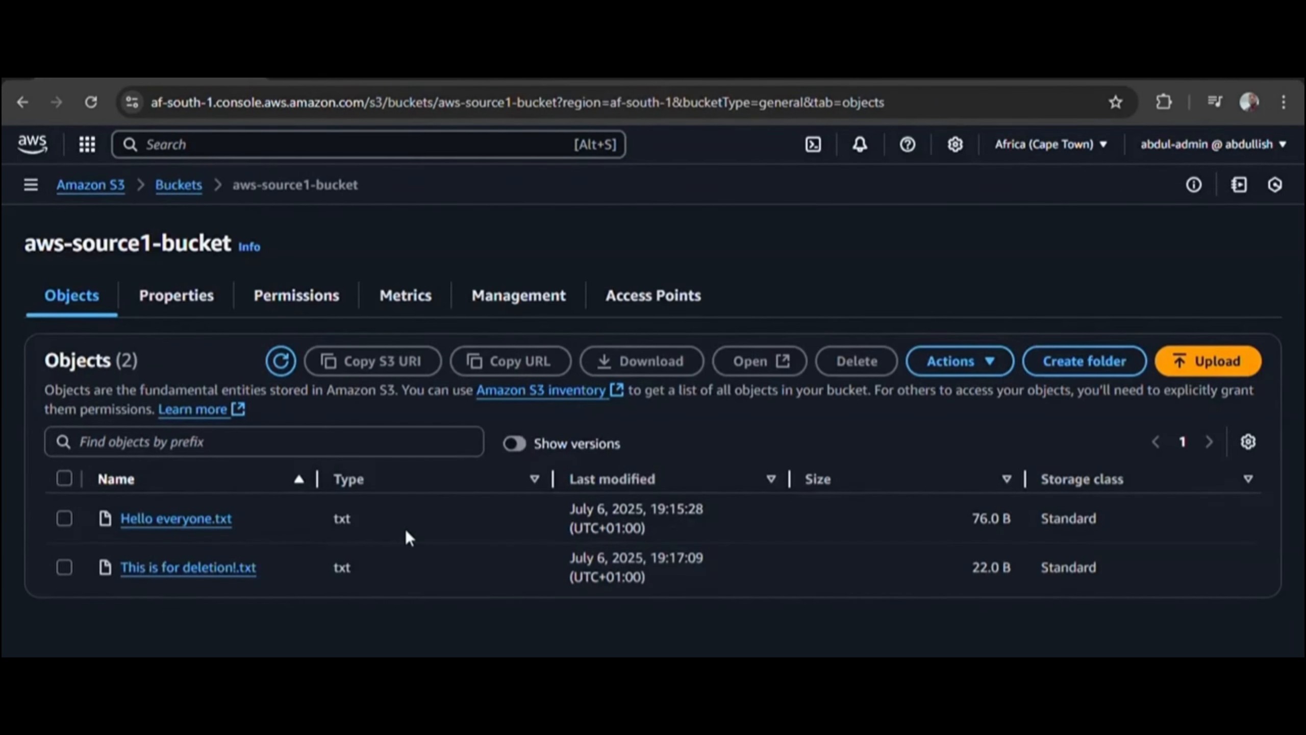
pyautogui.click(62, 522)
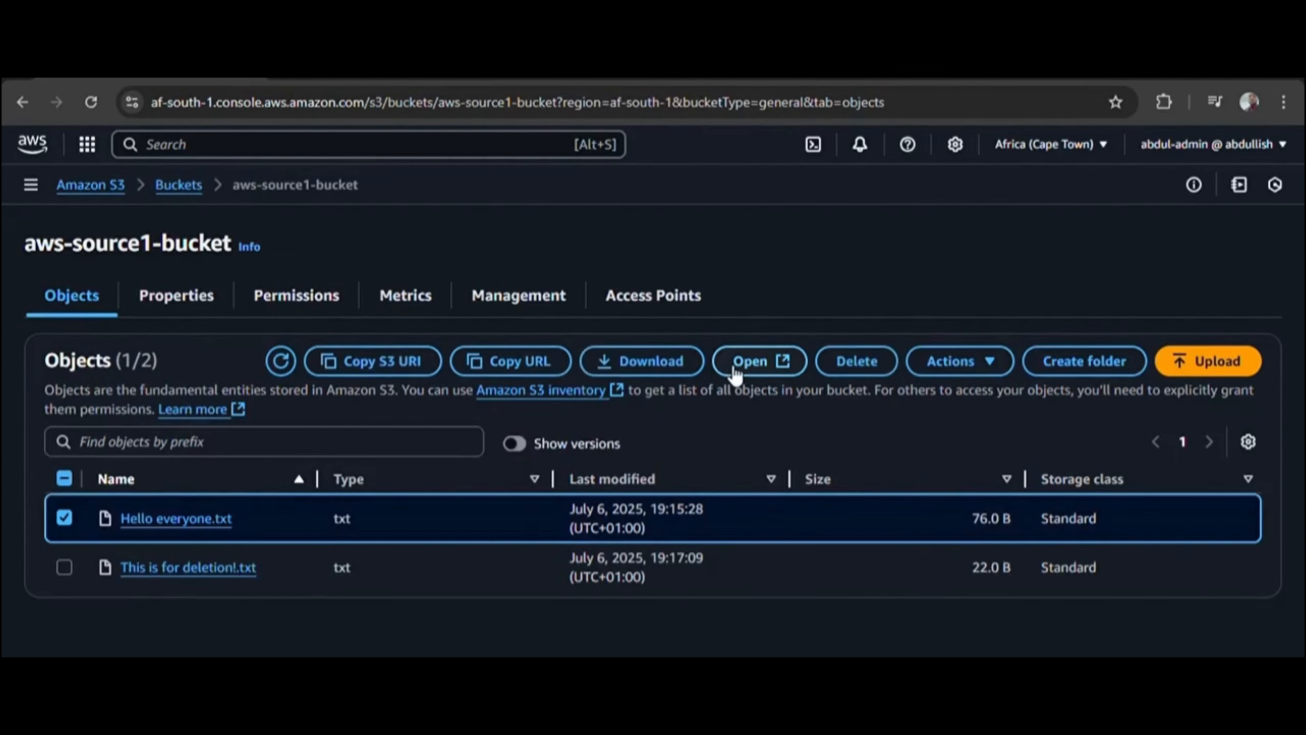
pyautogui.click(873, 366)
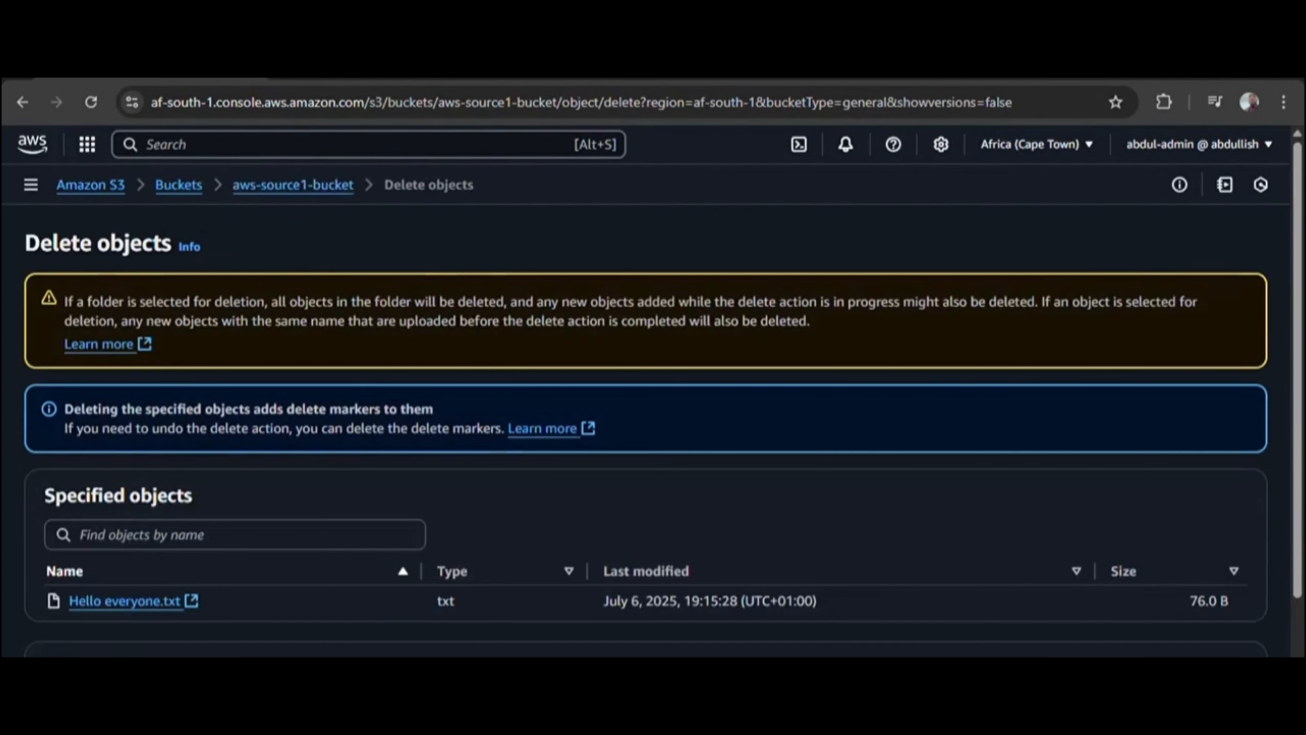
pyautogui.scroll(-3, 186, 540)
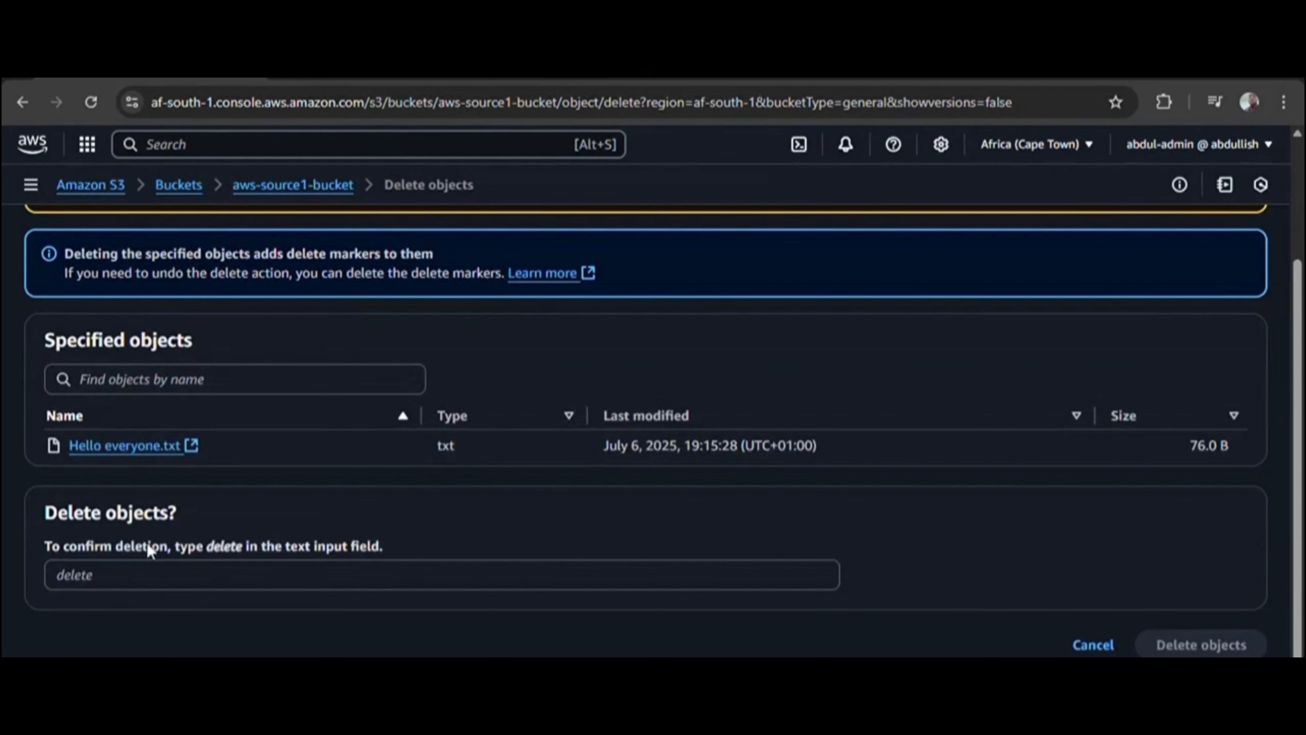
pyautogui.click(141, 576)
pyautogui.write('delete')
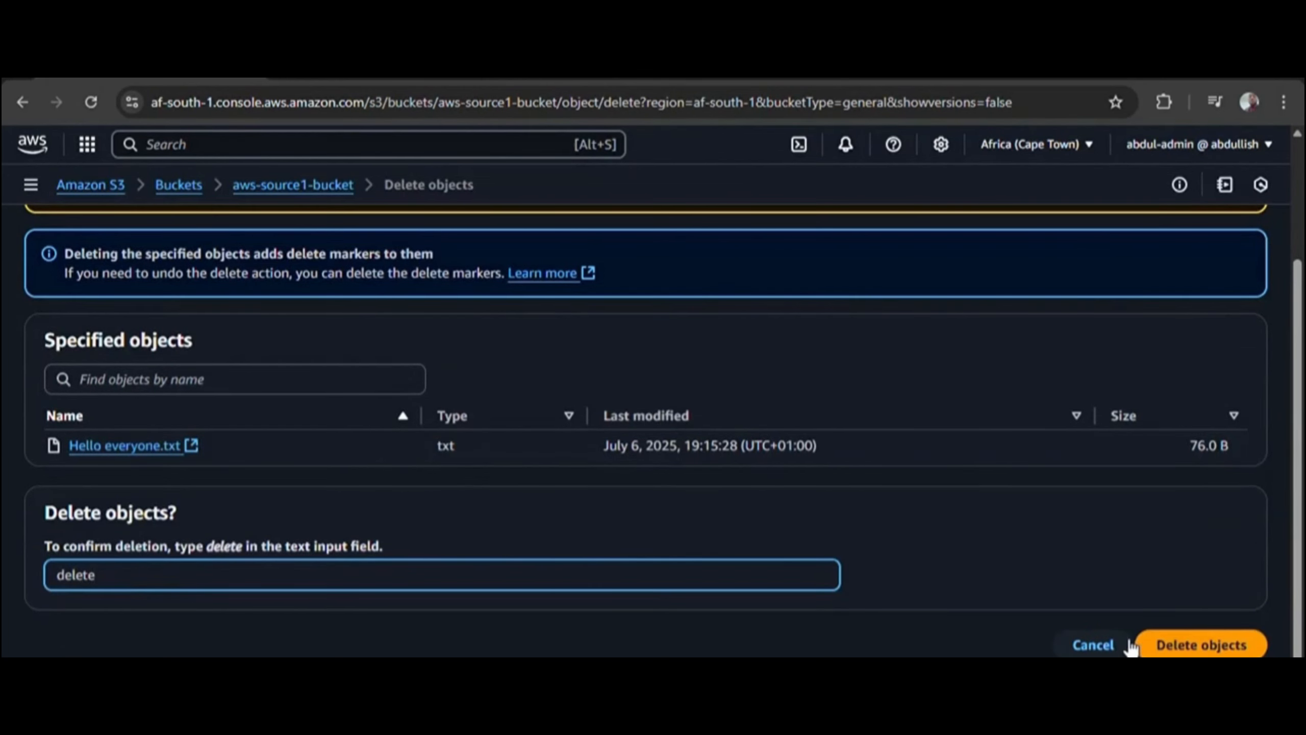
pyautogui.click(1234, 645)
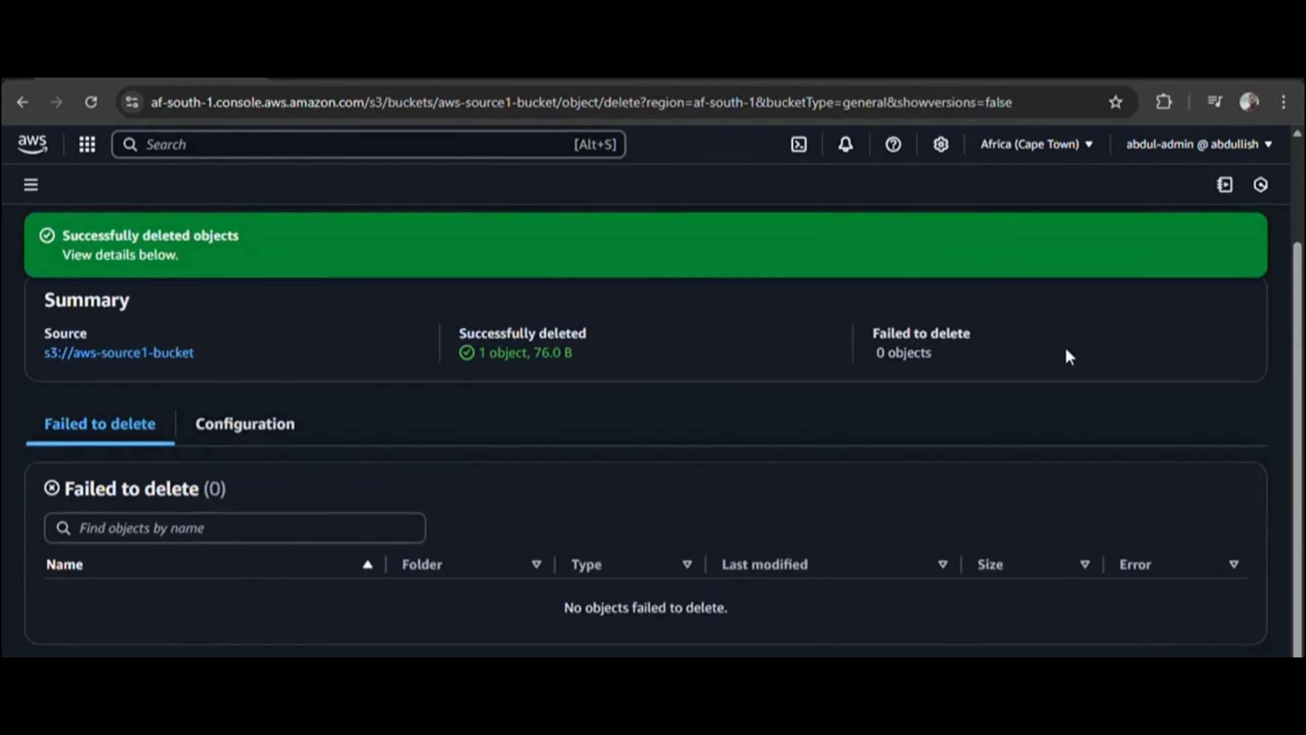
pyautogui.scroll(3, 735, 326)
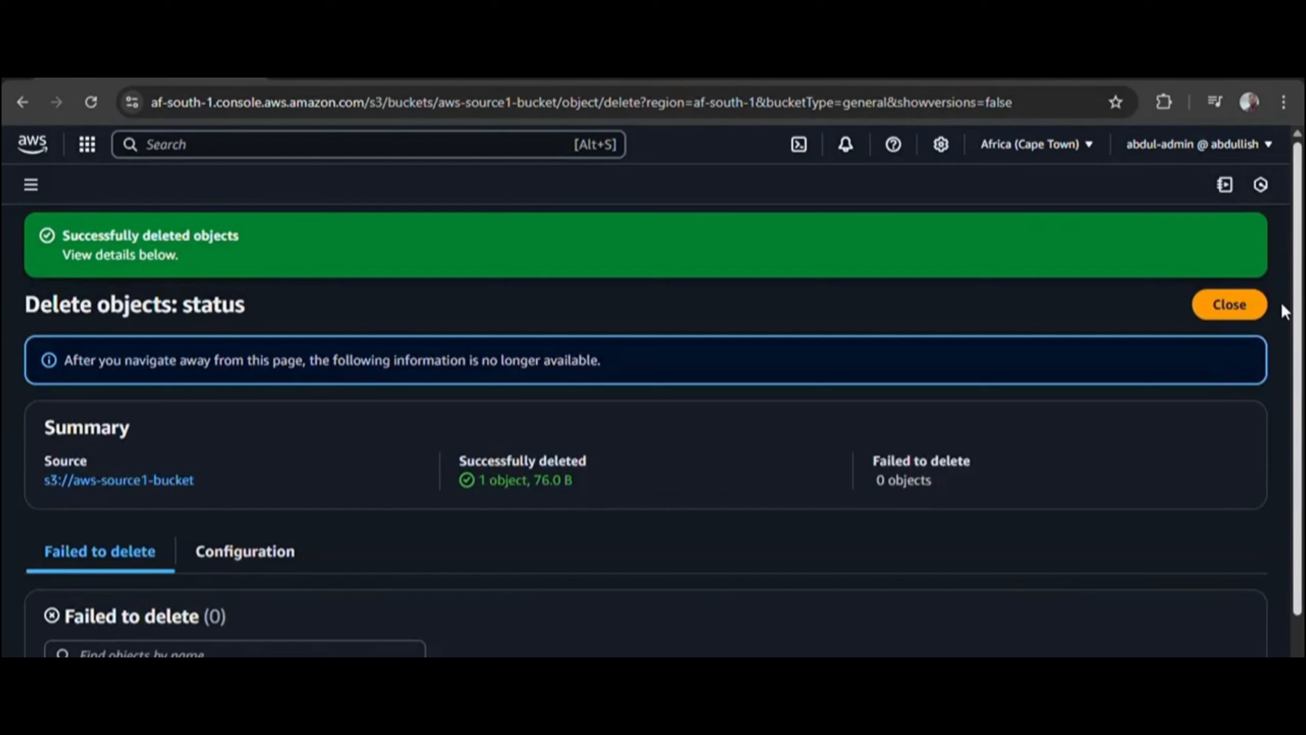
pyautogui.click(1233, 305)
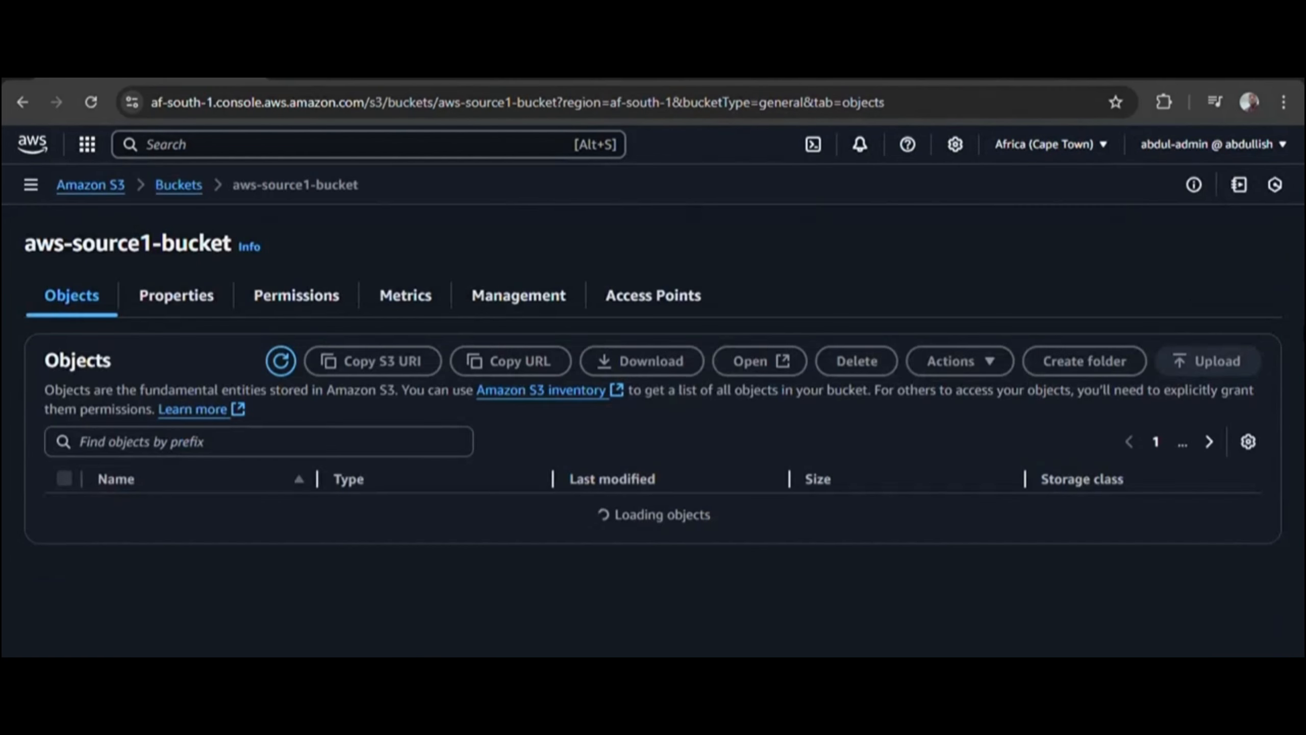
pyautogui.click(281, 366)
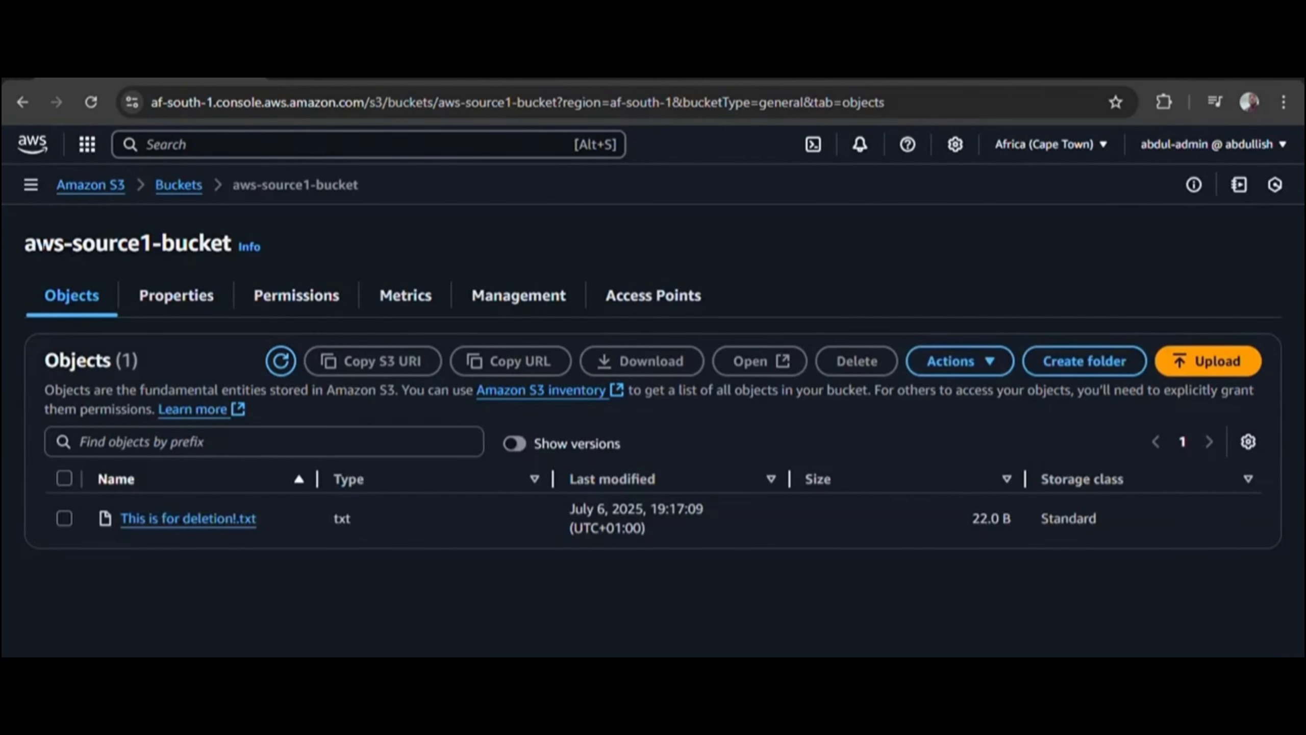
# Open aws-destination1-bucket001 to check whether the deletion of Hello everyone.txt has been replicated
pyautogui.moveTo(25, 243); pyautogui.dragTo(231, 243)
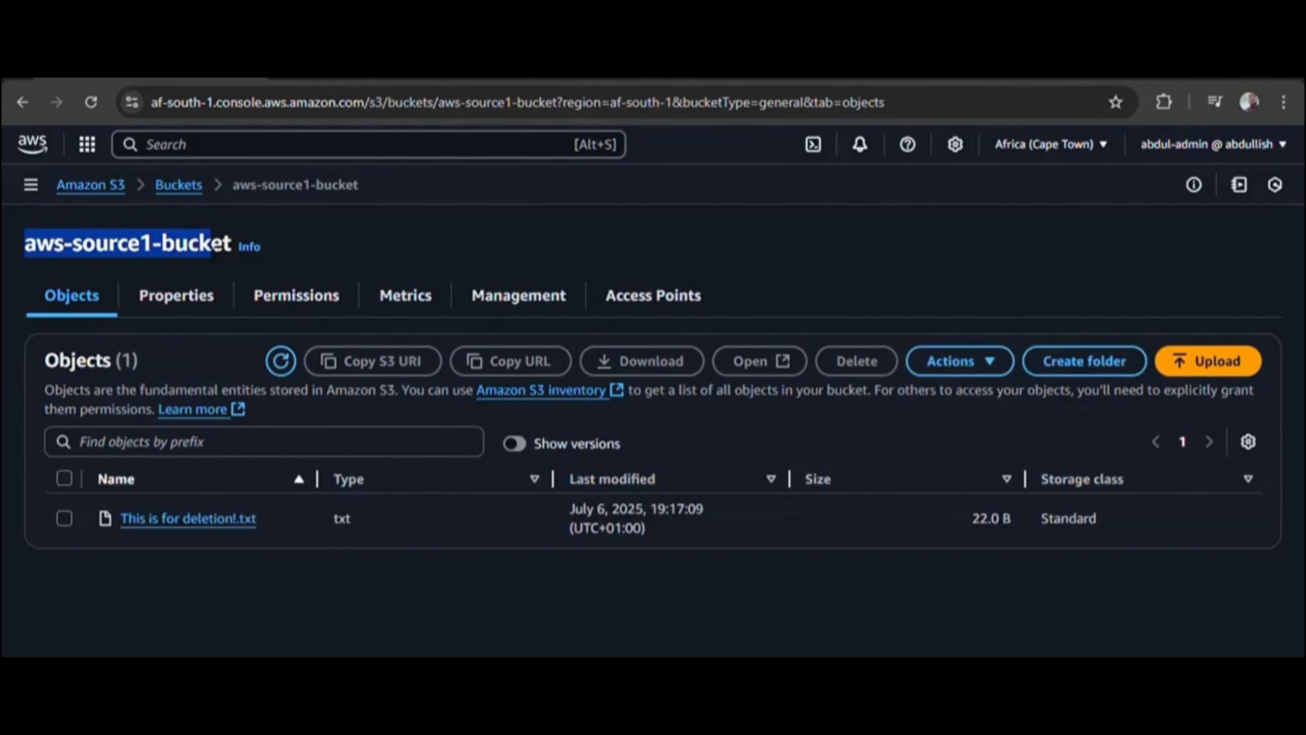
pyautogui.click(559, 253)
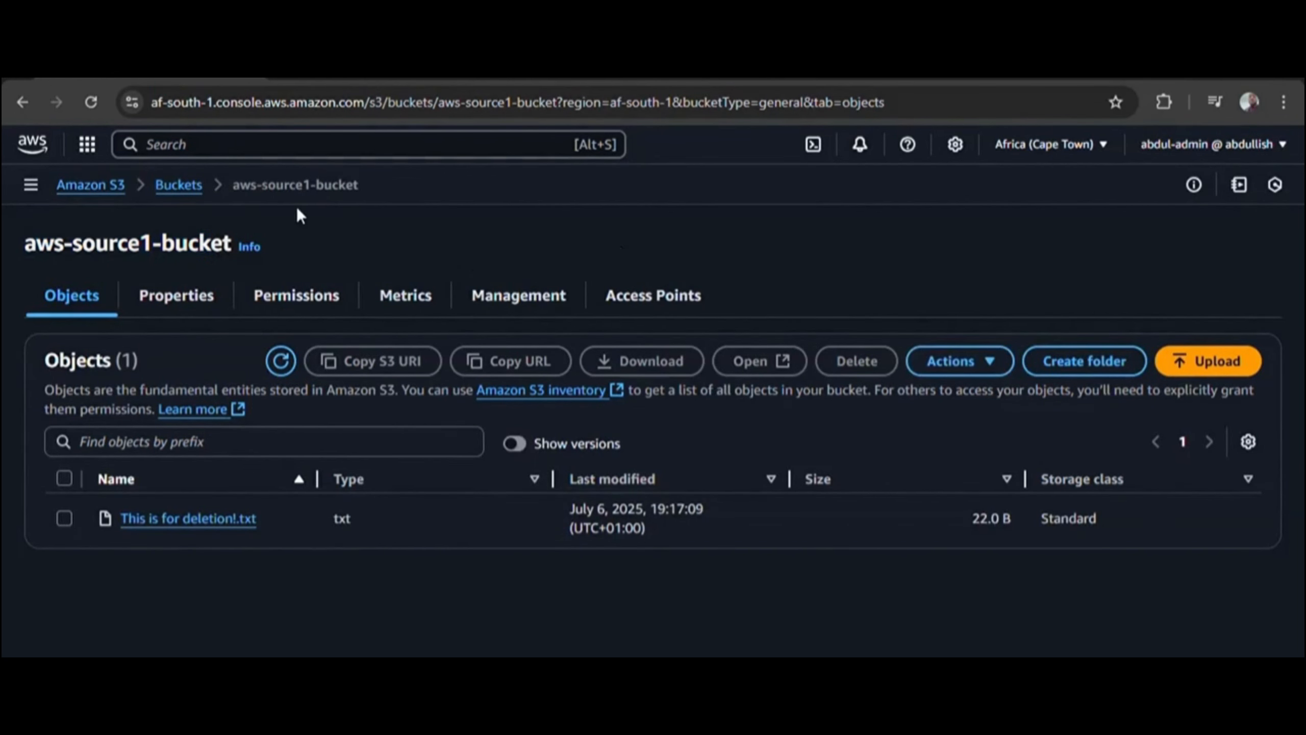
pyautogui.click(191, 187)
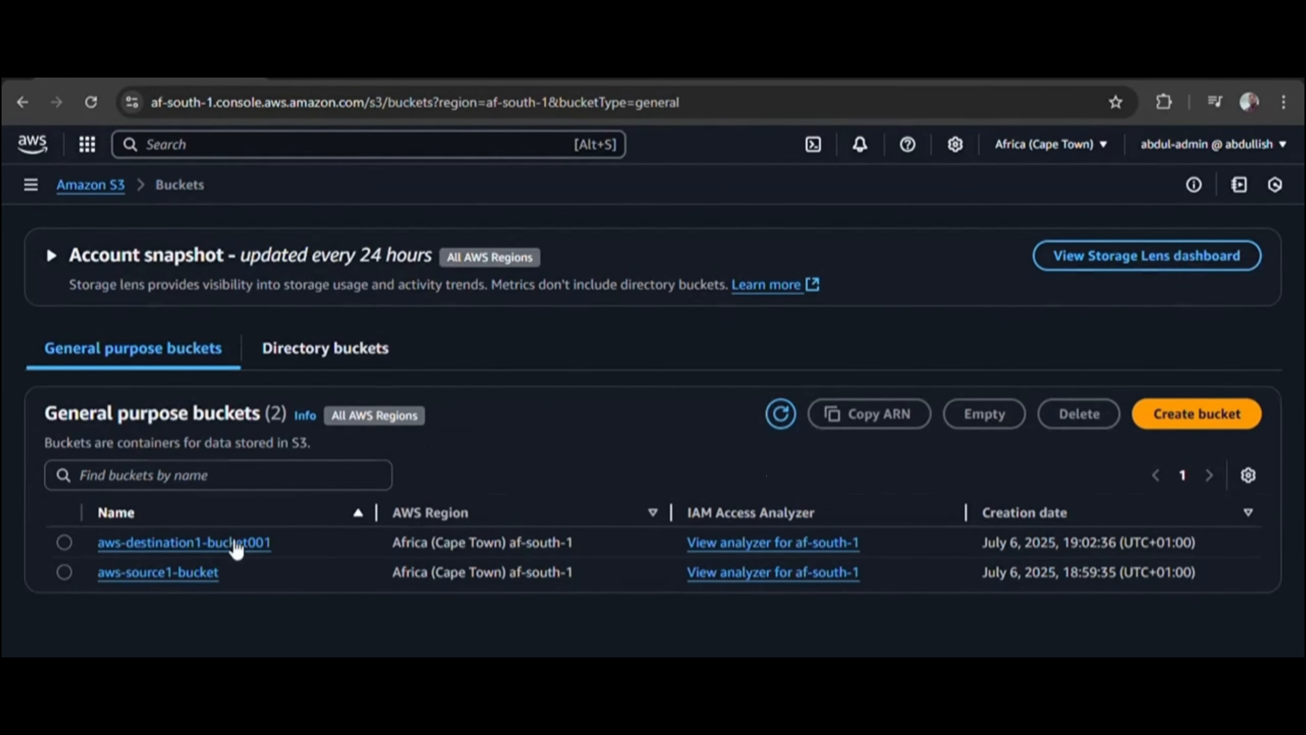
pyautogui.click(189, 543)
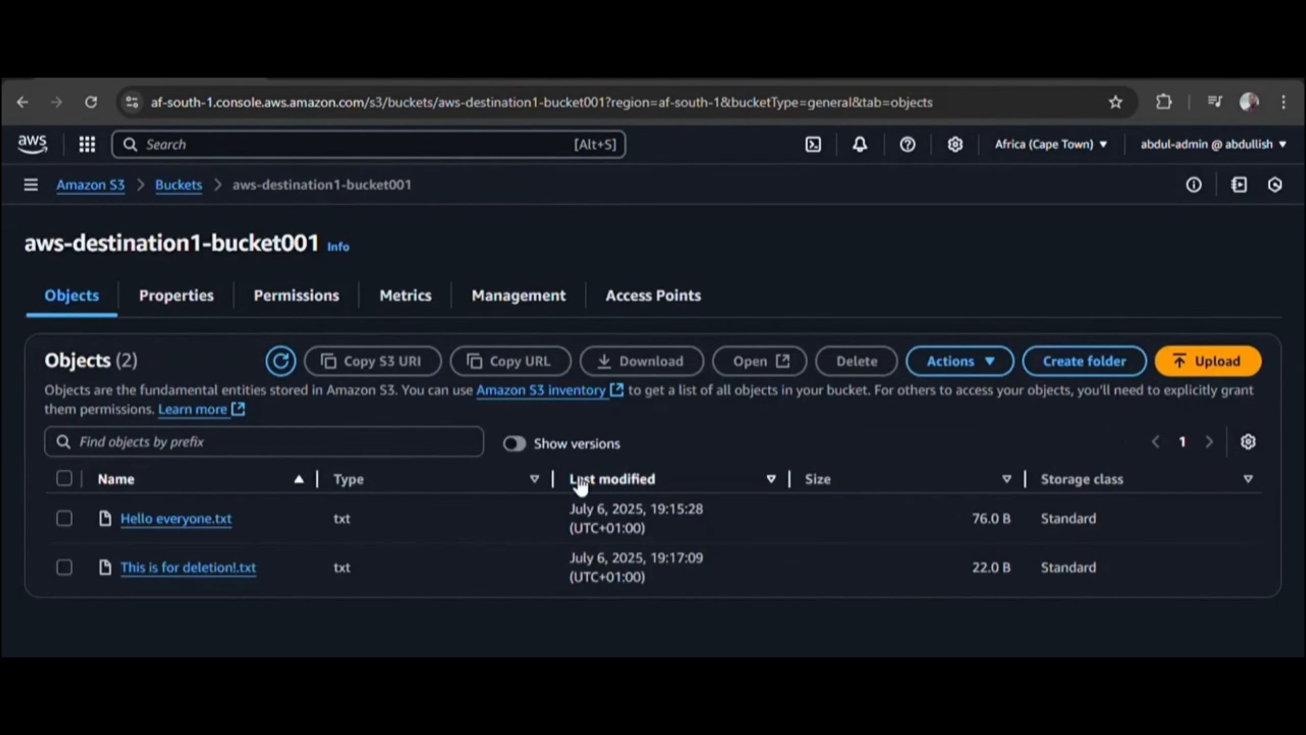
# Refresh the object list of aws-destination1-bucket001 repeatedly to check whether the deletion of Hello everyone.txt has been replicated
pyautogui.click(280, 361)
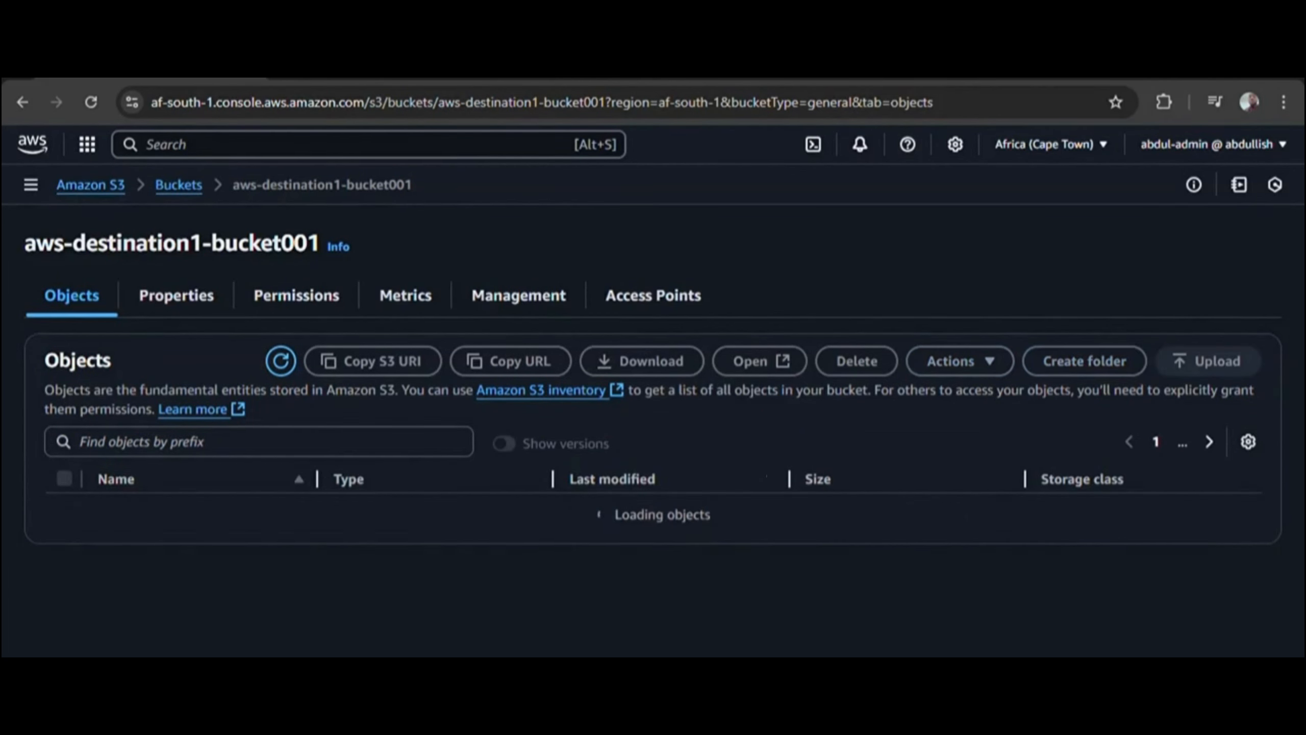
pyautogui.click(281, 361)
pyautogui.click(286, 365)
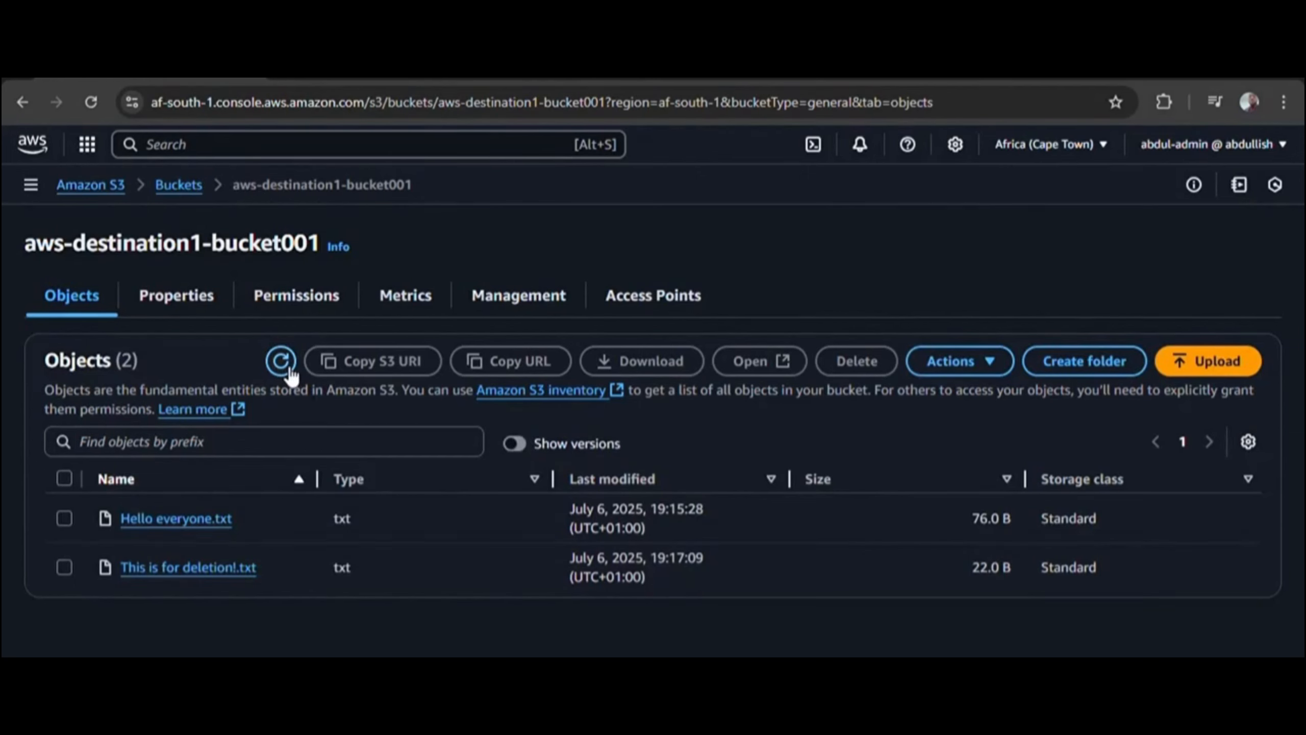
pyautogui.click(281, 362)
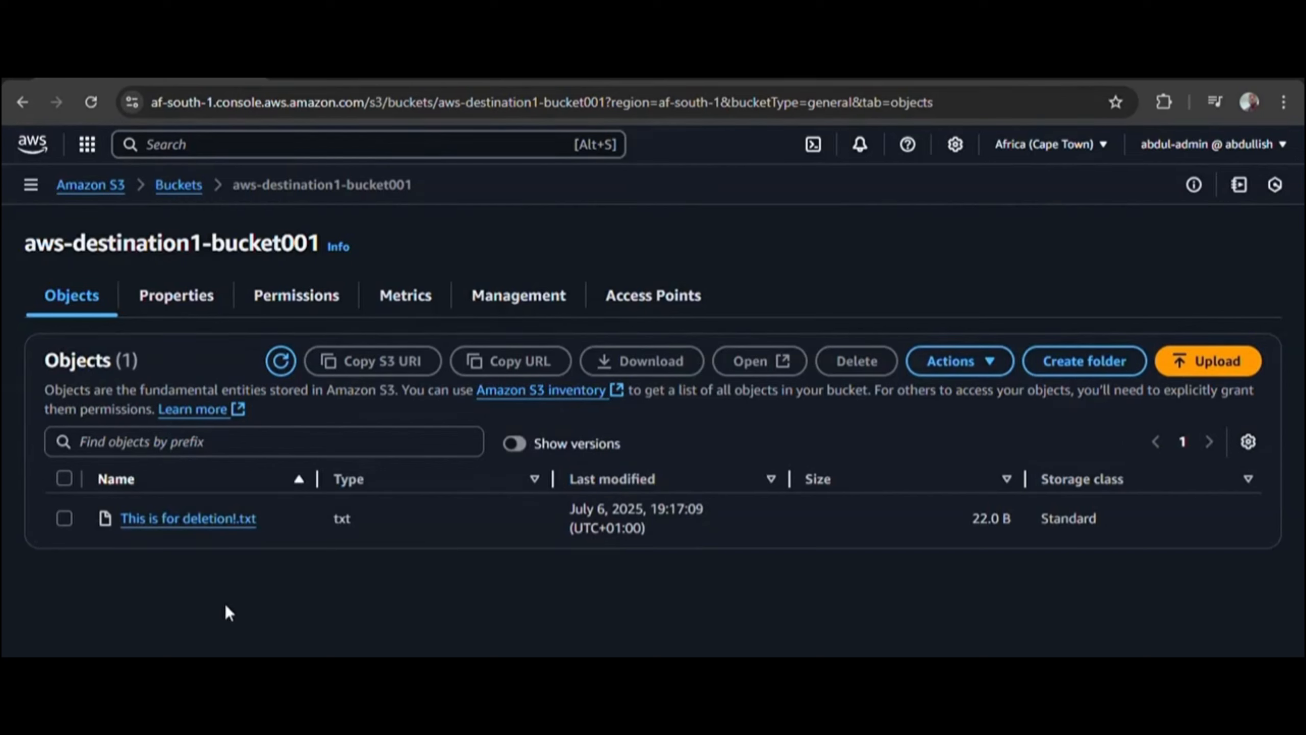
pyautogui.click(297, 371)
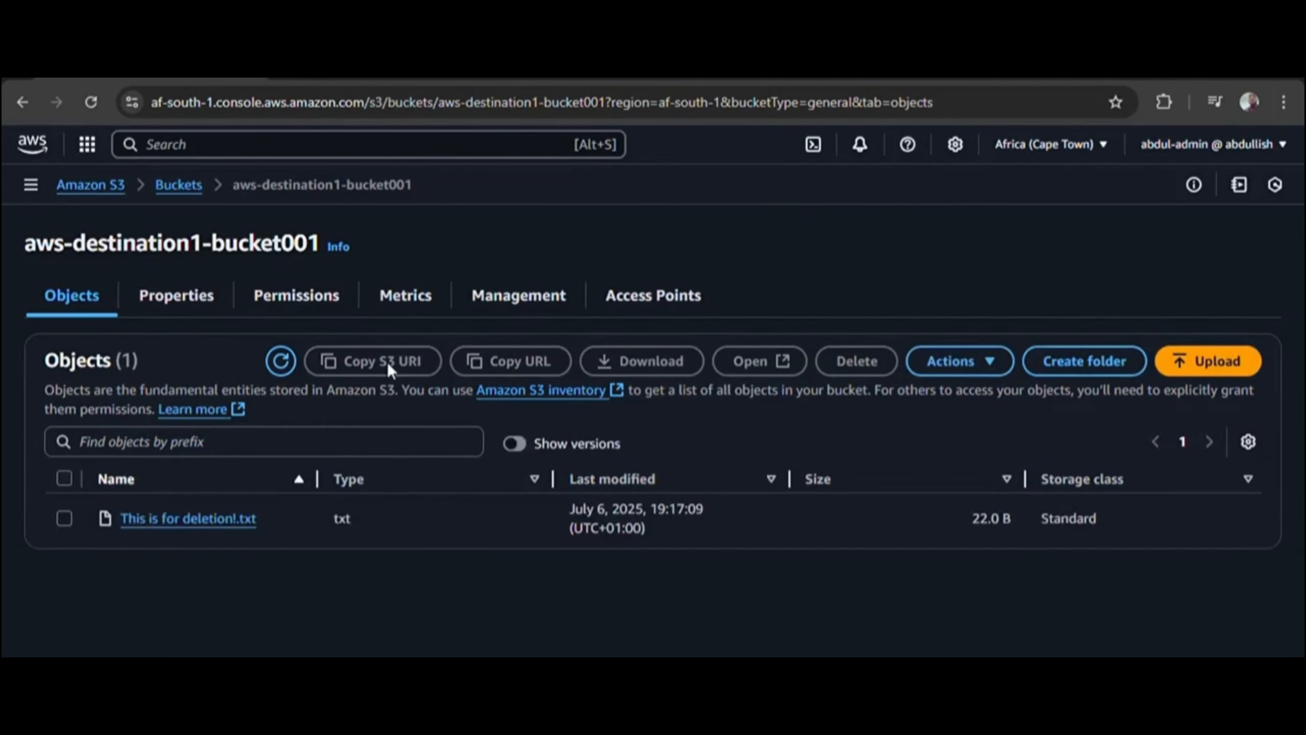
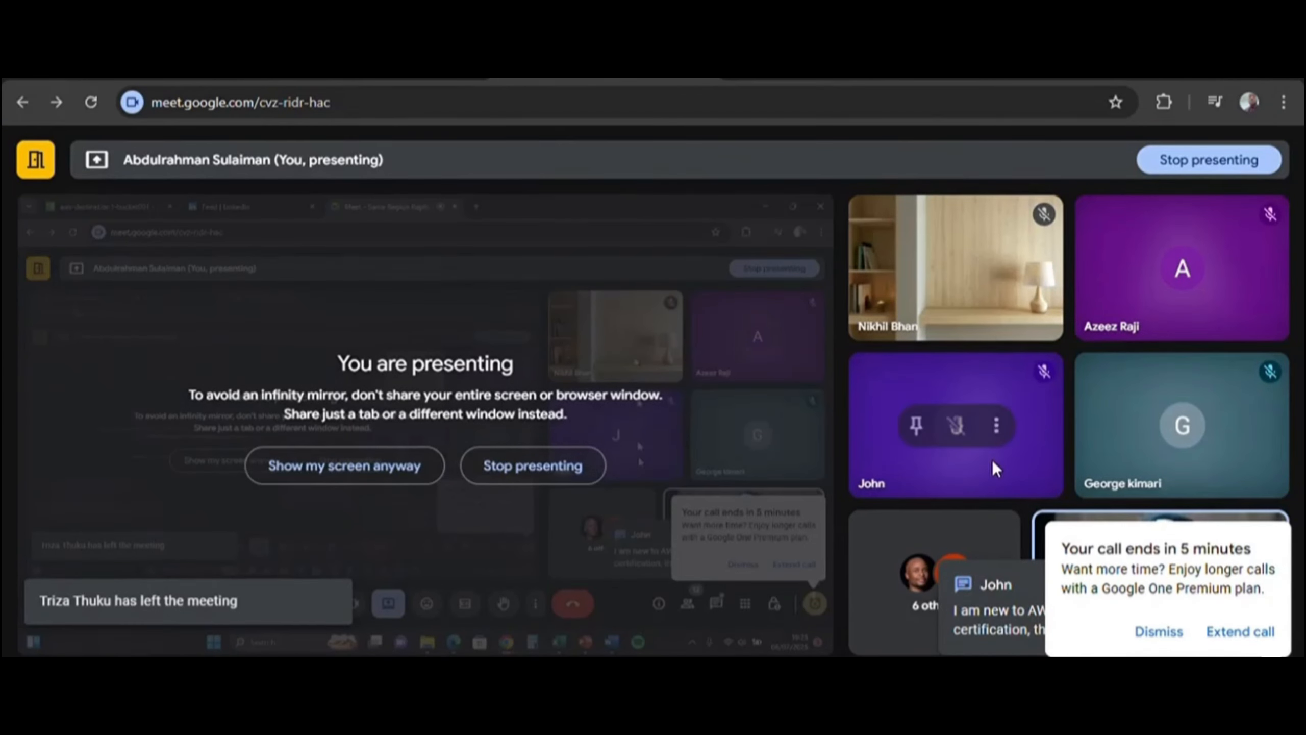
# In the Google Meet call, dismiss the call time limit notice and stop presenting the screen
pyautogui.click(1172, 633)
pyautogui.moveTo(1025, 437)
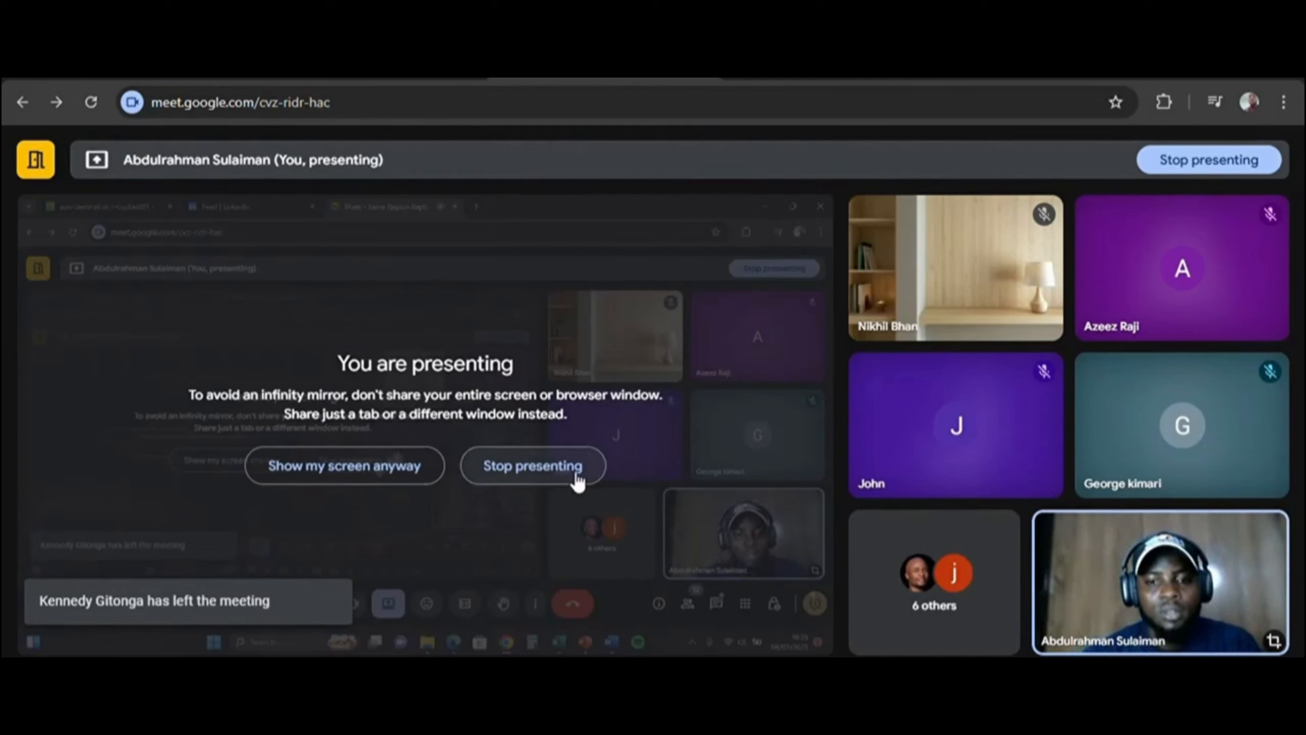
pyautogui.click(534, 468)
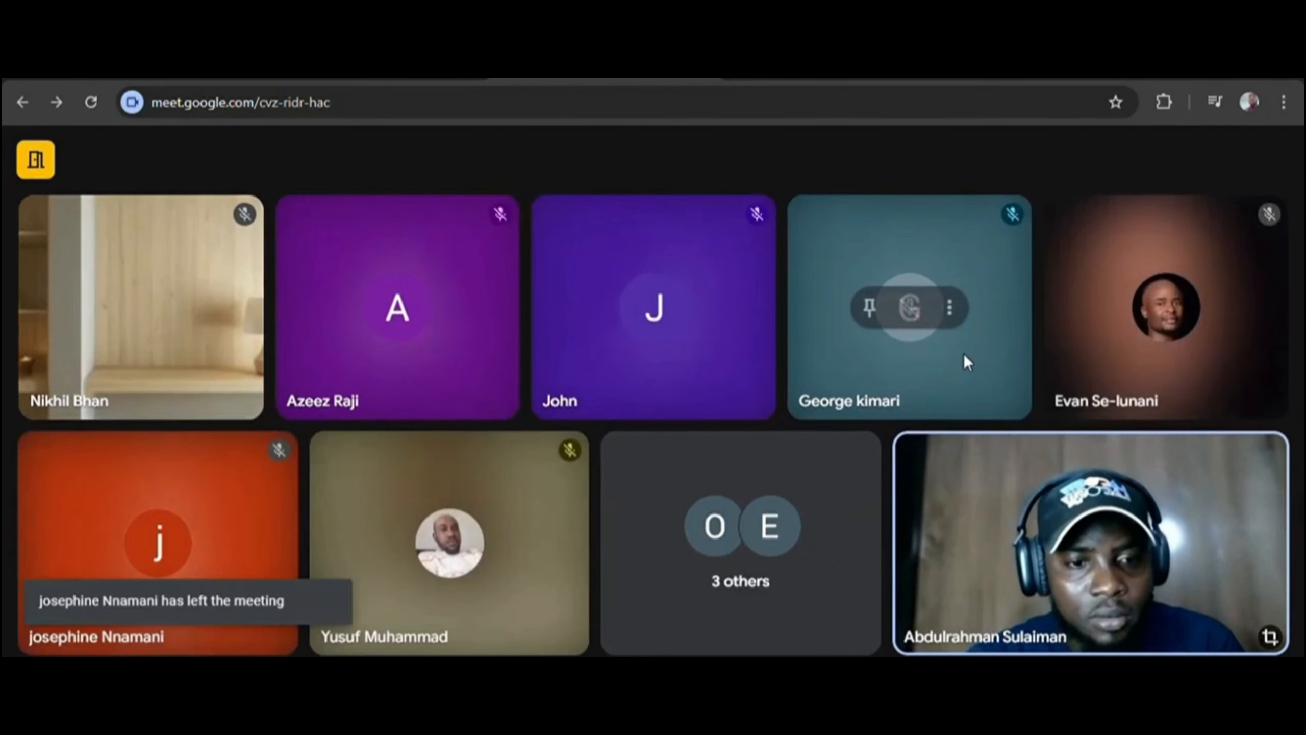